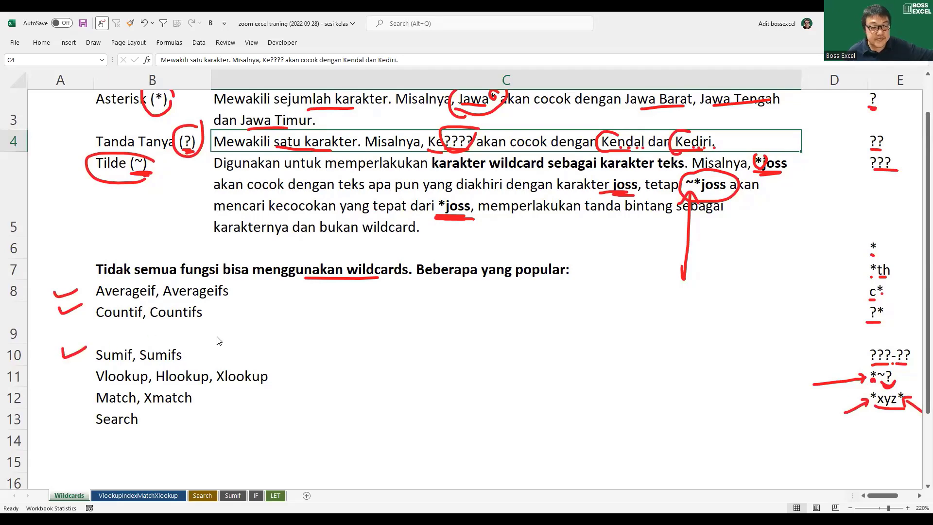
# - Draw red ink arrows beside the Vlookup, Match and Search rows of the function list and stop inking
pyautogui.moveTo(41, 381); pyautogui.dragTo(78, 385)
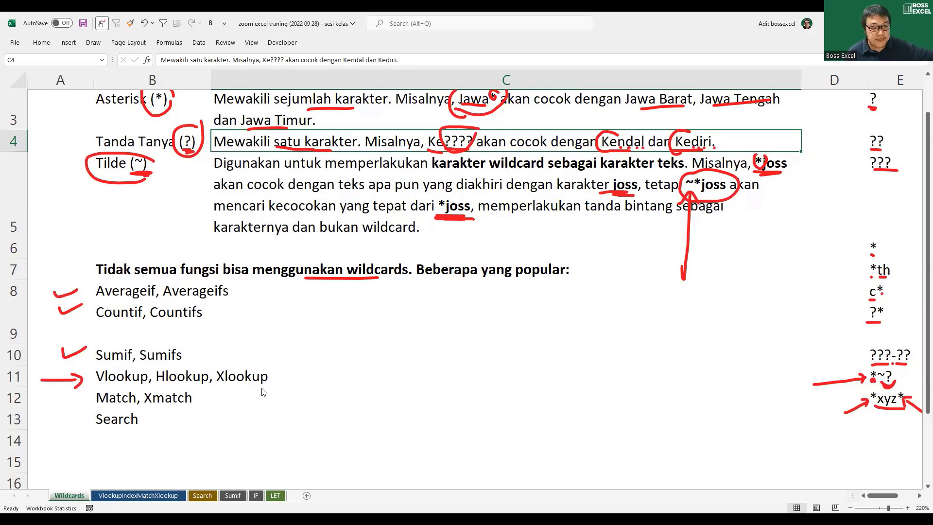
pyautogui.moveTo(44, 401)
pyautogui.mouseDown()
pyautogui.moveTo(83, 401)
pyautogui.moveTo(72, 415)
pyautogui.moveTo(86, 427)
pyautogui.moveTo(79, 434)
pyautogui.mouseUp()
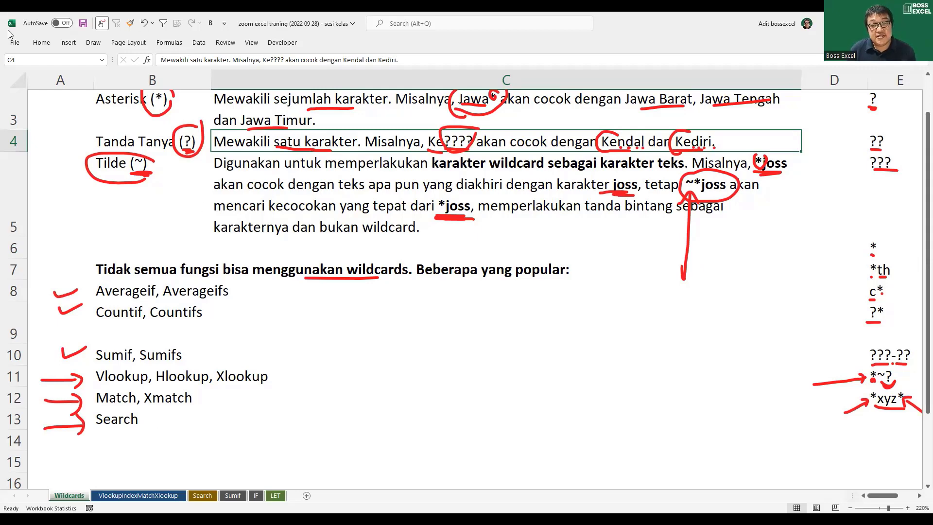
pyautogui.click(361, 24)
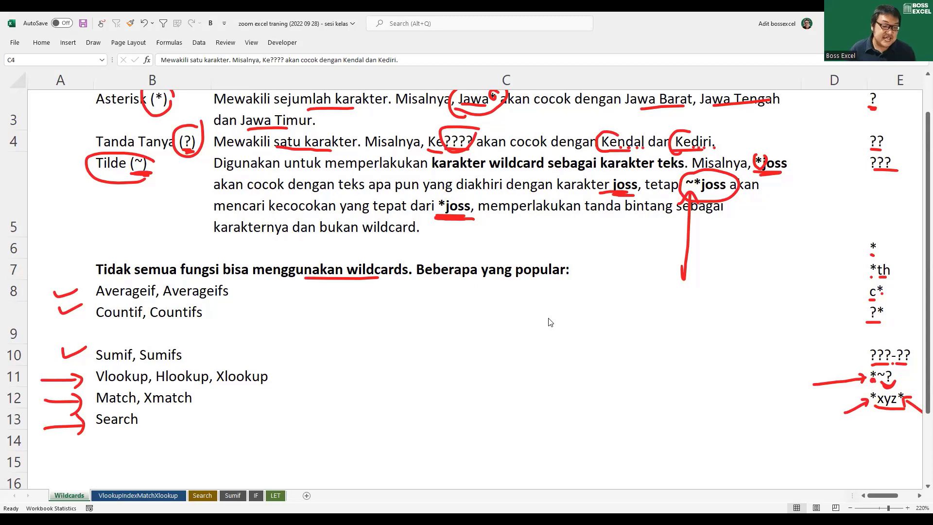
# - Open the VlookupIndexMatchXlookup sheet and go over its vlookup, index/match and xlookup headings and the task note
pyautogui.click(135, 496)
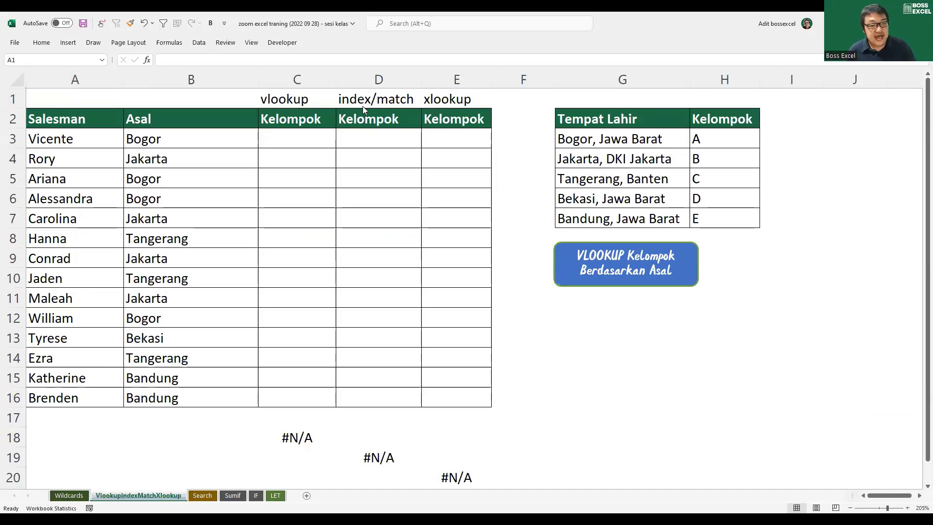
pyautogui.click(292, 100)
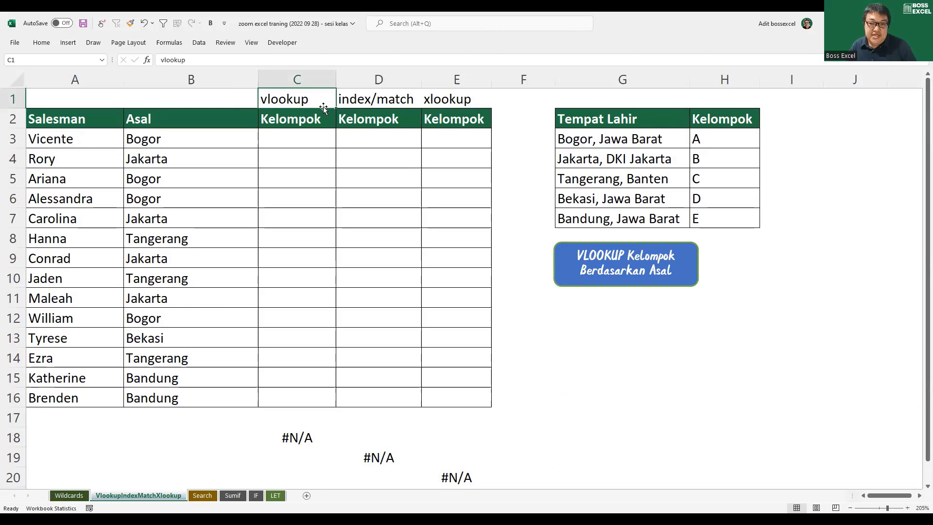
pyautogui.click(346, 99)
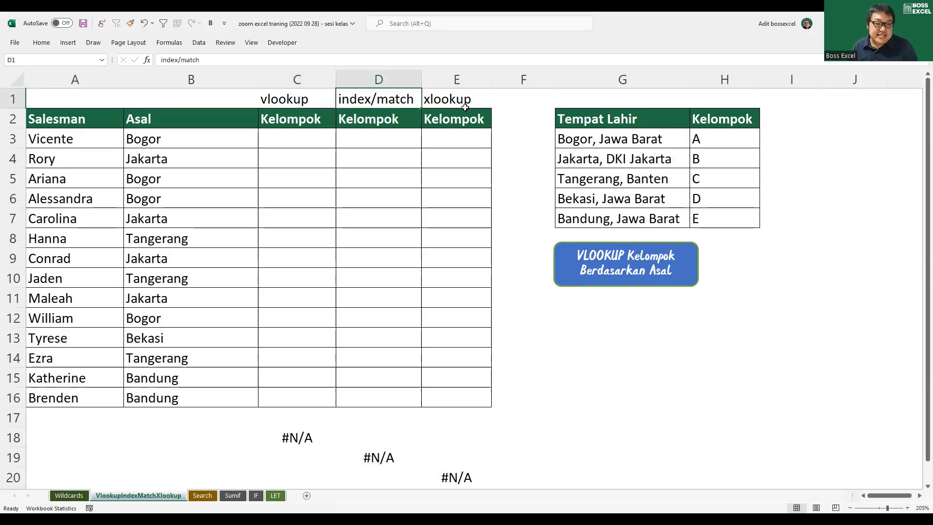
pyautogui.click(463, 104)
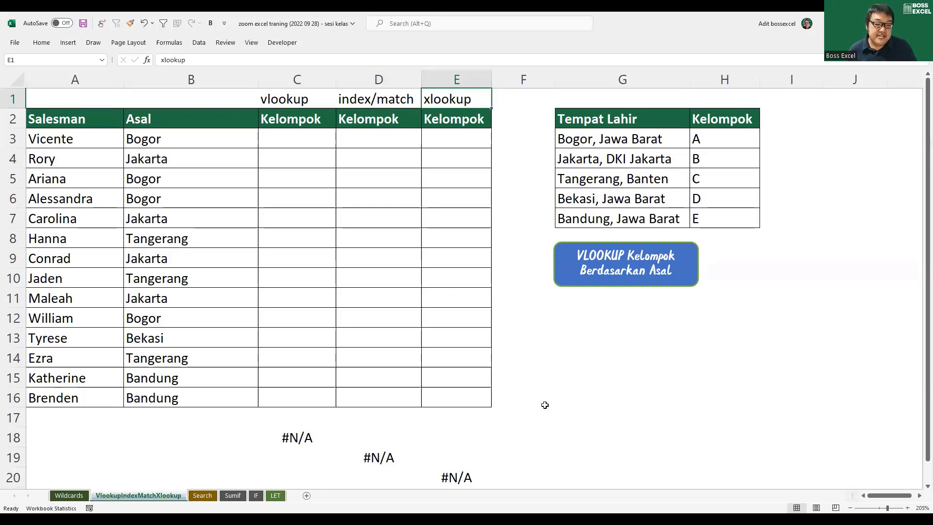
pyautogui.click(583, 286)
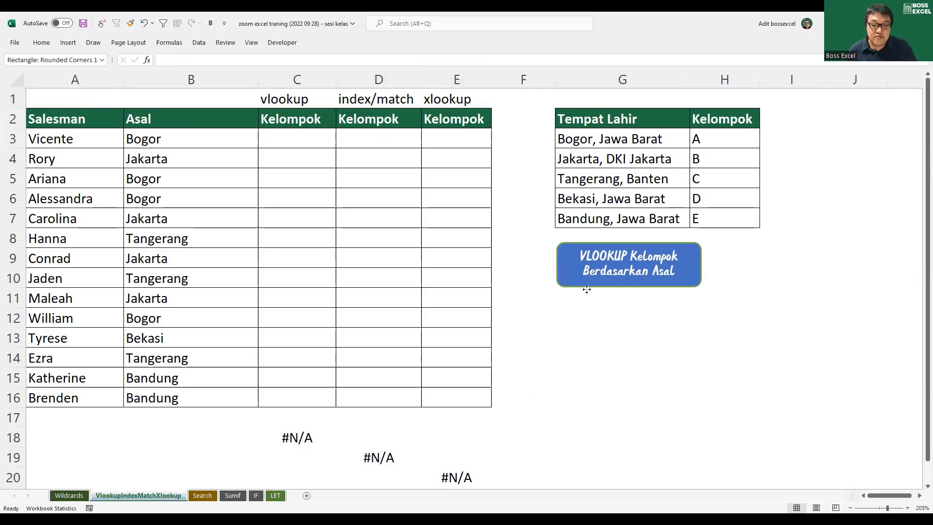
# - Compare the Asal entries of the salesmen with the Tempat Lahir and Kelompok lookup table
pyautogui.moveTo(716, 119); pyautogui.dragTo(634, 225)
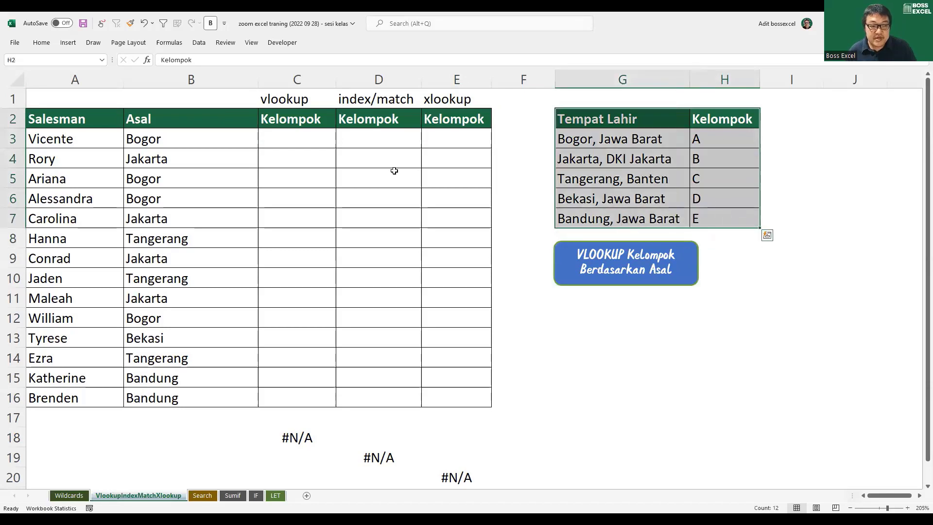
pyautogui.moveTo(190, 146); pyautogui.dragTo(191, 398)
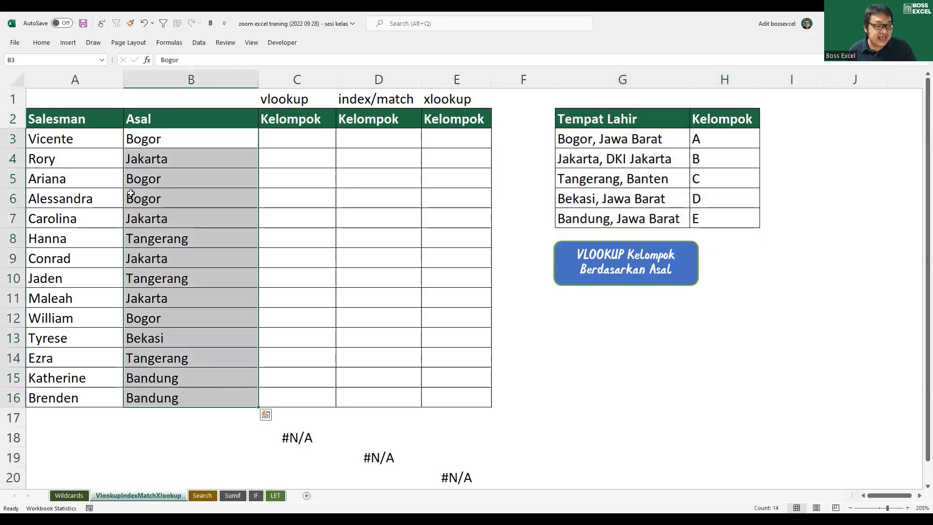
pyautogui.moveTo(106, 139); pyautogui.dragTo(104, 383)
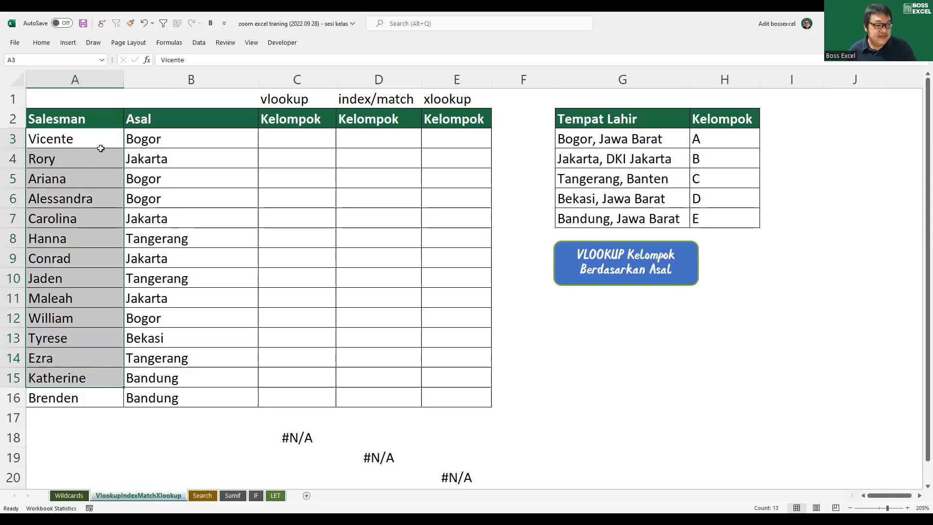
pyautogui.moveTo(100, 146); pyautogui.dragTo(240, 138)
pyautogui.click(573, 137)
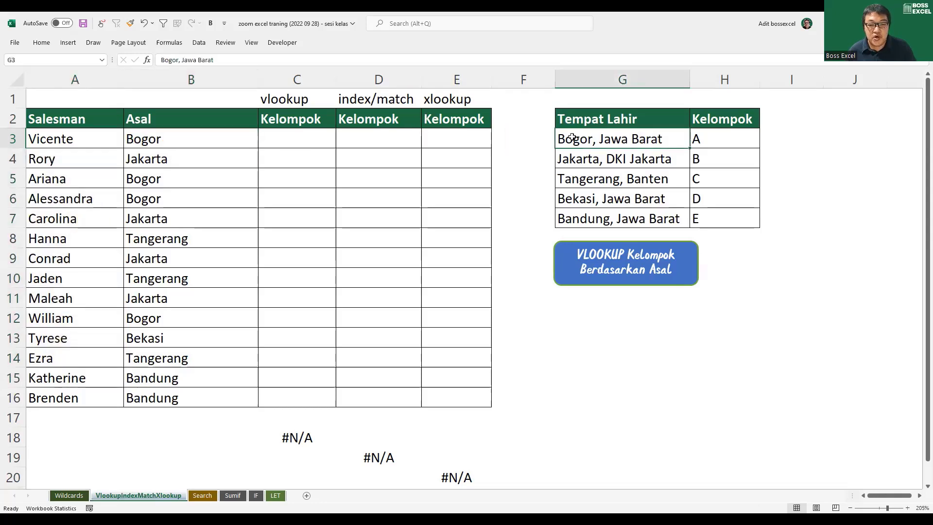
pyautogui.moveTo(655, 140); pyautogui.dragTo(704, 140)
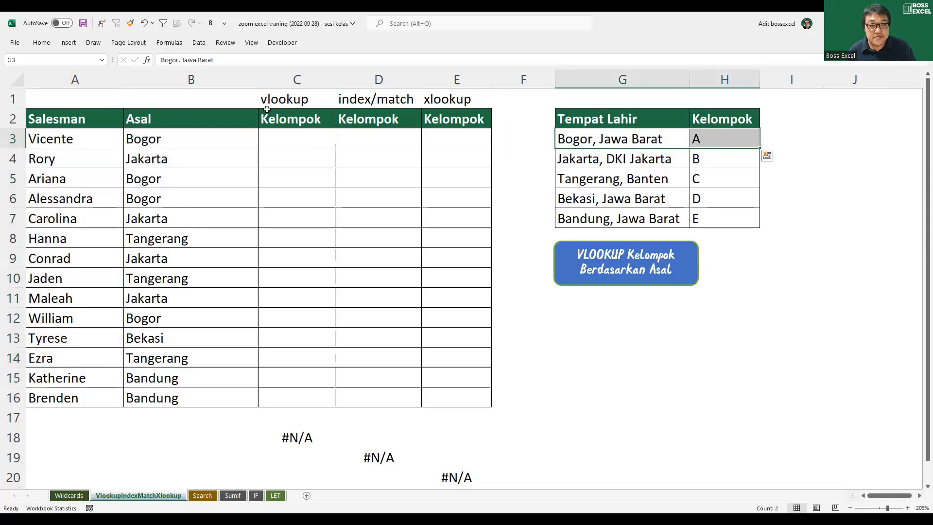
pyautogui.moveTo(90, 161); pyautogui.dragTo(160, 159)
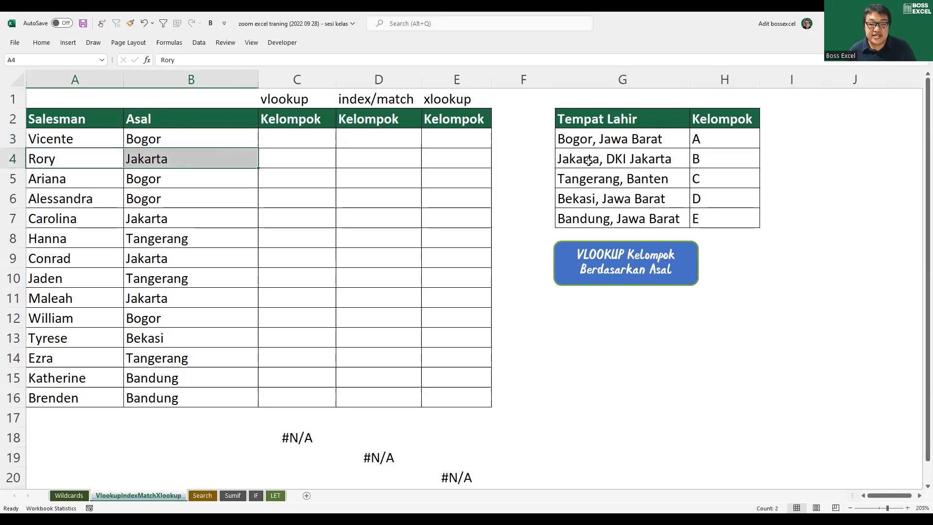
pyautogui.moveTo(623, 159); pyautogui.dragTo(696, 163)
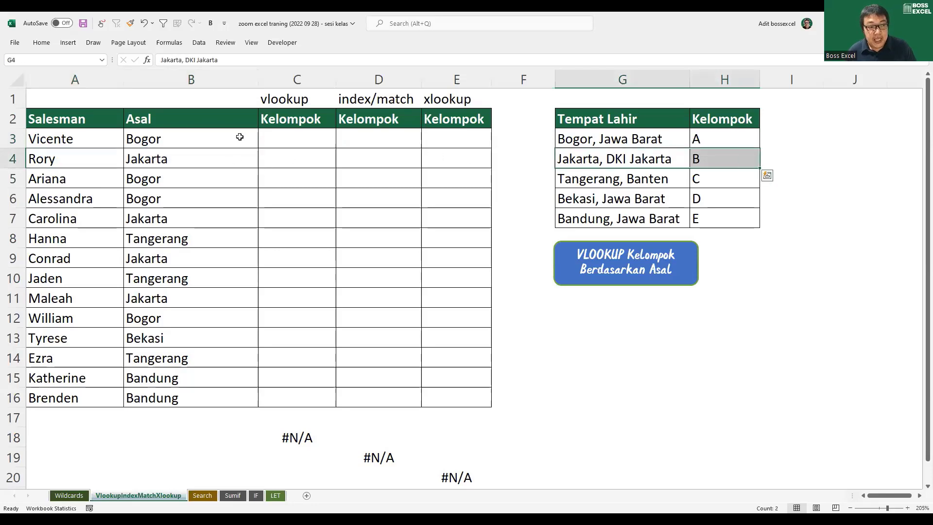
# - Enter the formula =VLOOKUP(B3;G$3:H$7;2;false) in cell C3 of the vlookup column
pyautogui.click(271, 135)
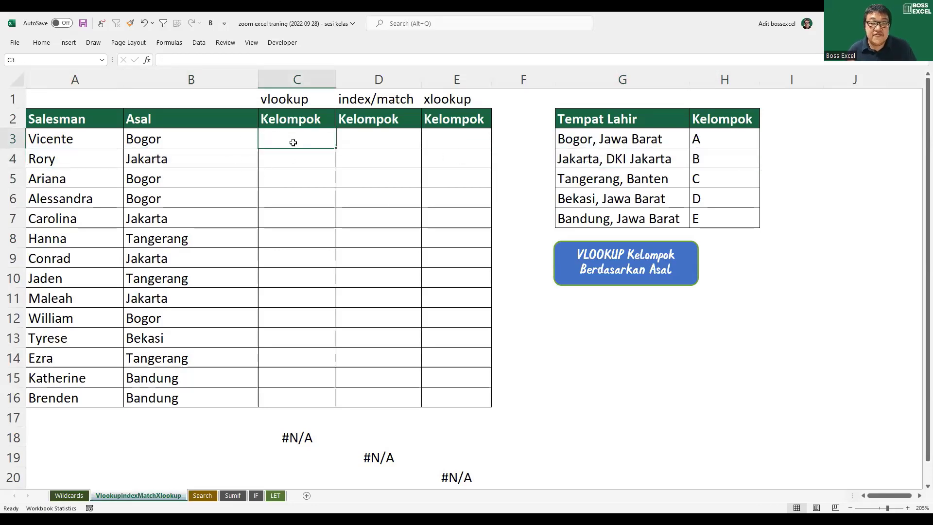
pyautogui.write('=')
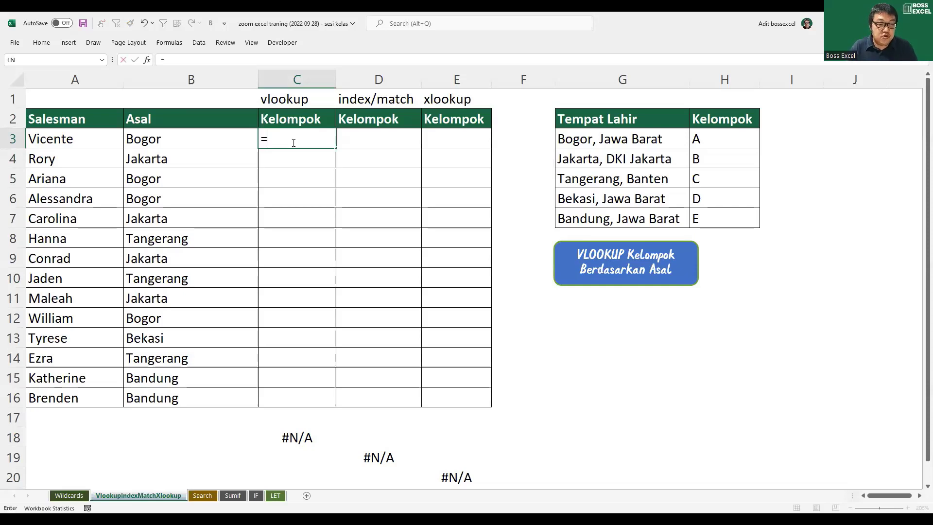
pyautogui.write('VLOOKUP(')
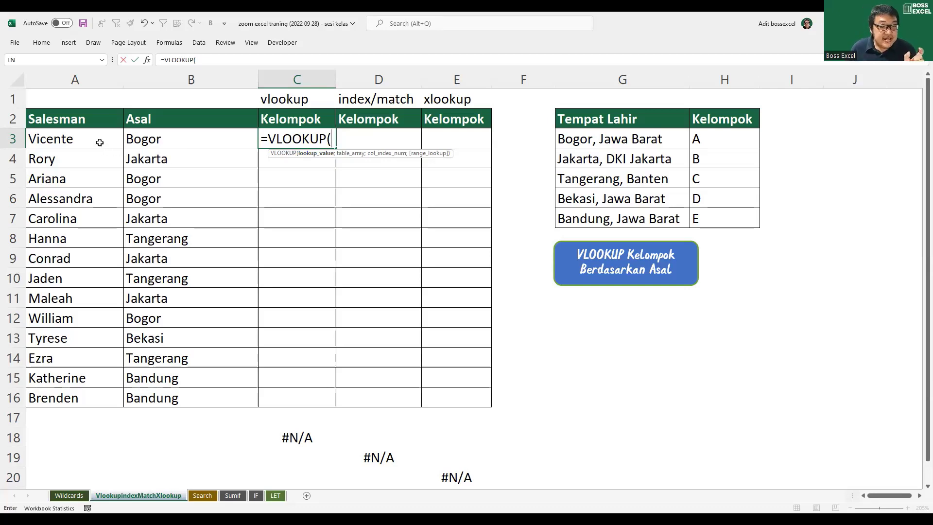
pyautogui.click(177, 139)
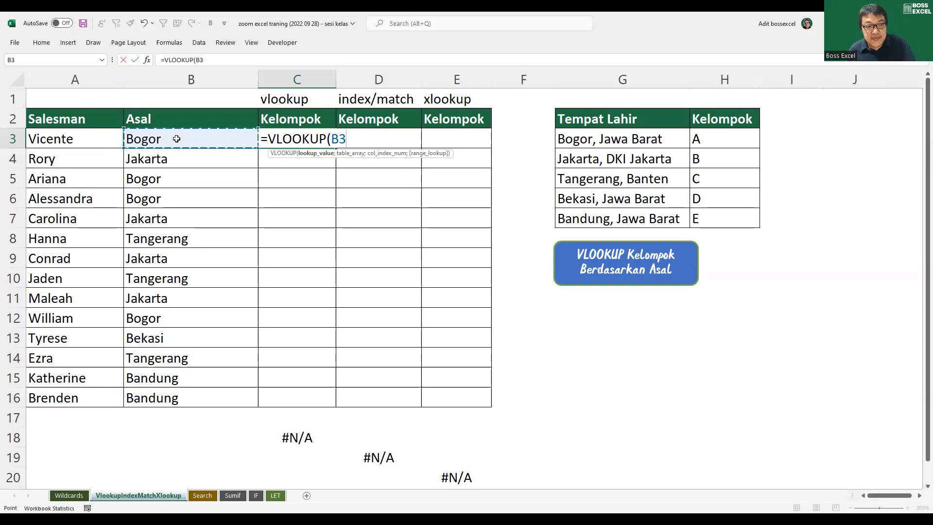
pyautogui.write(';')
pyautogui.moveTo(685, 139); pyautogui.dragTo(718, 215)
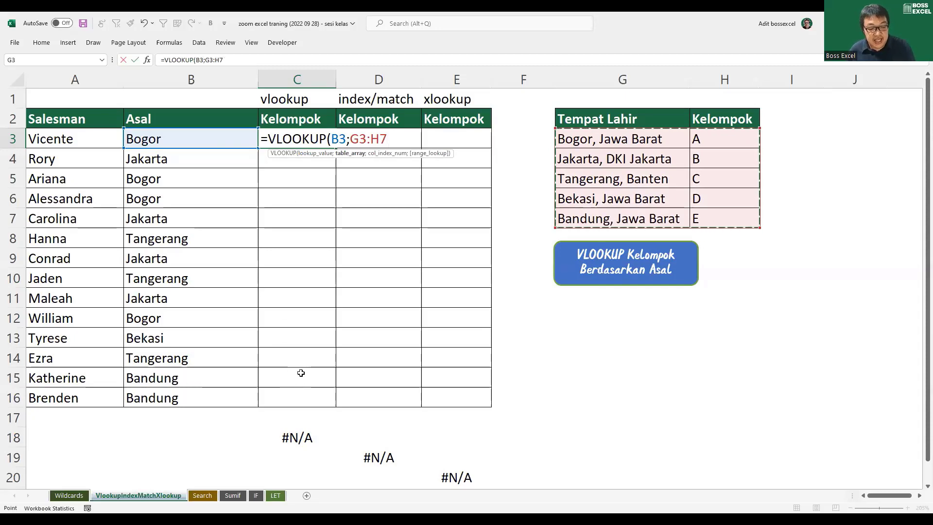
pyautogui.press('F4')
pyautogui.press('F4')
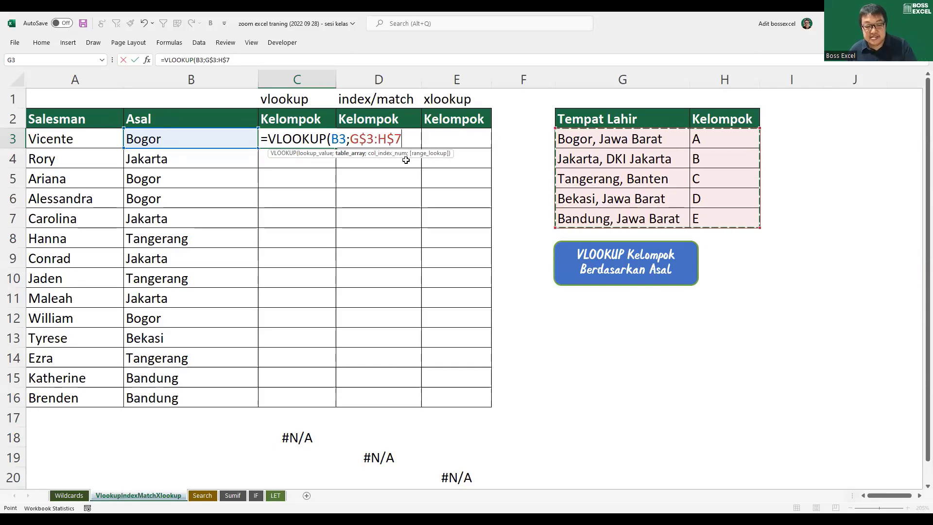
pyautogui.write(';')
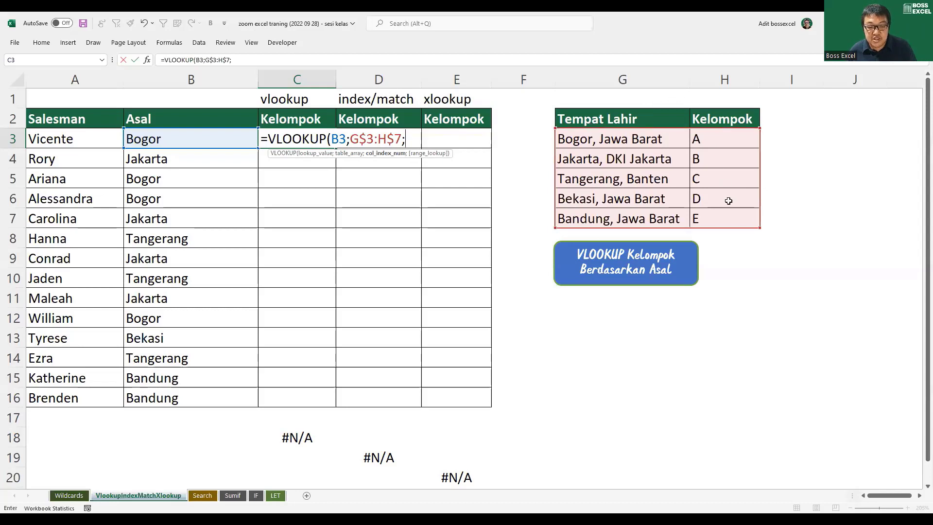
pyautogui.write('2')
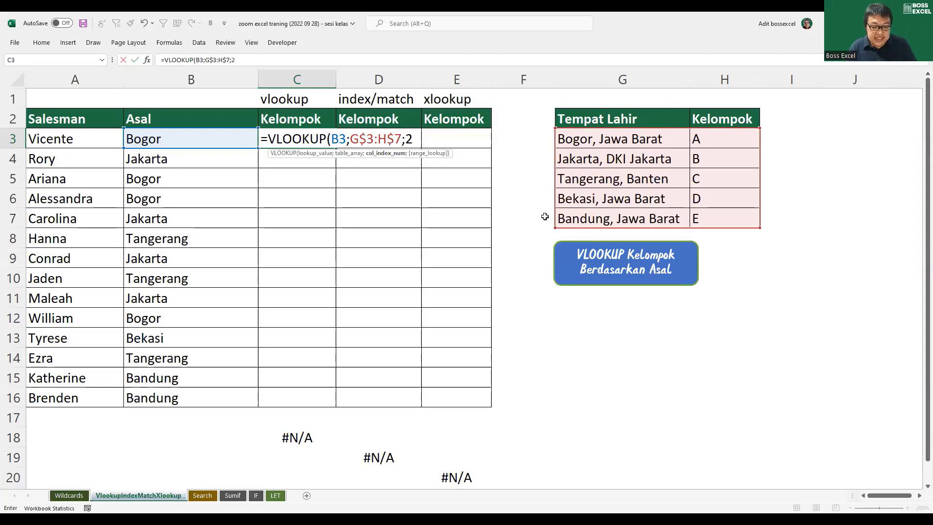
pyautogui.write(';false')
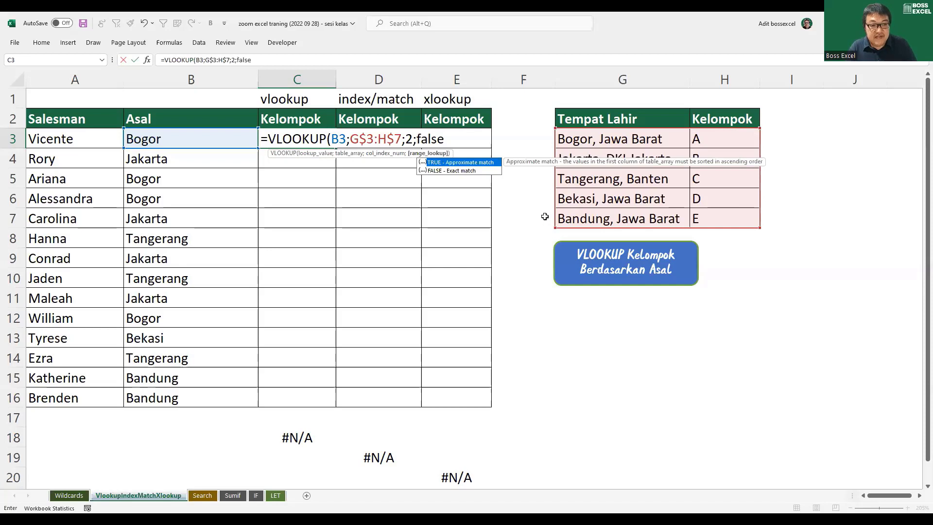
pyautogui.write(')')
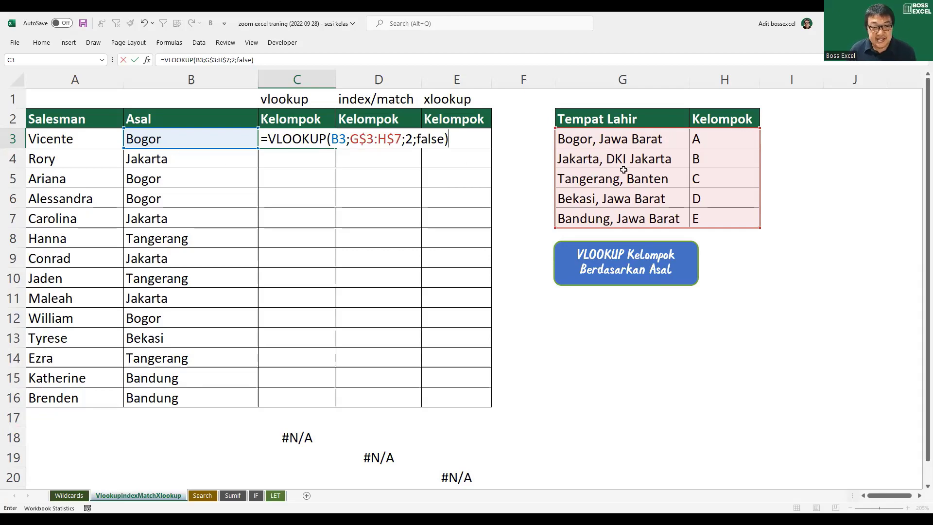
pyautogui.press('Return')
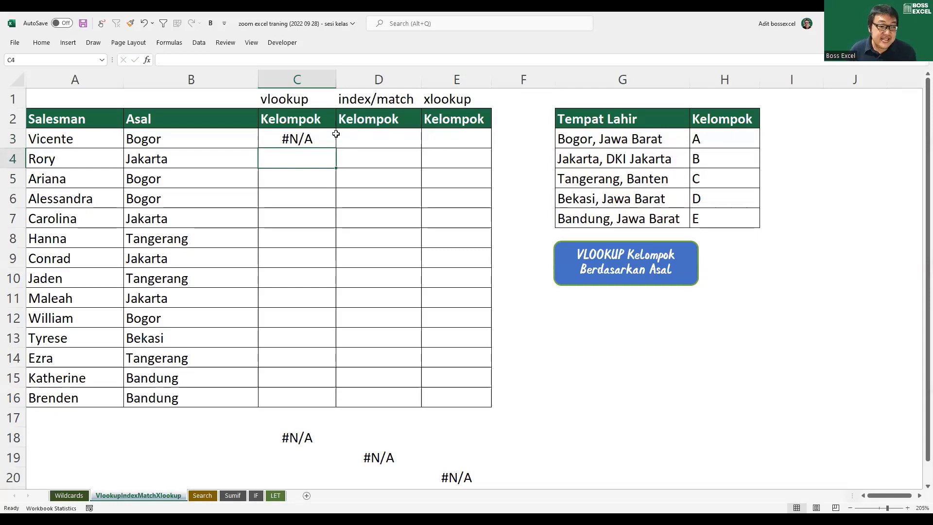
# - Check the C3 lookup against B3 and the lookup table, and enter Bogor in F3 and Jakarta in F4
pyautogui.click(308, 136)
pyautogui.click(204, 139)
pyautogui.click(642, 138)
pyautogui.moveTo(696, 155); pyautogui.dragTo(717, 219)
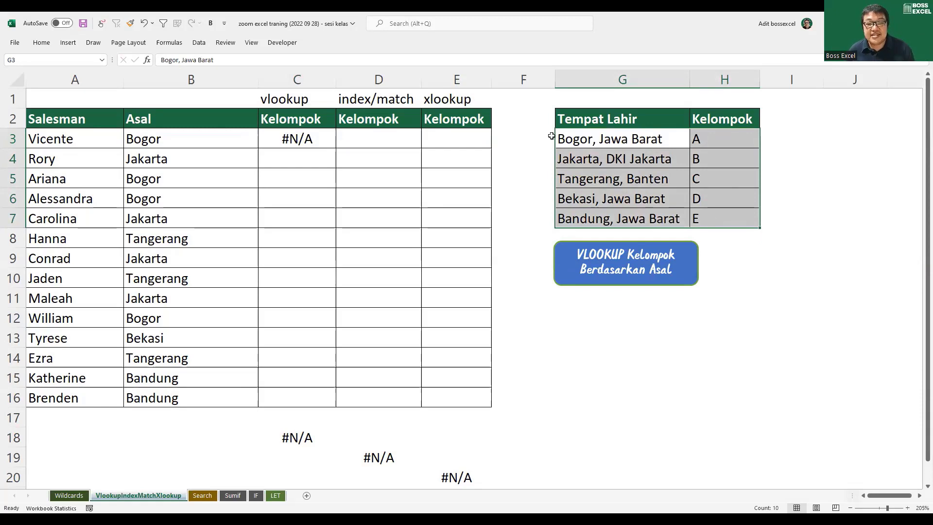
pyautogui.click(532, 136)
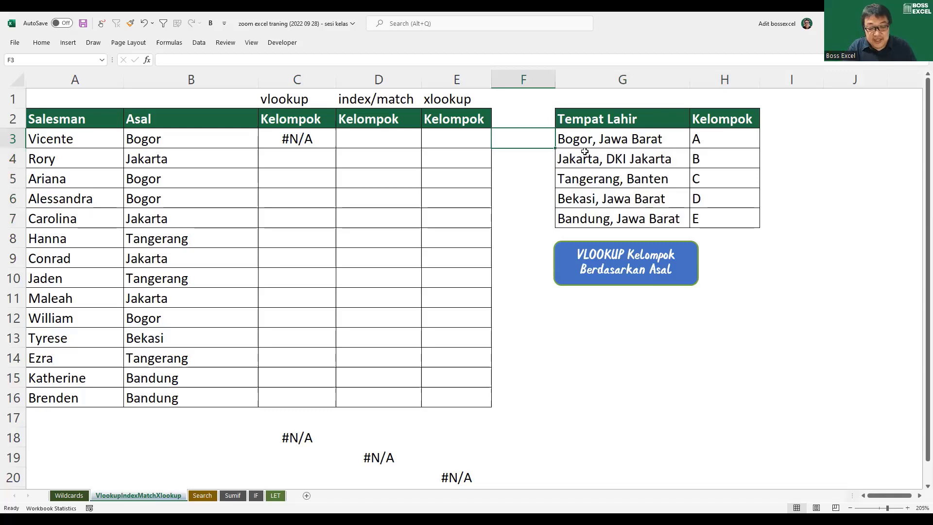
pyautogui.write('Bogor')
pyautogui.press('Return')
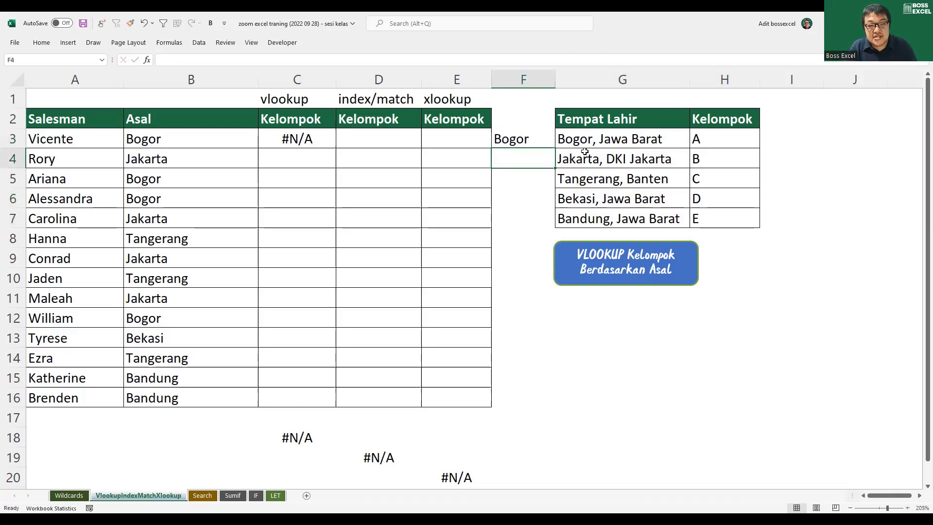
pyautogui.write('Jakarta')
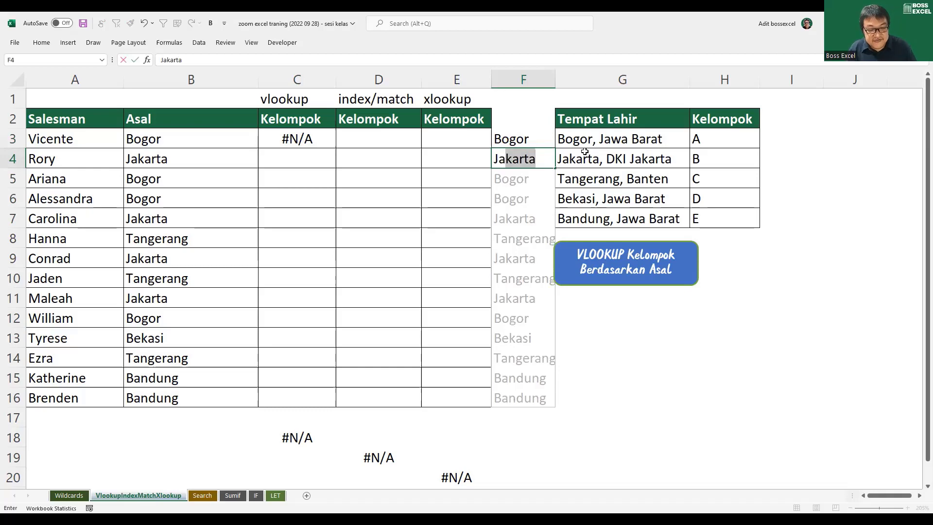
pyautogui.press('Return')
# - Clear the automatically filled city names from F5:F16, keeping the entries in F3 and F4
pyautogui.press('Down')
pyautogui.press('Down')
pyautogui.press('Down')
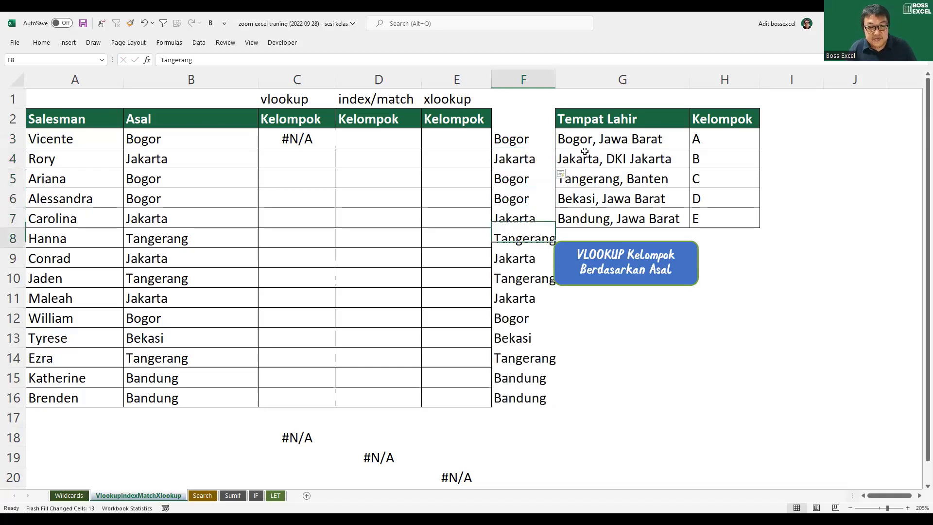
pyautogui.press('Down')
pyautogui.hotkey('ctrl', 'shift', 'Down')
pyautogui.press('Up')
pyautogui.press('Up')
pyautogui.press('Up')
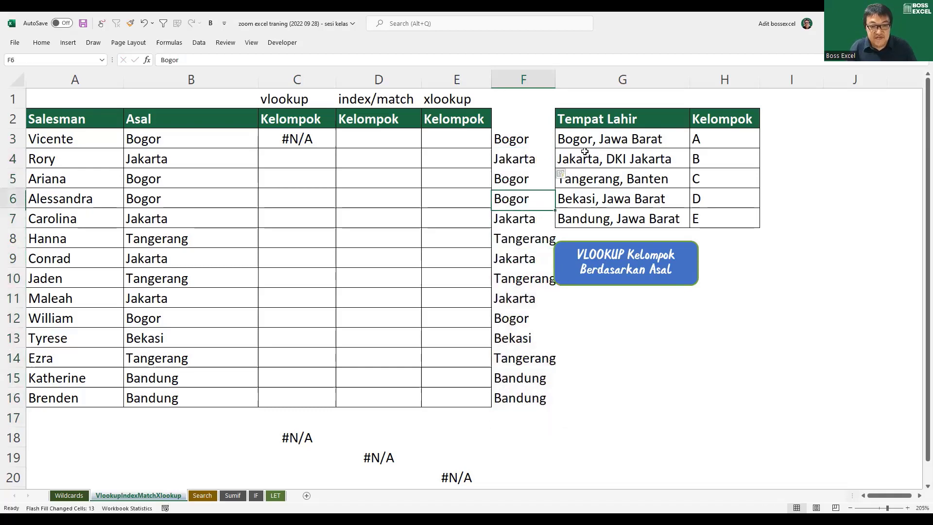
pyautogui.press('Up')
pyautogui.hotkey('shift', 'Down')
pyautogui.hotkey('shift', 'Down')
pyautogui.hotkey('shift', 'Down')
pyautogui.hotkey('shift', 'Down')
pyautogui.hotkey('shift', 'Down')
pyautogui.hotkey('shift', 'Down')
pyautogui.hotkey('shift', 'Down')
pyautogui.hotkey('shift', 'Down')
pyautogui.hotkey('shift', 'Down')
pyautogui.hotkey('shift', 'Down')
pyautogui.hotkey('shift', 'Down')
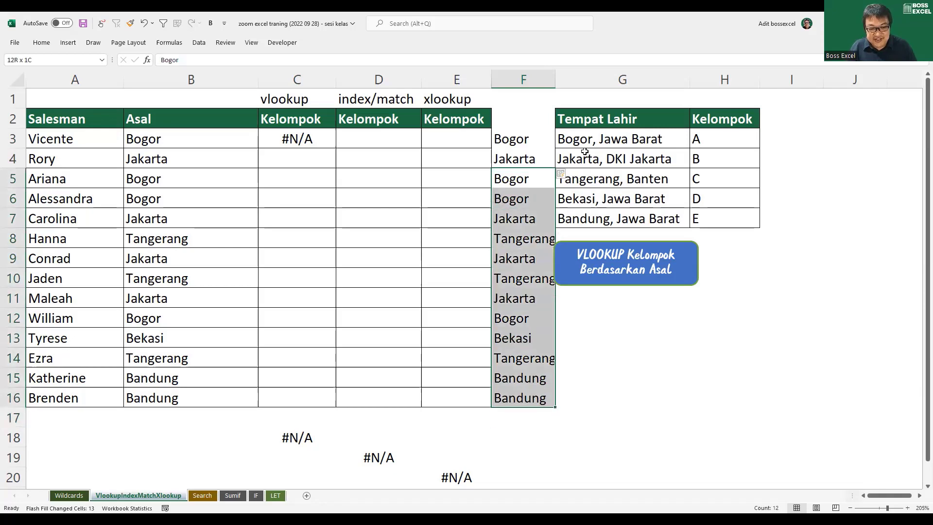
pyautogui.press('Delete')
# - Enter Tangerang in F5 beside the matching row of the lookup table
pyautogui.press('Down')
pyautogui.press('Up')
pyautogui.write('T')
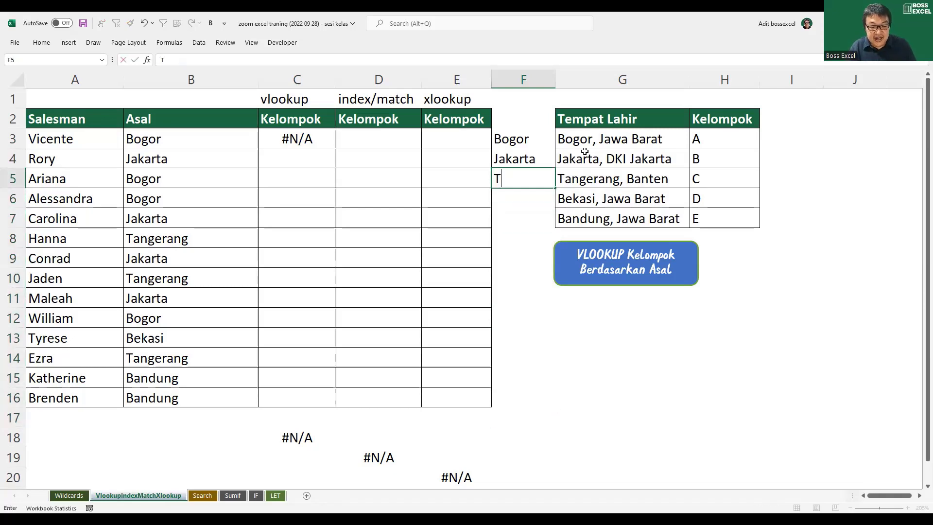
pyautogui.write('angerang')
pyautogui.press('Return')
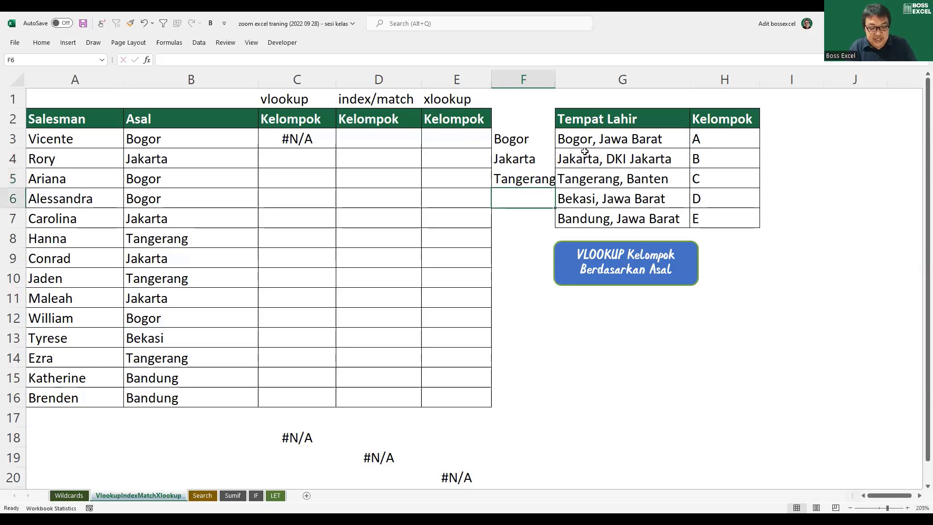
# - Enter Bekasi in F6 and Bandung in F7 beside the matching rows of the lookup table
pyautogui.write('Bekasi')
pyautogui.press('Return')
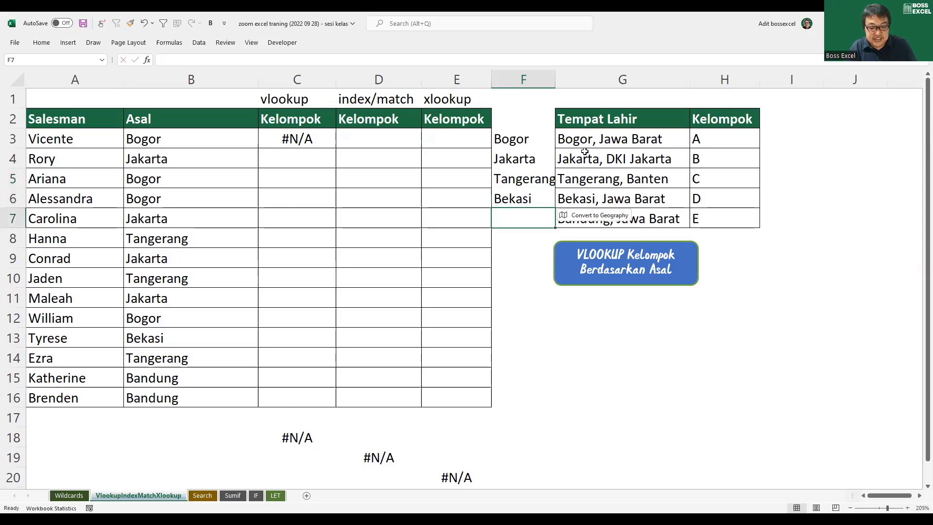
pyautogui.write('Bandun')
pyautogui.press('BackSpace')
pyautogui.press('BackSpace')
pyautogui.write('i')
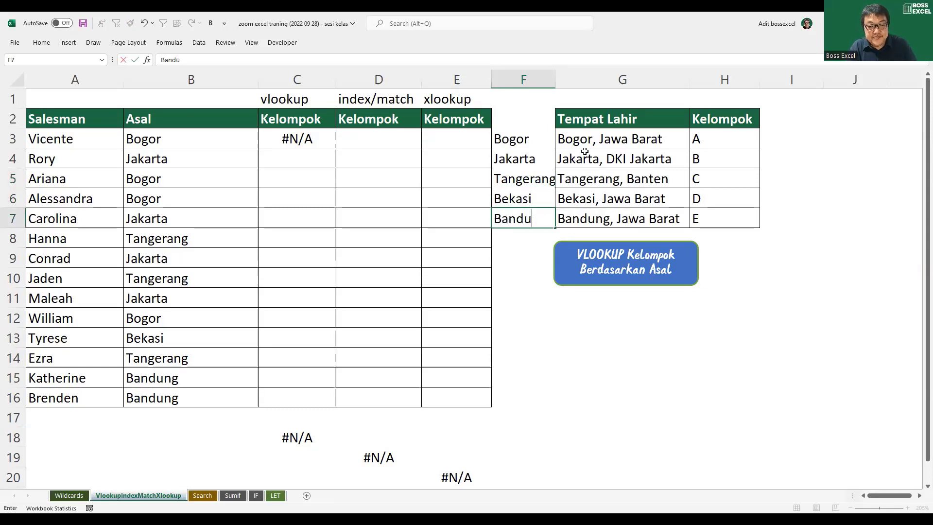
pyautogui.write('ng')
pyautogui.press('Return')
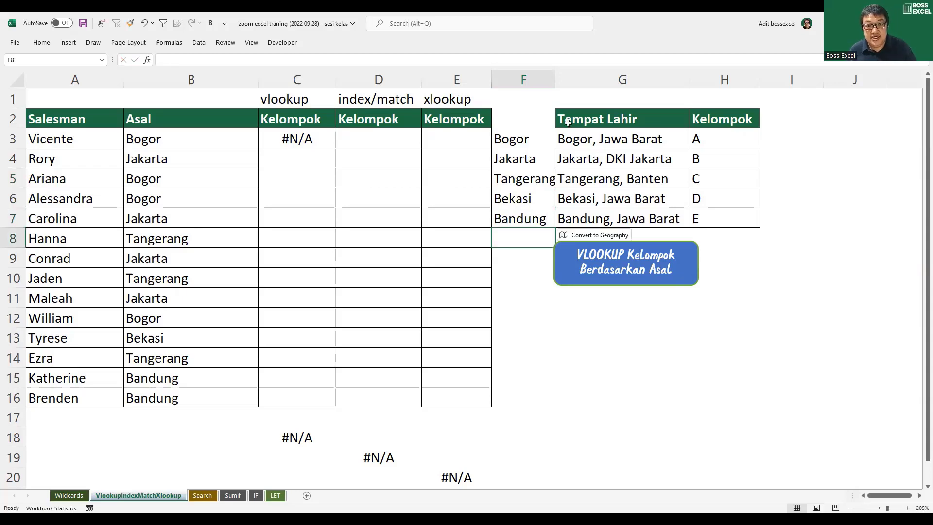
# - Clear the helper city names from F3:F7 beside the lookup table
pyautogui.moveTo(508, 140); pyautogui.dragTo(756, 228)
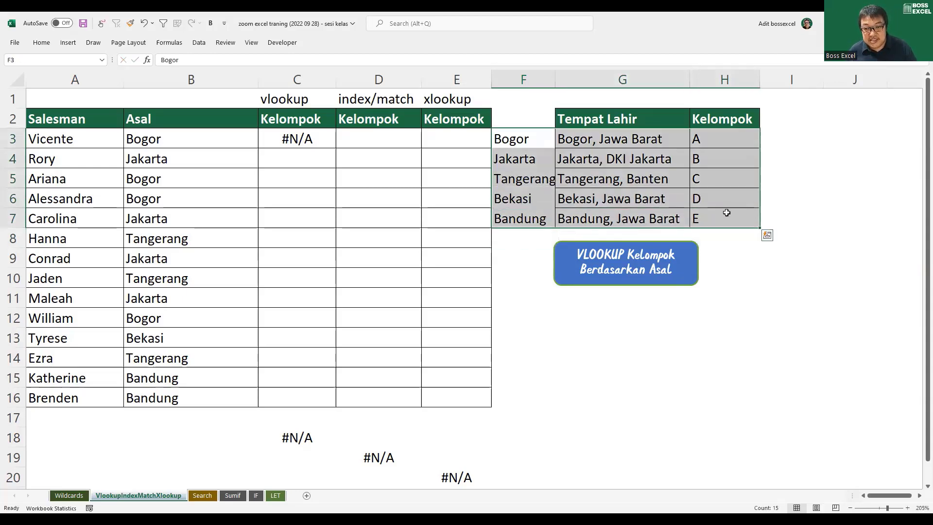
pyautogui.moveTo(534, 140); pyautogui.dragTo(532, 220)
pyautogui.press('Delete')
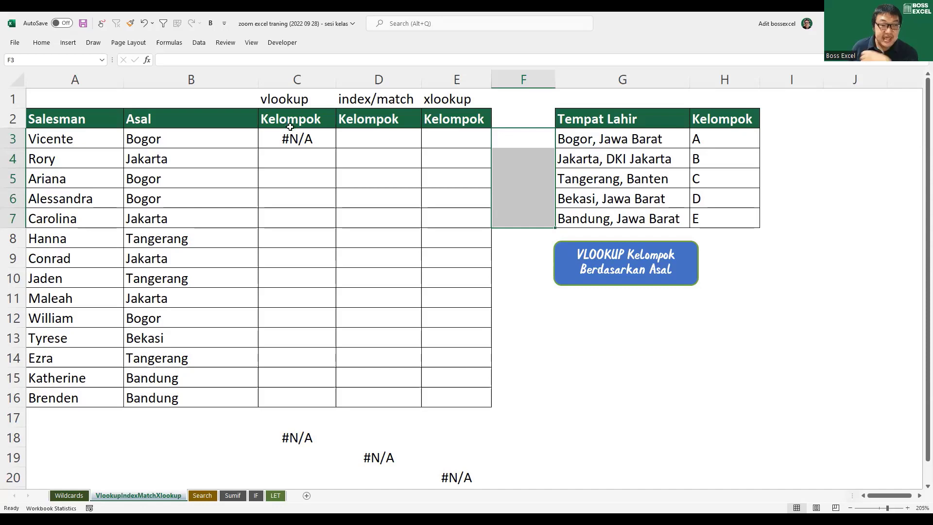
# - Change the lookup value of the VLOOKUP formula in C3 to B3&"*"
pyautogui.click(296, 142)
pyautogui.press('F2')
pyautogui.click(294, 142)
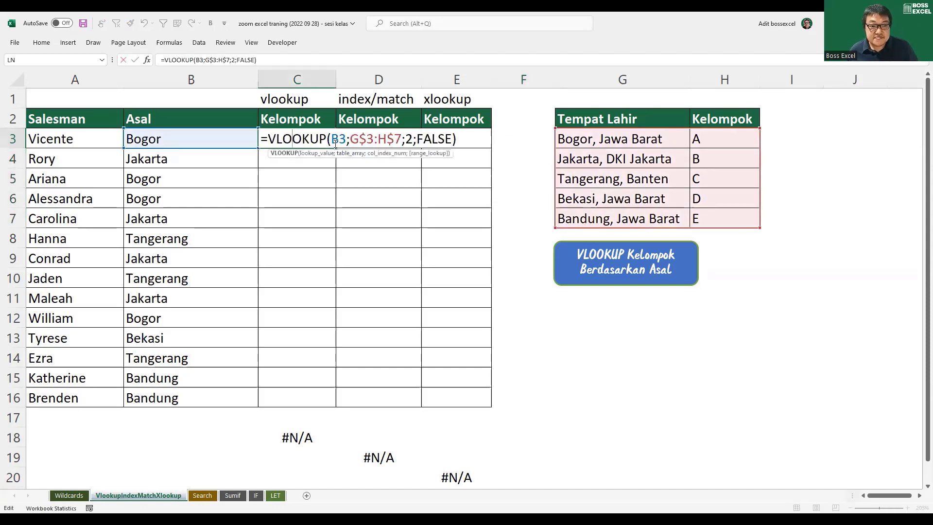
pyautogui.click(345, 139)
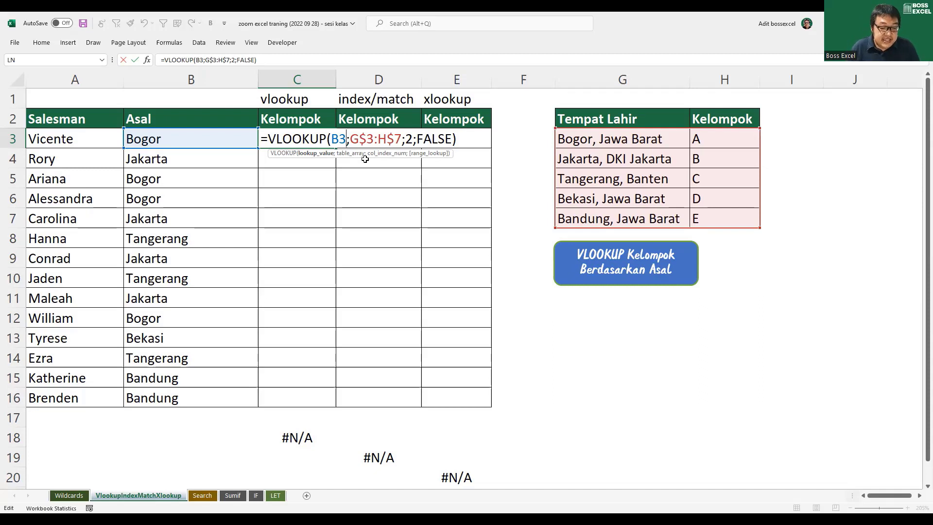
pyautogui.write('&')
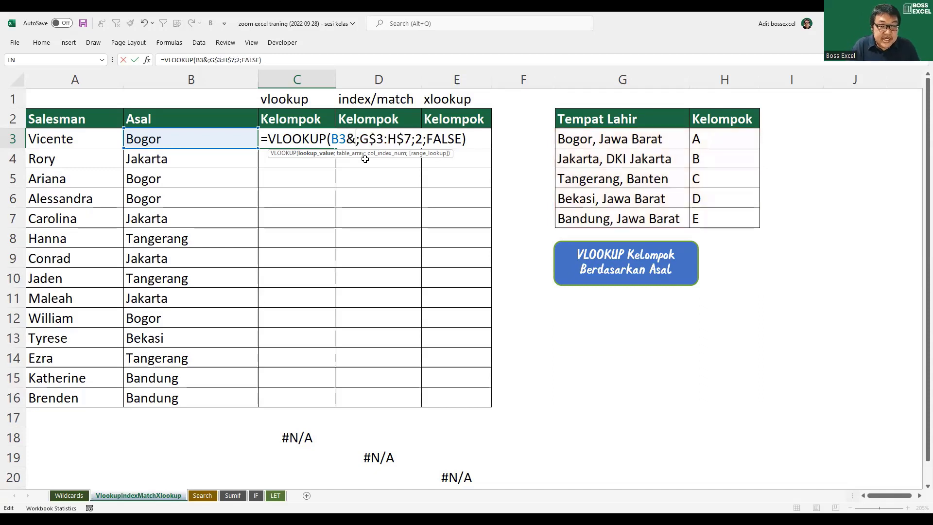
pyautogui.write('"')
pyautogui.write('*"')
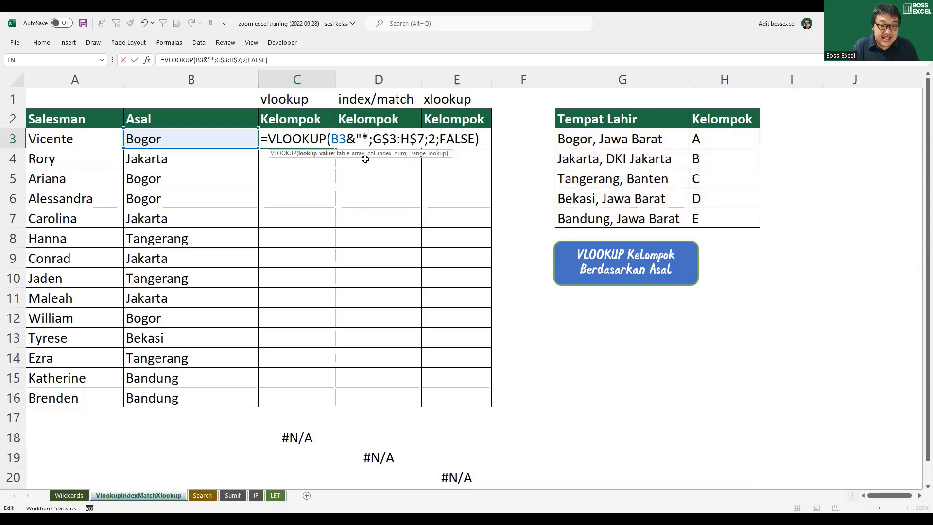
pyautogui.write('"')
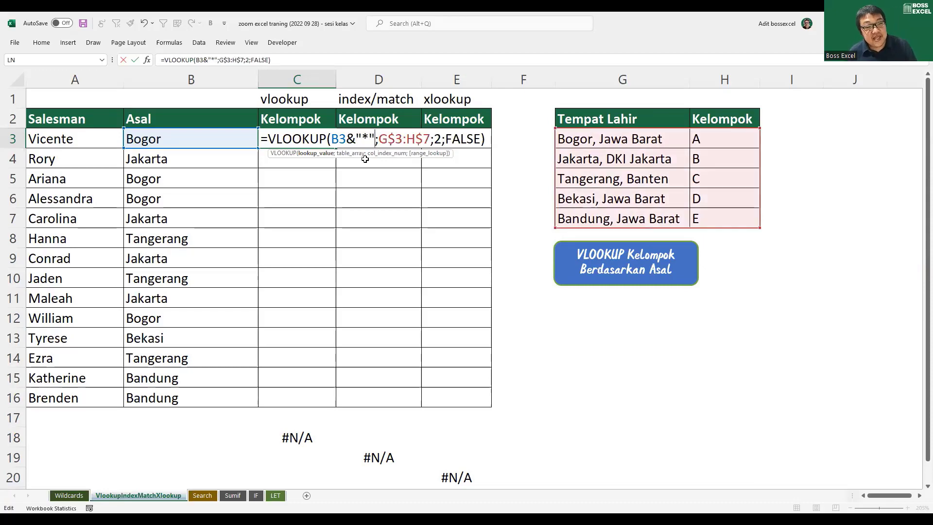
# - Evaluate the B3&"*" argument inside the C3 formula, restore the reference and commit the formula
pyautogui.keyDown('shift'); pyautogui.click(332, 139); pyautogui.keyUp('shift')
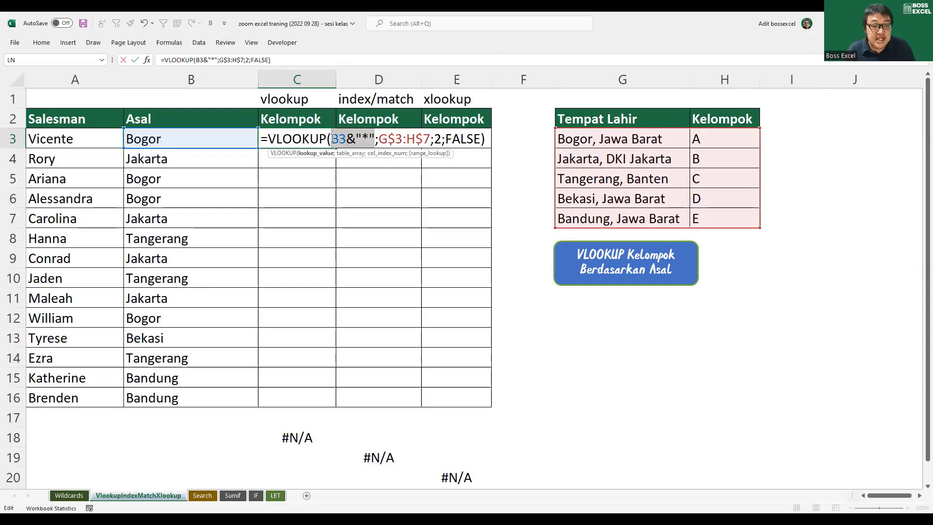
pyautogui.press('F9')
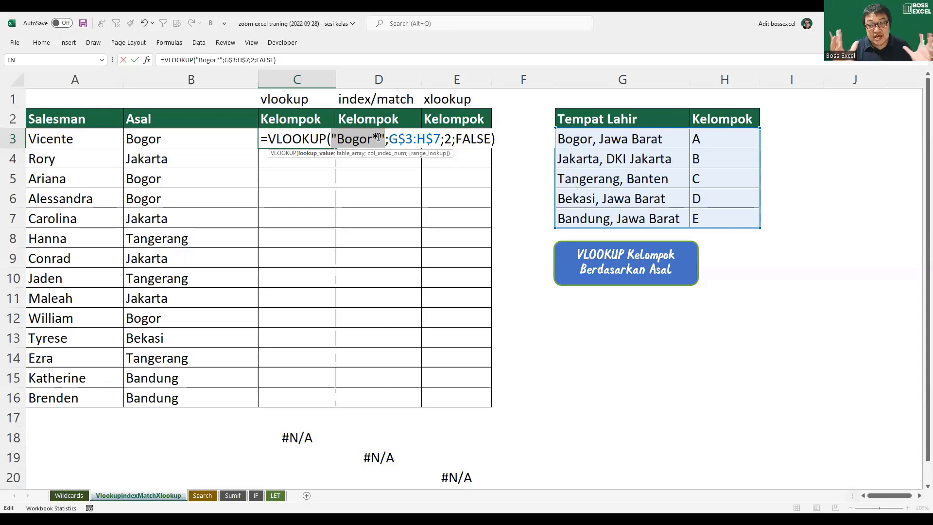
pyautogui.hotkey('ctrl', 'z')
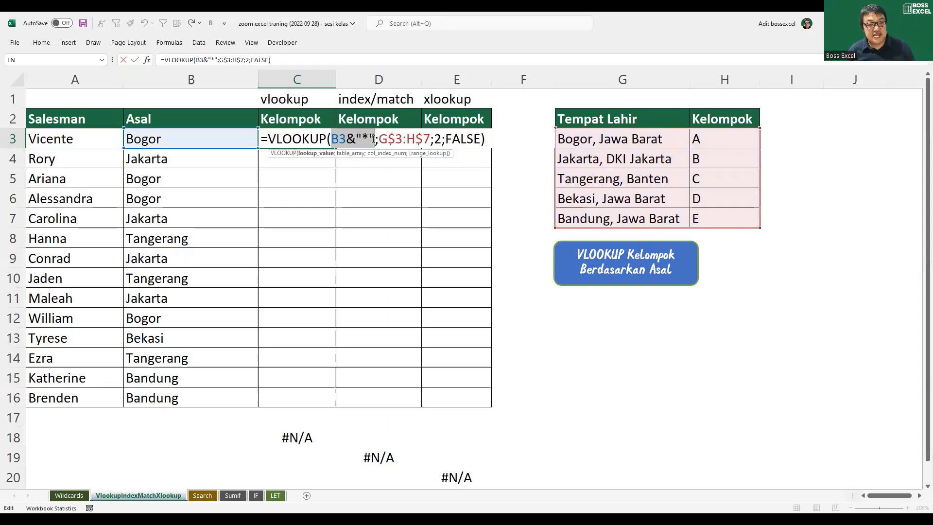
pyautogui.hotkey('ctrl', 'Return')
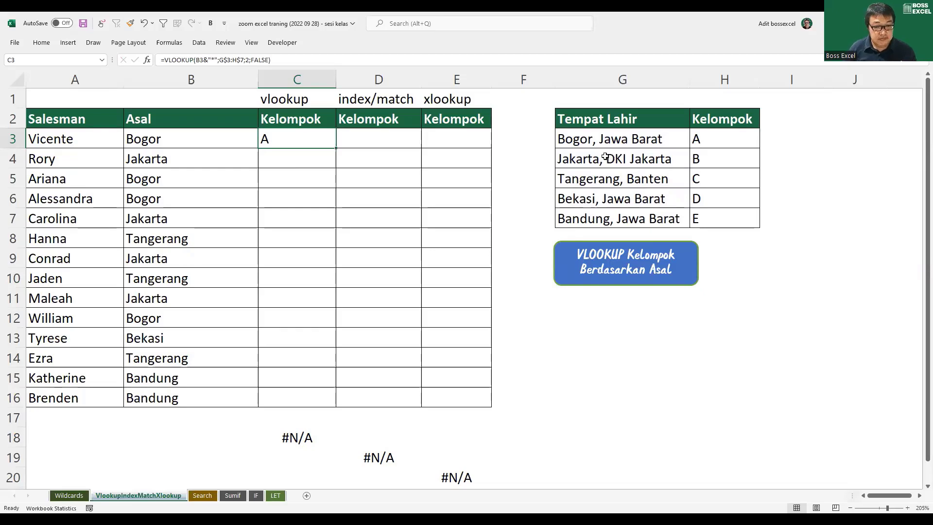
# - Check the wildcard VLOOKUP in C3 against the Bogor row of the lookup table and fill it down through C16
pyautogui.click(603, 140)
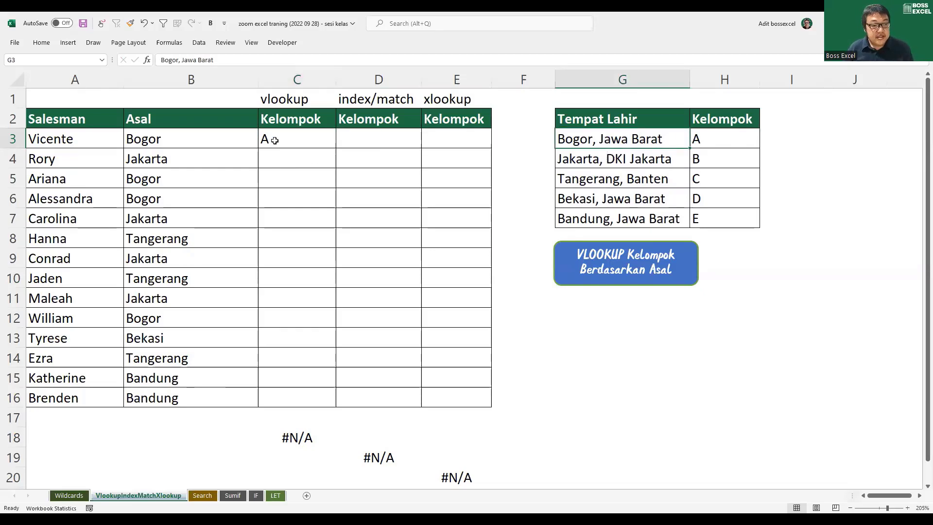
pyautogui.doubleClick(274, 140)
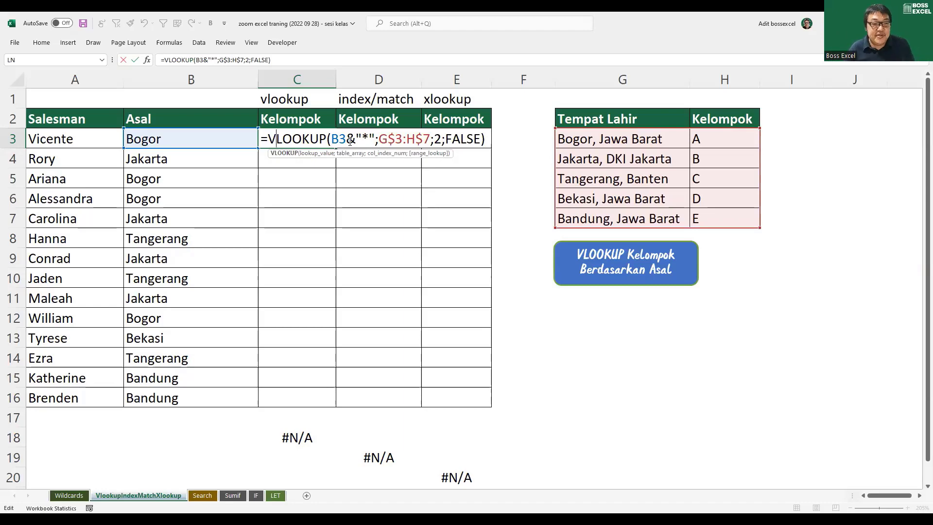
pyautogui.hotkey('ctrl', 'Return')
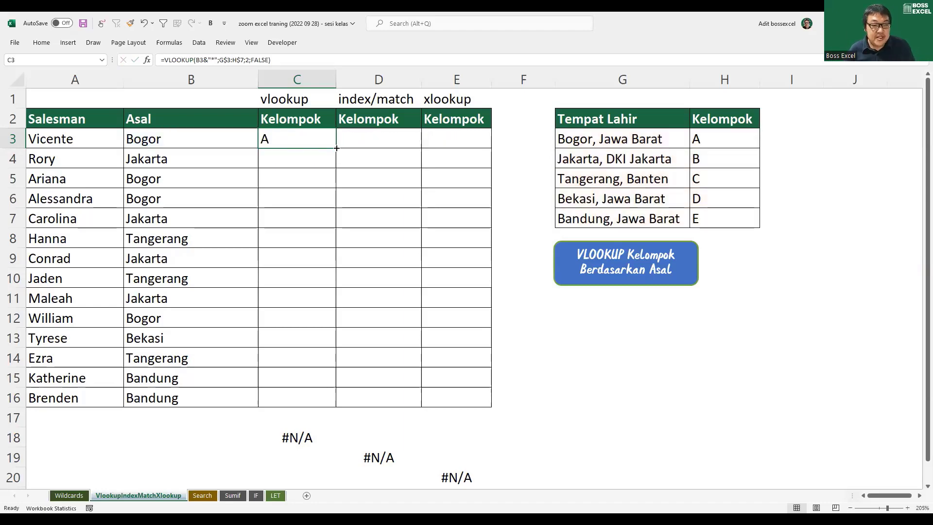
pyautogui.doubleClick(336, 148)
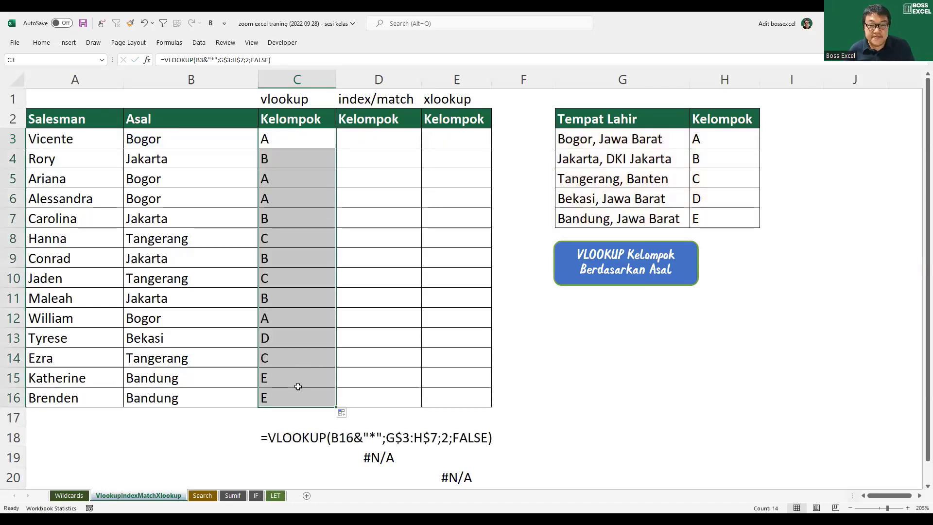
# - Compare the Jakarta, Tangerang and Bandung results with the lookup table, and review the B3&"*" argument in C3
pyautogui.moveTo(185, 166); pyautogui.dragTo(318, 159)
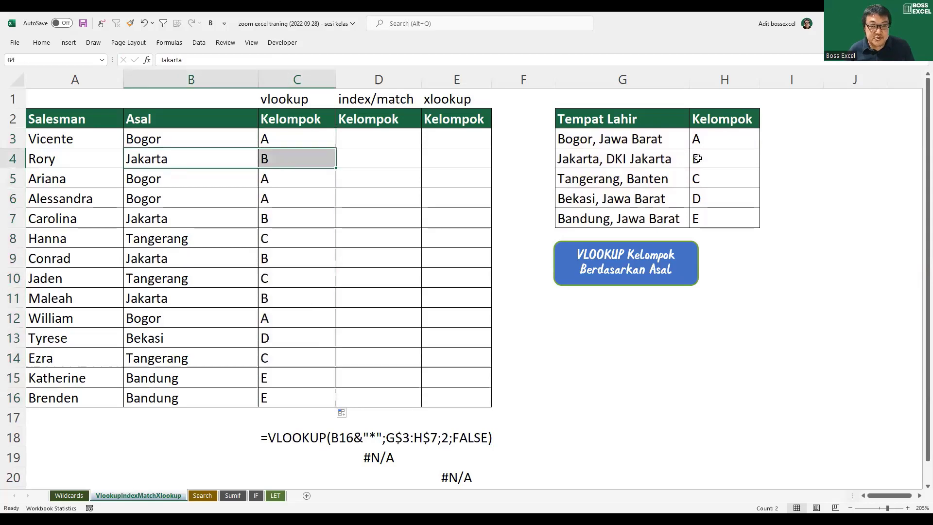
pyautogui.moveTo(174, 242); pyautogui.dragTo(304, 238)
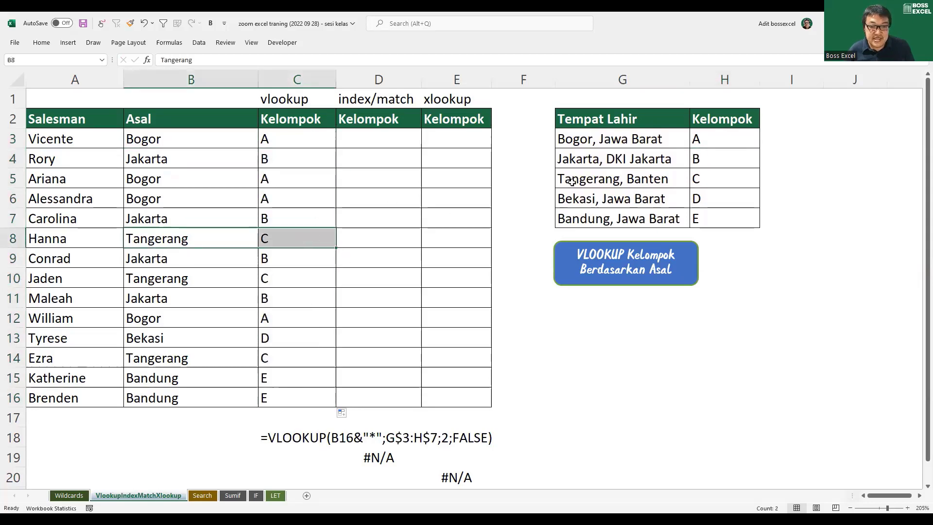
pyautogui.click(698, 180)
pyautogui.moveTo(233, 370); pyautogui.dragTo(274, 378)
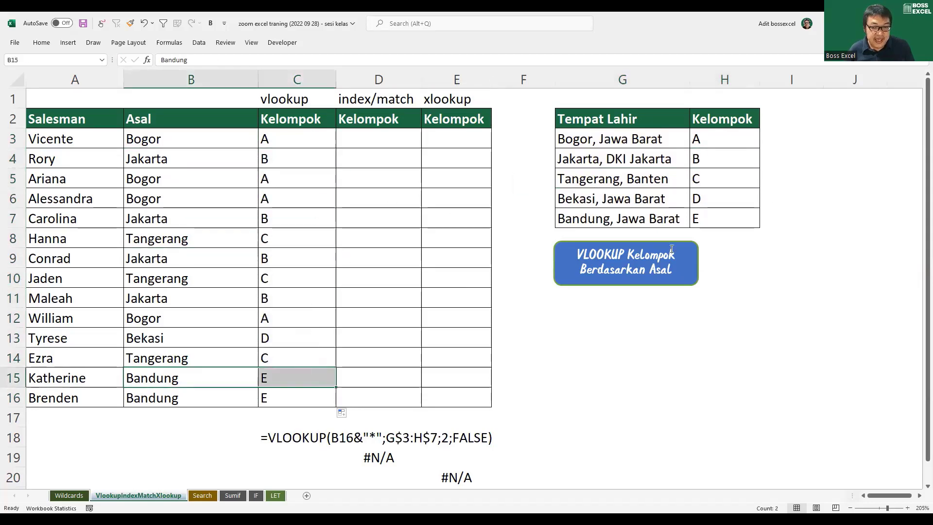
pyautogui.click(709, 214)
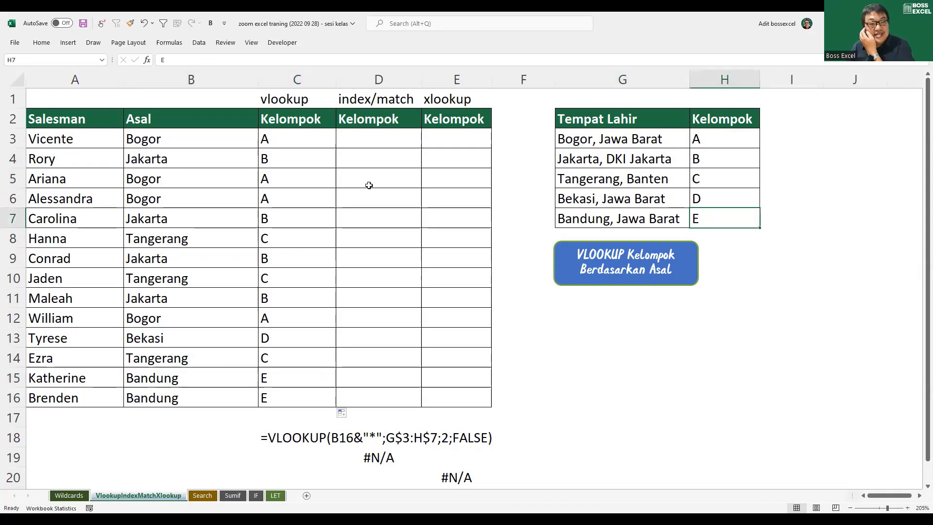
pyautogui.doubleClick(307, 141)
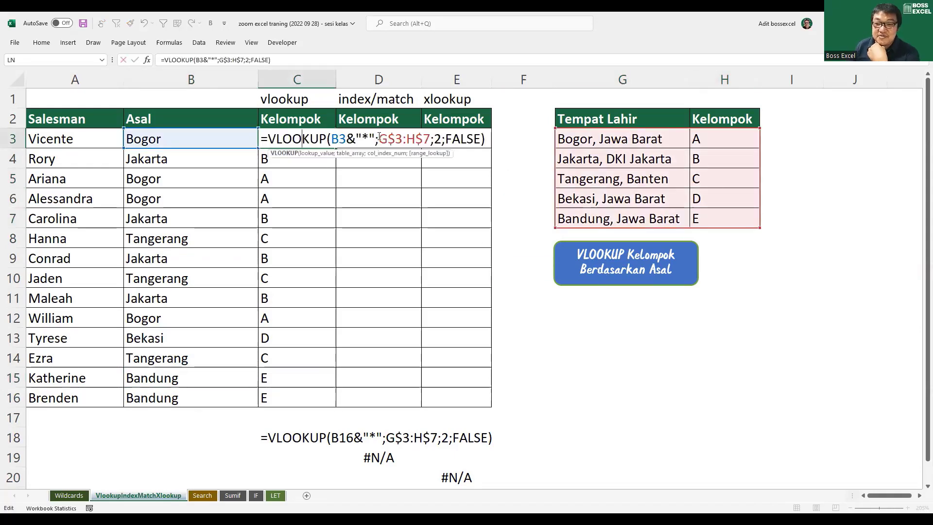
pyautogui.moveTo(376, 139); pyautogui.dragTo(330, 141)
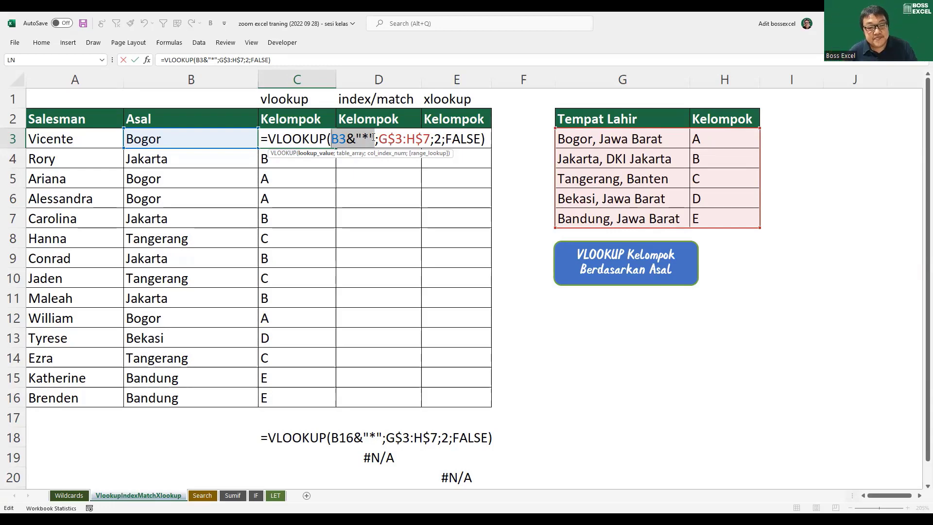
pyautogui.press('Return')
# - Start a MATCH formula in D3 with B3&"*" as the lookup value
pyautogui.click(372, 138)
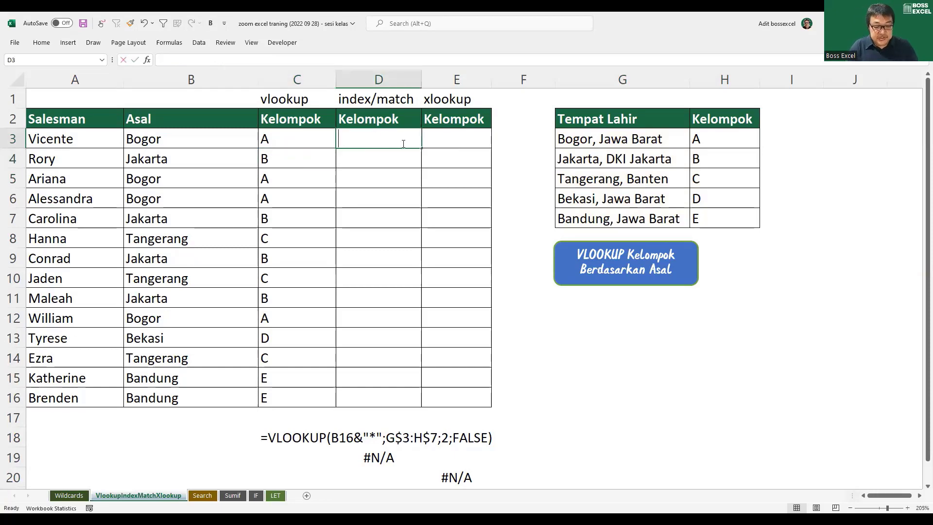
pyautogui.write('=match')
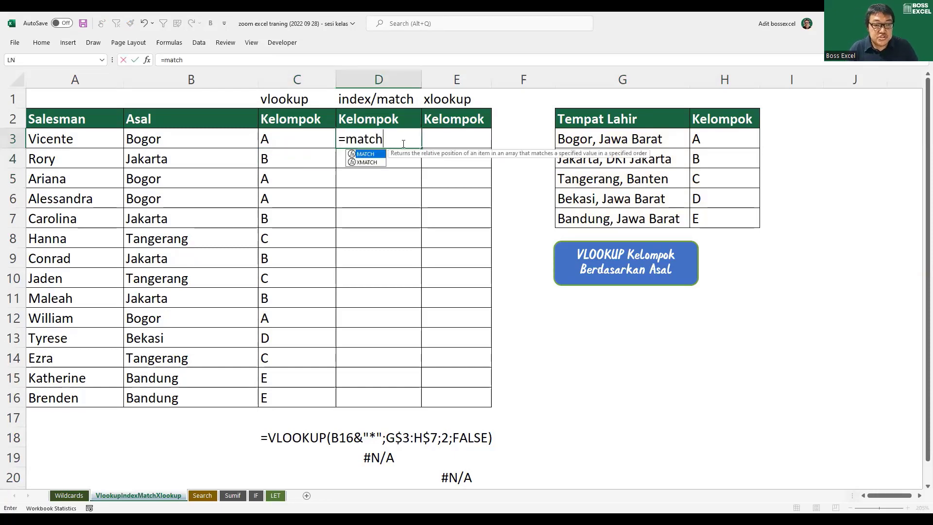
pyautogui.press('Tab')
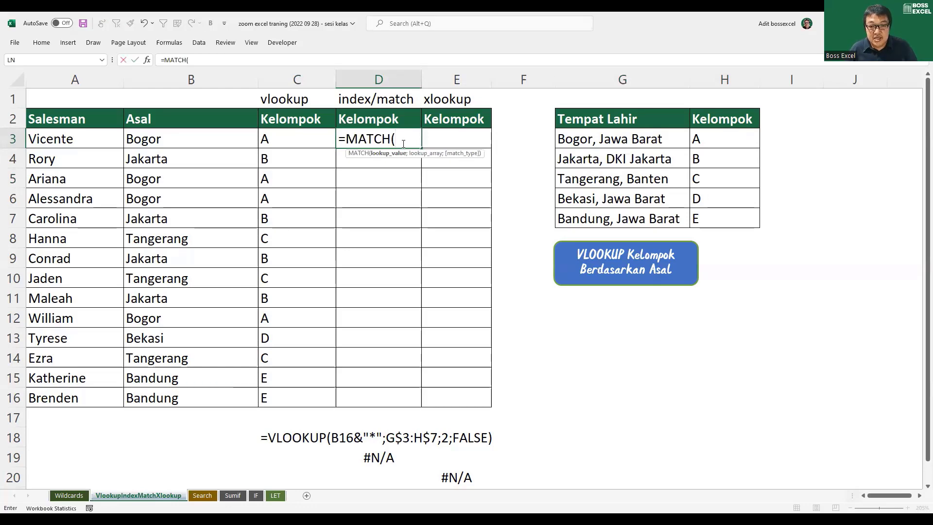
pyautogui.click(719, 76)
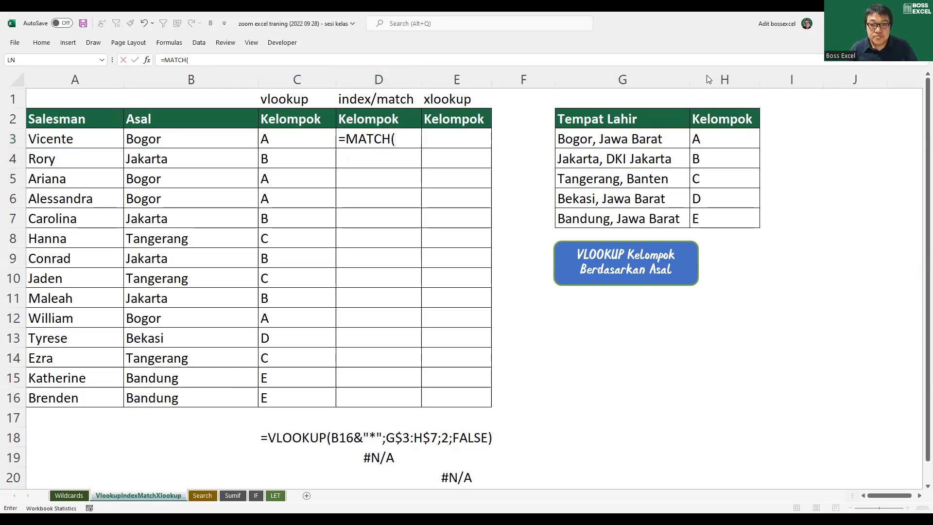
pyautogui.click(396, 139)
pyautogui.click(223, 140)
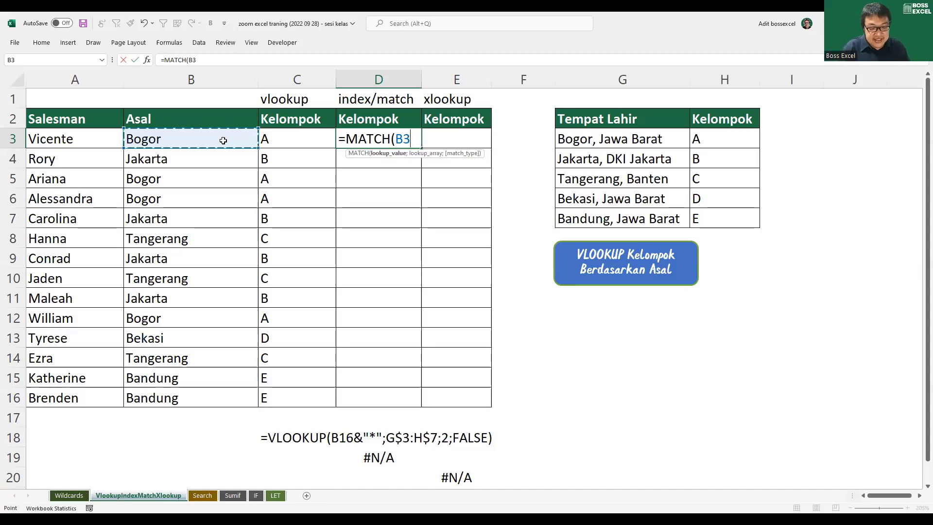
pyautogui.write('&')
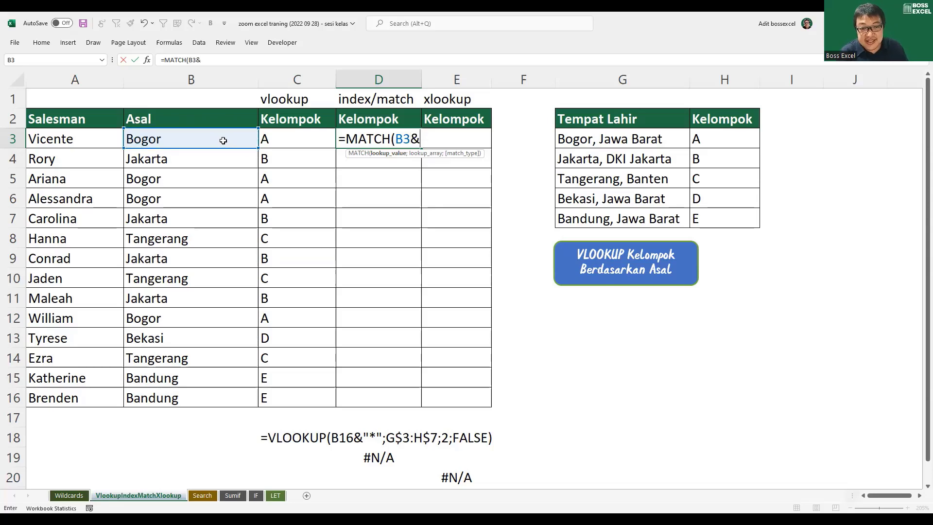
pyautogui.write('"*"')
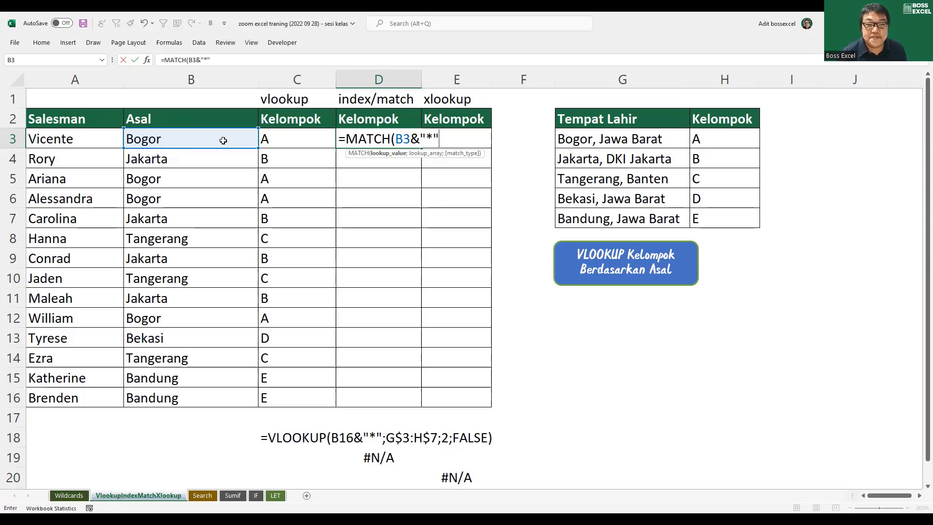
# - Complete the D3 MATCH formula with lookup array G3:G7 and match type 0, and commit it
pyautogui.write(';')
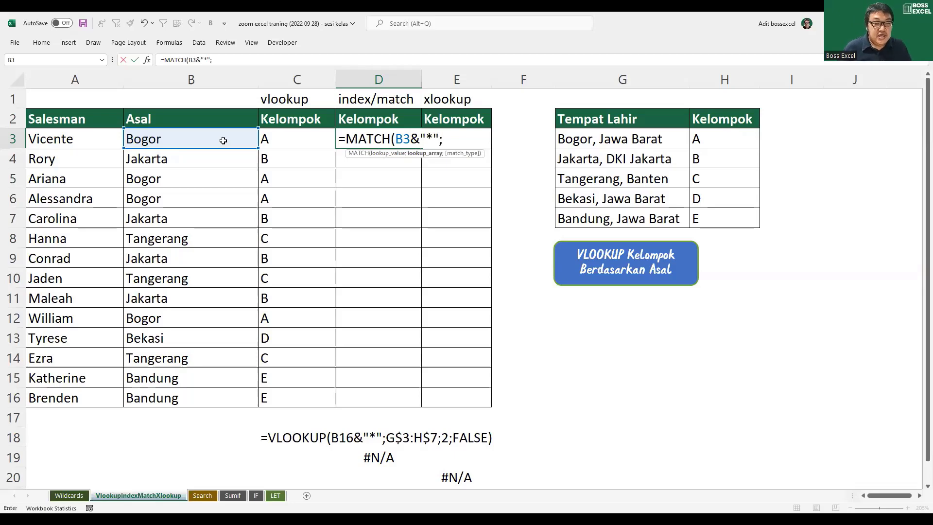
pyautogui.moveTo(637, 146); pyautogui.dragTo(635, 212)
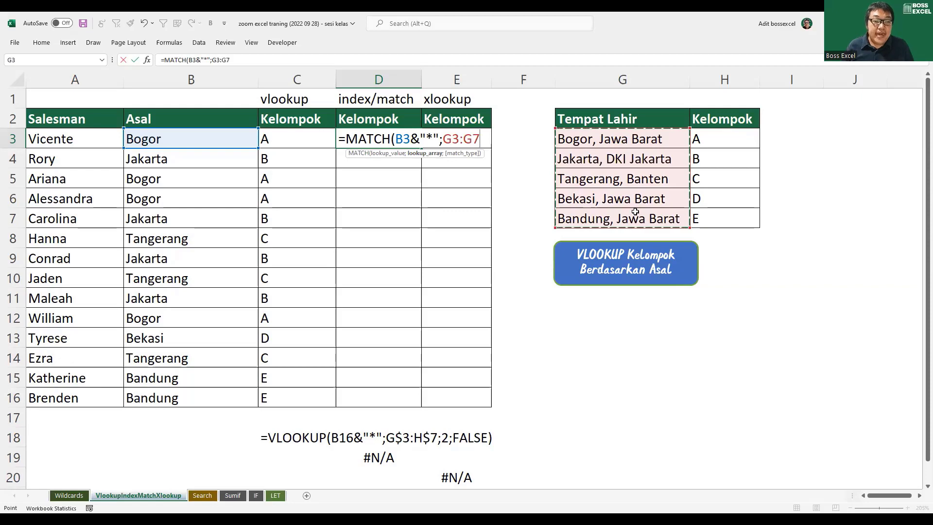
pyautogui.write(';0')
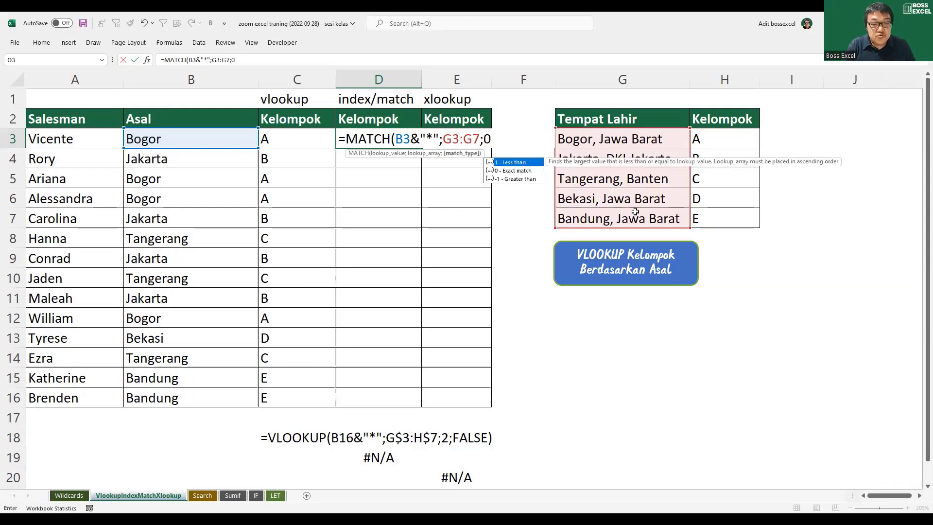
pyautogui.write(')')
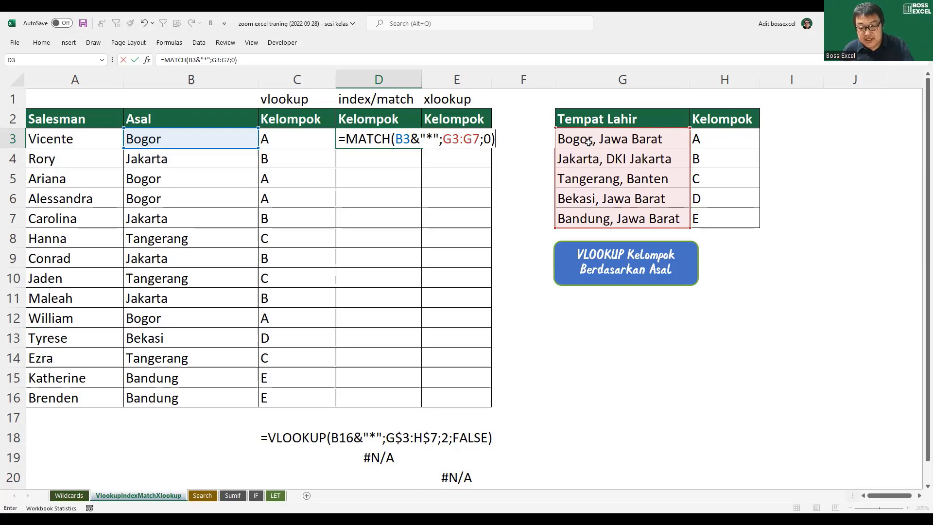
pyautogui.press('Return')
pyautogui.press('Up')
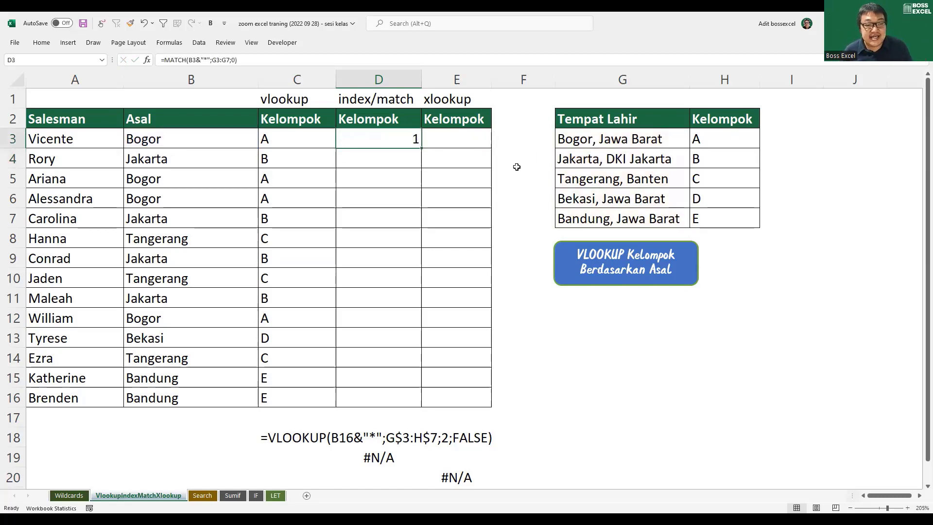
# - Check D3 against the Bogor row of the lookup table and fill the MATCH formula down through D16
pyautogui.click(625, 135)
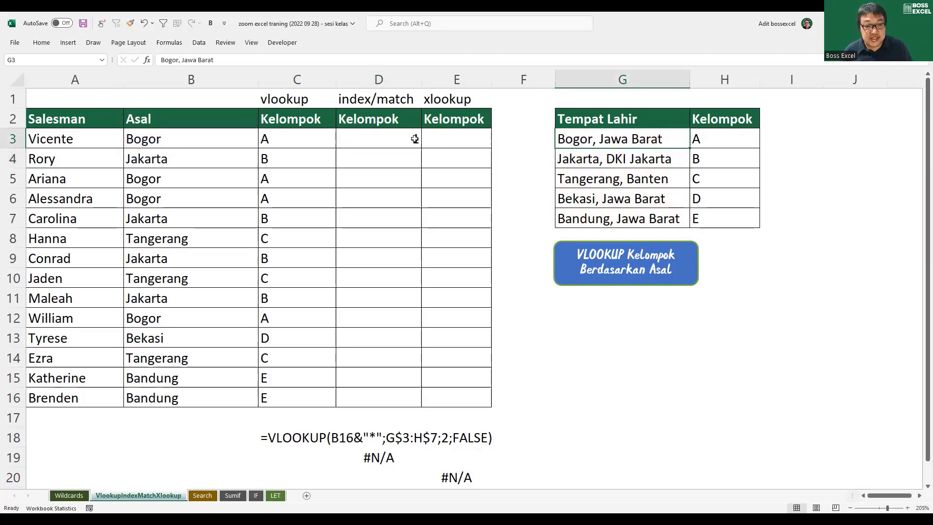
pyautogui.click(415, 139)
pyautogui.doubleClick(421, 146)
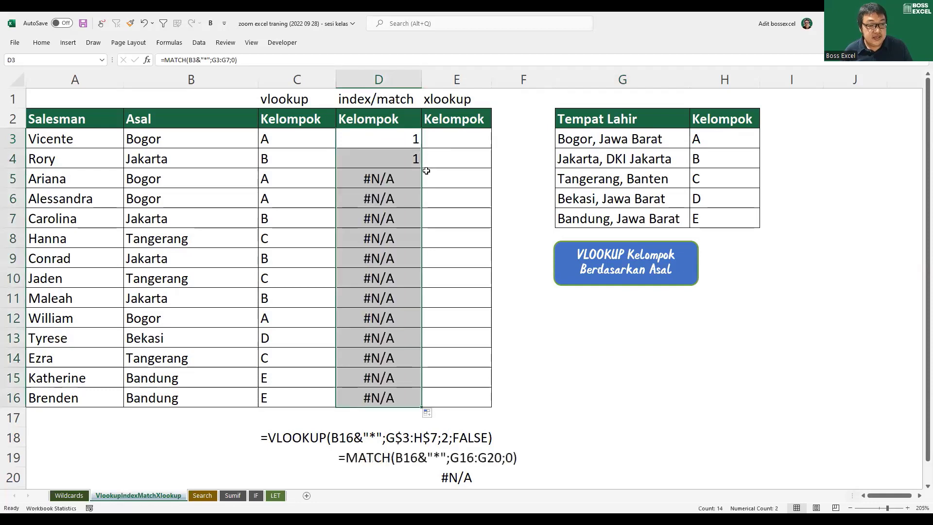
# - Make the D3 lookup array absolute as $G$3:$G$7 and refill the MATCH formula down through D16
pyautogui.click(422, 139)
pyautogui.press('F2')
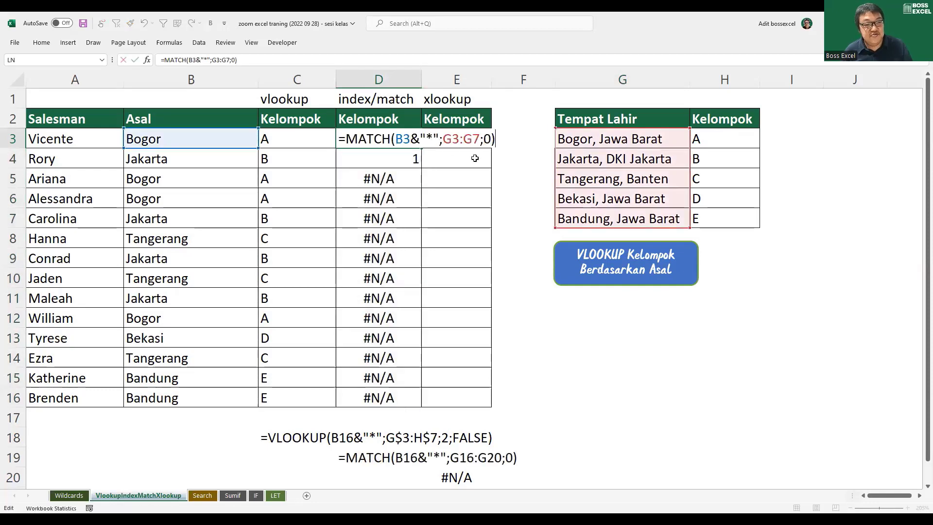
pyautogui.moveTo(444, 142); pyautogui.dragTo(481, 140)
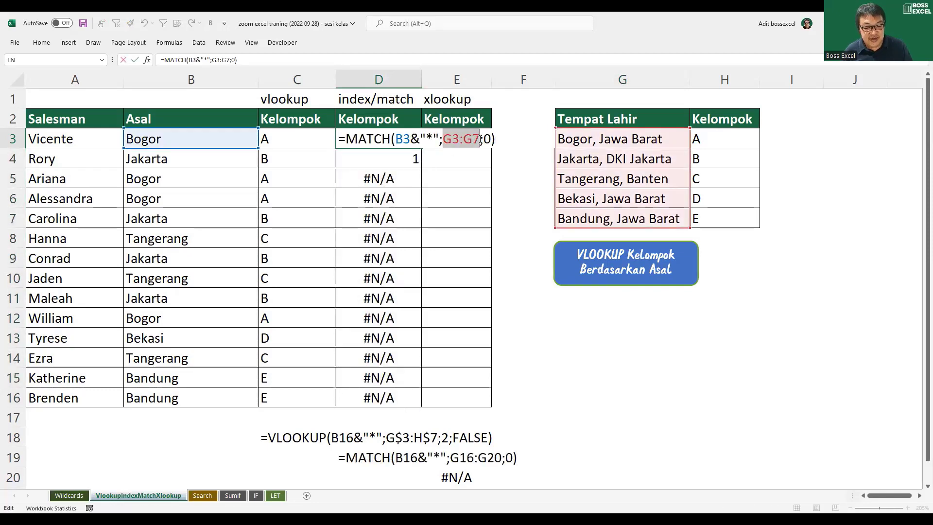
pyautogui.press('F4')
pyautogui.press('Return')
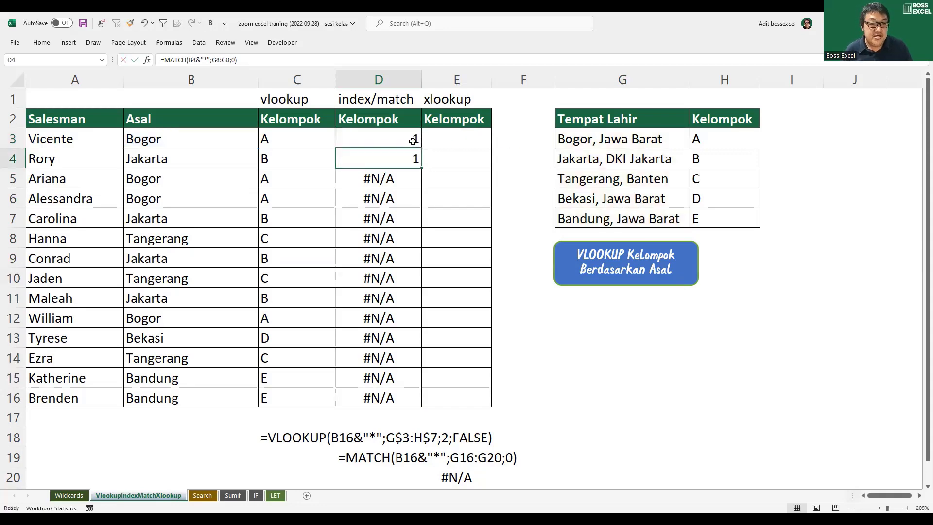
pyautogui.click(414, 142)
pyautogui.doubleClick(421, 147)
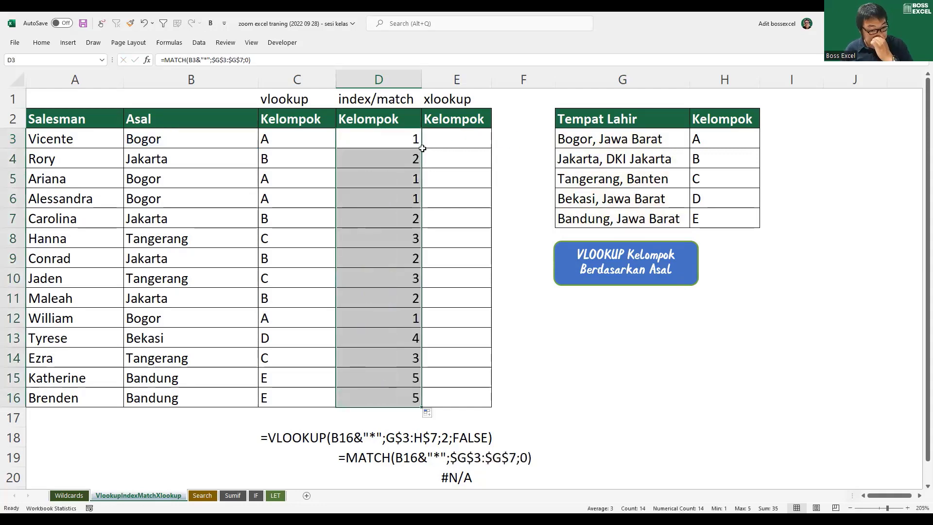
# - Compare the MATCH positions for Tangerang and Bekasi with their rows in the Tempat Lahir table
pyautogui.click(414, 155)
pyautogui.moveTo(396, 240); pyautogui.dragTo(219, 236)
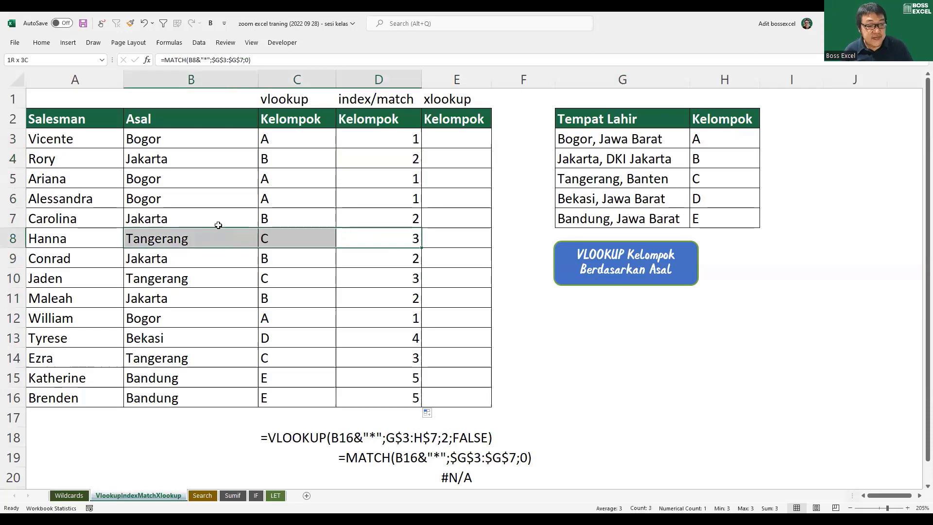
pyautogui.click(599, 177)
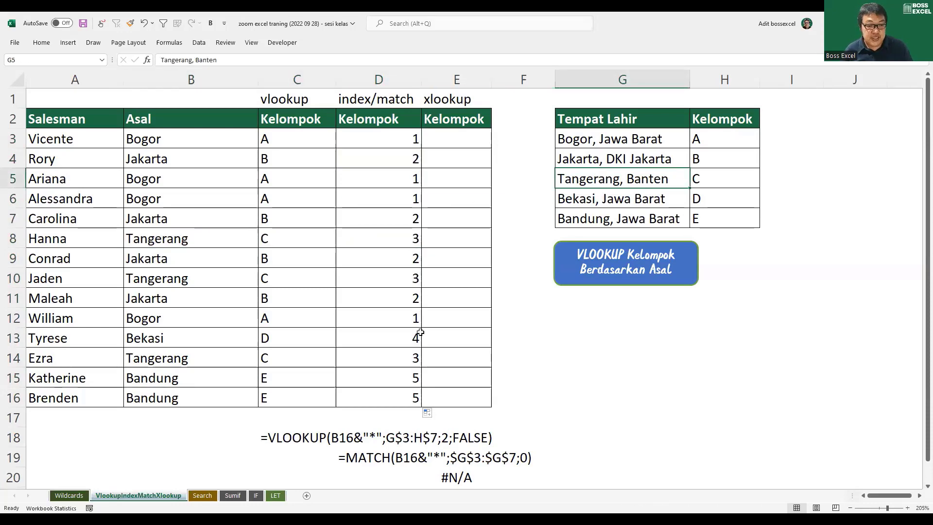
pyautogui.moveTo(406, 337); pyautogui.dragTo(216, 327)
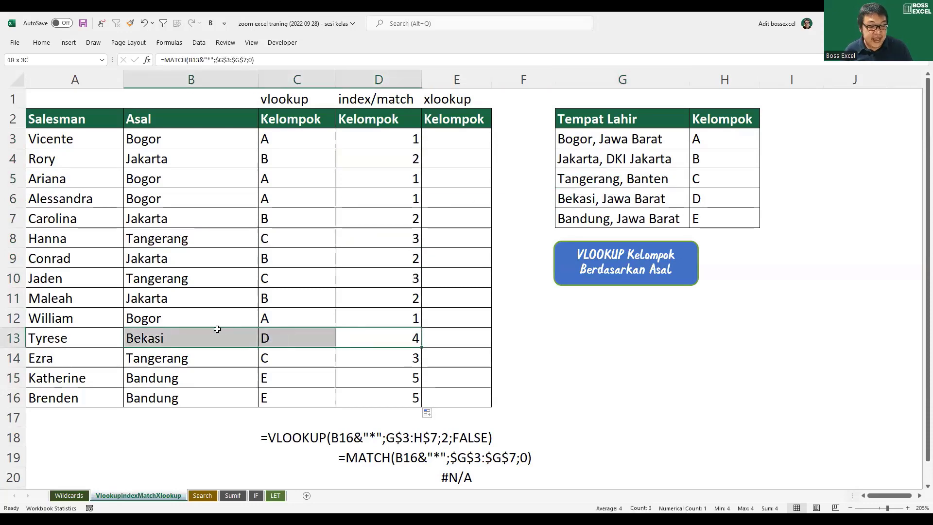
pyautogui.click(641, 197)
# - Nest the MATCH formula in D3 inside INDEX as its row number, with $H$3:$H$7 as the array
pyautogui.click(412, 134)
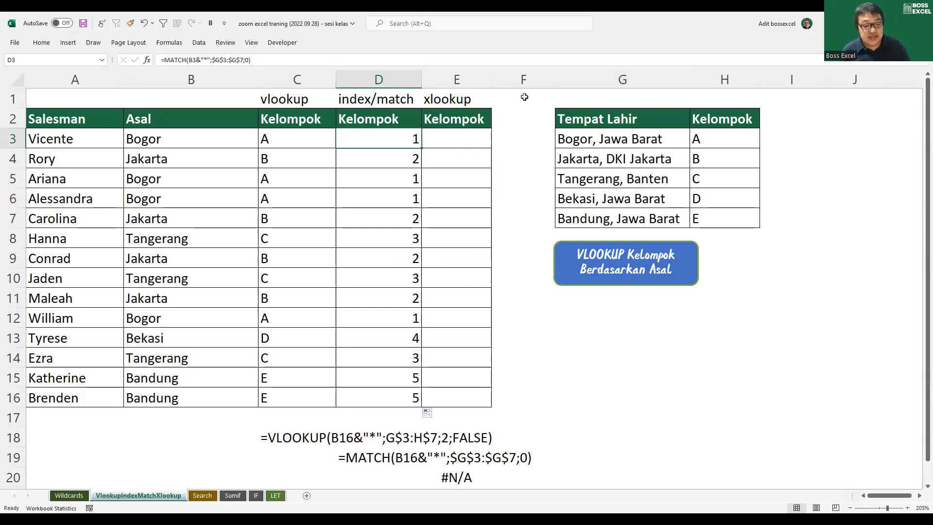
pyautogui.press('F2')
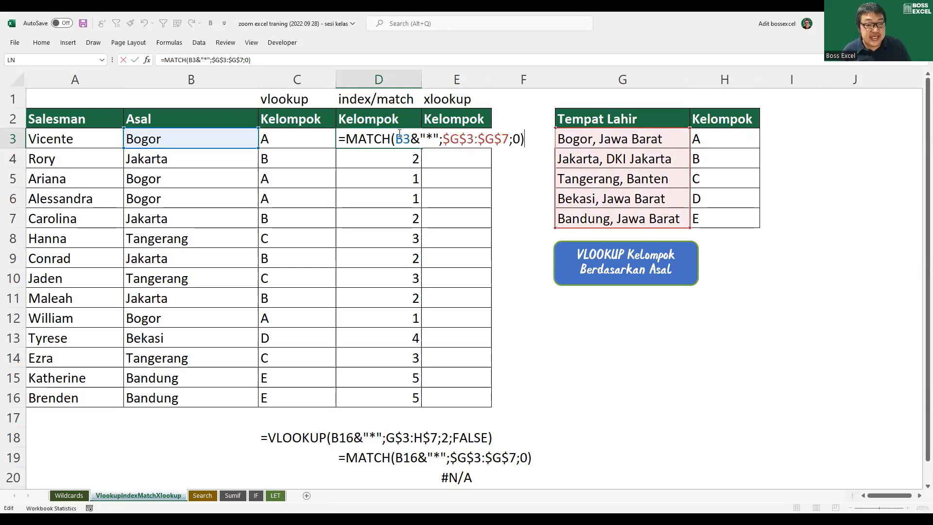
pyautogui.click(349, 138)
pyautogui.write('inde')
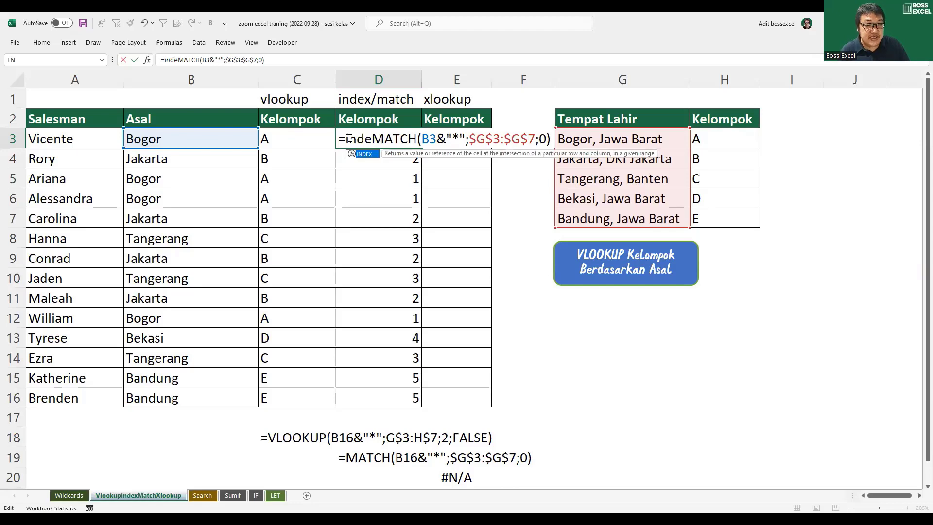
pyautogui.press('Tab')
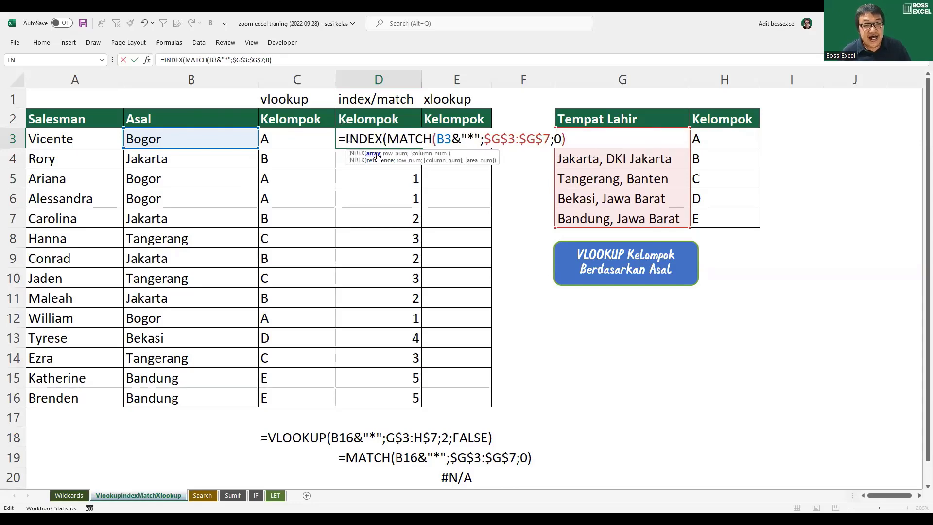
pyautogui.moveTo(741, 136); pyautogui.dragTo(728, 215)
pyautogui.press('F4')
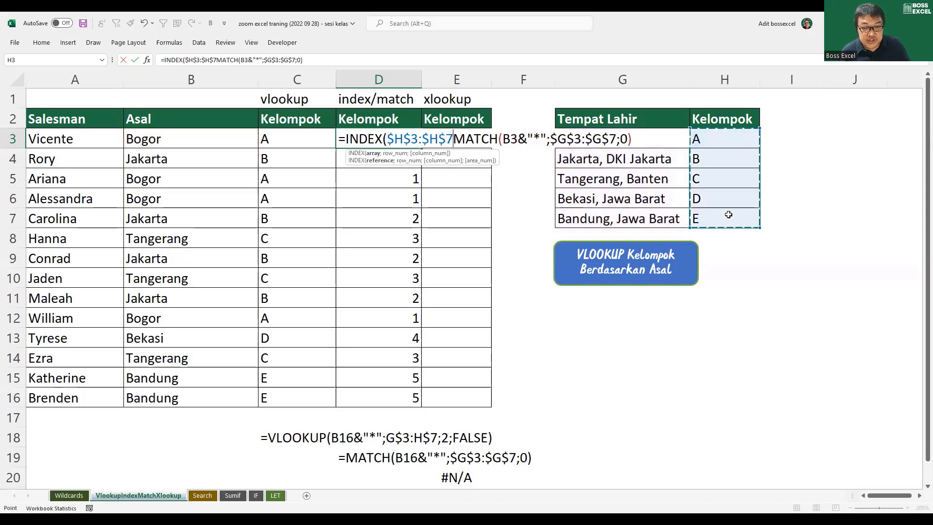
pyautogui.write(';')
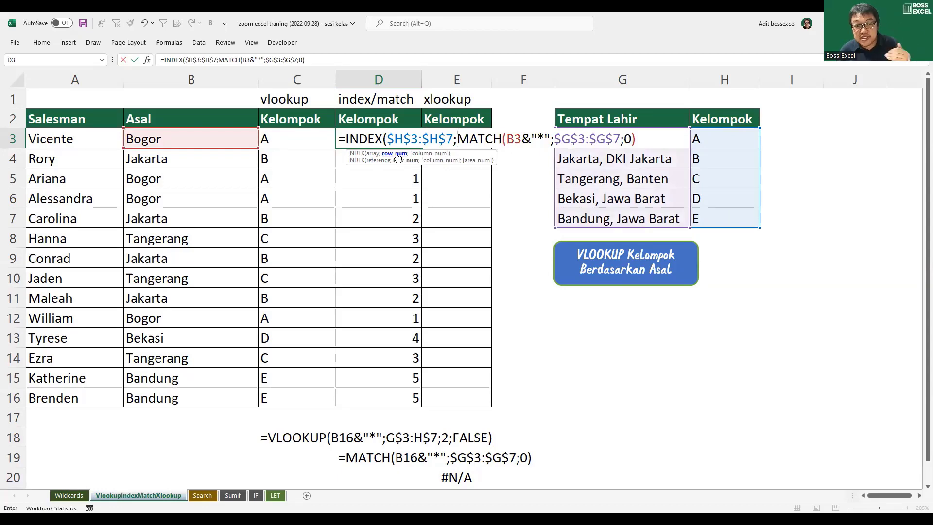
# - Close and commit the D3 INDEX/MATCH formula, fill it down through D16, and compare the results with column C
pyautogui.moveTo(457, 139); pyautogui.dragTo(636, 139)
pyautogui.click(641, 139)
pyautogui.write(')')
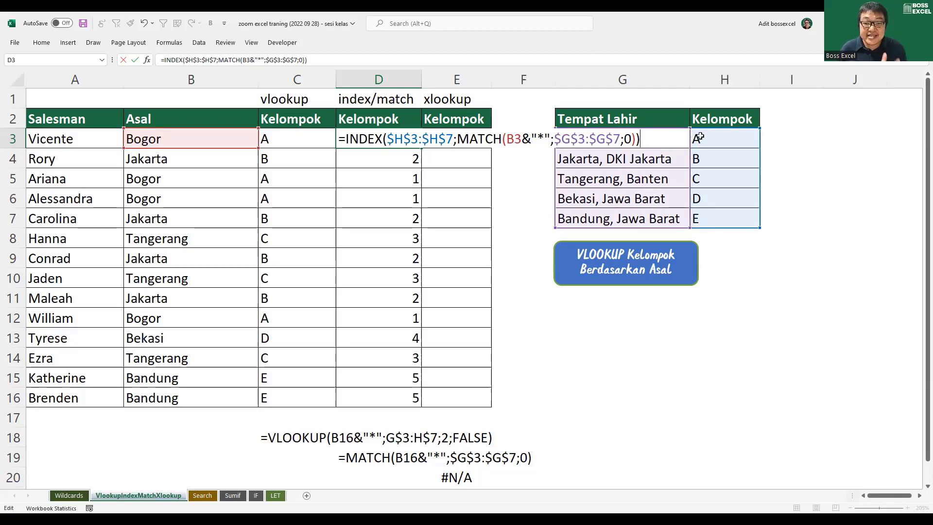
pyautogui.hotkey('ctrl', 'Return')
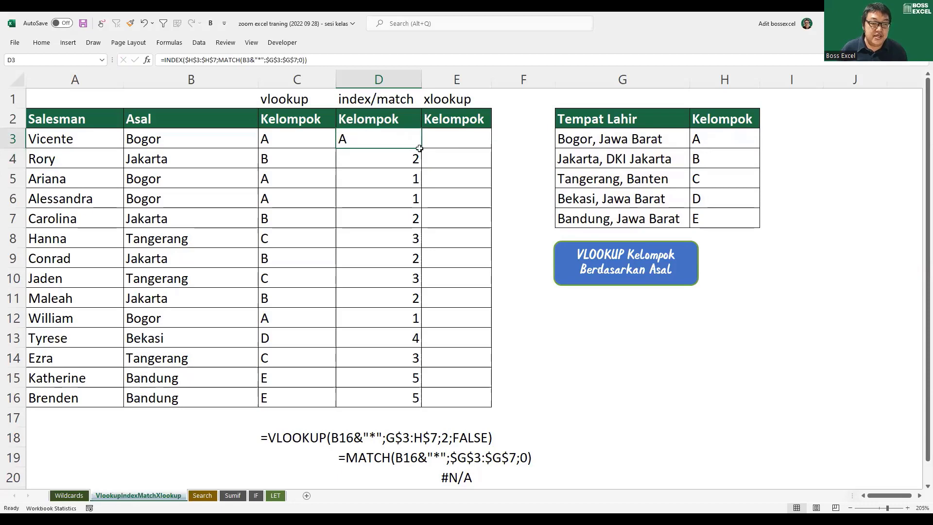
pyautogui.doubleClick(420, 148)
pyautogui.moveTo(325, 145); pyautogui.dragTo(396, 391)
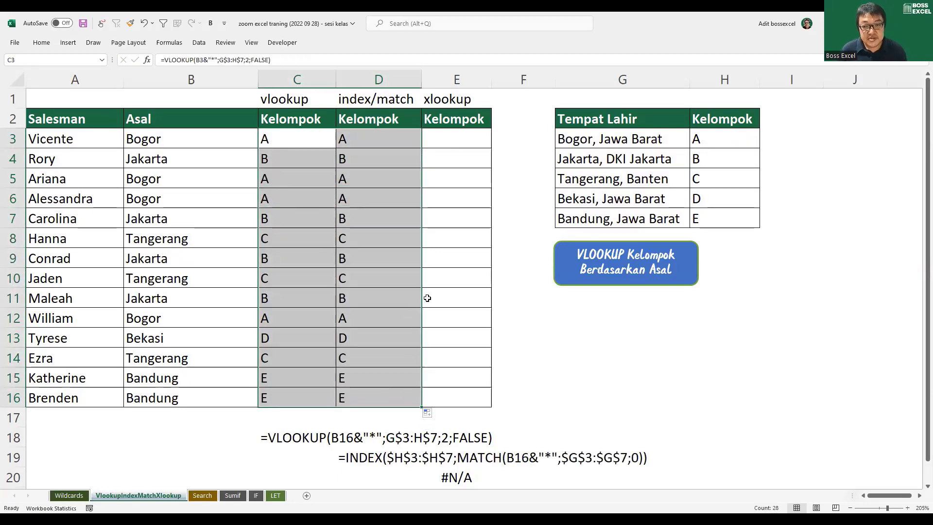
# - Start an XLOOKUP formula in E3 with B3&"*" as the lookup value
pyautogui.click(456, 140)
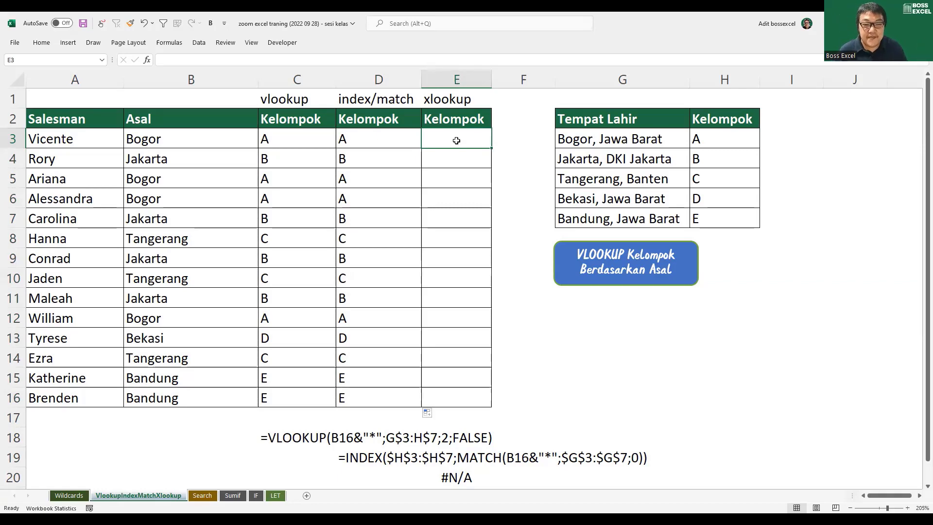
pyautogui.moveTo(314, 156); pyautogui.dragTo(308, 225)
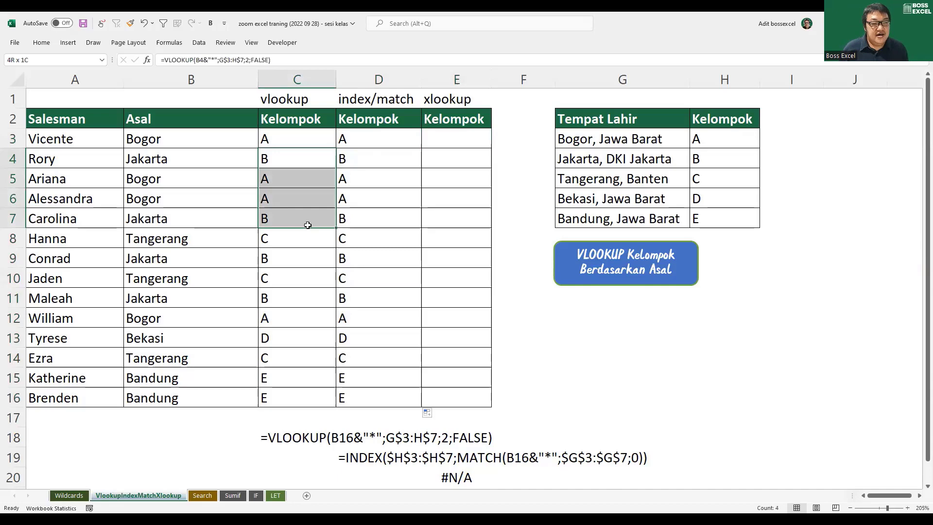
pyautogui.click(480, 144)
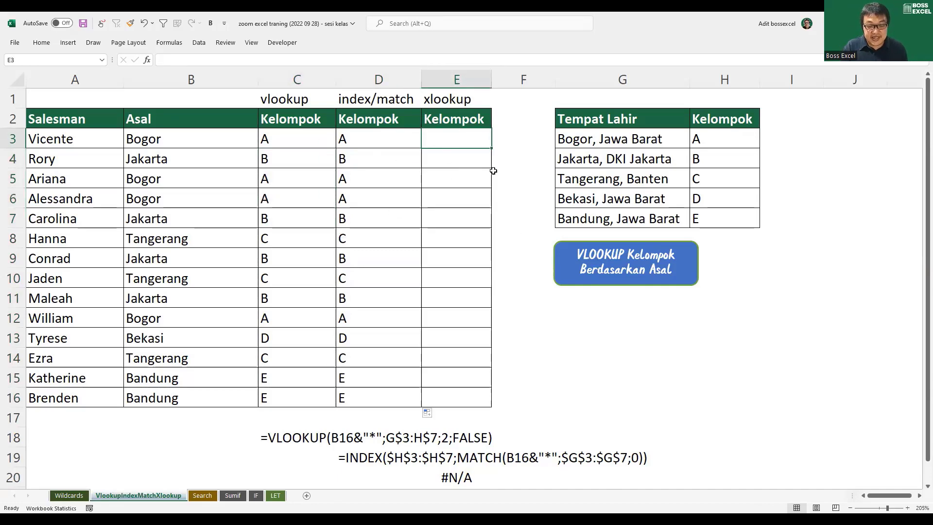
pyautogui.write('=')
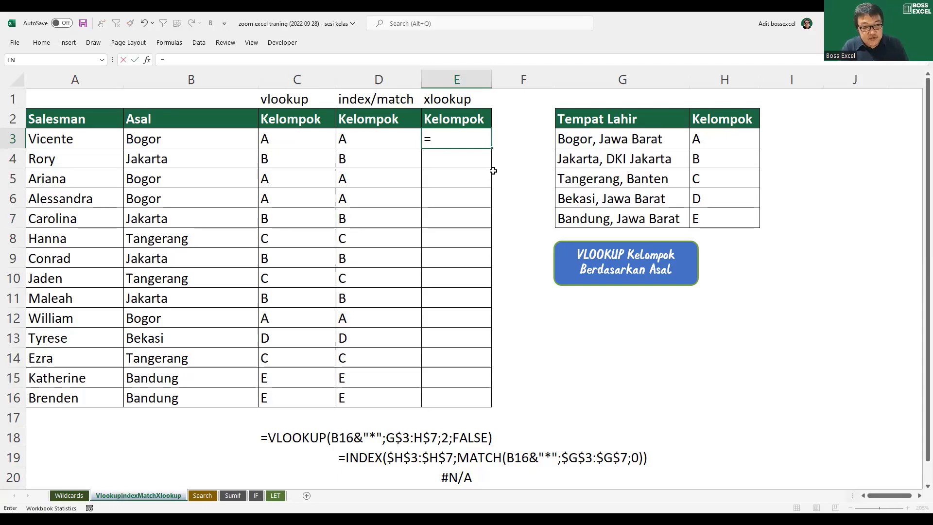
pyautogui.write('XLOOKUP(')
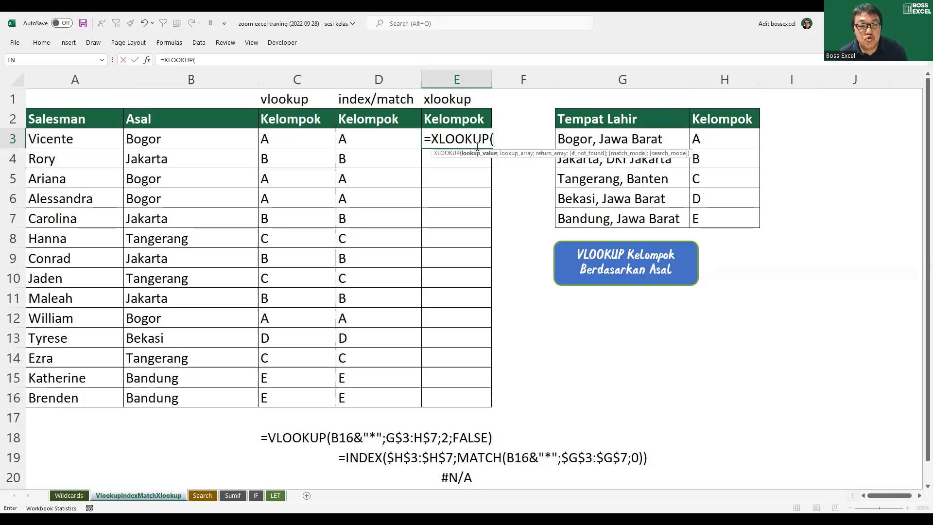
pyautogui.click(232, 140)
pyautogui.write('&')
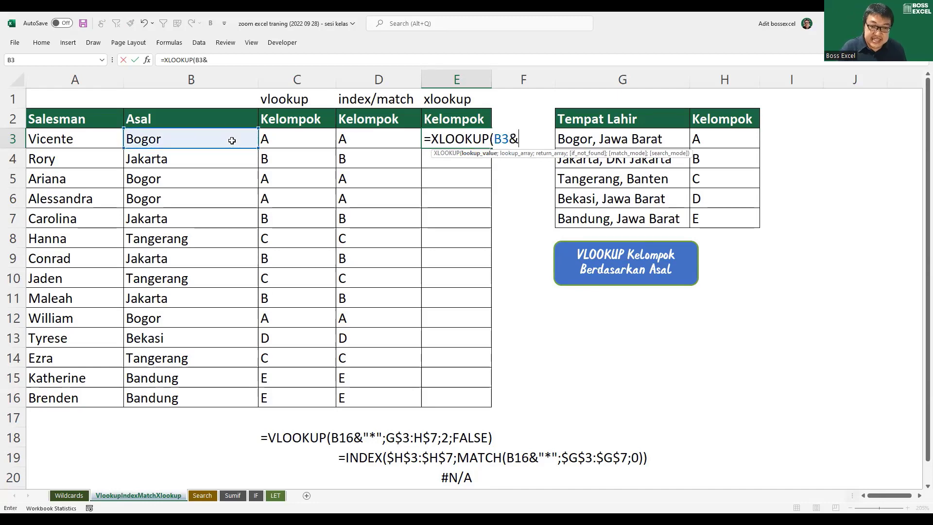
pyautogui.write('"')
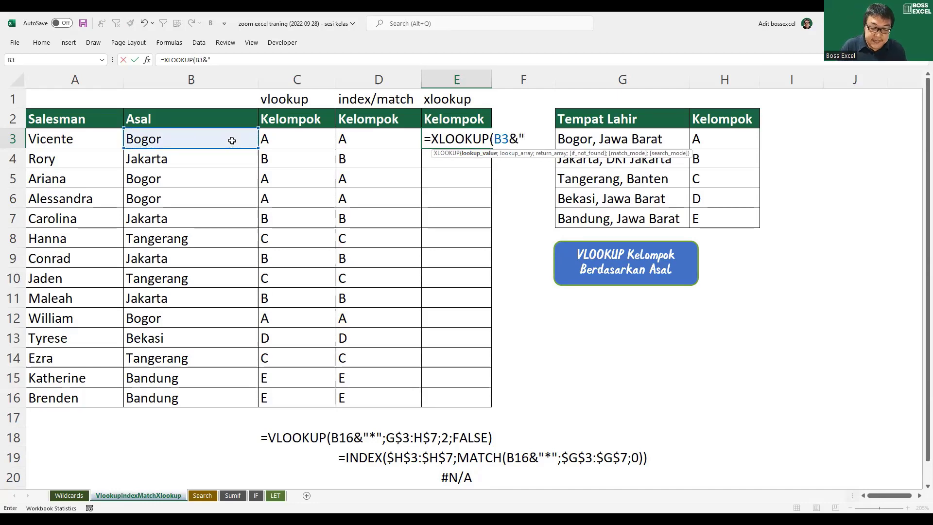
pyautogui.write('*"')
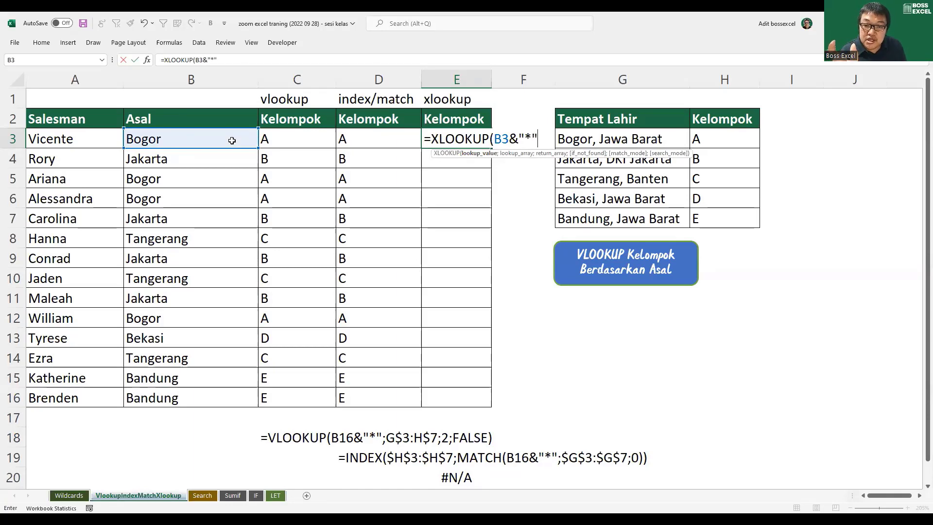
# - Add $G$3:$G$7 as the lookup array and $H$3:$H$7 as the return array of the E3 XLOOKUP, both as absolute references
pyautogui.write(';')
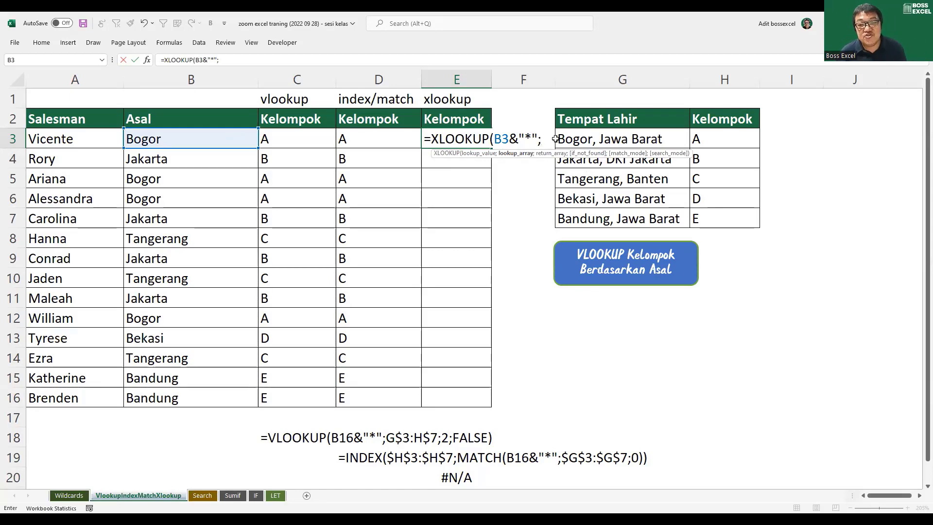
pyautogui.moveTo(589, 136); pyautogui.dragTo(597, 214)
pyautogui.press('F4')
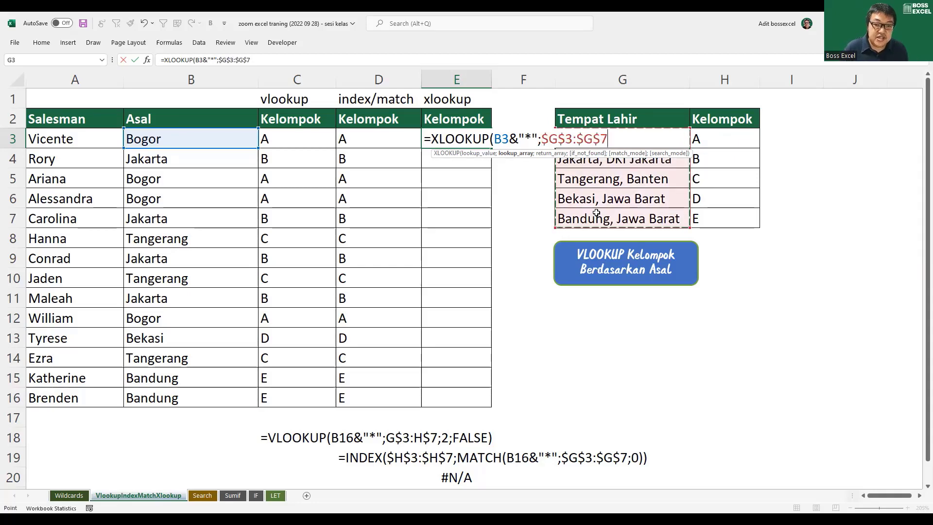
pyautogui.write(';')
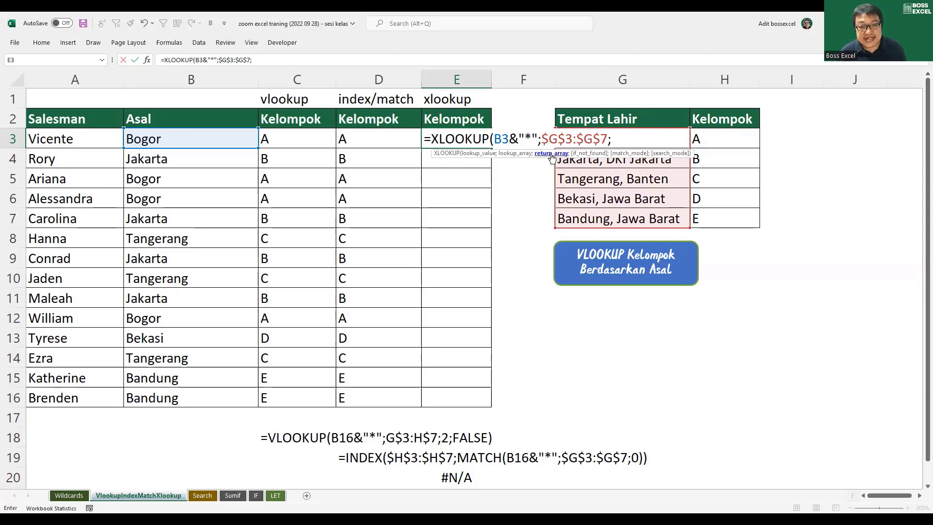
pyautogui.moveTo(720, 139); pyautogui.dragTo(715, 215)
pyautogui.press('F4')
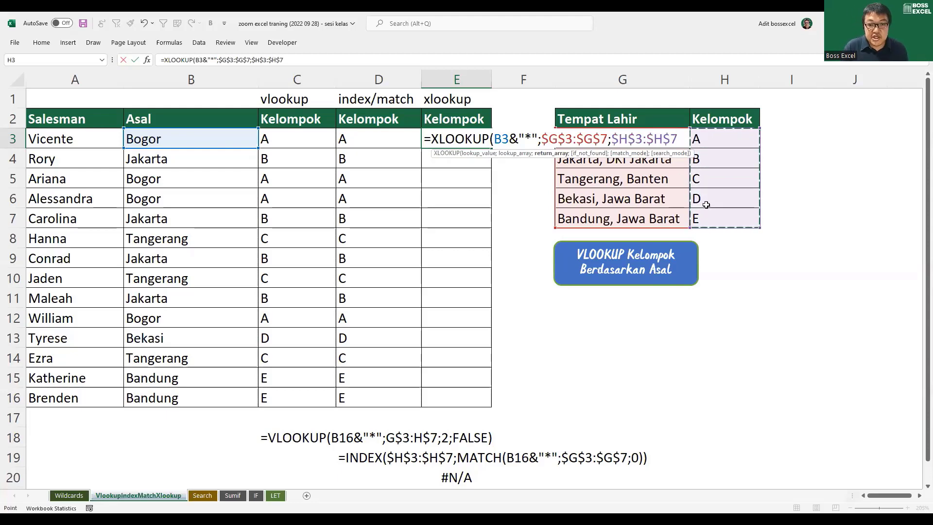
# - Finish the E3 XLOOKUP with an empty if_not_found and match mode 2 (wildcard character match), and fill it down through E16
pyautogui.write(';')
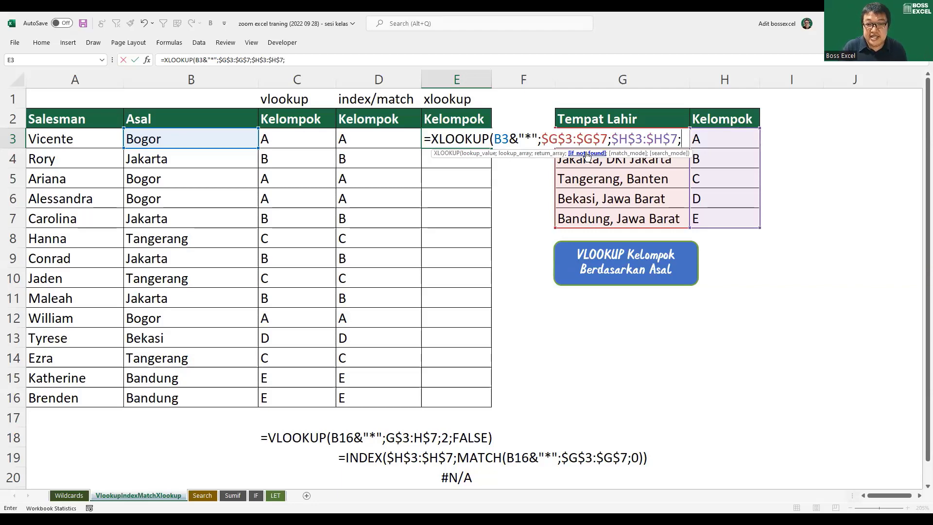
pyautogui.write(';')
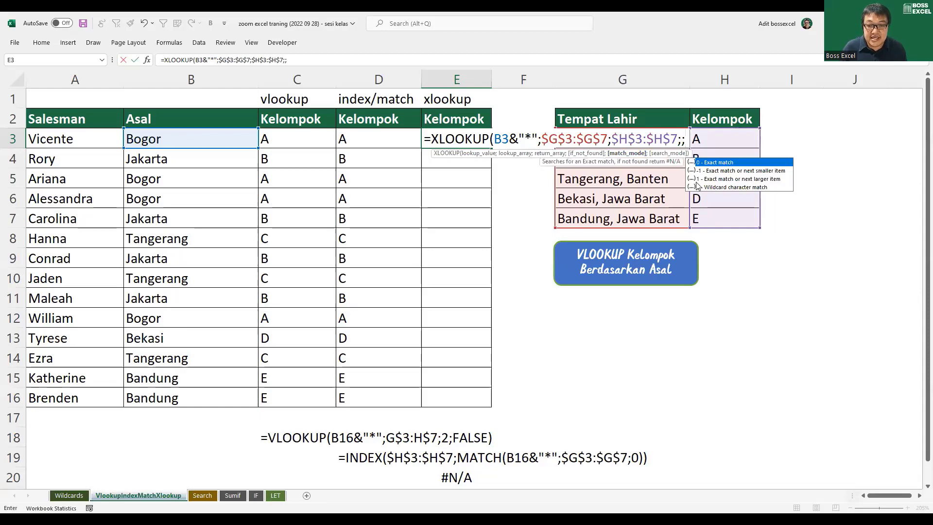
pyautogui.click(711, 188)
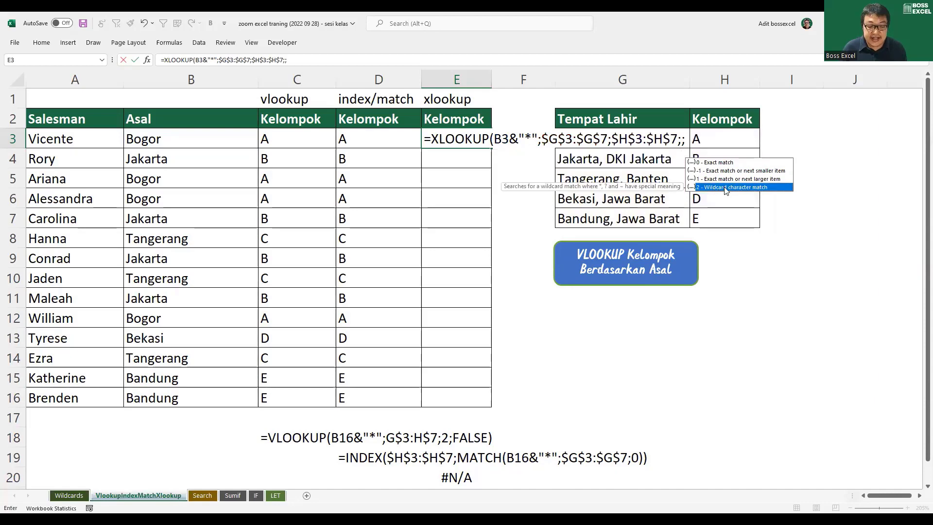
pyautogui.doubleClick(725, 188)
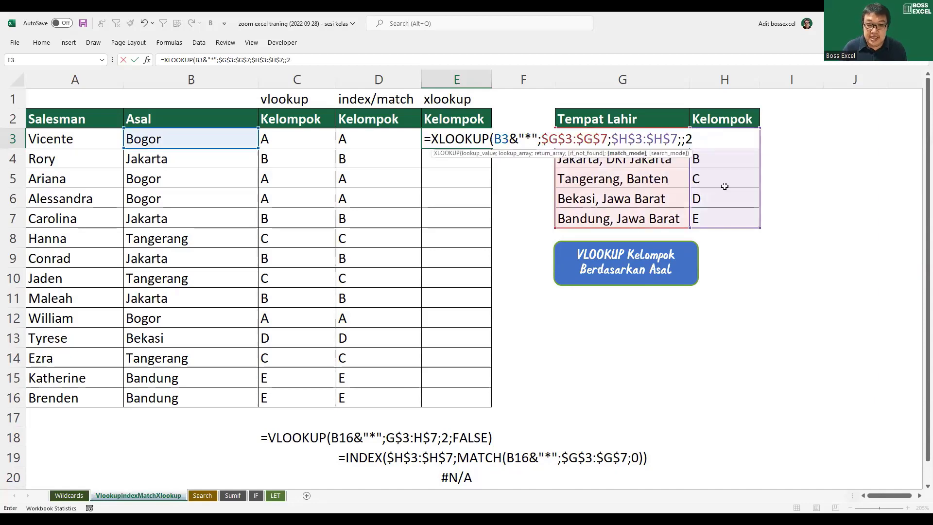
pyautogui.write(')')
pyautogui.press('Return')
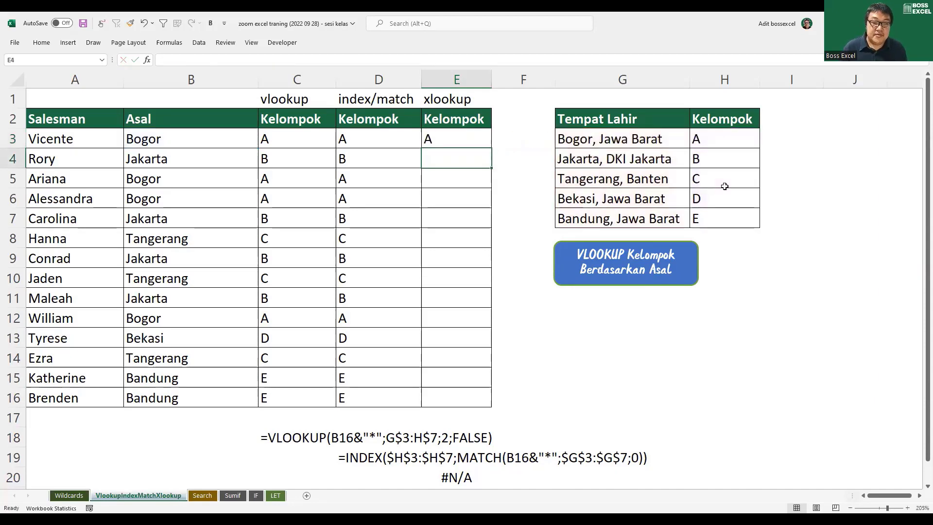
pyautogui.click(485, 139)
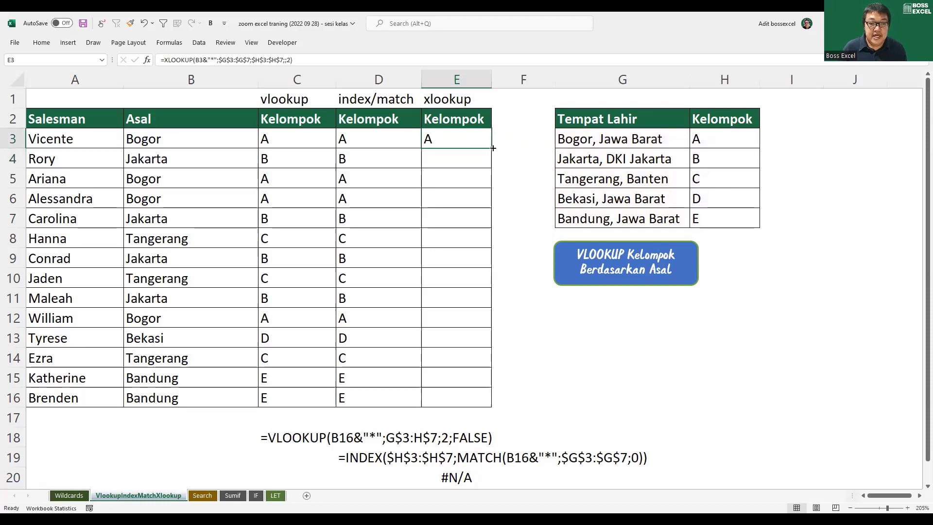
pyautogui.doubleClick(491, 147)
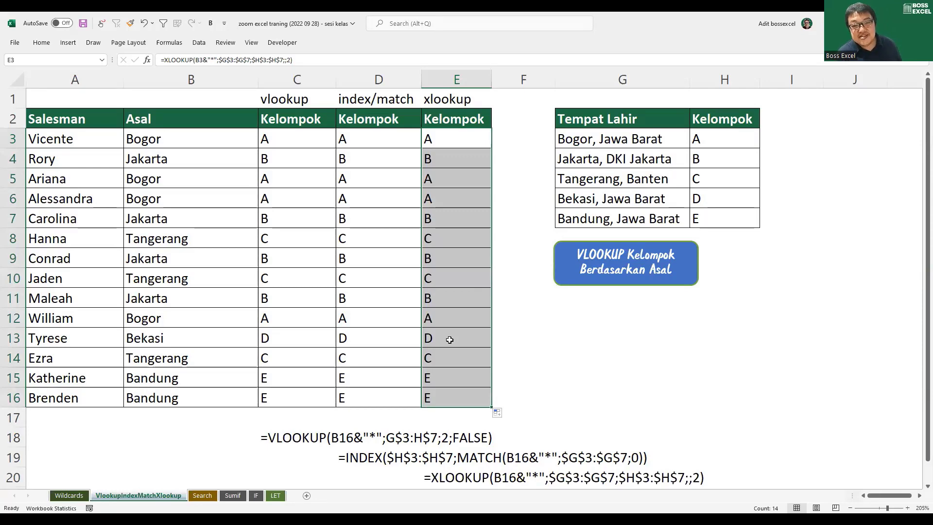
# - Review the Tempat Lahir lookup table in G2:H7 and the vlookup, index/match and xlookup columns in C1:E16
pyautogui.moveTo(551, 138); pyautogui.dragTo(549, 220)
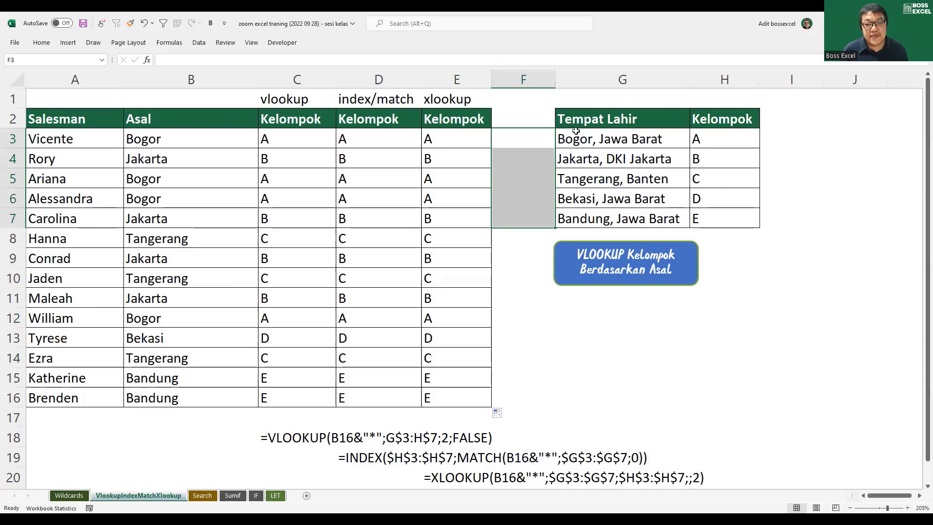
pyautogui.moveTo(564, 119); pyautogui.dragTo(728, 216)
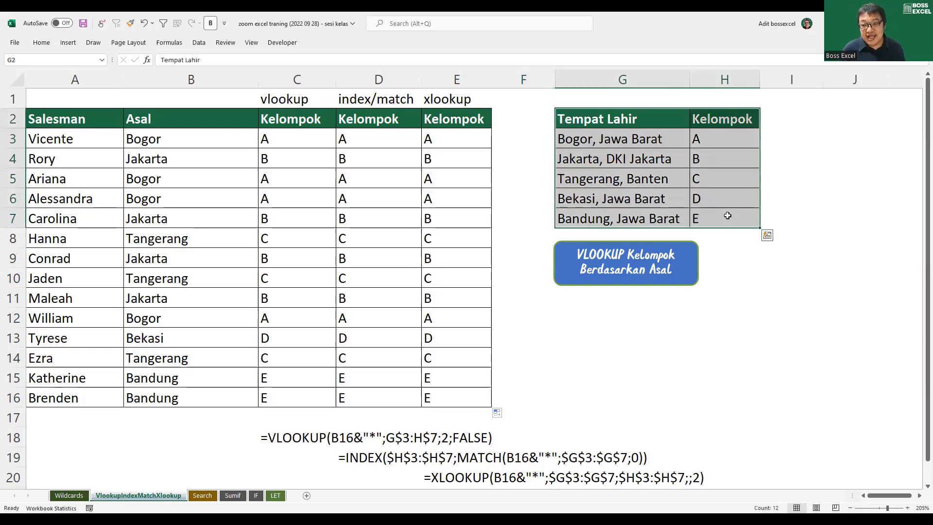
pyautogui.click(316, 150)
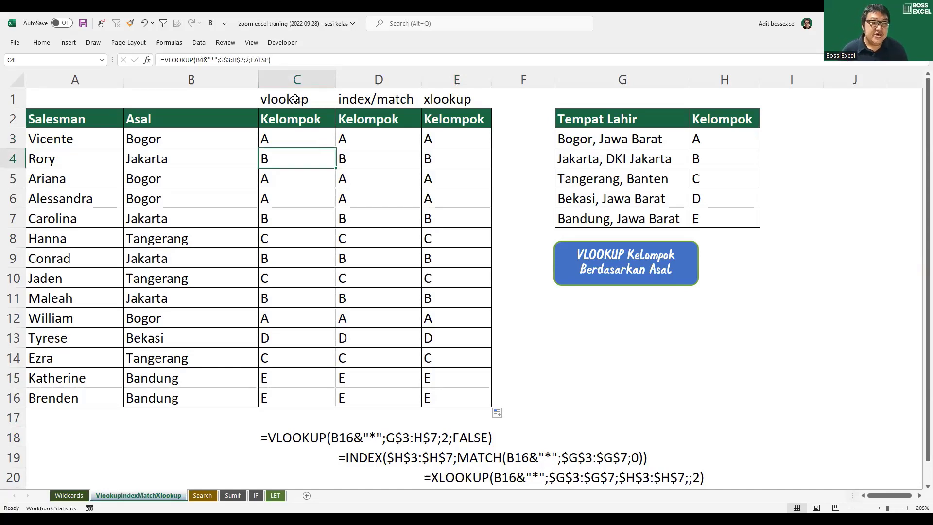
pyautogui.moveTo(295, 100); pyautogui.dragTo(444, 383)
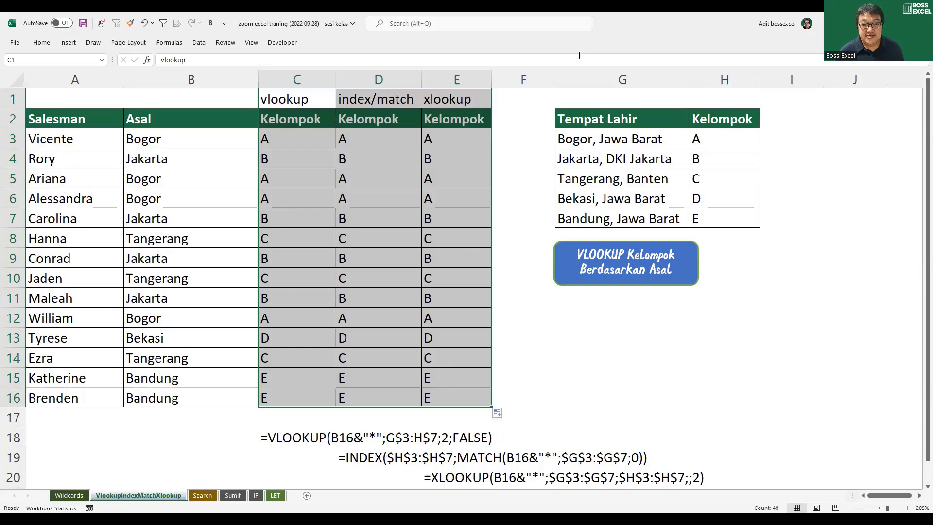
pyautogui.click(611, 104)
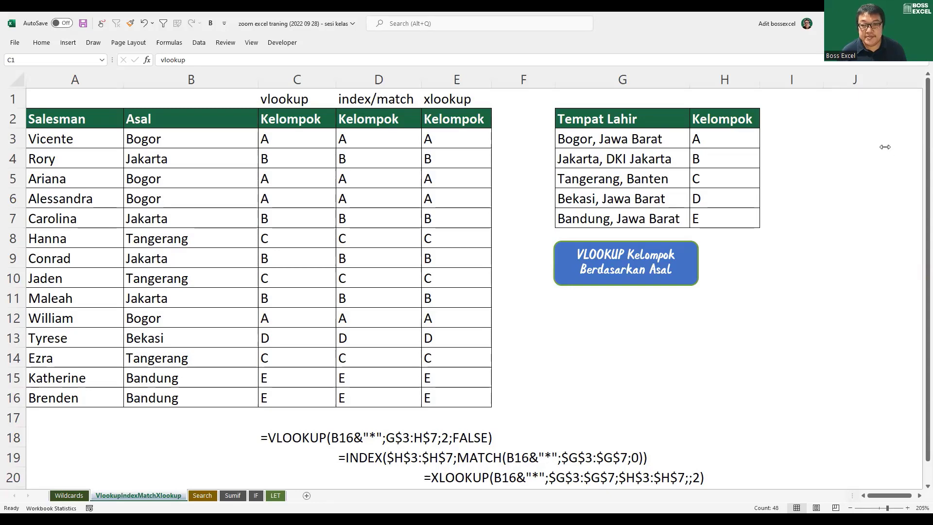
pyautogui.hotkey('ctrl', 'shift', 'Right')
pyautogui.hotkey('ctrl', 'shift', 'Down')
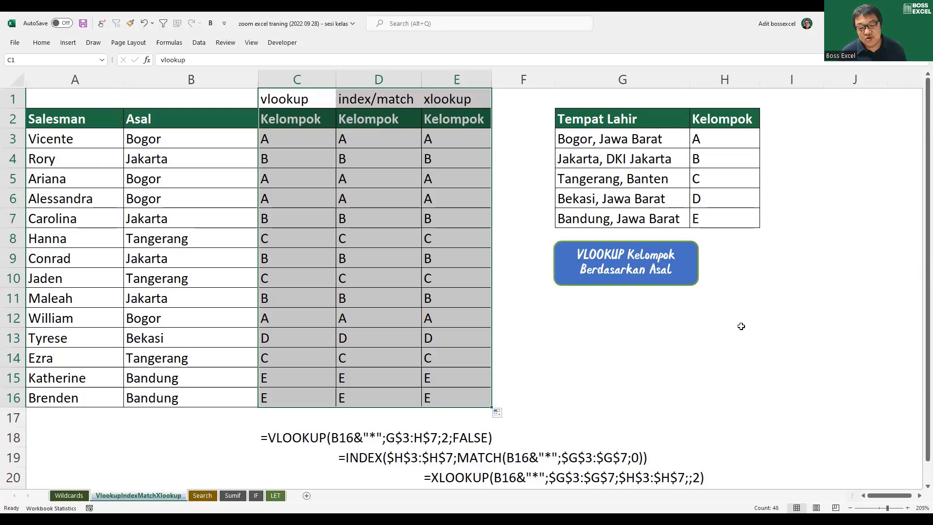
# - Examine how the Bogor and Jakarta entries in the Tempat Lahir table pair with their Kelompok letters
pyautogui.click(440, 175)
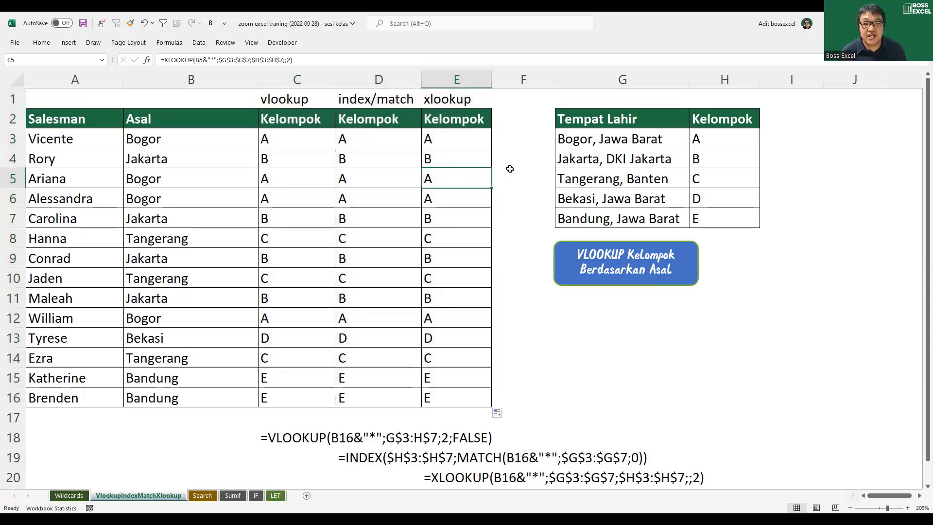
pyautogui.moveTo(583, 110); pyautogui.dragTo(720, 228)
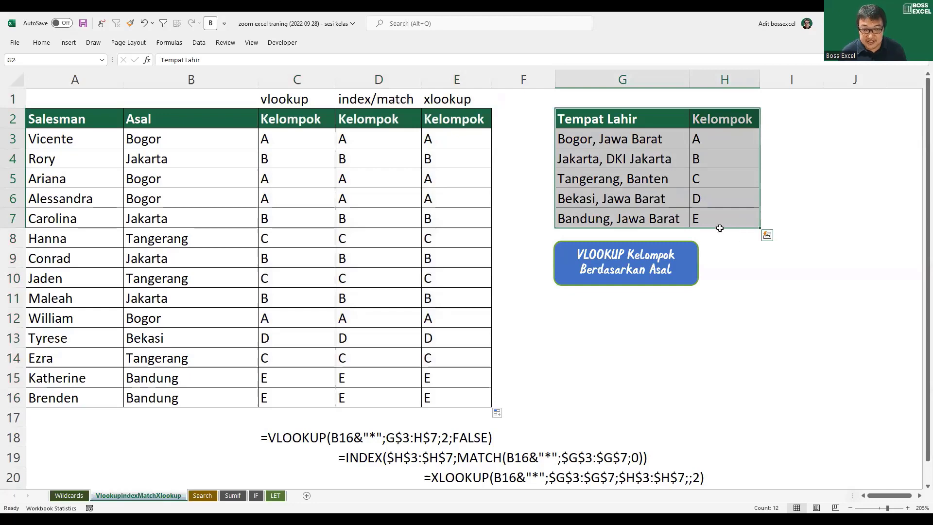
pyautogui.click(624, 141)
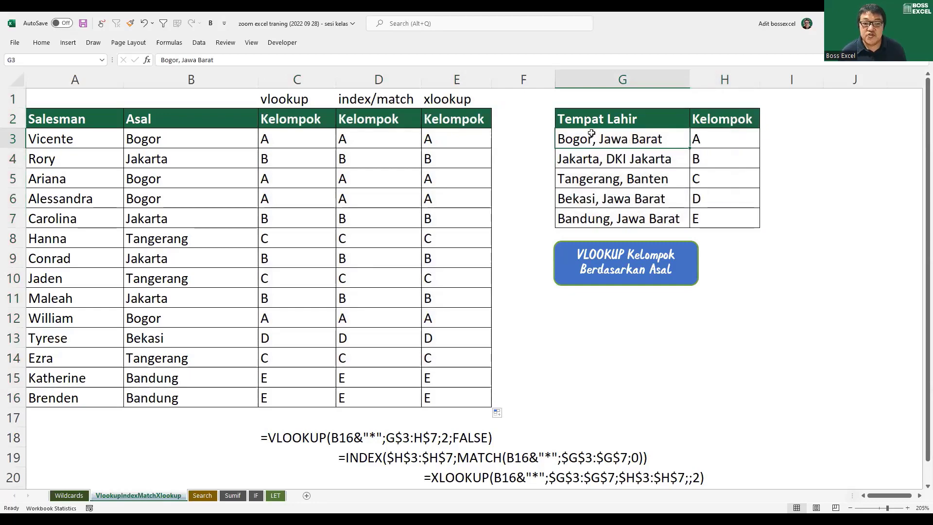
pyautogui.click(720, 142)
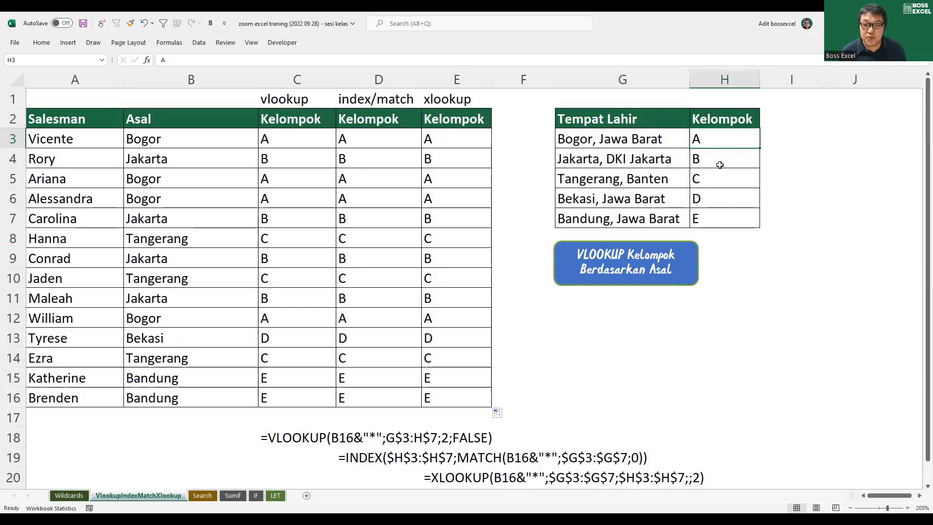
pyautogui.click(618, 160)
pyautogui.click(708, 161)
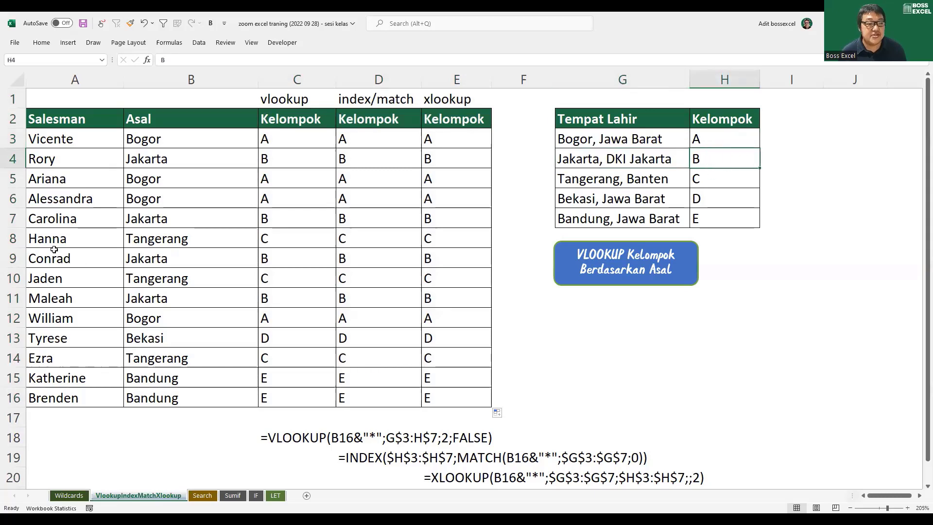
# - Compare the salesmen's Asal in A3:B16 with the VLOOKUP results in column C and the lookup table in G3:H7
pyautogui.moveTo(78, 141); pyautogui.dragTo(201, 395)
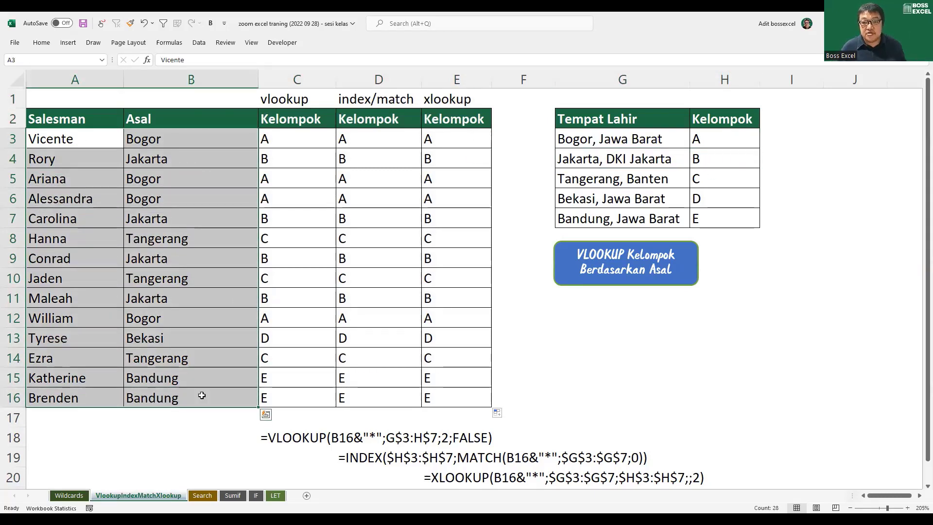
pyautogui.click(282, 141)
pyautogui.click(281, 159)
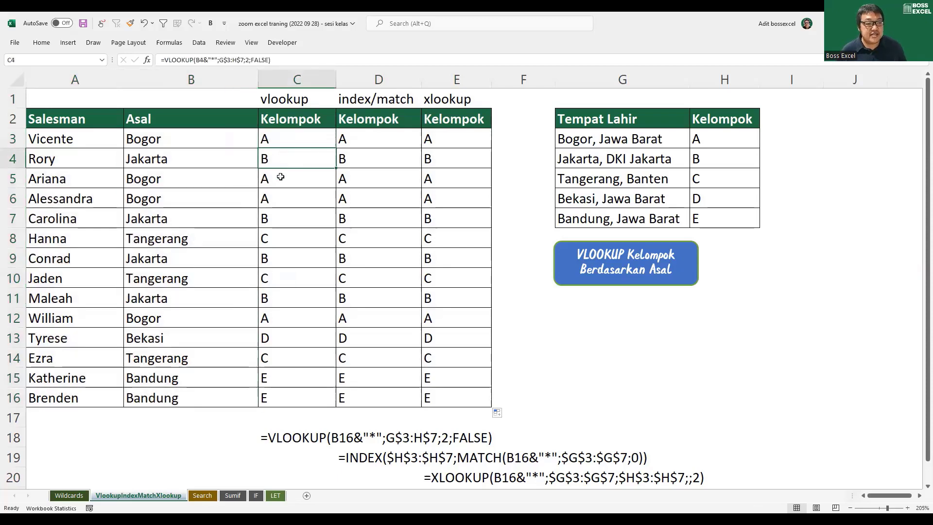
pyautogui.click(281, 177)
pyautogui.moveTo(192, 142); pyautogui.dragTo(84, 143)
pyautogui.click(190, 140)
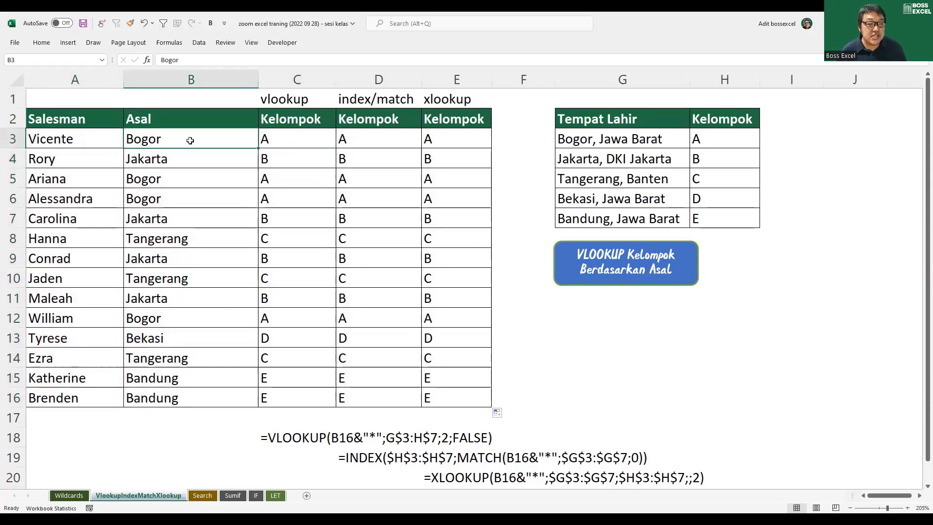
pyautogui.click(273, 138)
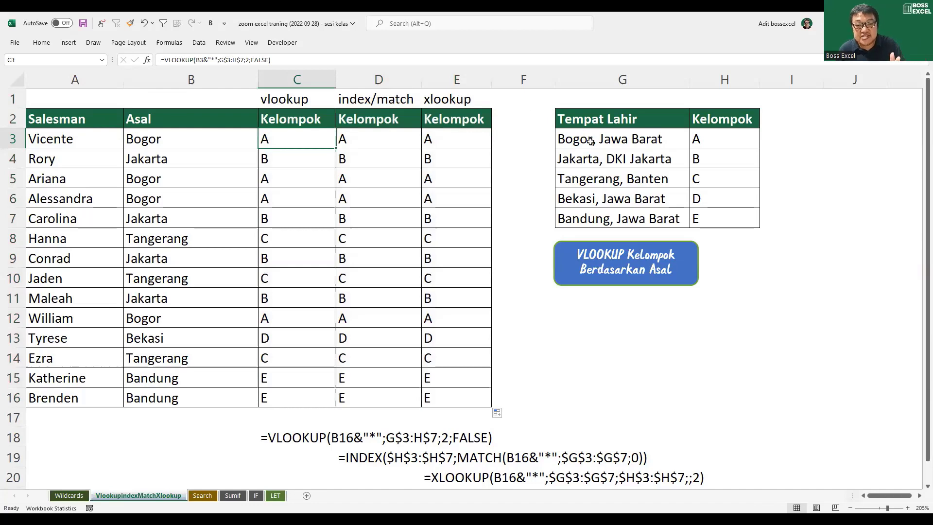
pyautogui.moveTo(591, 141); pyautogui.dragTo(745, 214)
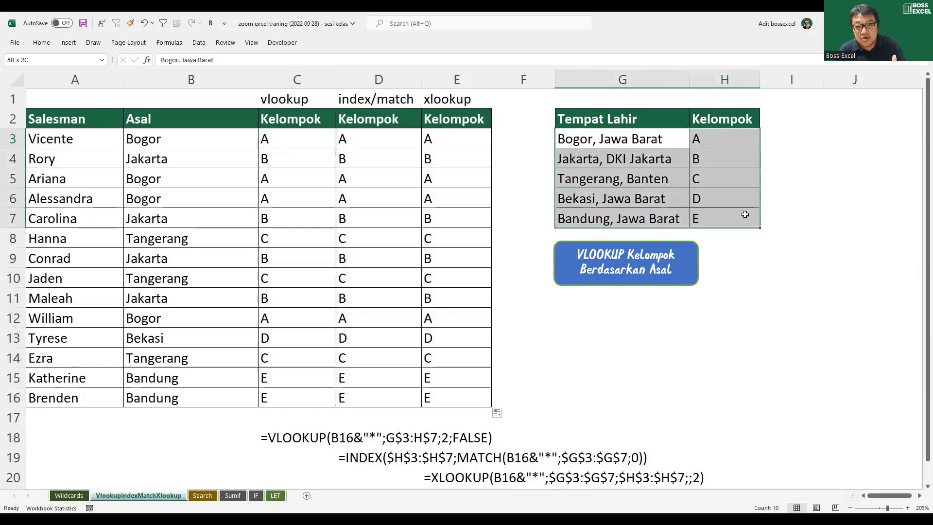
# - Compare the vlookup, index/match and xlookup results in columns C to E with the Tempat Lahir table in G3:H7, including the C3 formula
pyautogui.click(275, 140)
pyautogui.click(64, 157)
pyautogui.click(276, 159)
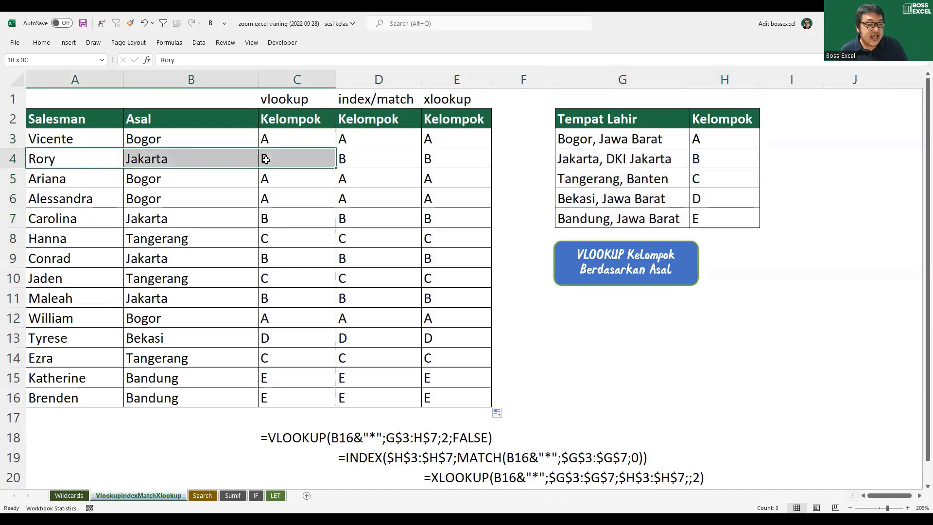
pyautogui.click(701, 158)
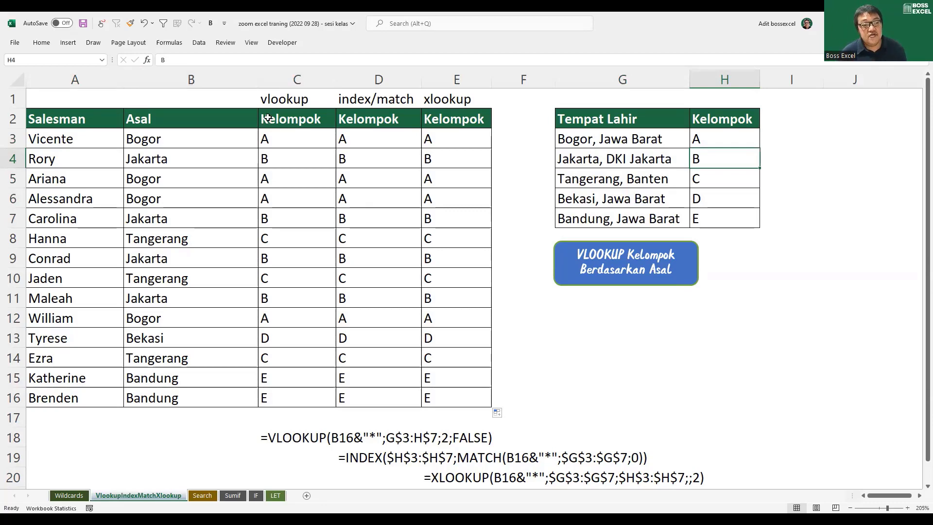
pyautogui.moveTo(270, 139); pyautogui.dragTo(310, 362)
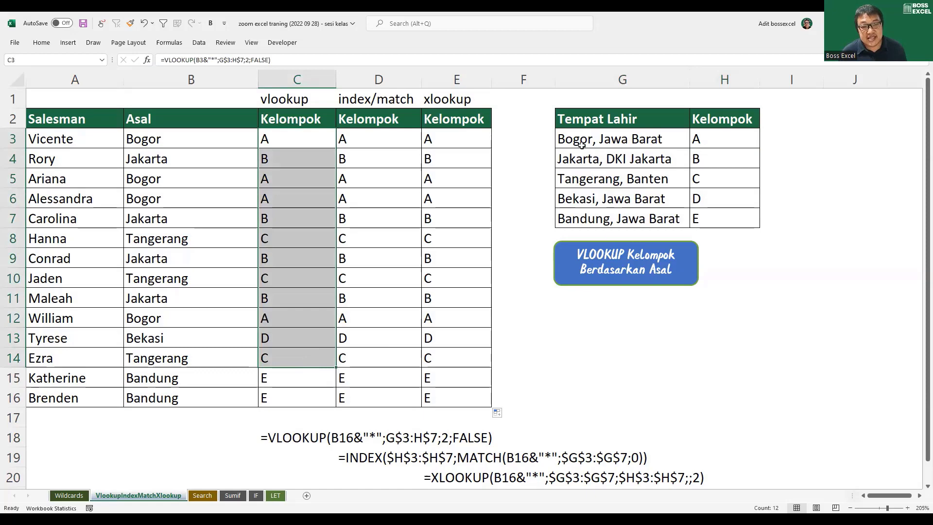
pyautogui.doubleClick(287, 141)
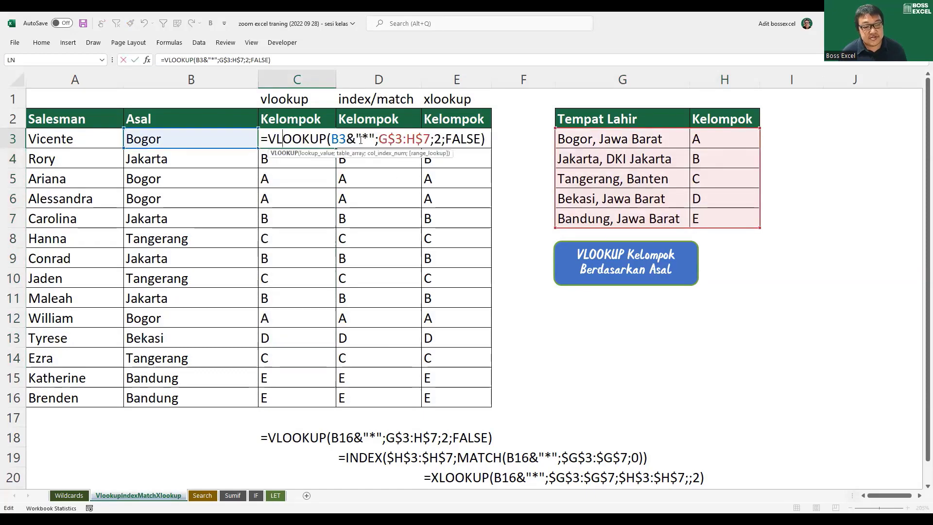
pyautogui.moveTo(389, 140); pyautogui.dragTo(398, 248)
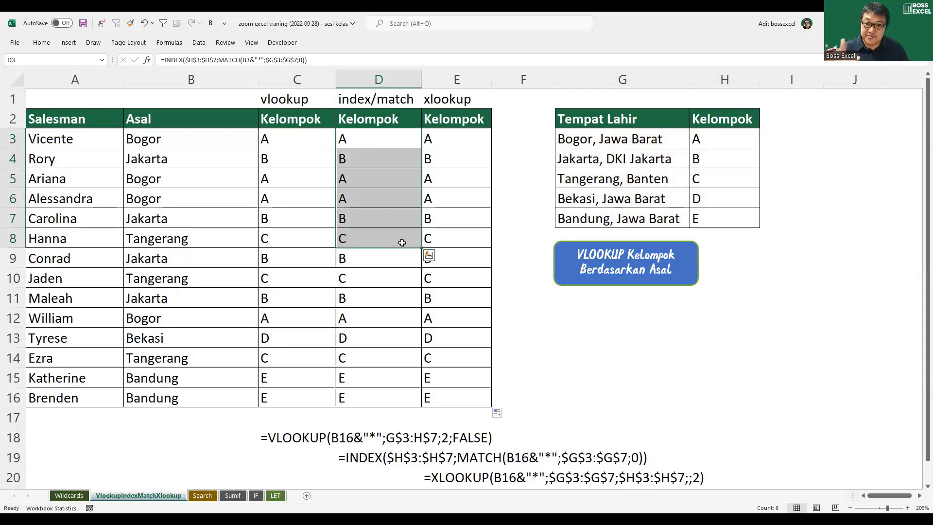
pyautogui.moveTo(603, 142); pyautogui.dragTo(606, 219)
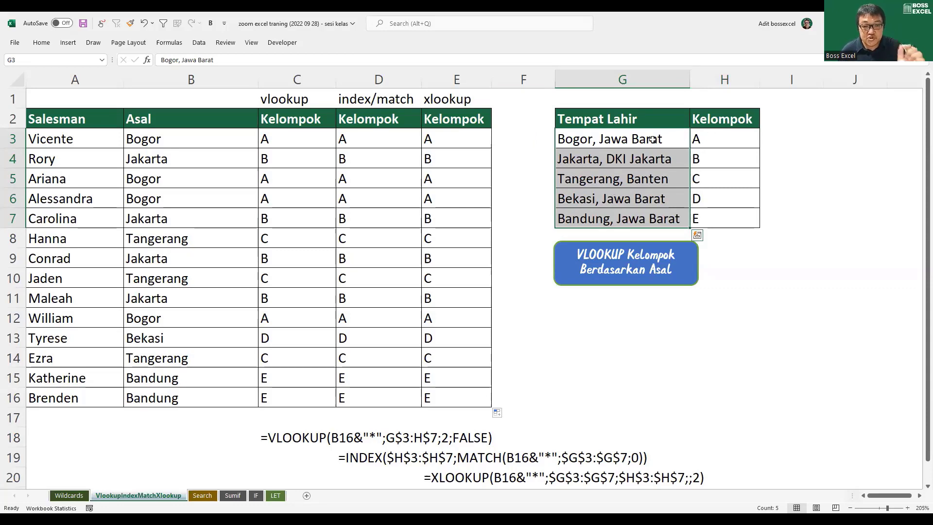
pyautogui.moveTo(724, 141); pyautogui.dragTo(732, 223)
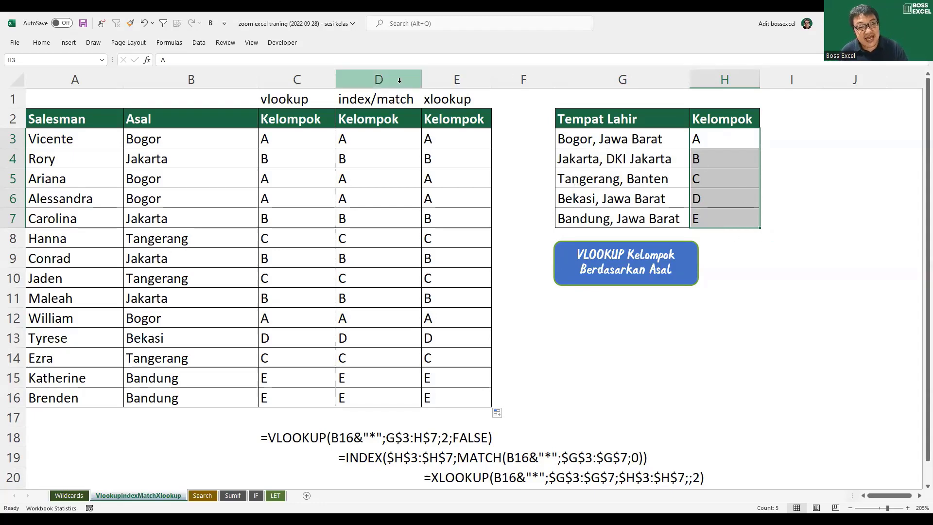
pyautogui.moveTo(396, 81); pyautogui.dragTo(298, 82)
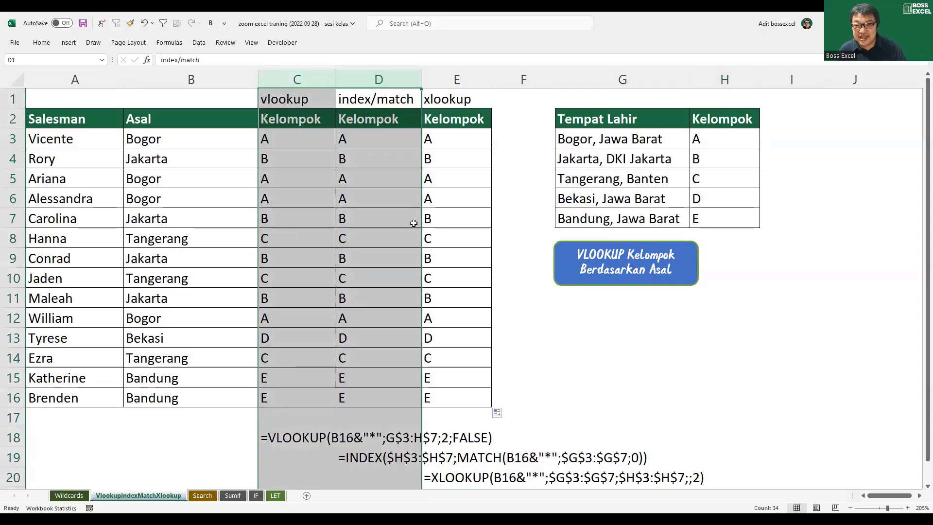
pyautogui.click(457, 80)
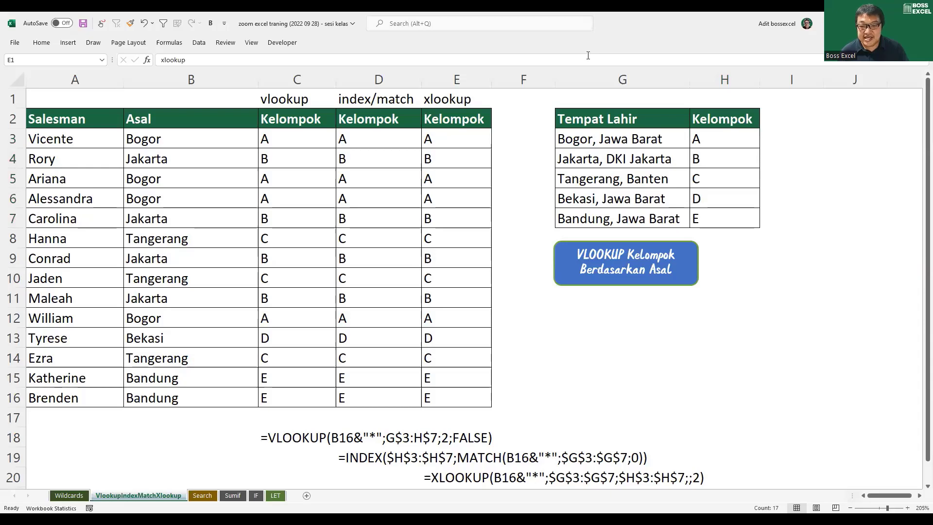
# - Switch to the Search sheet and review the Nama codes in column A and the Kode Kota column
pyautogui.click(203, 495)
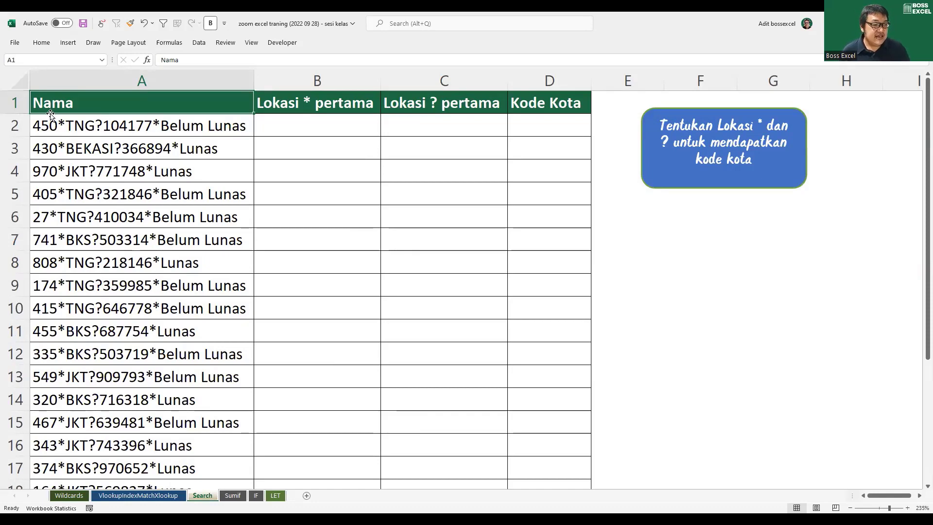
pyautogui.moveTo(87, 124); pyautogui.dragTo(117, 376)
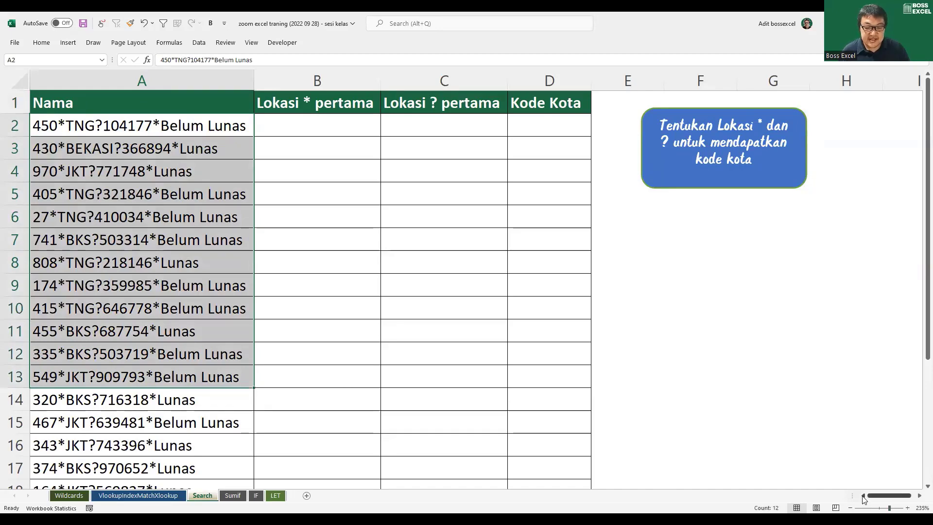
pyautogui.moveTo(94, 130); pyautogui.dragTo(145, 417)
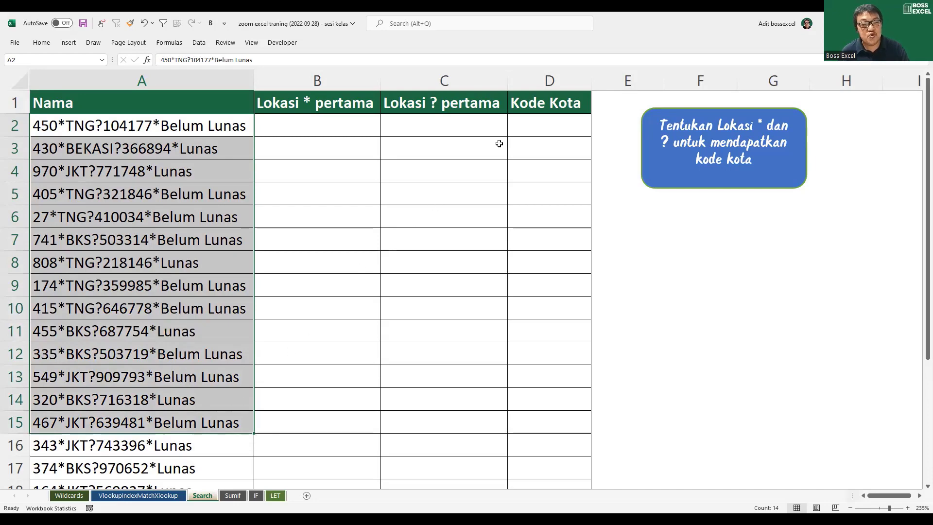
pyautogui.moveTo(535, 134); pyautogui.dragTo(539, 402)
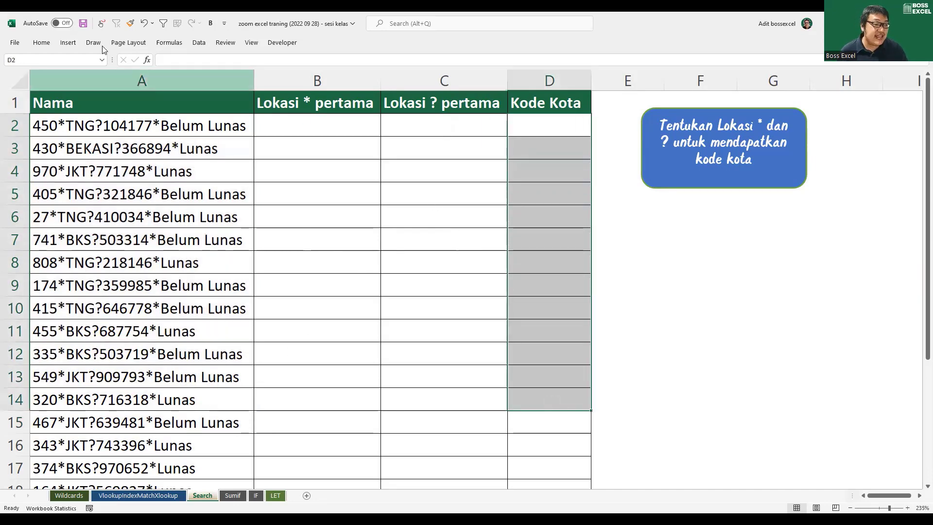
# - Circle the city codes in A2, A3, A5 and A13 with red ink and undo the circles
pyautogui.moveTo(71, 134)
pyautogui.mouseDown()
pyautogui.moveTo(95, 136)
pyautogui.moveTo(74, 113)
pyautogui.moveTo(67, 131)
pyautogui.moveTo(92, 168)
pyautogui.moveTo(104, 141)
pyautogui.mouseUp()
pyautogui.moveTo(91, 183)
pyautogui.mouseDown()
pyautogui.moveTo(77, 207)
pyautogui.moveTo(101, 192)
pyautogui.mouseUp()
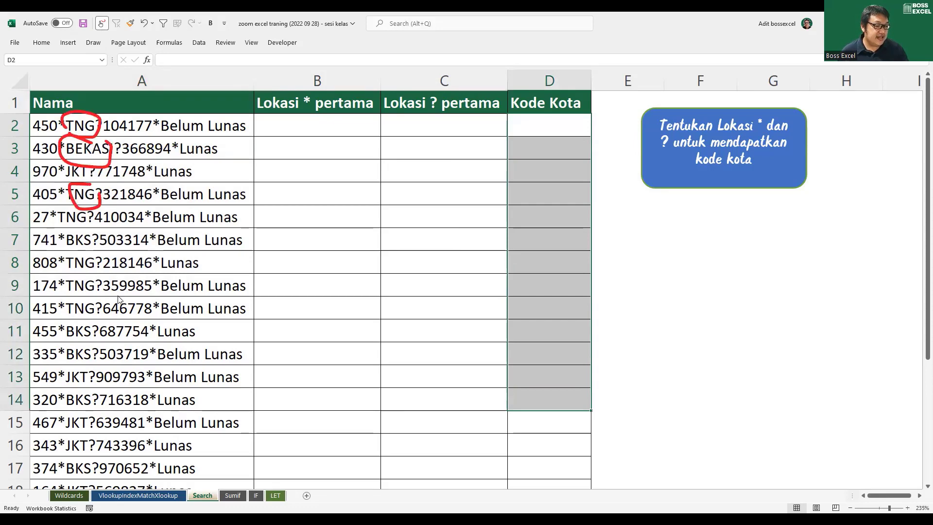
pyautogui.moveTo(90, 365)
pyautogui.mouseDown()
pyautogui.moveTo(59, 383)
pyautogui.moveTo(109, 376)
pyautogui.mouseUp()
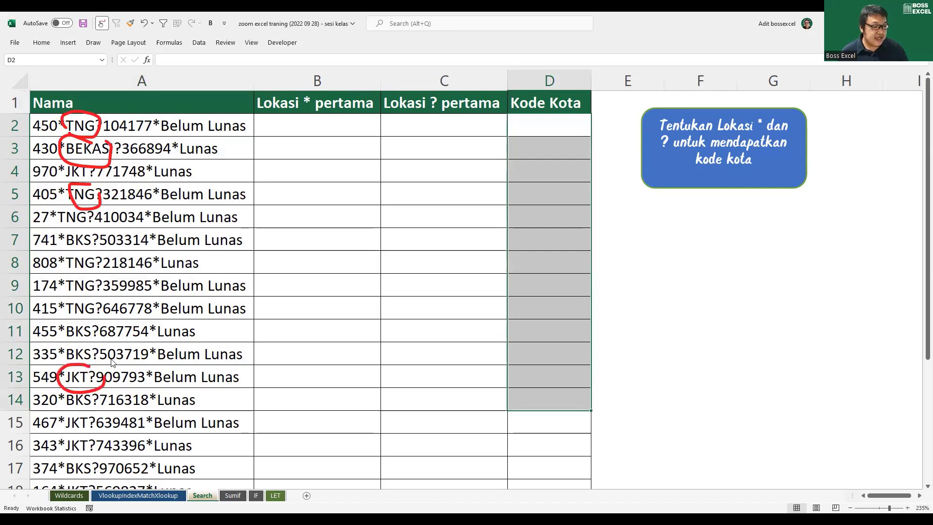
pyautogui.hotkey('ctrl', 'z')
pyautogui.hotkey('ctrl', 'z')
pyautogui.hotkey('ctrl', 'z')
pyautogui.hotkey('ctrl', 'z')
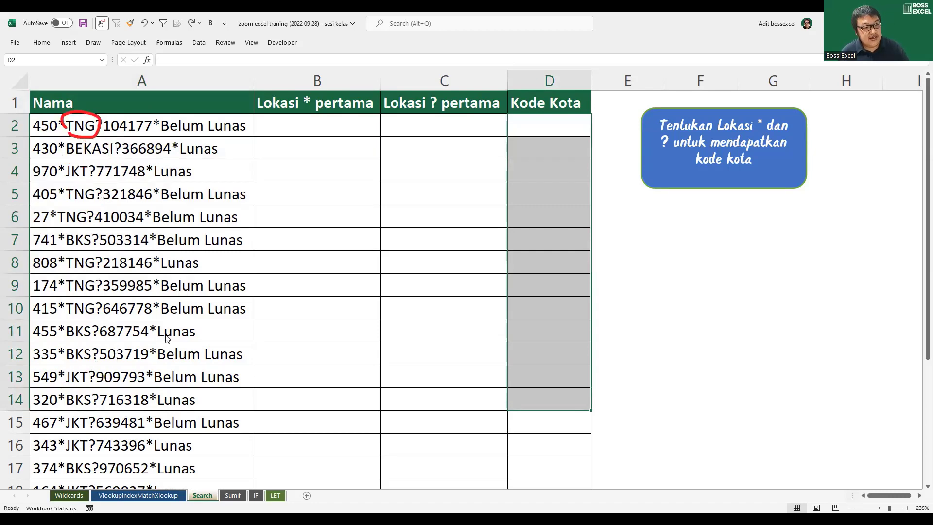
pyautogui.press('Escape')
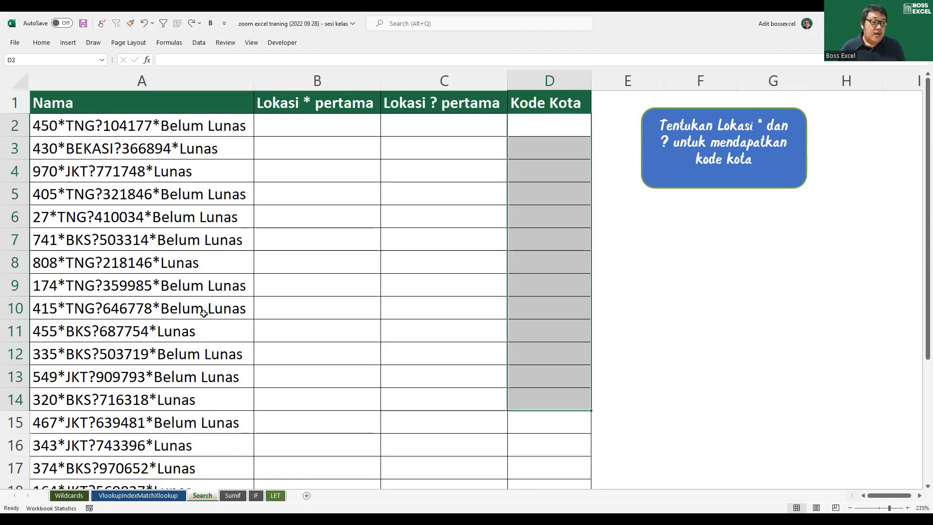
# - Underline the city codes in A2, A3 and A5 in red ink, adding an arrow and a 3 above A2 and circling the * and ? in A5
pyautogui.scroll(2, 116, 230)
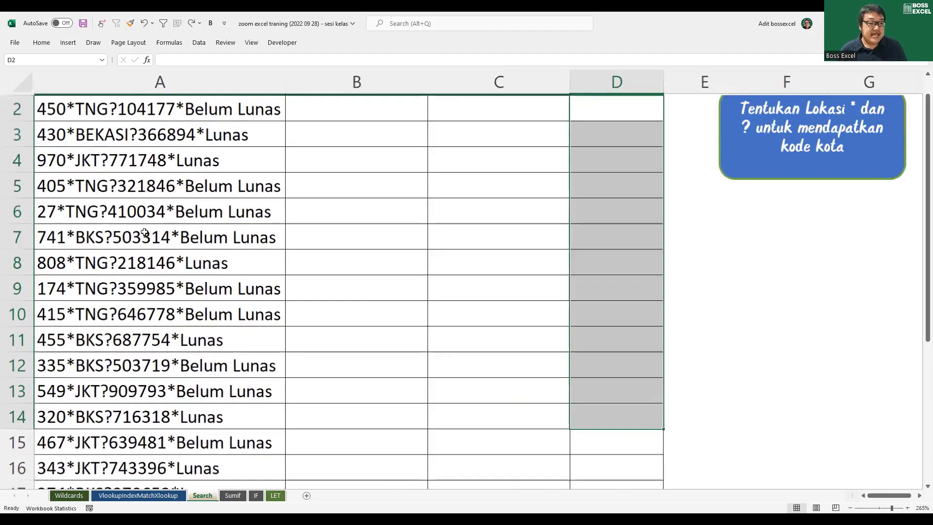
pyautogui.scroll(1, 181, 131)
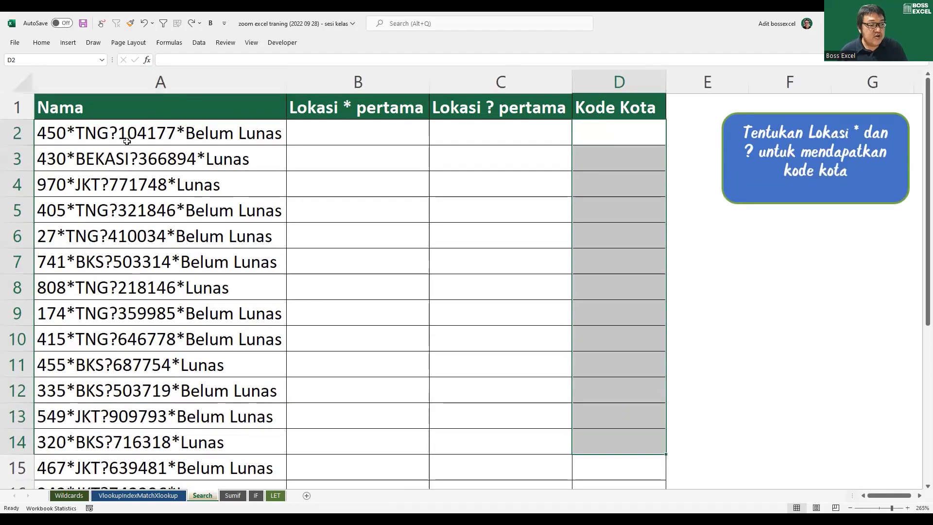
pyautogui.click(79, 142)
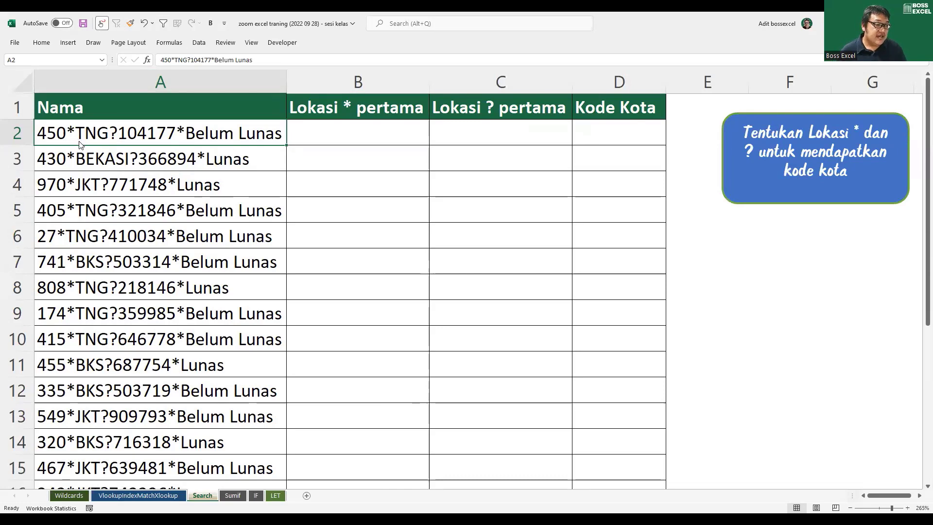
pyautogui.moveTo(76, 144); pyautogui.dragTo(110, 144)
pyautogui.moveTo(78, 97); pyautogui.dragTo(84, 112)
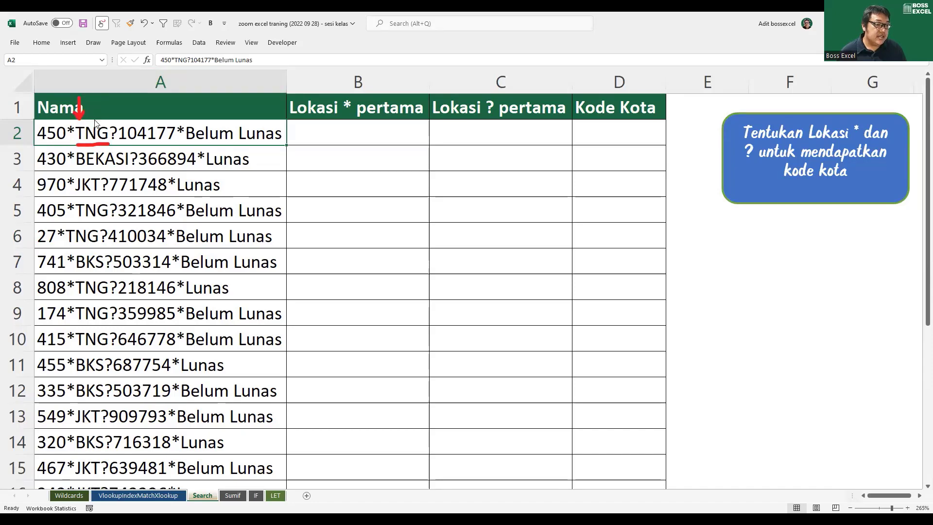
pyautogui.moveTo(95, 108); pyautogui.dragTo(91, 116)
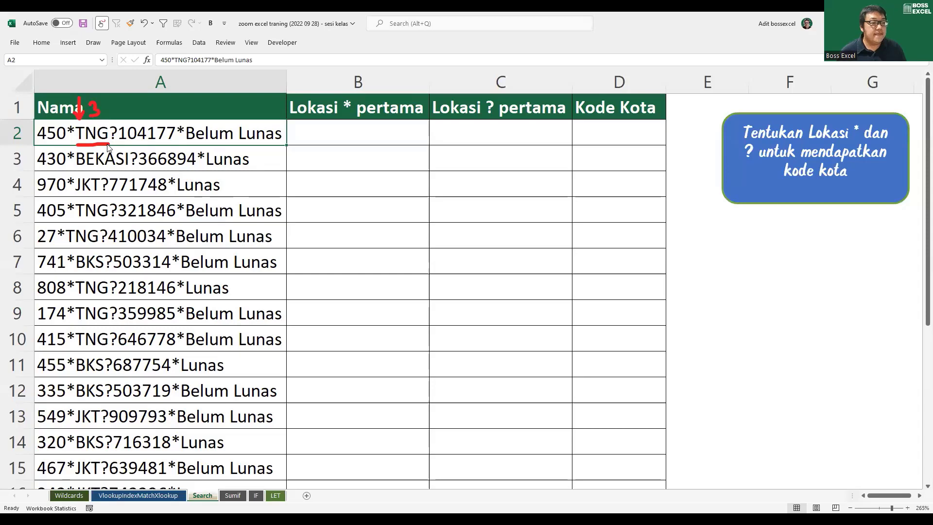
pyautogui.moveTo(77, 170); pyautogui.dragTo(128, 171)
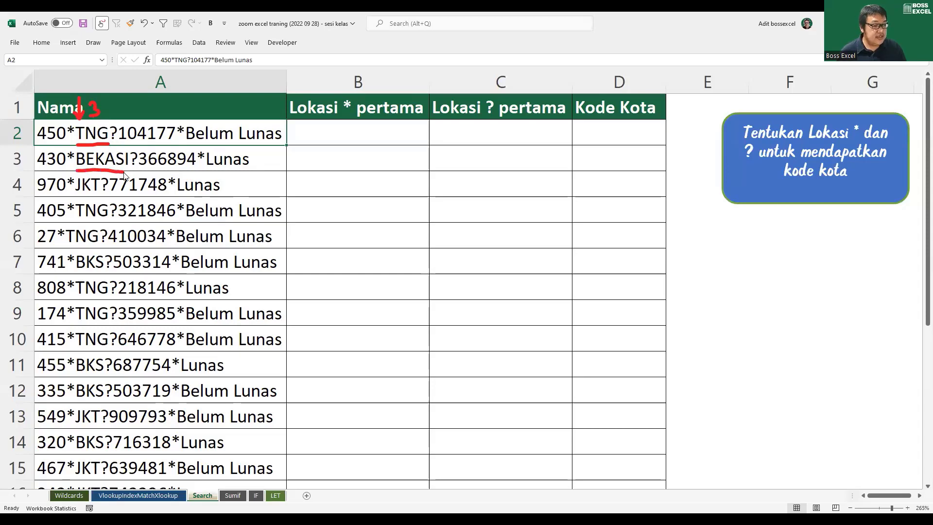
pyautogui.moveTo(77, 110); pyautogui.dragTo(81, 112)
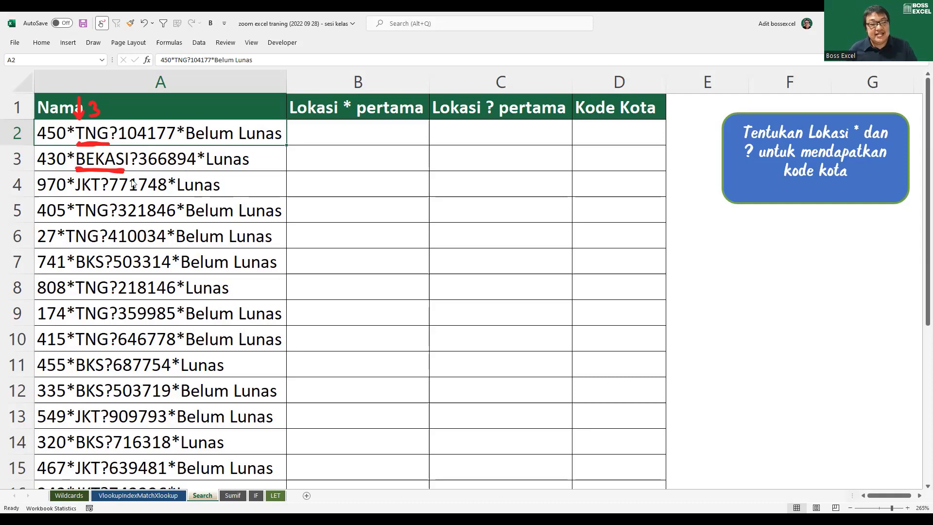
pyautogui.moveTo(76, 197)
pyautogui.mouseDown()
pyautogui.moveTo(93, 196)
pyautogui.moveTo(106, 222)
pyautogui.moveTo(68, 200)
pyautogui.moveTo(66, 215)
pyautogui.moveTo(108, 213)
pyautogui.moveTo(114, 228)
pyautogui.moveTo(124, 214)
pyautogui.moveTo(119, 200)
pyautogui.mouseUp()
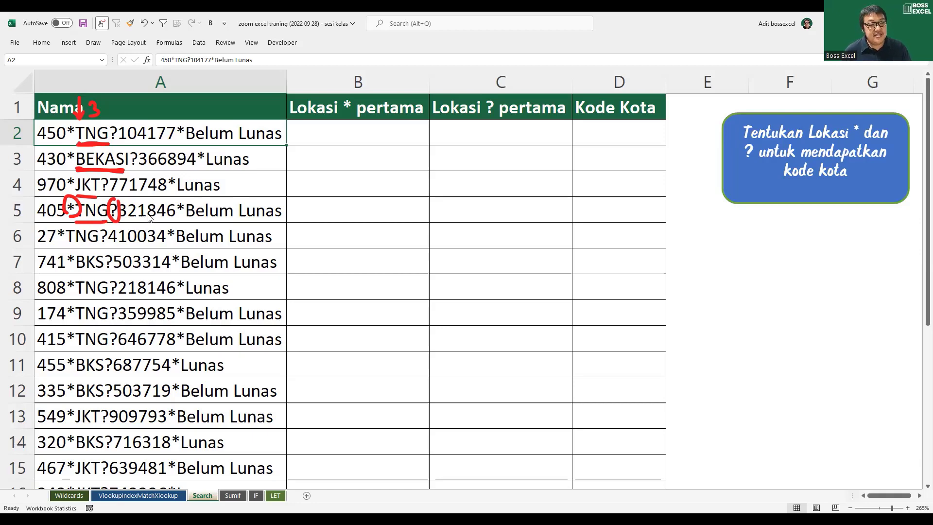
pyautogui.press('Escape')
# - Enter =SEARCH("*";A2;1) in B2 under Lokasi * pertama
pyautogui.click(334, 131)
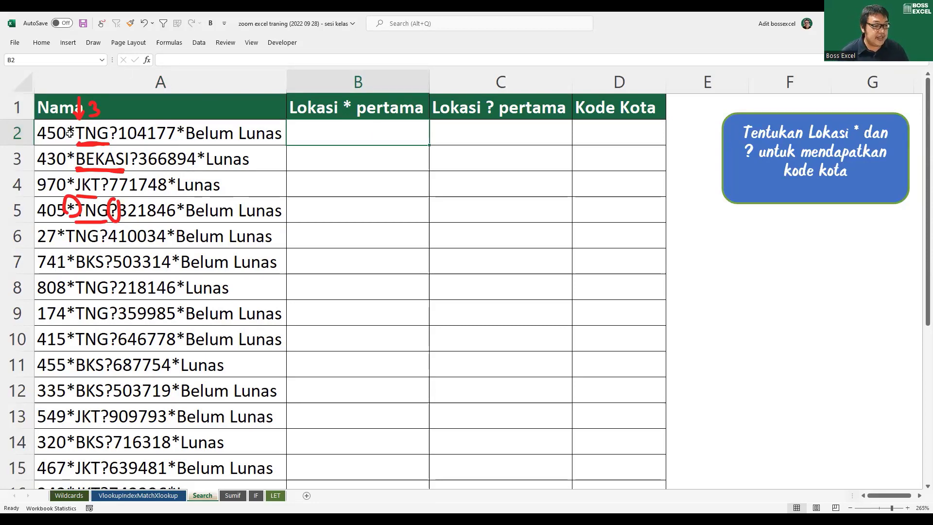
pyautogui.doubleClick(347, 129)
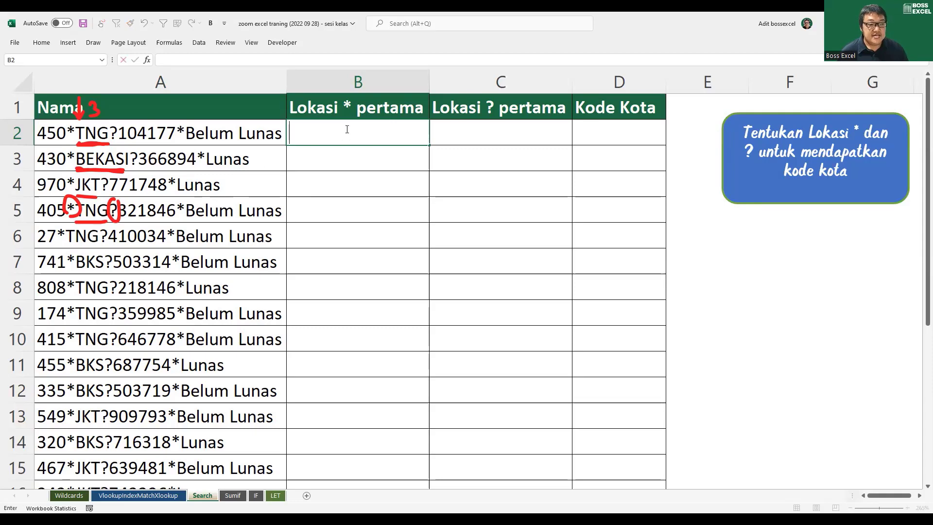
pyautogui.write('=')
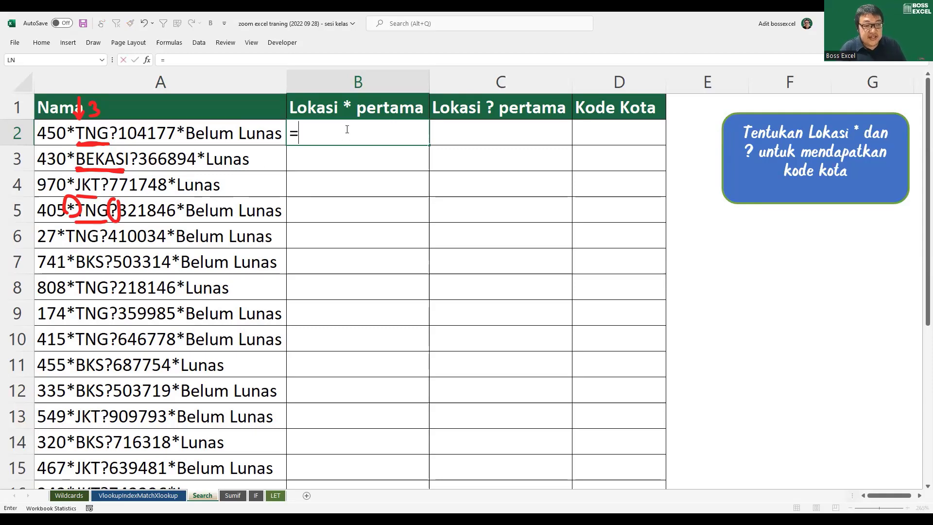
pyautogui.write('sear')
pyautogui.press('Tab')
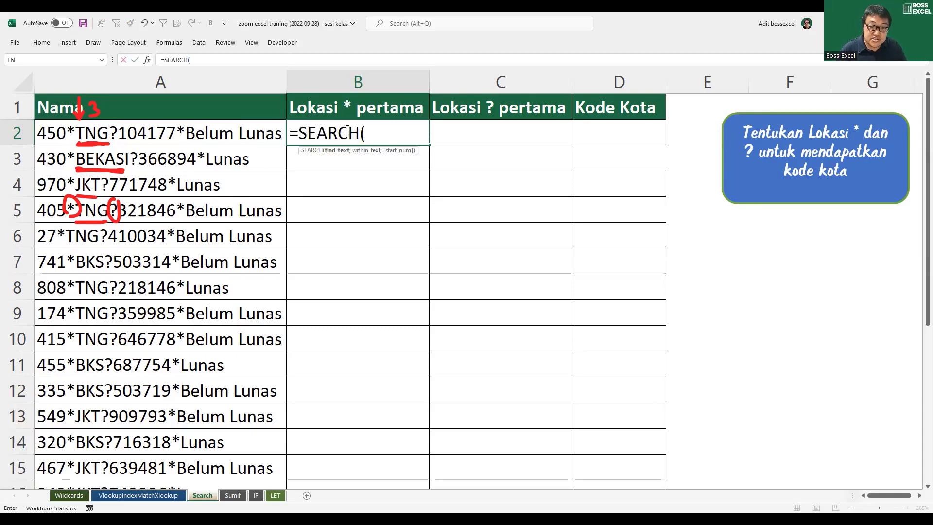
pyautogui.write('"')
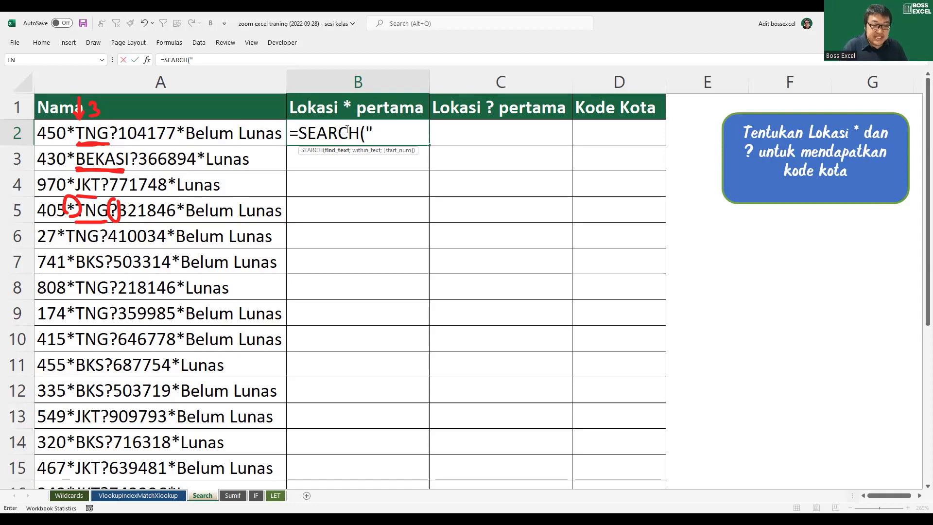
pyautogui.write('*"')
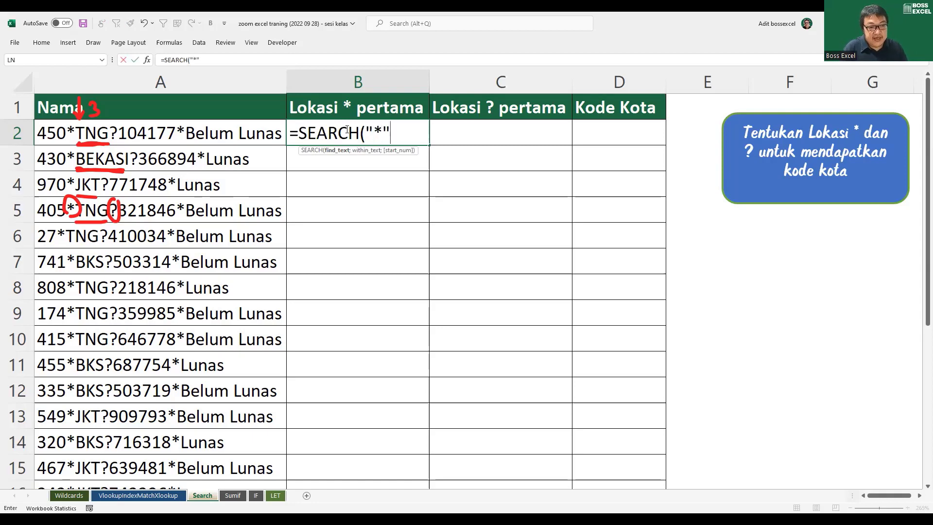
pyautogui.write(';')
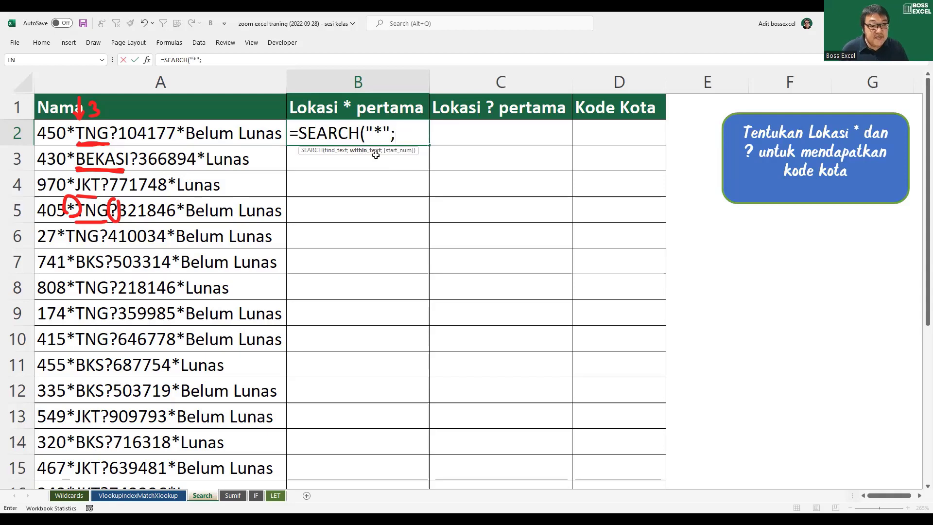
pyautogui.click(249, 134)
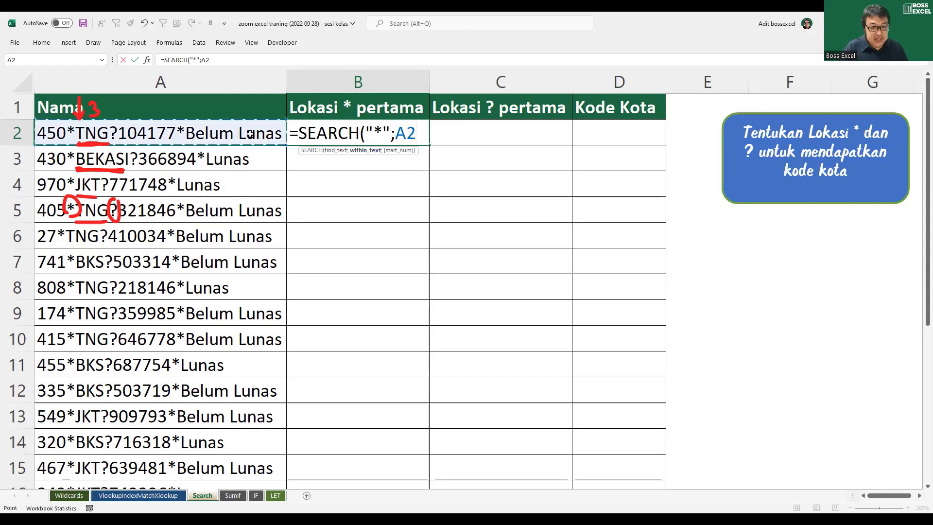
pyautogui.write(';')
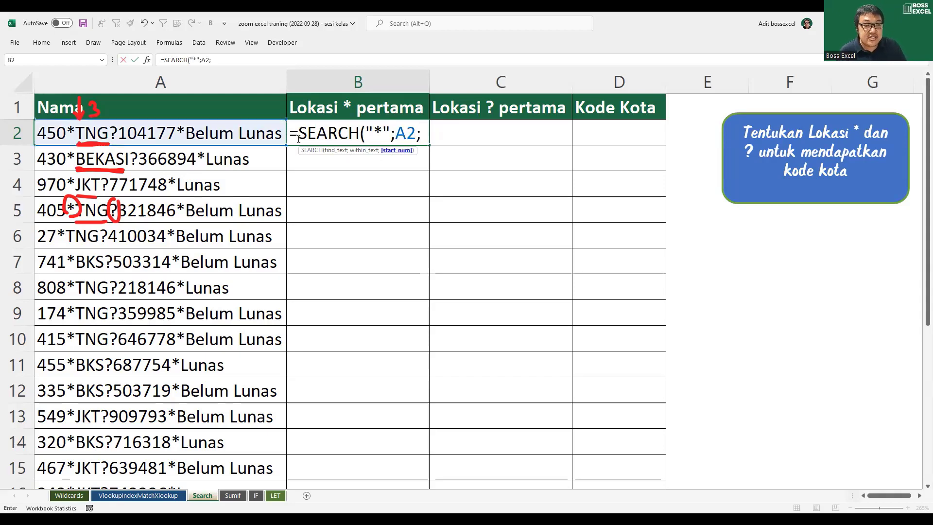
pyautogui.write('1')
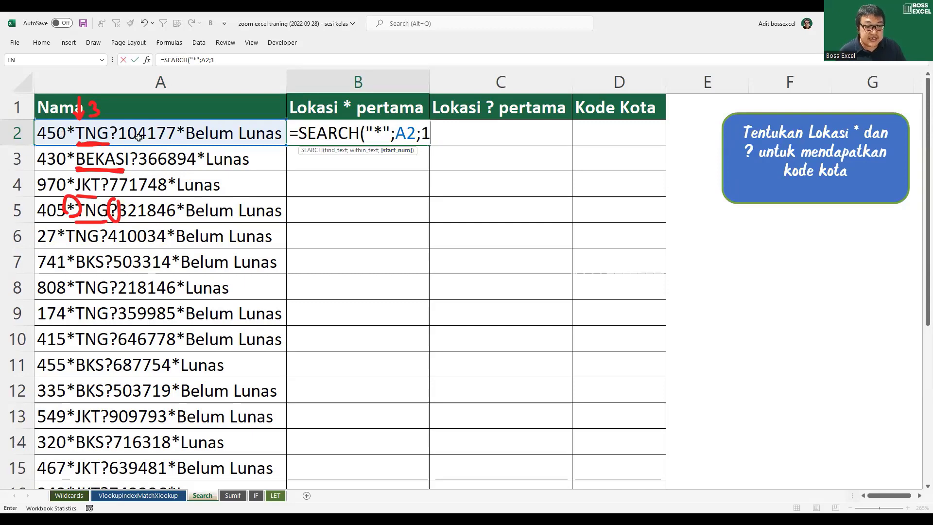
pyautogui.write(')')
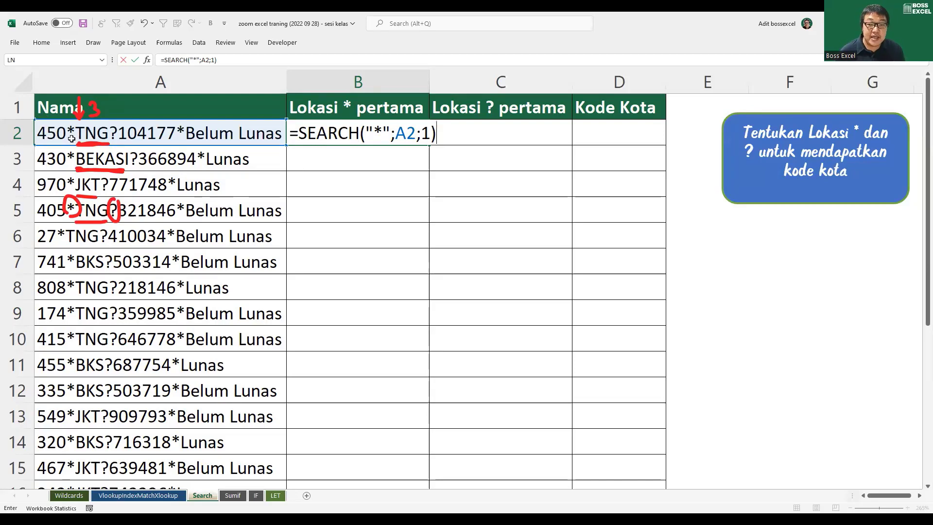
pyautogui.press('Return')
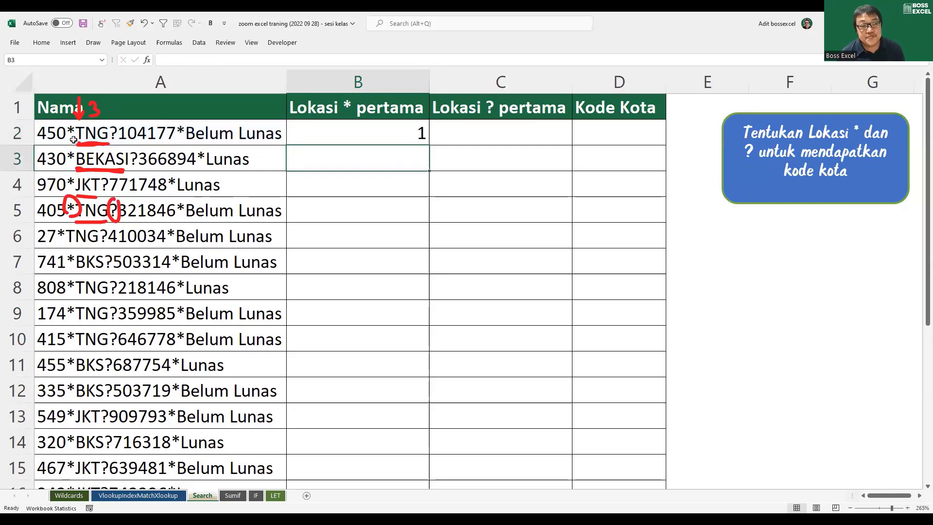
# - Change the search text in B2 to "~*" and fill the formula down the Lokasi * pertama column
pyautogui.click(54, 139)
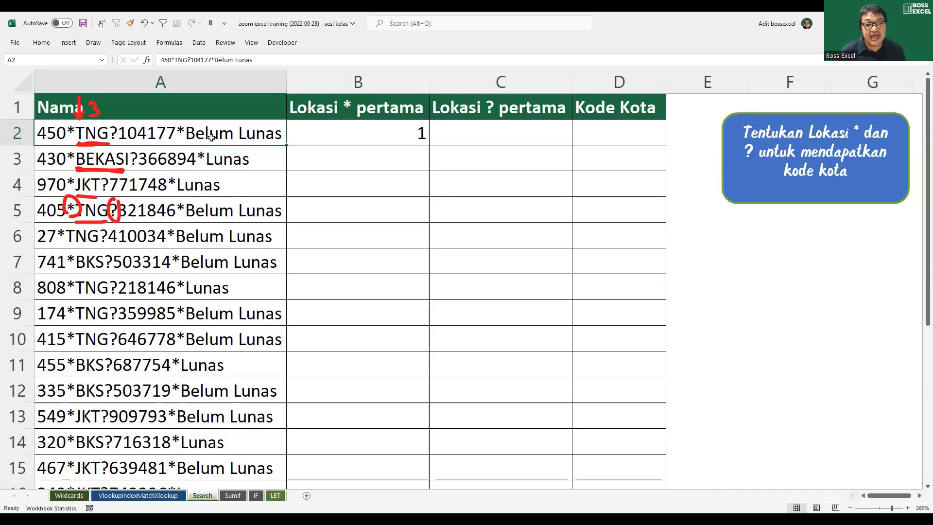
pyautogui.doubleClick(342, 135)
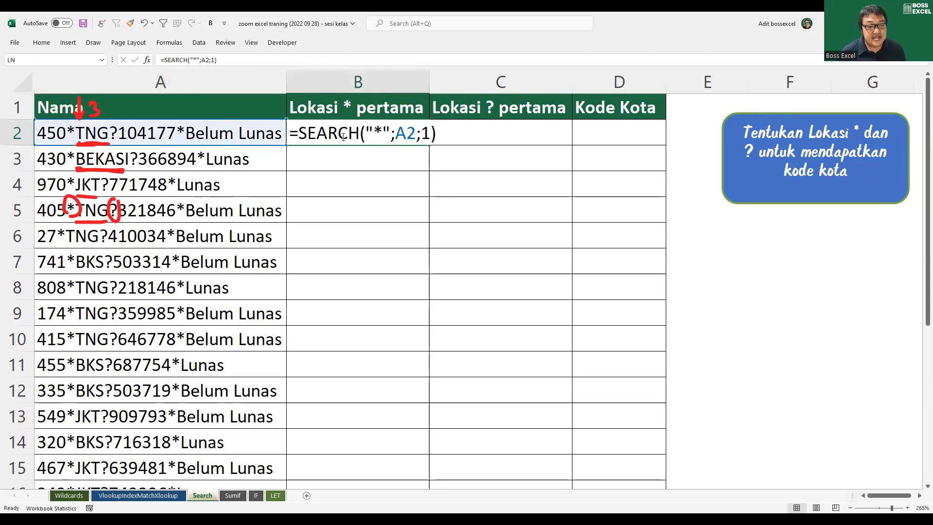
pyautogui.click(385, 129)
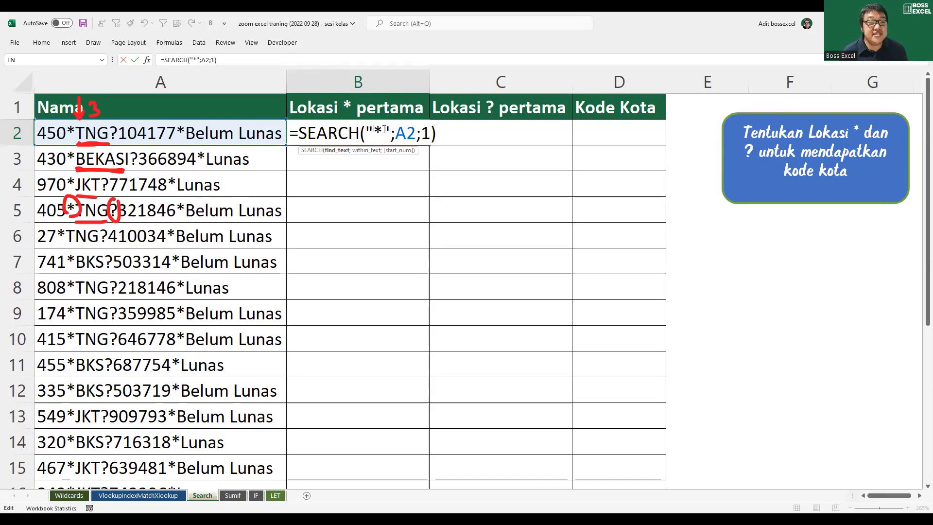
pyautogui.write('~')
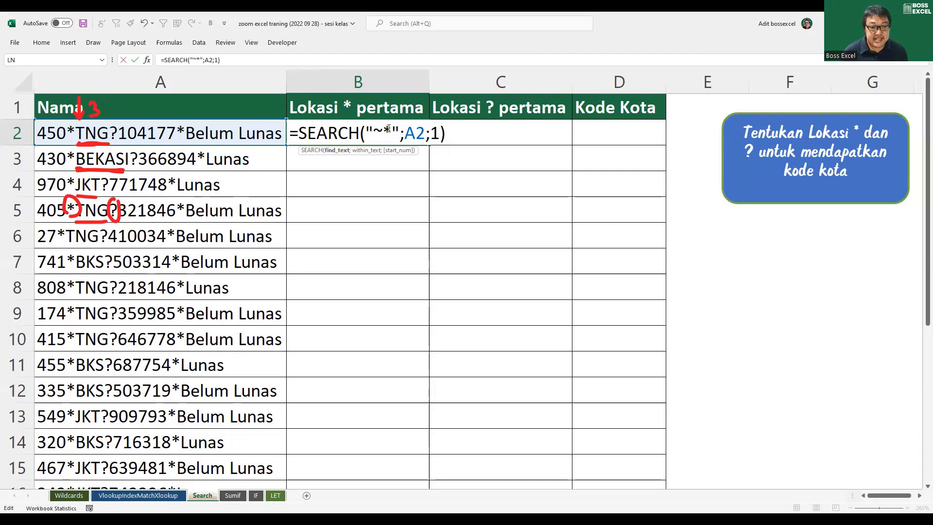
pyautogui.moveTo(389, 129); pyautogui.dragTo(374, 141)
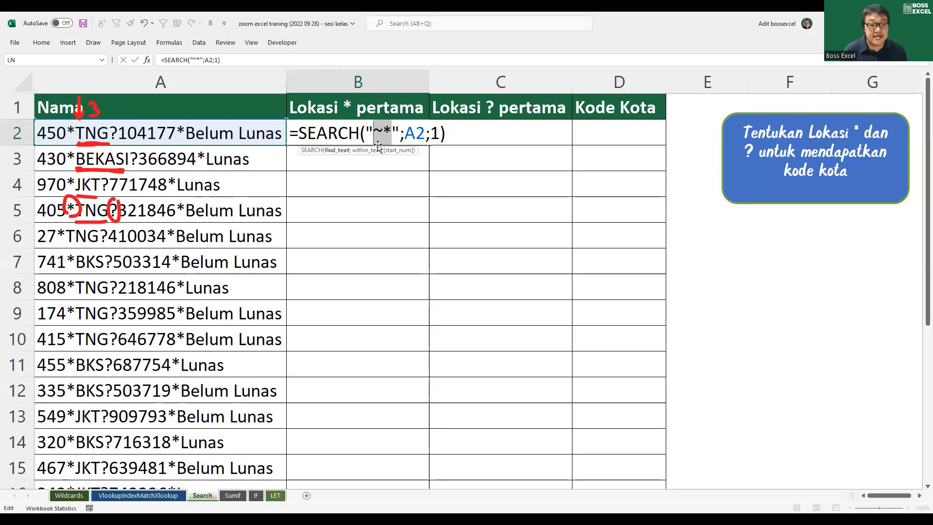
pyautogui.press('Return')
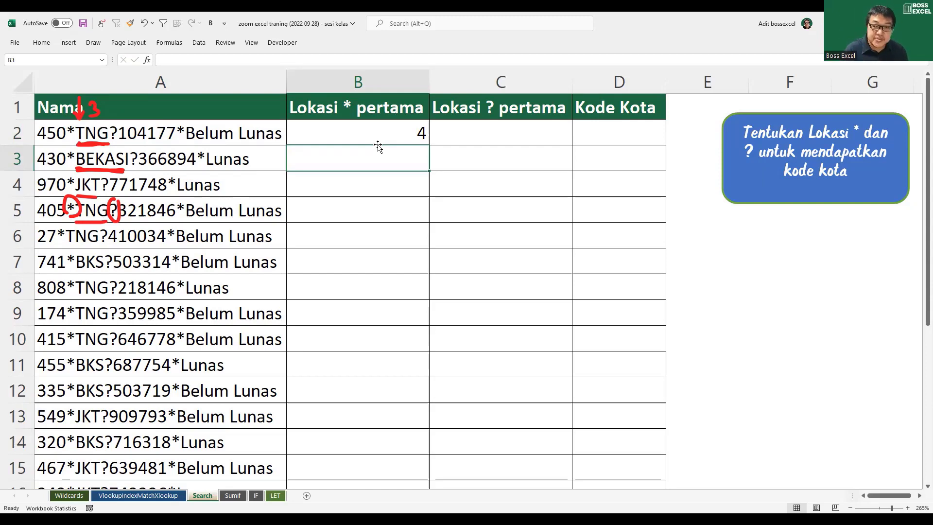
pyautogui.click(382, 139)
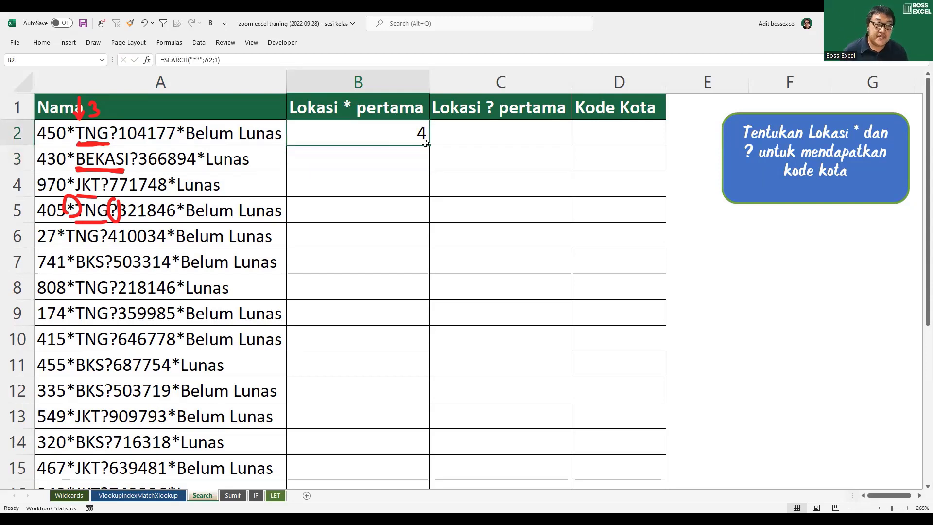
pyautogui.doubleClick(429, 144)
# - Compare the Lokasi * pertama results with the Nama codes in rows 5 and 6, inspecting the tilde in the B6 formula
pyautogui.moveTo(114, 237); pyautogui.dragTo(355, 221)
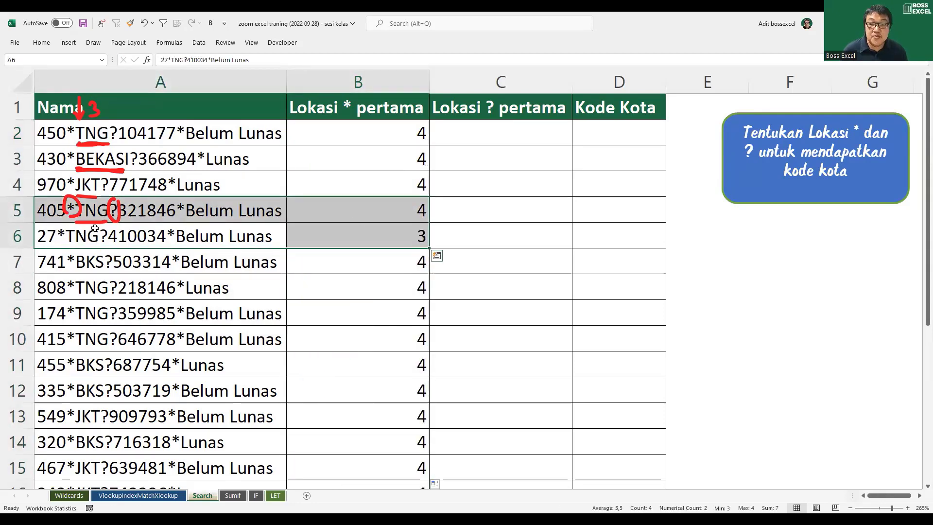
pyautogui.click(342, 239)
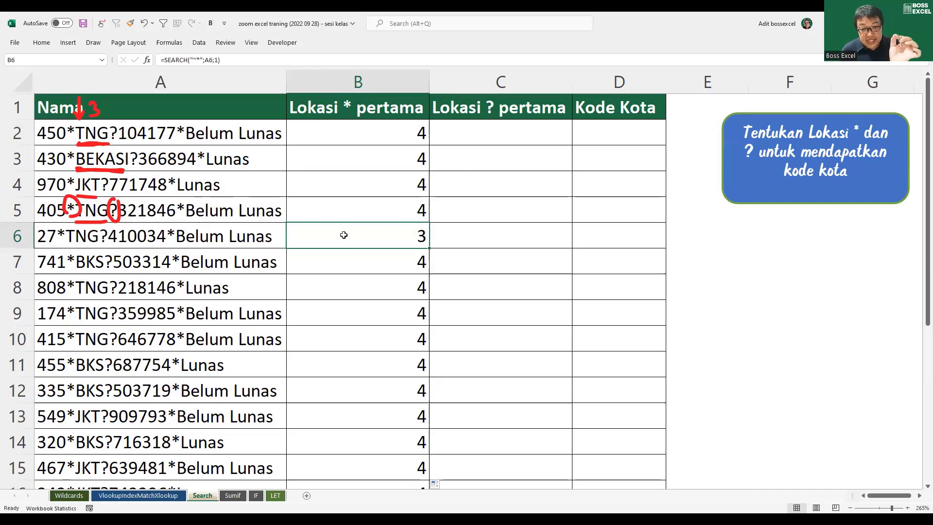
pyautogui.doubleClick(344, 234)
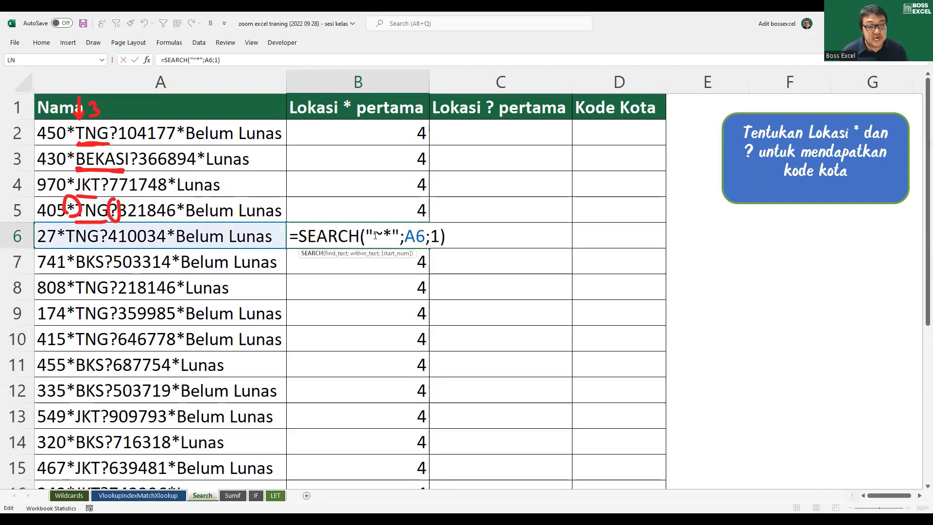
pyautogui.moveTo(373, 237); pyautogui.dragTo(382, 238)
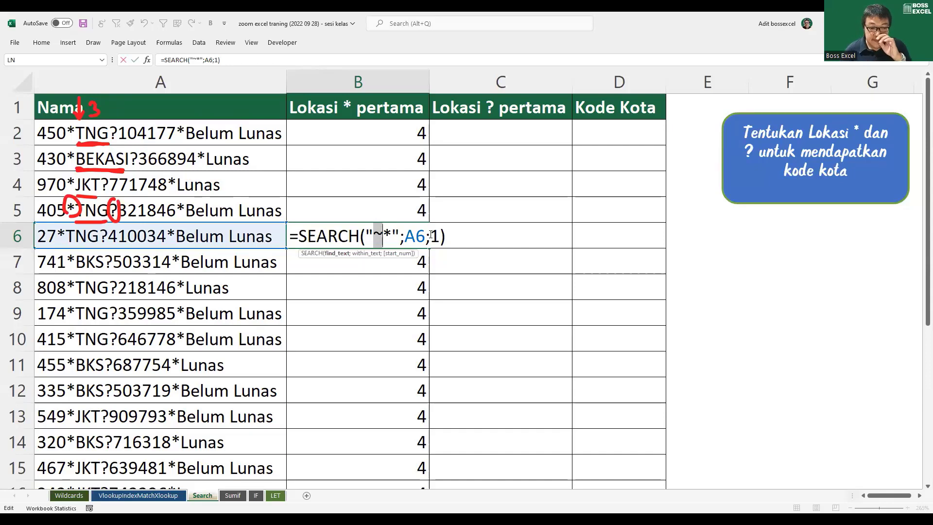
pyautogui.moveTo(360, 134); pyautogui.dragTo(372, 289)
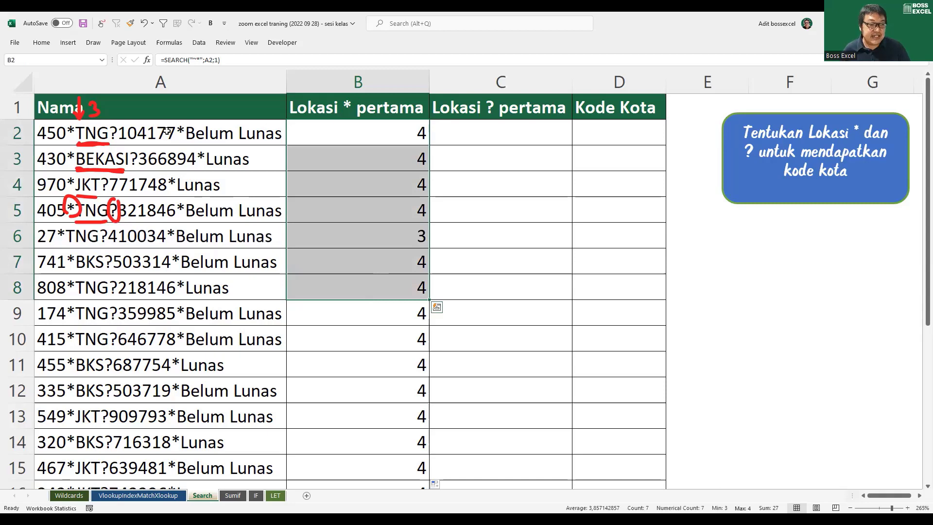
# - Enter =SEARCH("?";A2;1) in C2 under Lokasi ? pertama
pyautogui.click(490, 138)
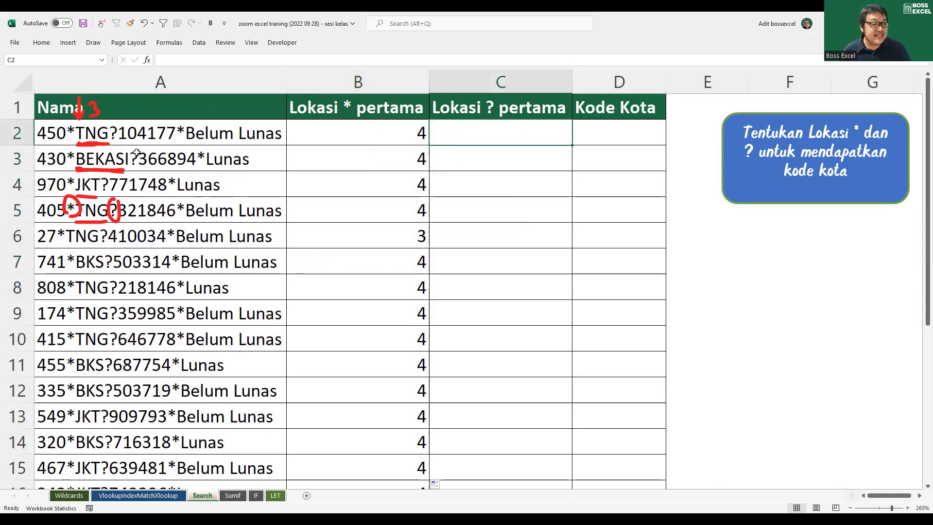
pyautogui.write('=')
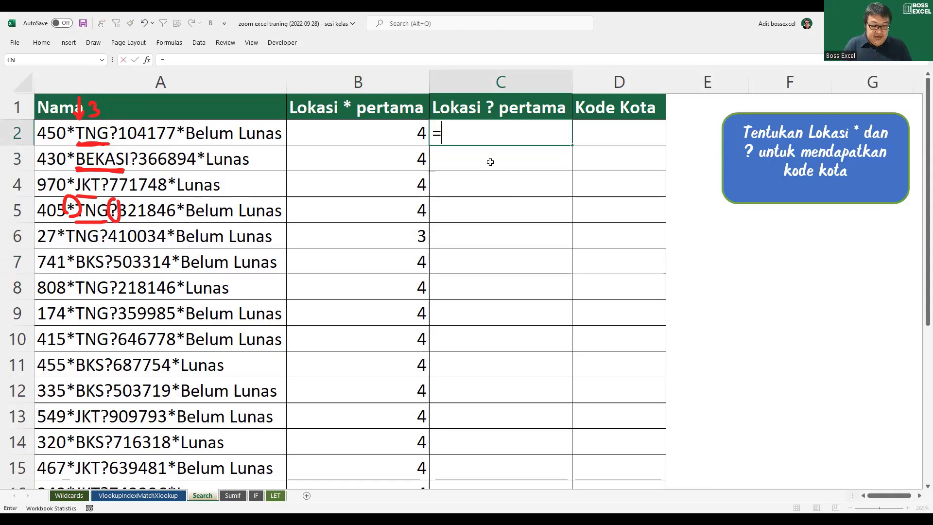
pyautogui.write('se')
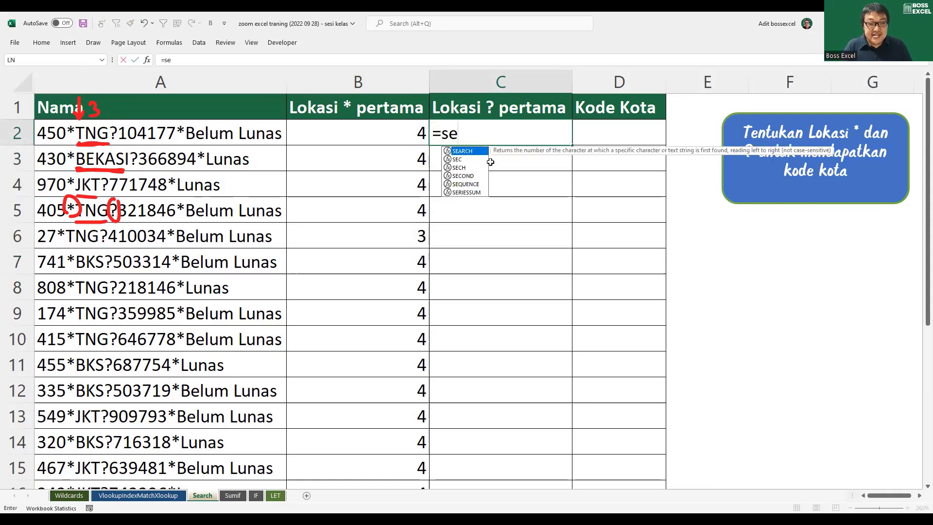
pyautogui.press('Down')
pyautogui.press('Tab')
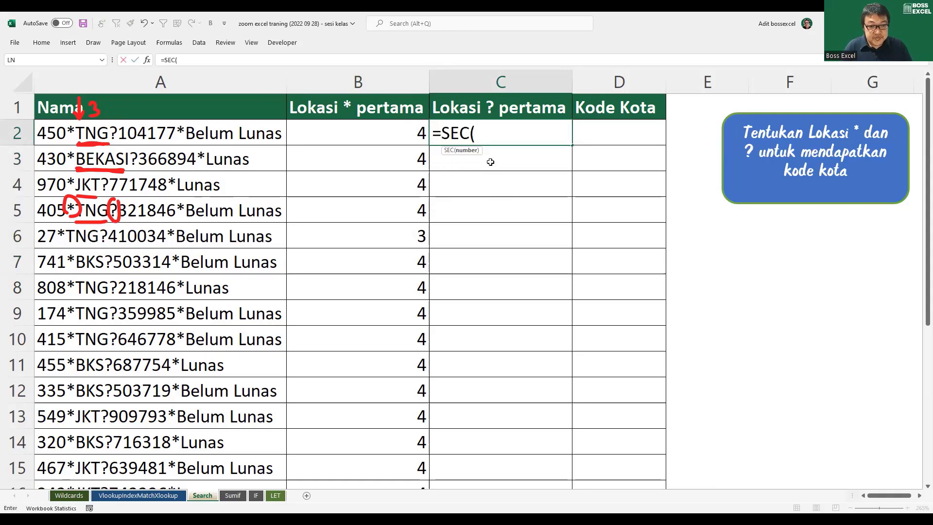
pyautogui.press('BackSpace')
pyautogui.press('BackSpace')
pyautogui.write('ARCH("?"')
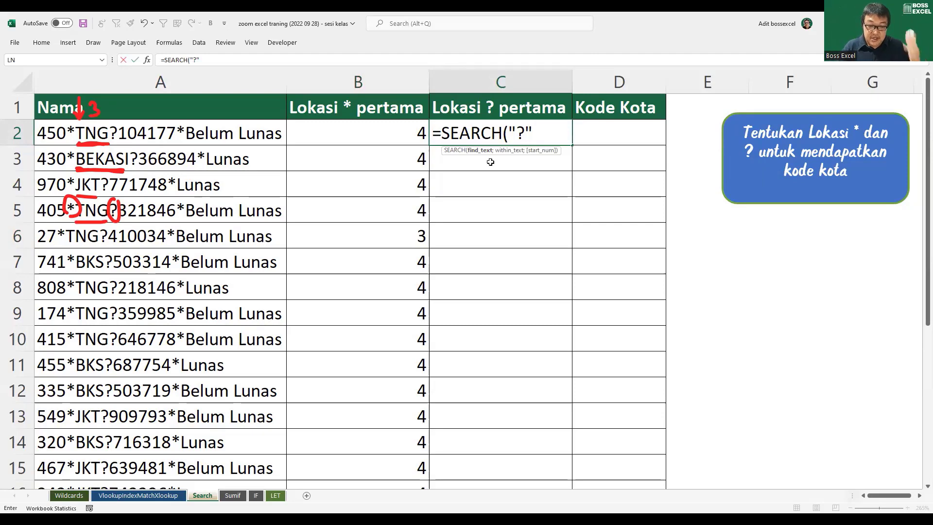
pyautogui.write(';')
pyautogui.click(211, 135)
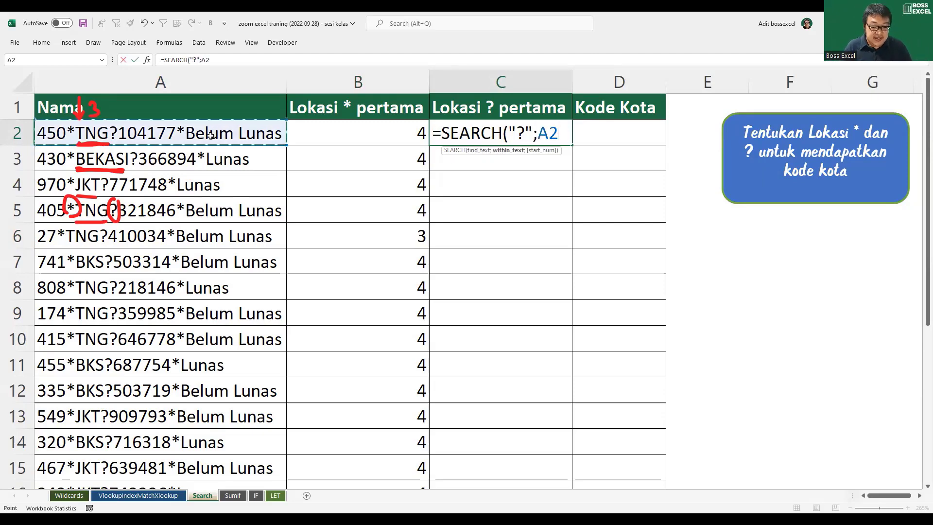
pyautogui.write(';1')
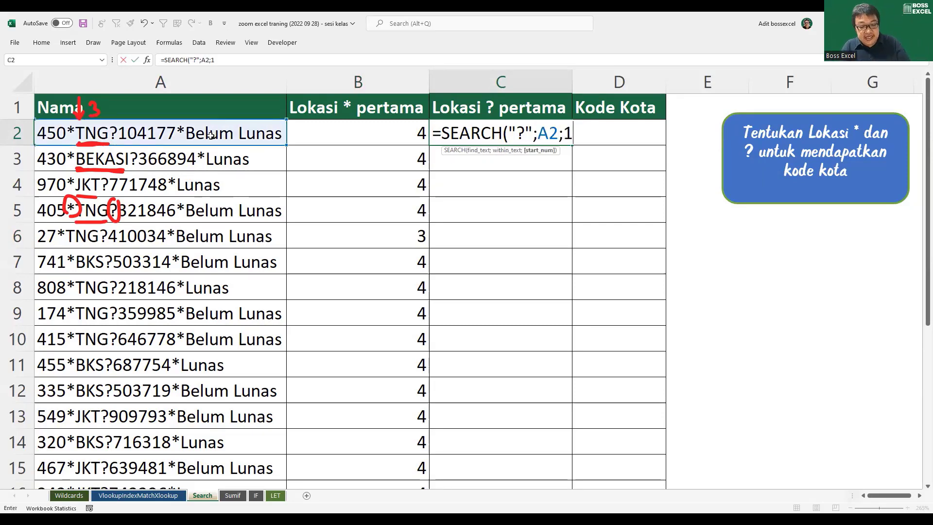
pyautogui.write(')')
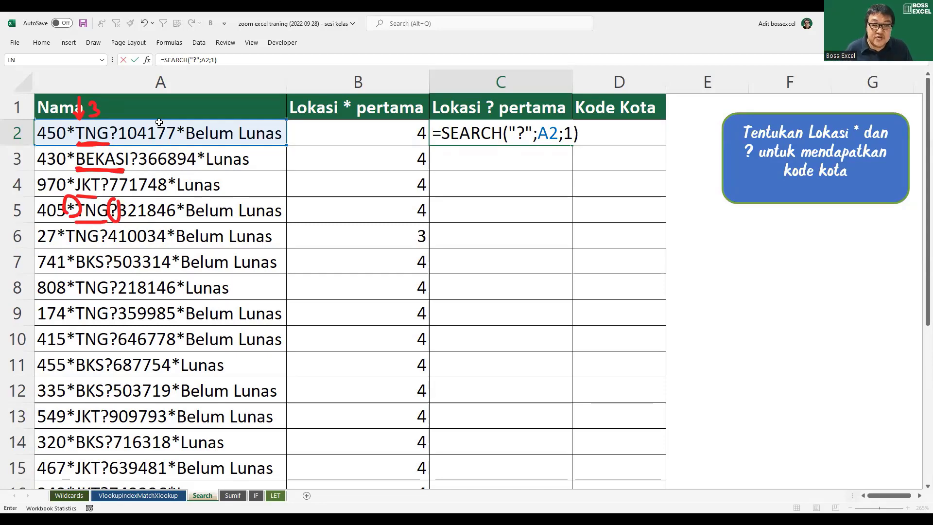
pyautogui.press('Return')
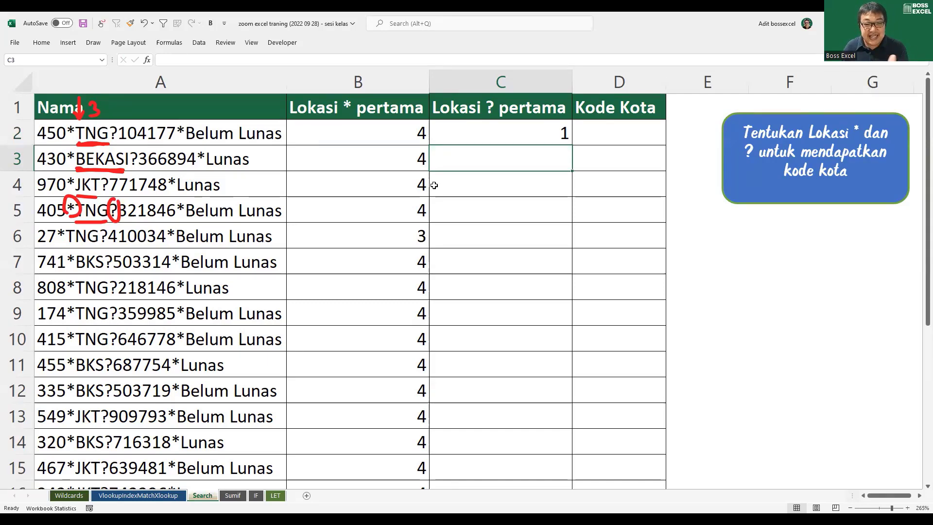
# - Change the search text in C2 to "~?" and fill the formula down the Lokasi ? pertama column
pyautogui.click(469, 140)
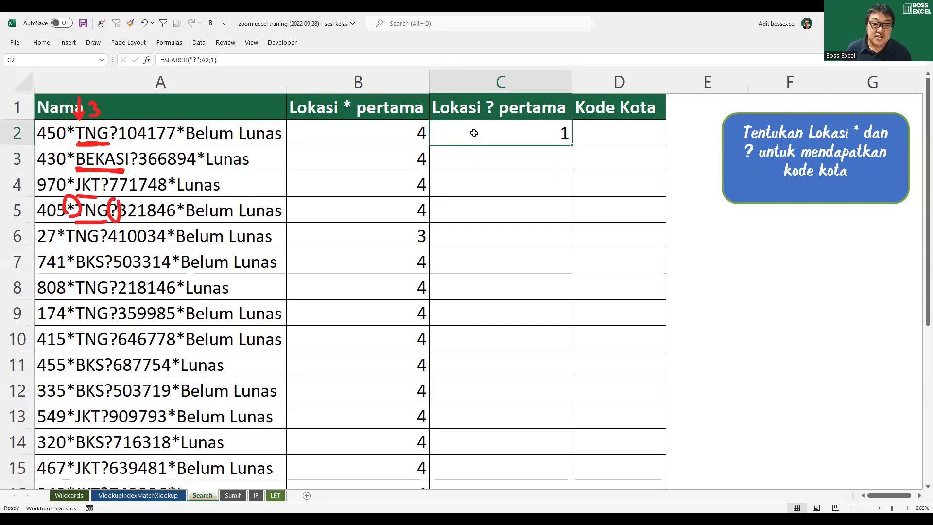
pyautogui.doubleClick(473, 132)
pyautogui.doubleClick(523, 132)
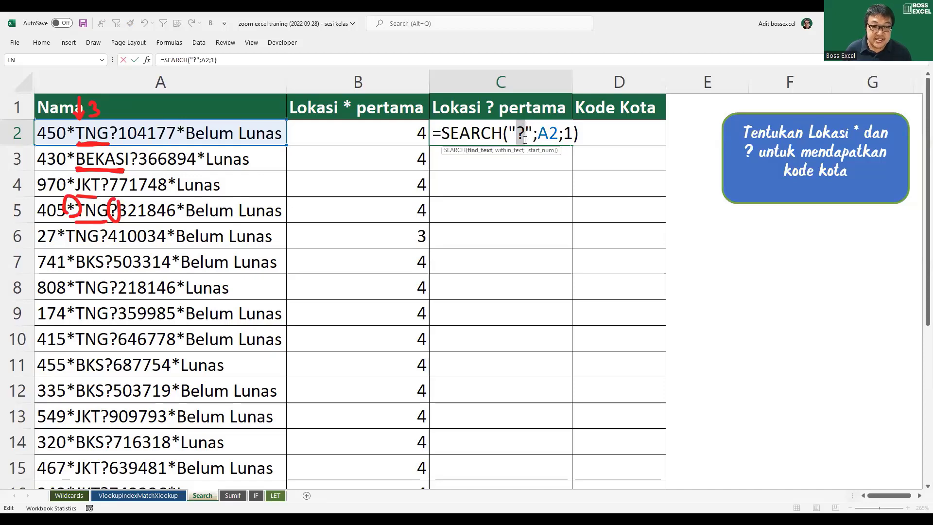
pyautogui.click(518, 137)
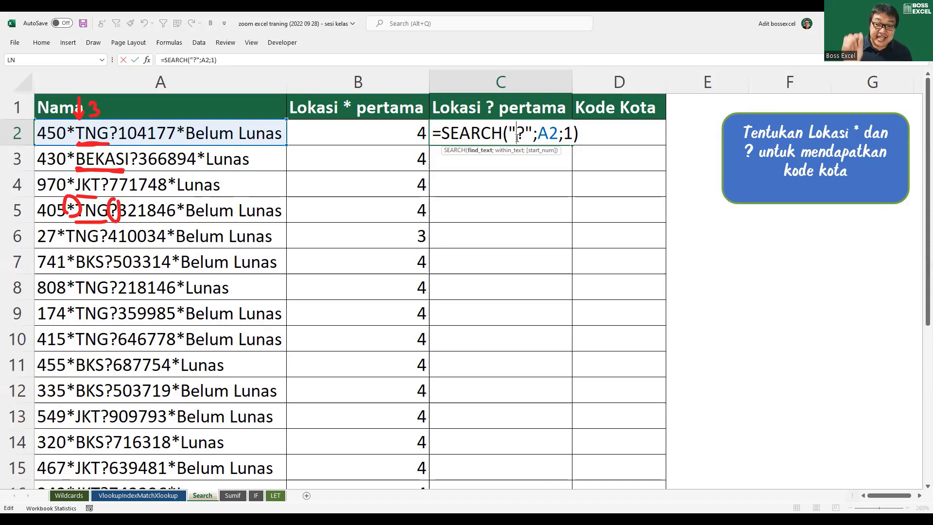
pyautogui.write('~')
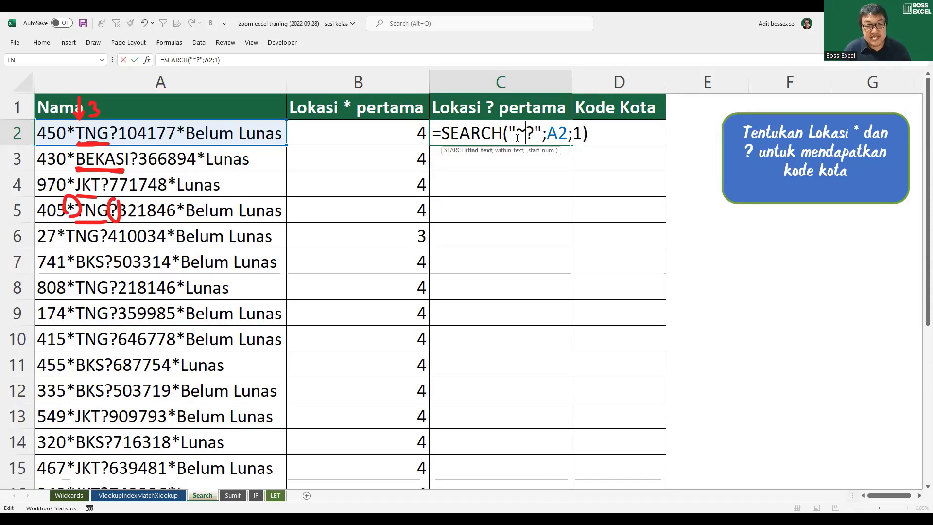
pyautogui.press('Return')
pyautogui.click(520, 138)
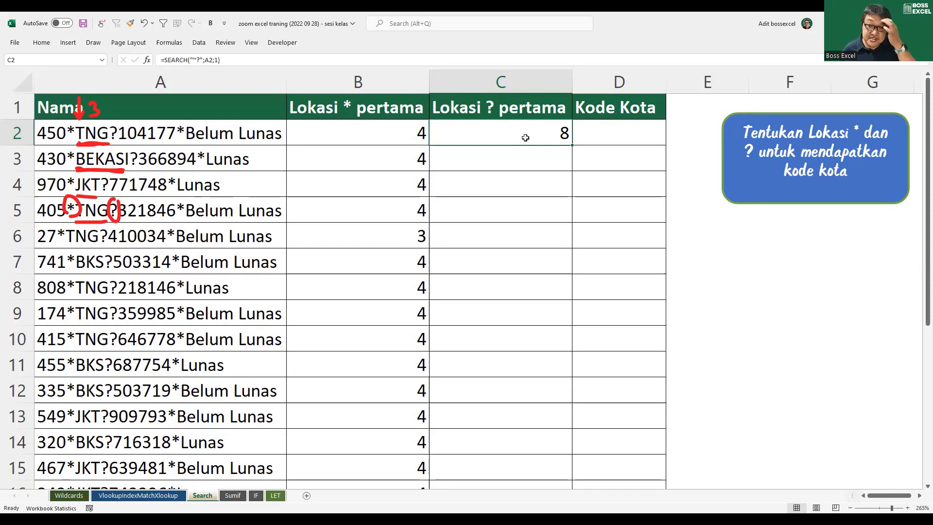
pyautogui.doubleClick(572, 144)
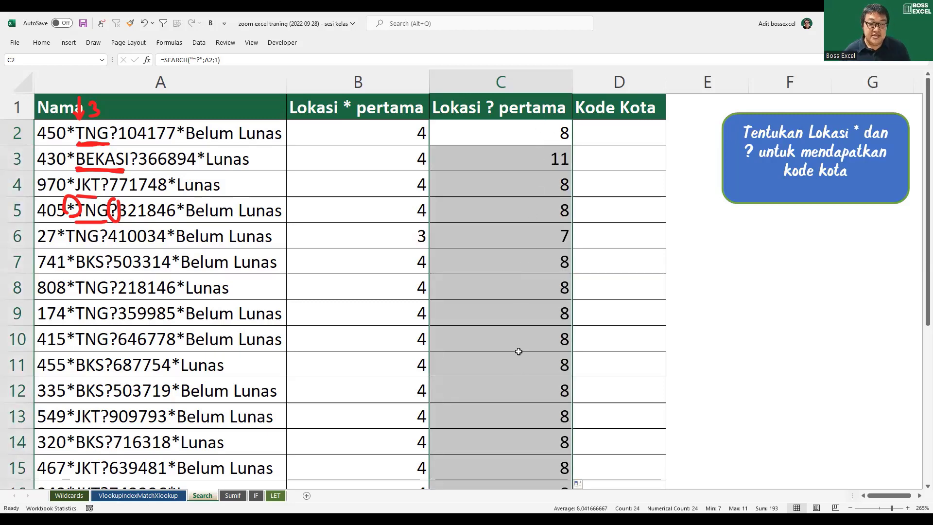
# - Enter =MID(A2;B2+1;C2-B2+1) in D2 under Kode Kota to extract the city code
pyautogui.click(593, 135)
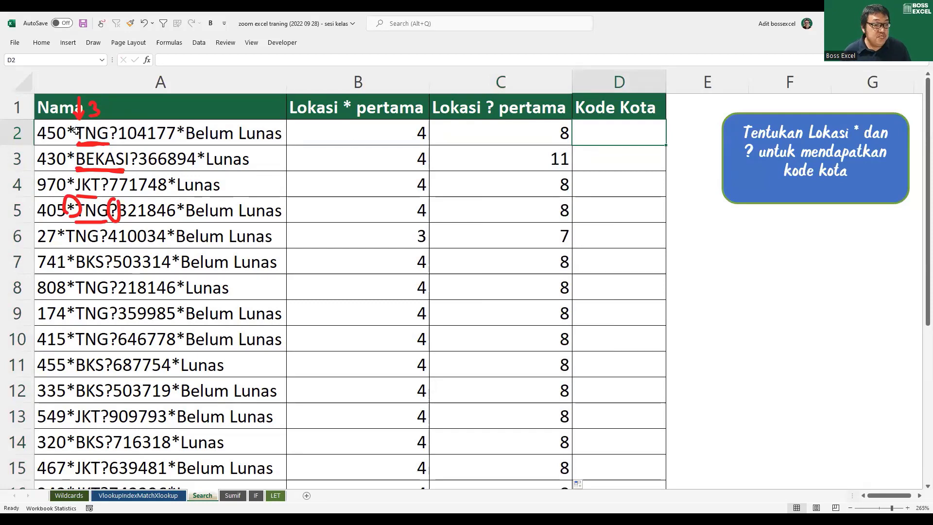
pyautogui.click(406, 124)
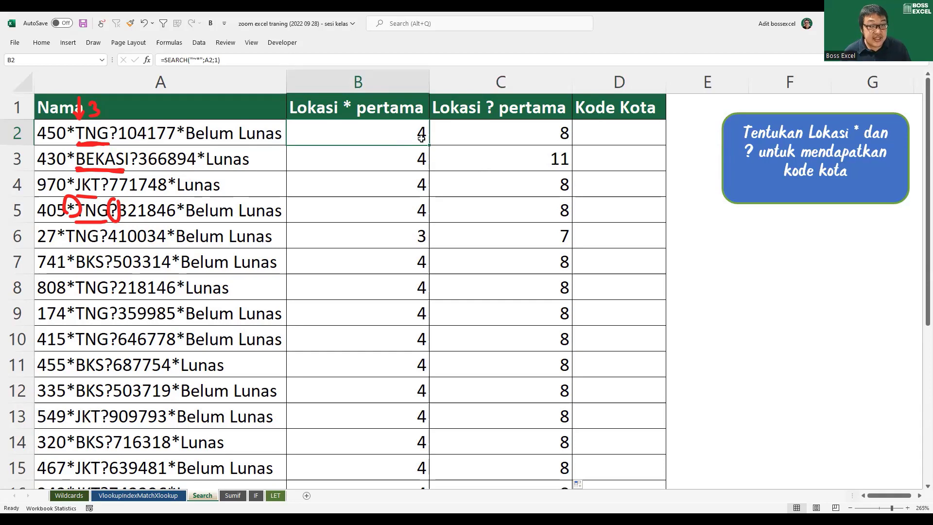
pyautogui.click(586, 139)
pyautogui.write('=')
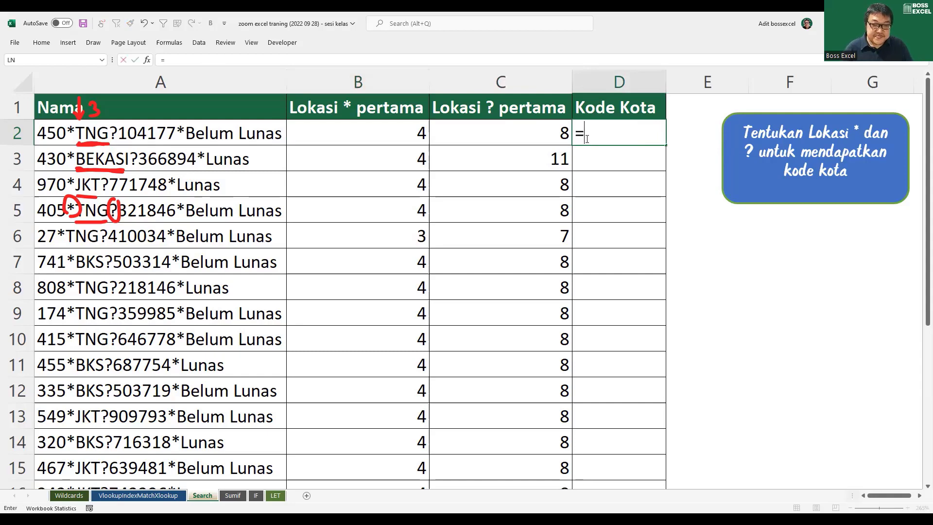
pyautogui.write('MID(')
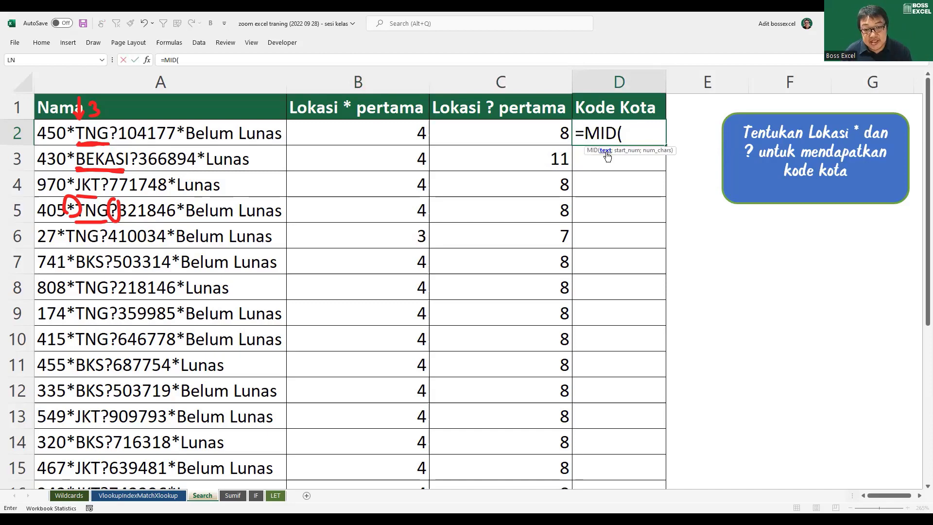
pyautogui.click(266, 129)
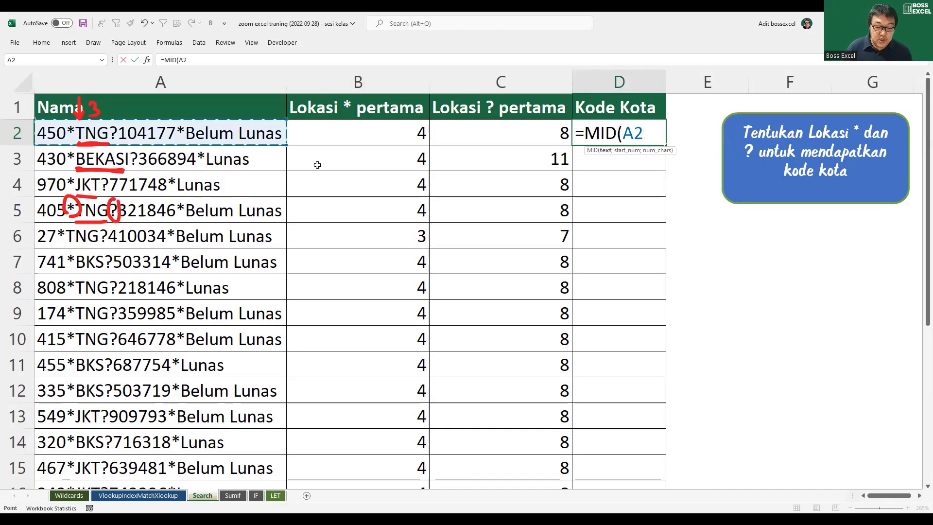
pyautogui.write(';')
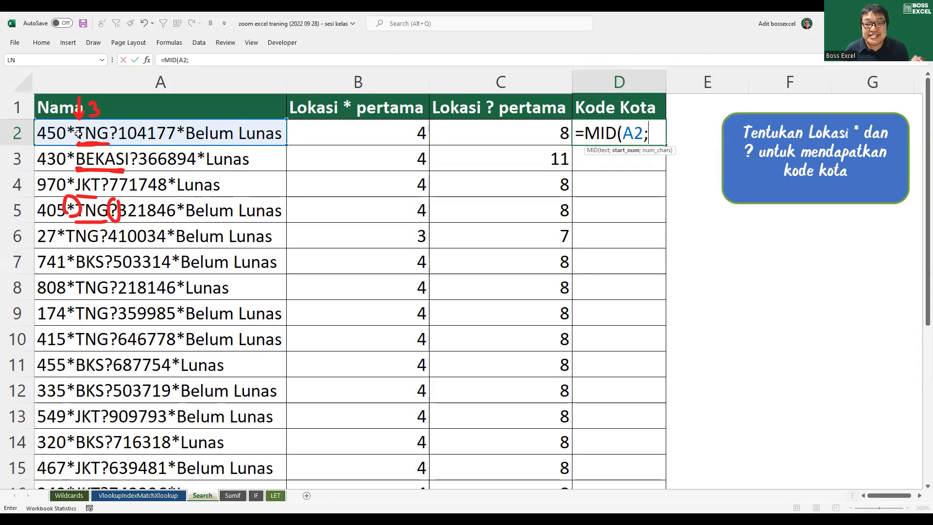
pyautogui.click(399, 136)
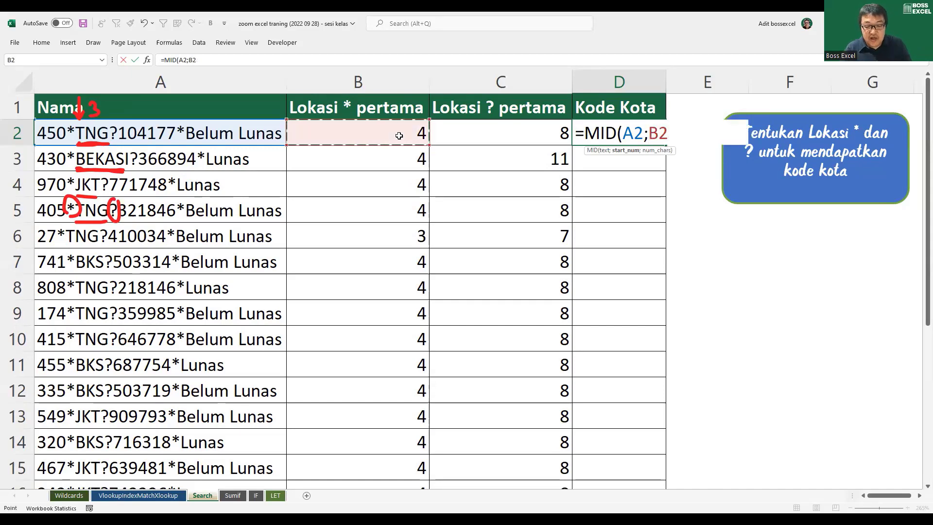
pyautogui.write('+1')
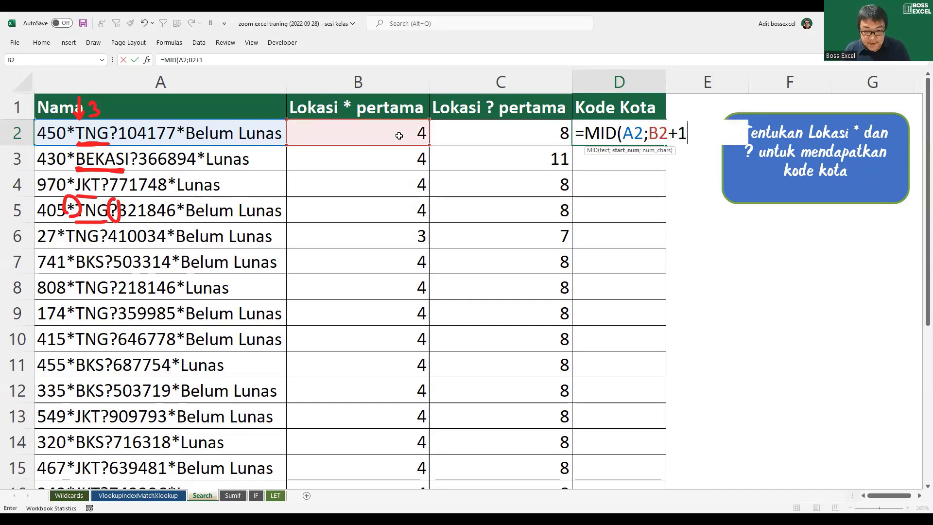
pyautogui.write(';')
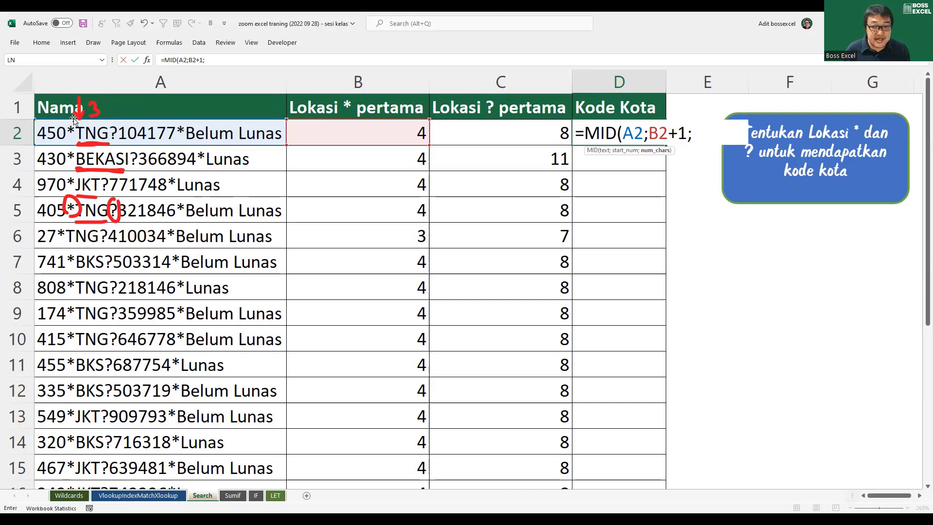
pyautogui.click(544, 134)
pyautogui.write('-')
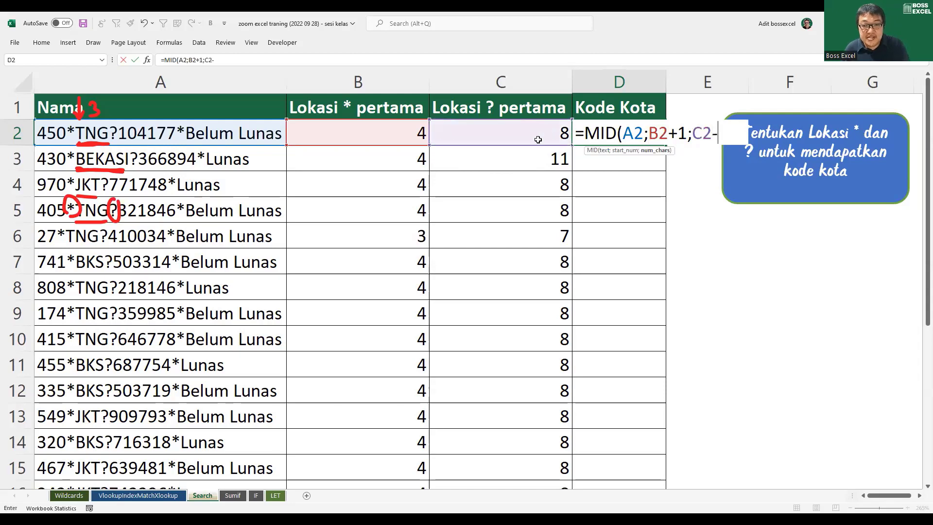
pyautogui.click(395, 136)
pyautogui.write('+1)')
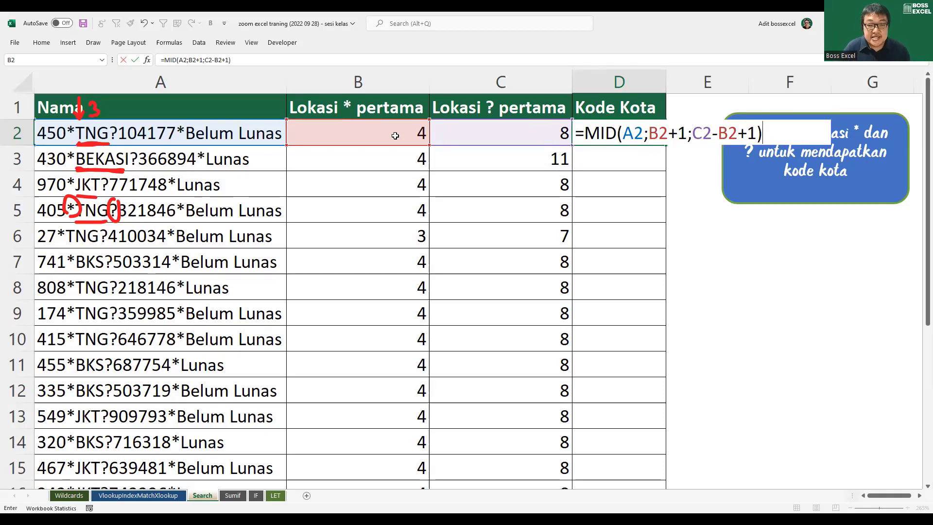
pyautogui.press('Return')
# - Correct the character count in the D2 formula to C2-B2-1 and fill it down the Kode Kota column
pyautogui.click(603, 132)
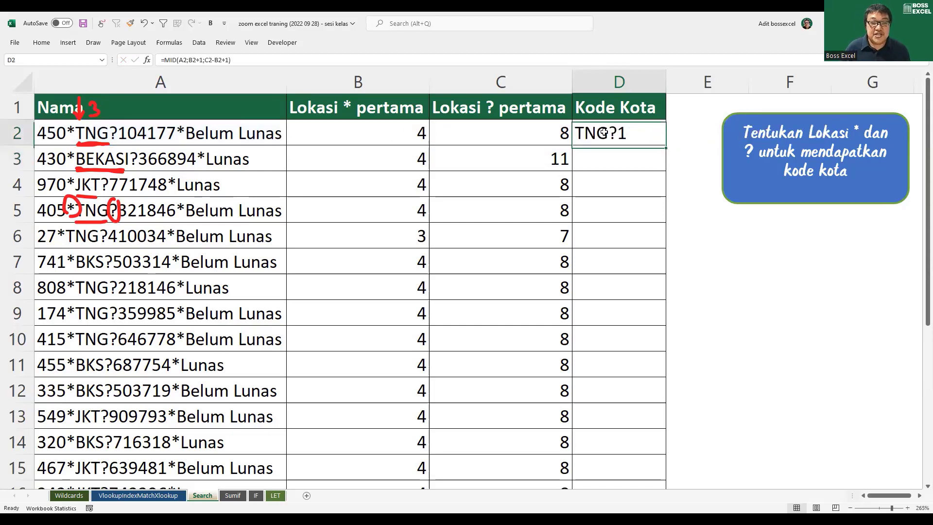
pyautogui.doubleClick(603, 132)
pyautogui.click(748, 132)
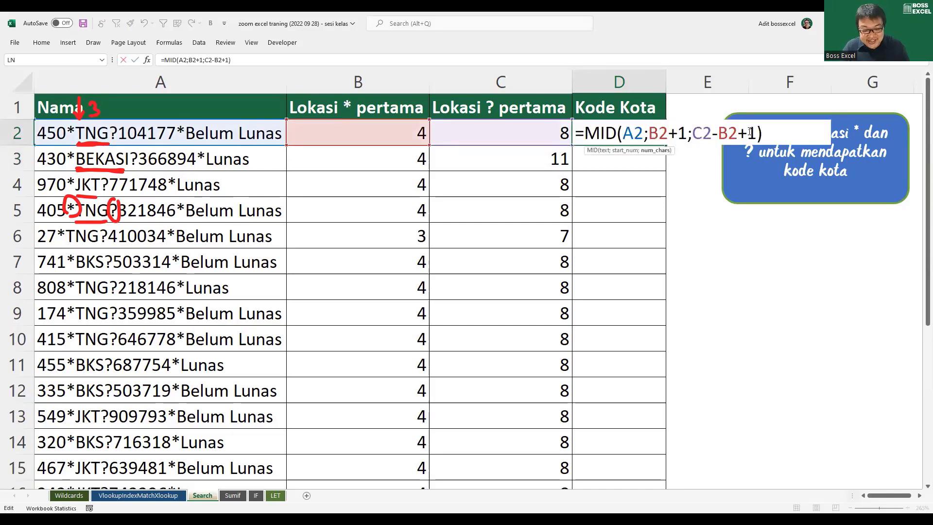
pyautogui.press('BackSpace')
pyautogui.write('-')
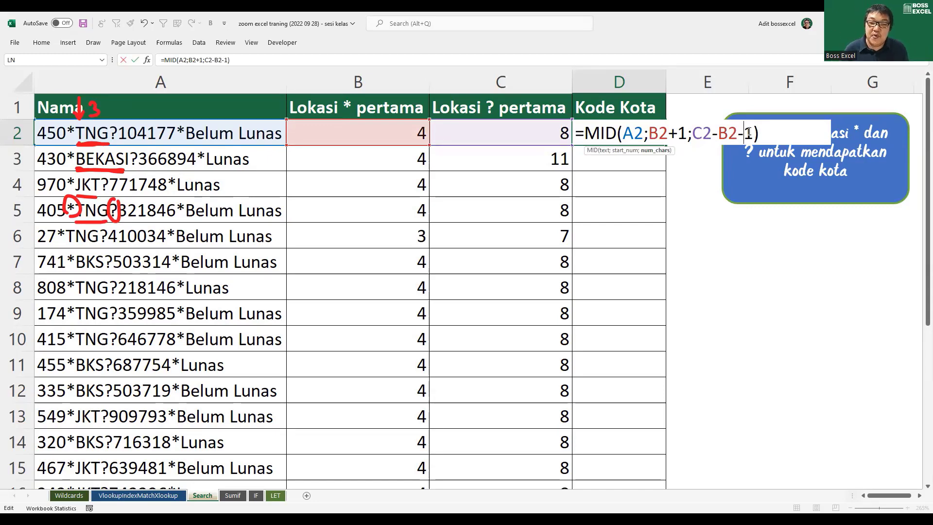
pyautogui.press('Return')
pyautogui.click(656, 133)
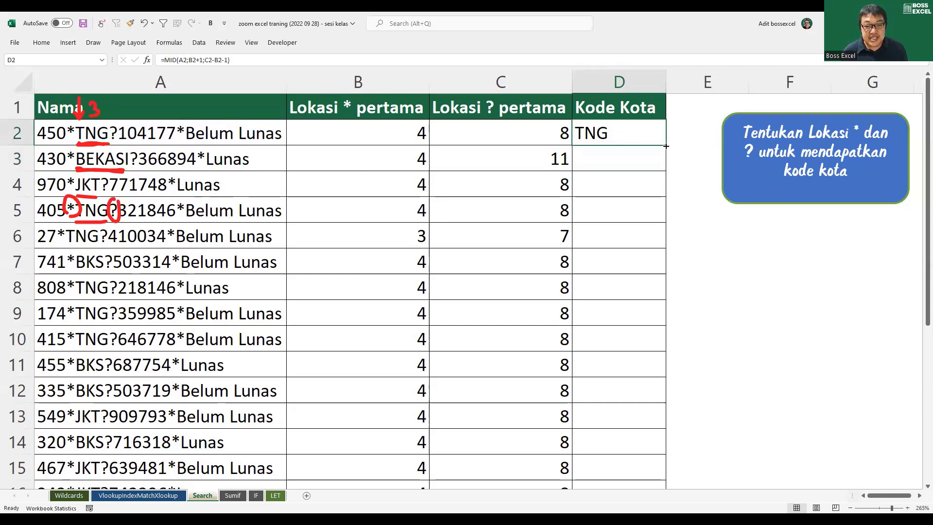
pyautogui.doubleClick(666, 146)
pyautogui.moveTo(648, 155); pyautogui.dragTo(632, 391)
pyautogui.moveTo(624, 167); pyautogui.dragTo(618, 362)
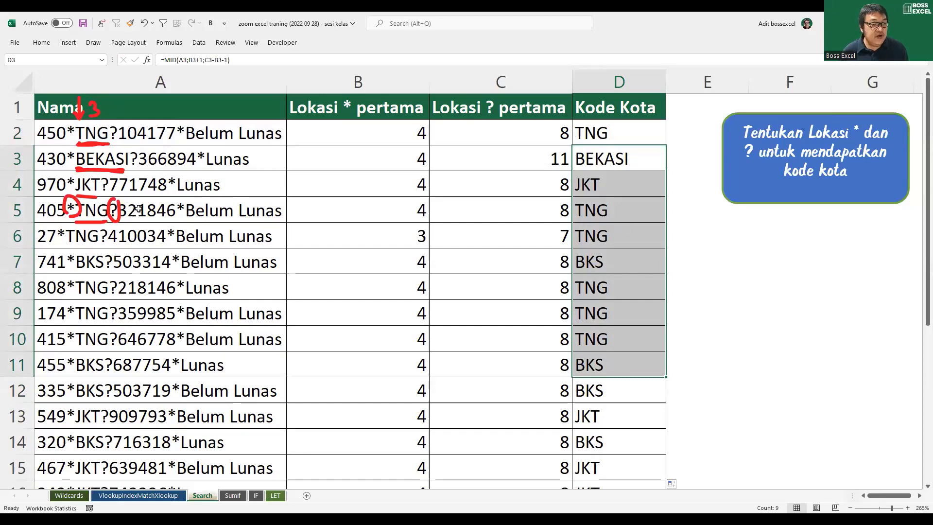
# - Replace BKS with BEKASI in the Nama code in A7 and check the Kode Kota result in that row
pyautogui.doubleClick(104, 263)
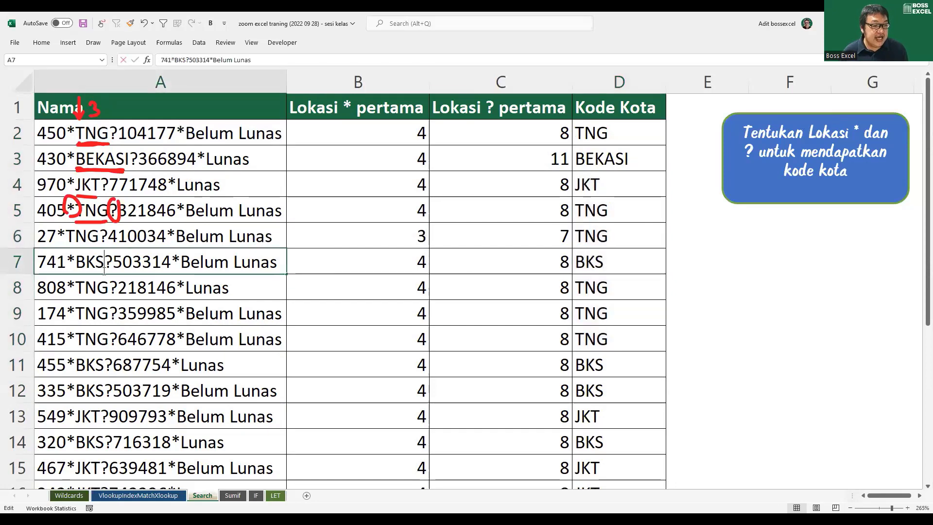
pyautogui.moveTo(105, 263); pyautogui.dragTo(79, 262)
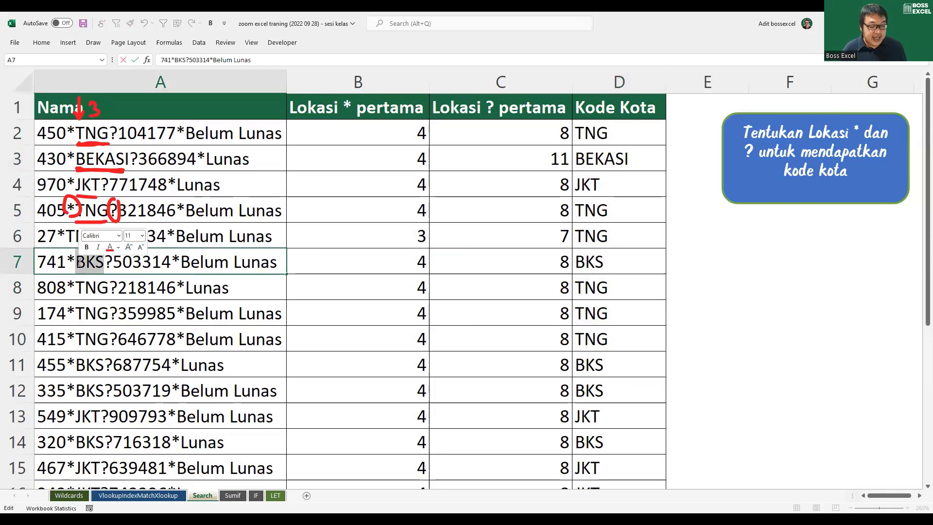
pyautogui.write('BEKASI')
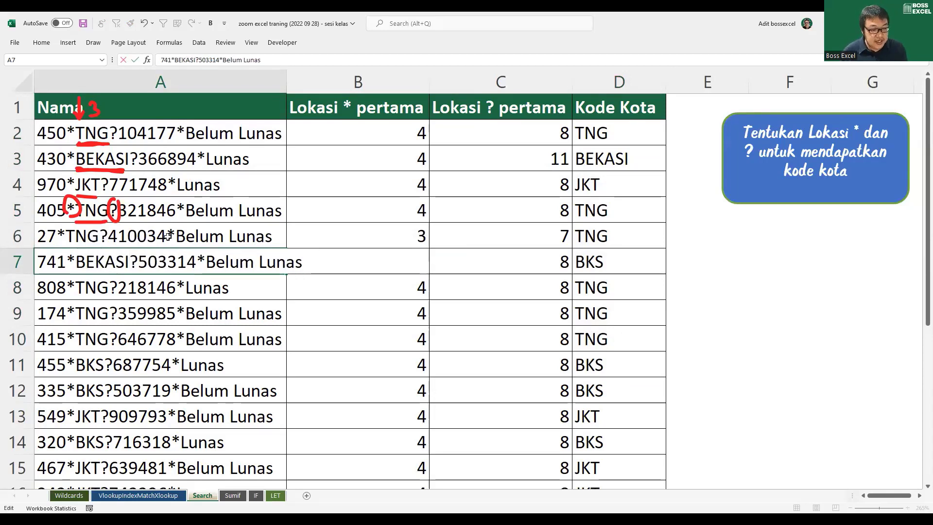
pyautogui.press('Return')
pyautogui.click(580, 263)
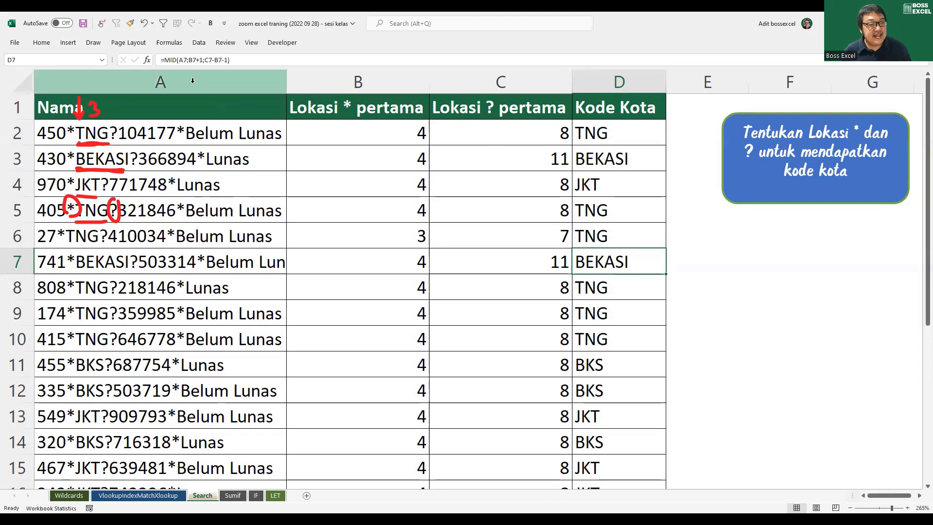
# - Review the Nama column and inspect the tilde in the B2 SEARCH formula without changing it
pyautogui.click(224, 82)
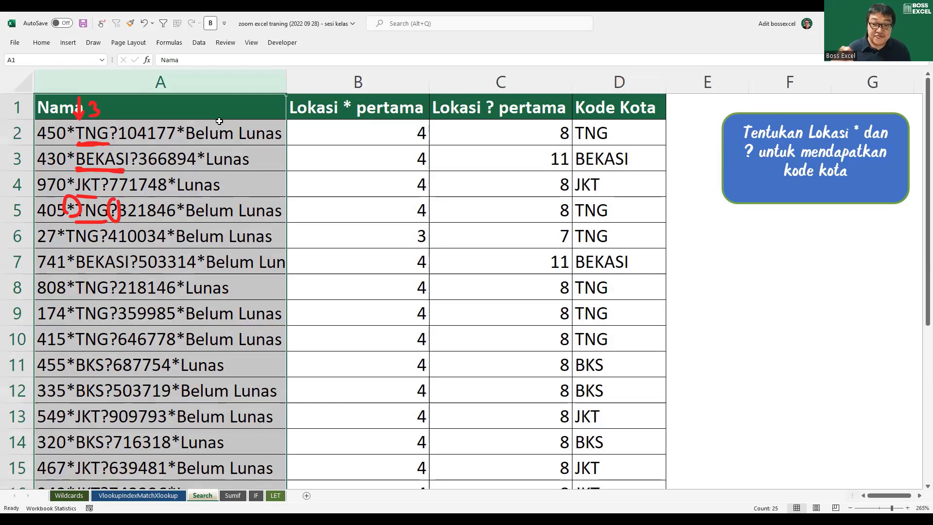
pyautogui.doubleClick(346, 139)
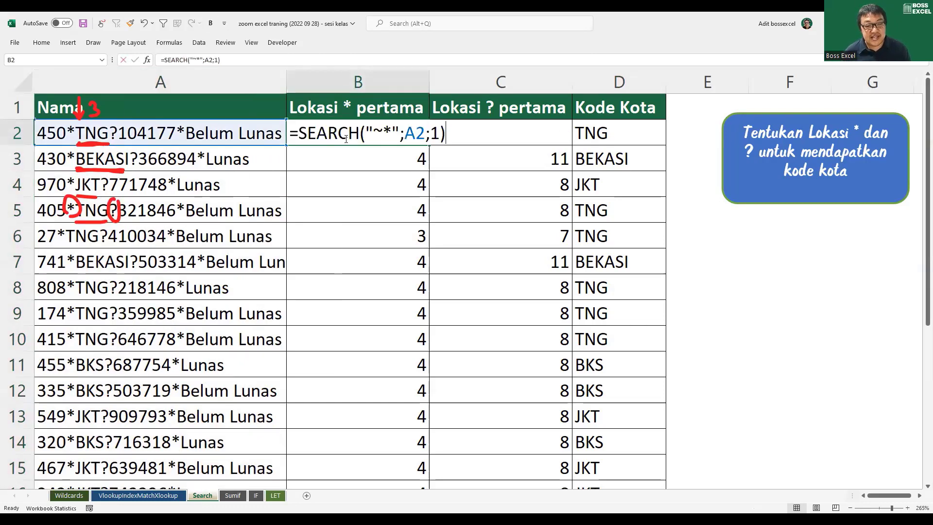
pyautogui.moveTo(372, 129); pyautogui.dragTo(384, 130)
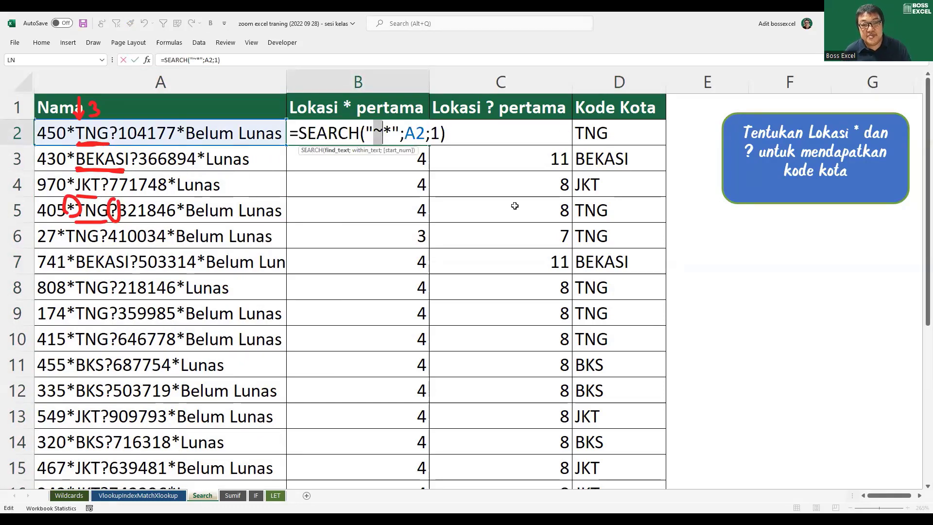
pyautogui.press('Escape')
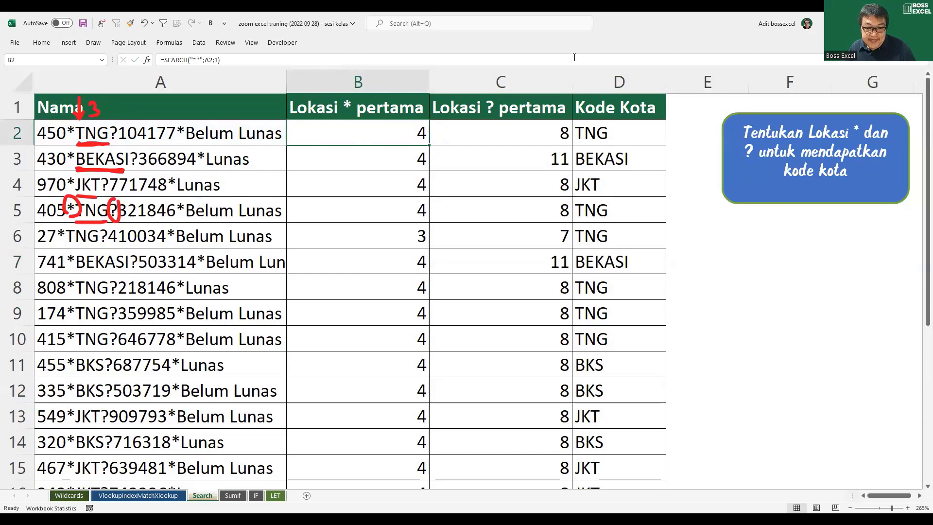
pyautogui.hotkey('alt', 'Tab')
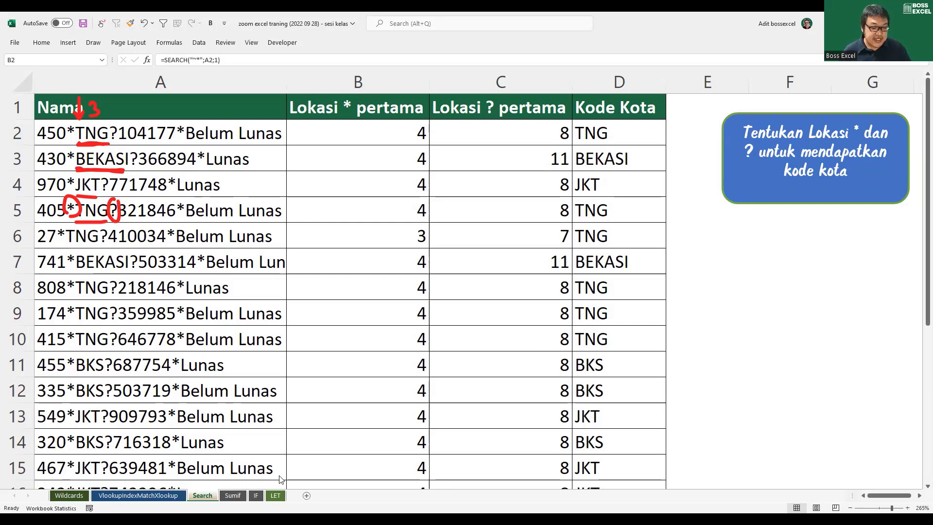
# - Open the Sumif sheet and look over its PO, Produk and Qty Penjualan data and the Jumlah Penjualan questions
pyautogui.click(225, 497)
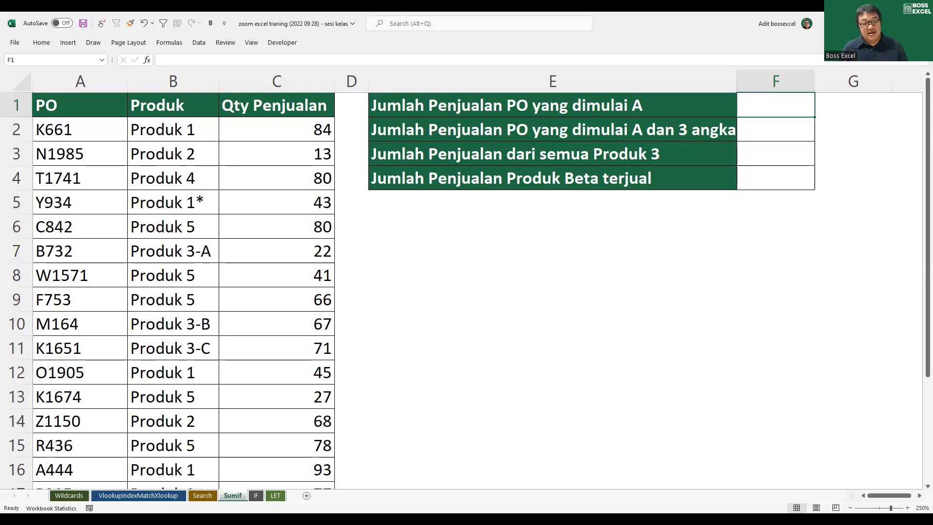
pyautogui.scroll(-1, 704, 165)
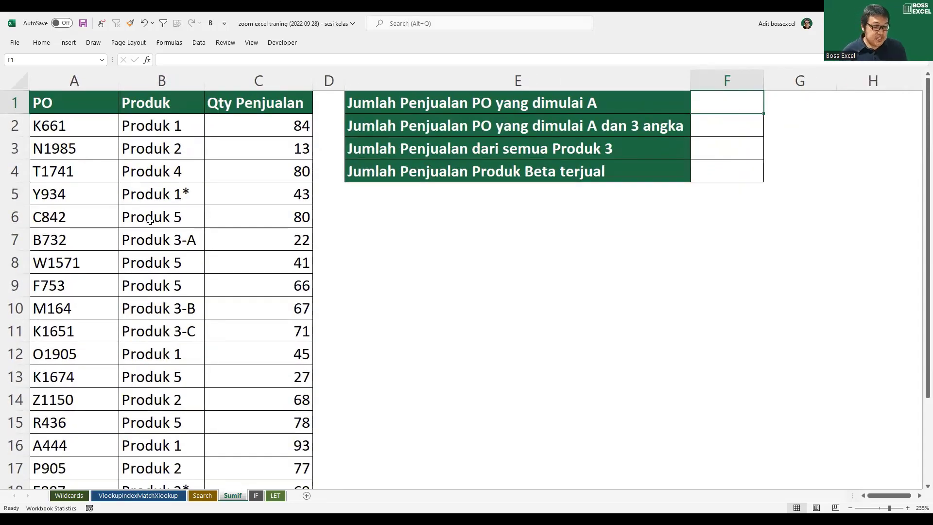
pyautogui.scroll(-3, 150, 221)
pyautogui.scroll(2, 150, 221)
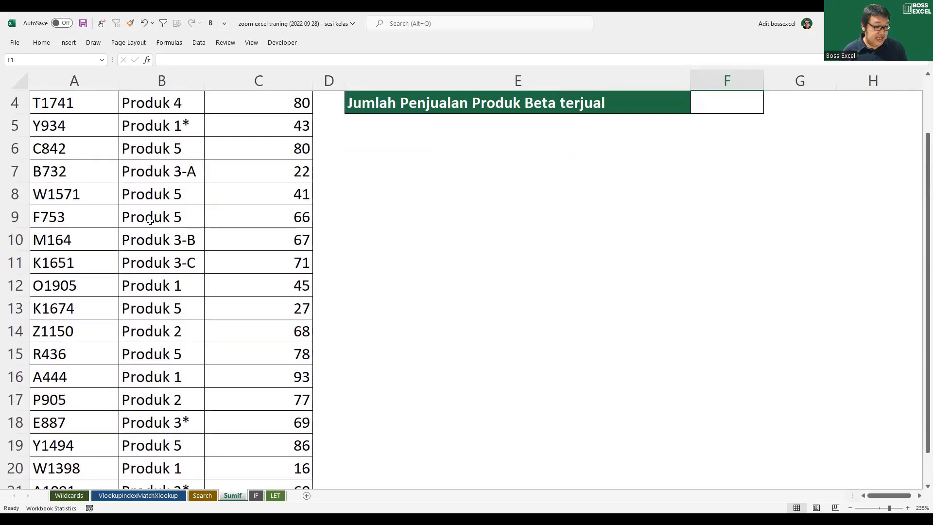
pyautogui.scroll(1, 150, 221)
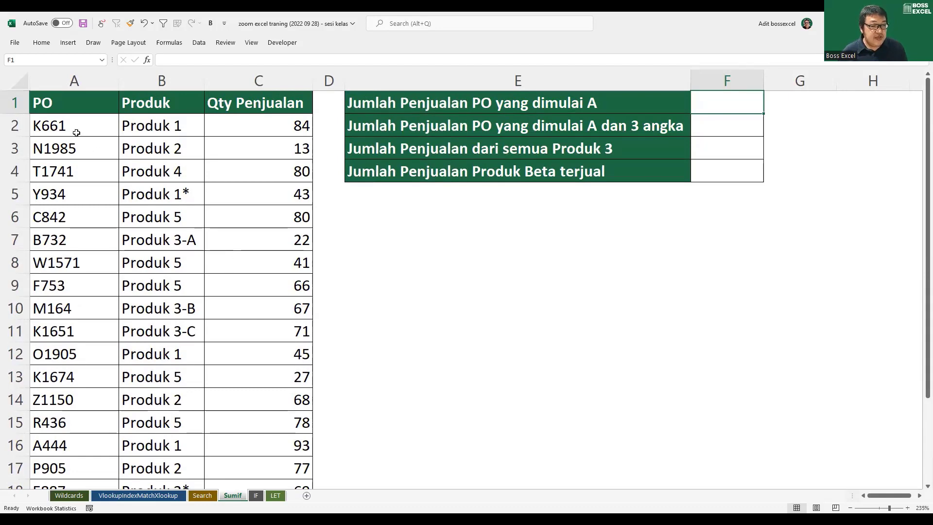
# - Review the PO codes, the starred and suffixed Produk names, and the Qty Penjualan values against the first question in E1
pyautogui.moveTo(77, 132); pyautogui.dragTo(98, 333)
pyautogui.moveTo(151, 166); pyautogui.dragTo(156, 301)
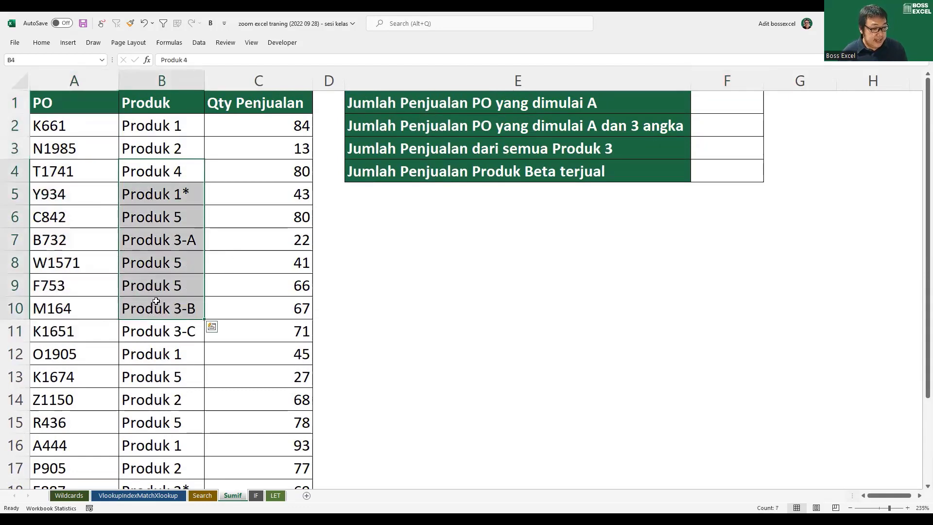
pyautogui.doubleClick(184, 197)
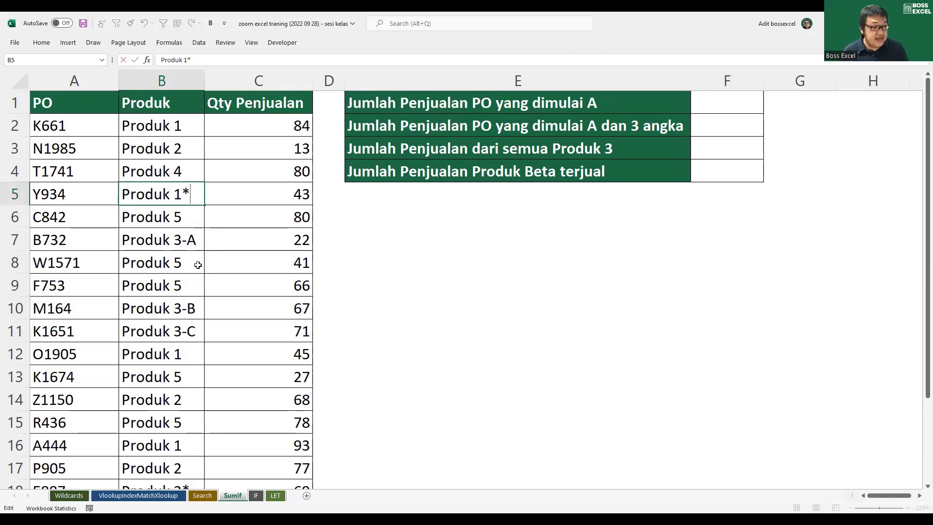
pyautogui.click(173, 240)
pyautogui.click(186, 311)
pyautogui.click(187, 326)
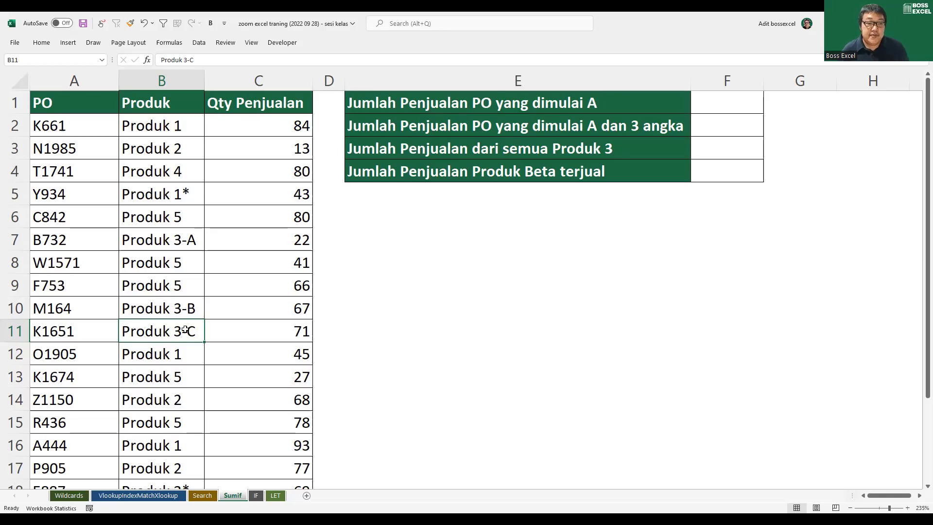
pyautogui.click(431, 99)
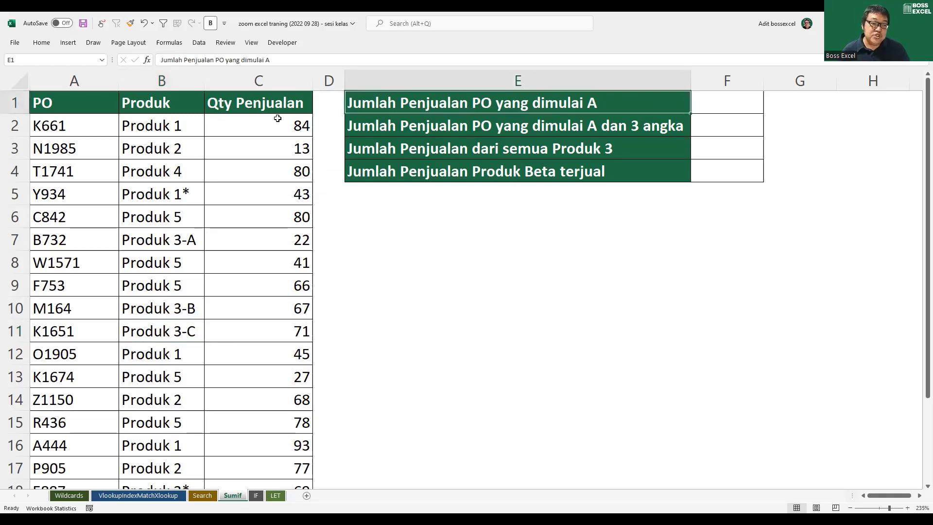
pyautogui.moveTo(277, 121); pyautogui.dragTo(296, 331)
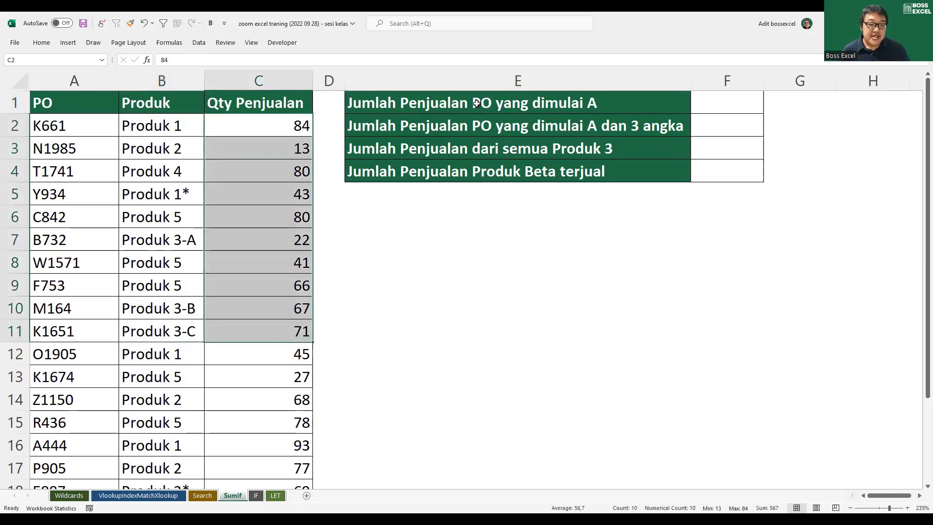
pyautogui.click(534, 107)
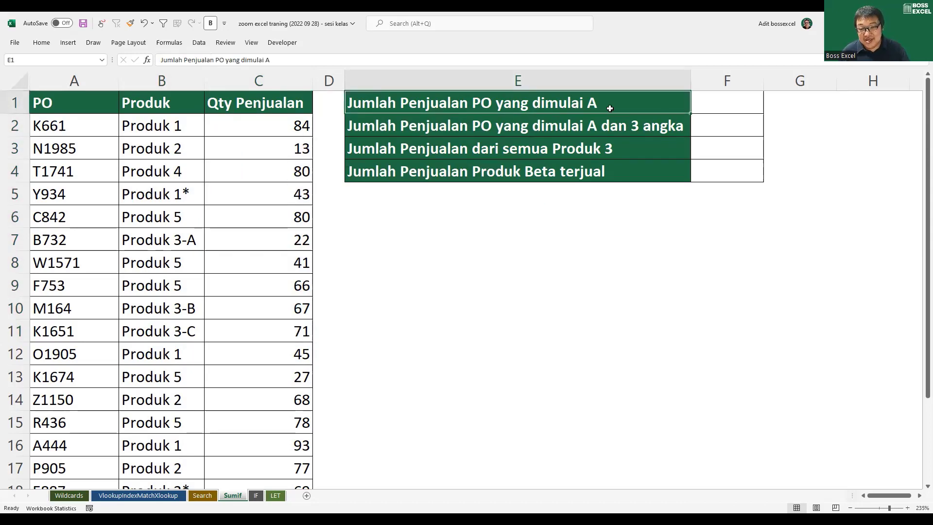
# - Go through the PO column from A2 down to A21 to find the codes that start with A
pyautogui.click(73, 129)
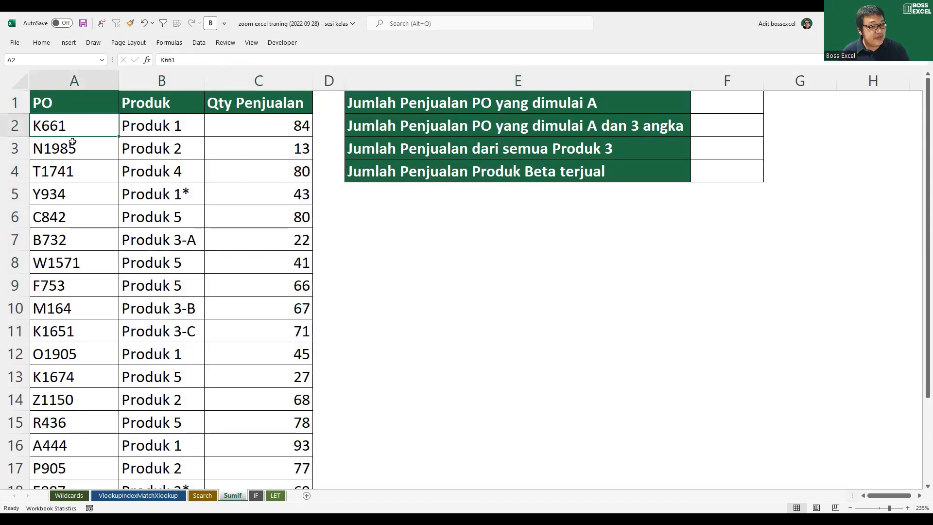
pyautogui.click(72, 142)
pyautogui.click(70, 172)
pyautogui.click(75, 200)
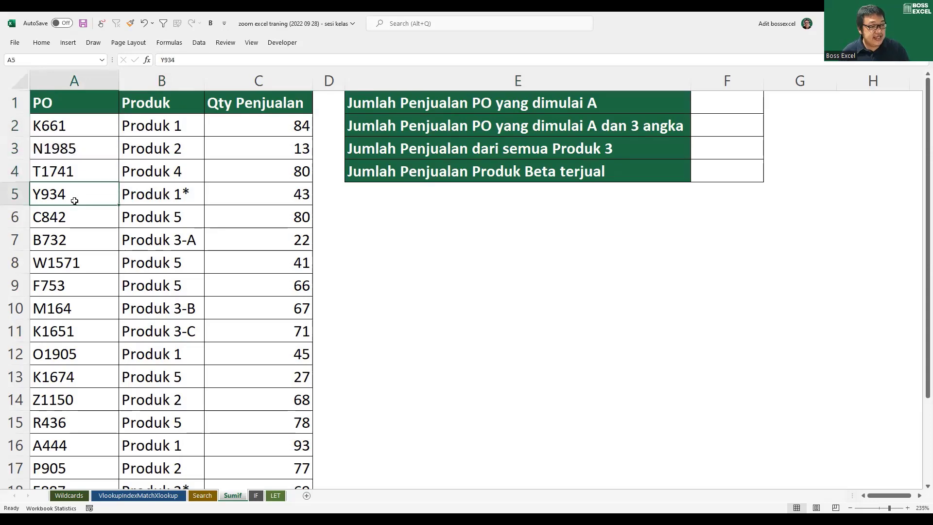
pyautogui.click(77, 218)
pyautogui.click(93, 239)
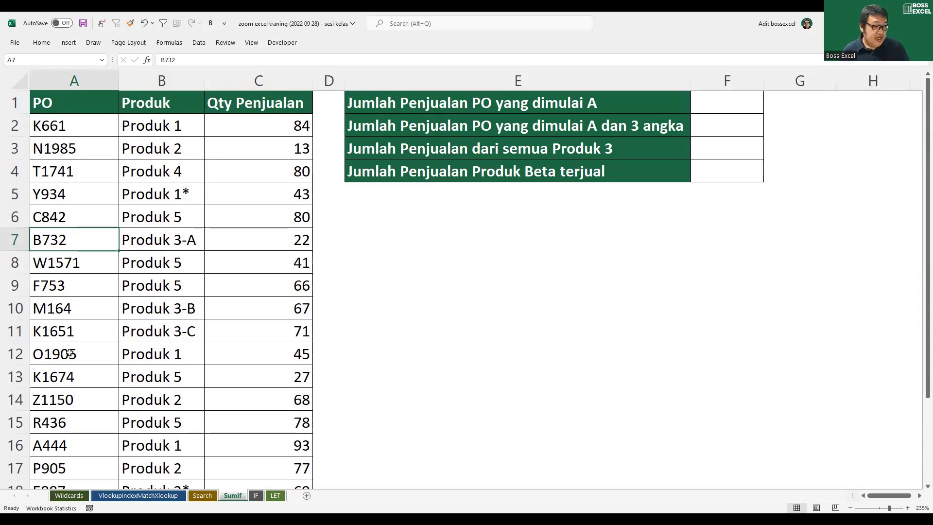
pyautogui.click(72, 445)
pyautogui.scroll(-1, 76, 446)
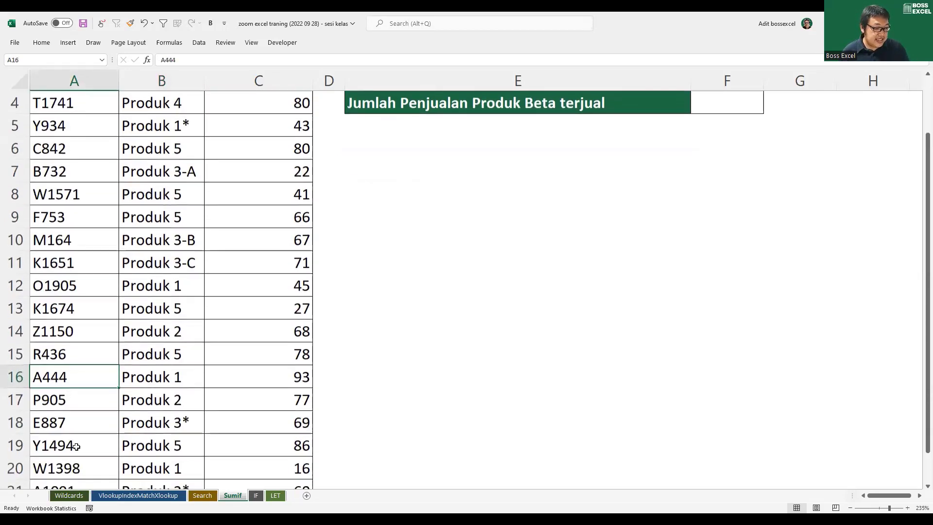
pyautogui.scroll(-1, 74, 437)
pyautogui.click(76, 422)
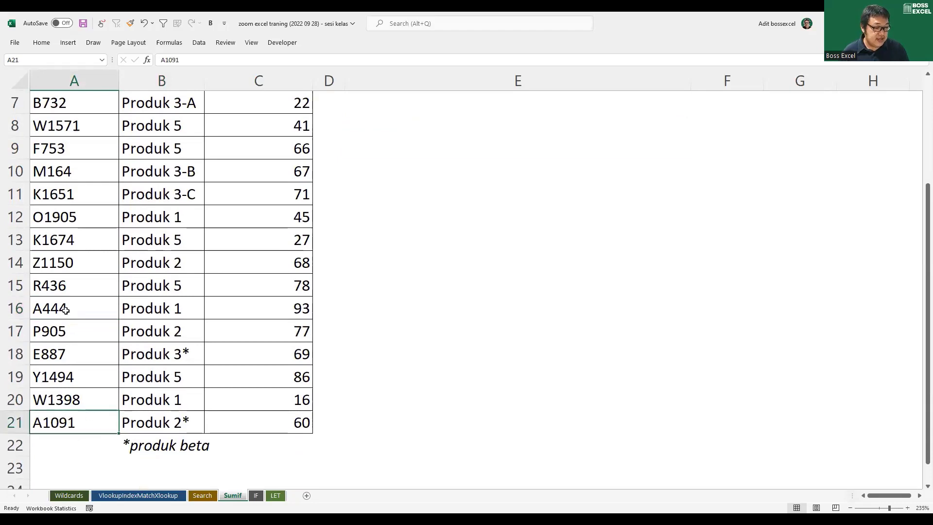
# - Select the A444 and A1091 rows together, then only their Qty Penjualan cells C16 and C21, to check their sum
pyautogui.moveTo(65, 309); pyautogui.dragTo(266, 306)
pyautogui.moveTo(80, 421); pyautogui.dragTo(257, 422)
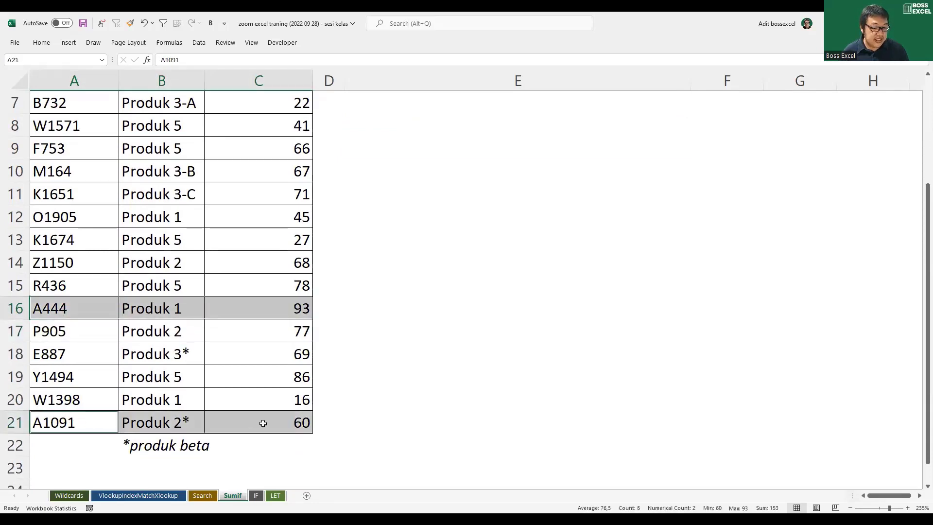
pyautogui.click(300, 311)
pyautogui.keyDown('ctrl'); pyautogui.click(301, 420); pyautogui.keyUp('ctrl')
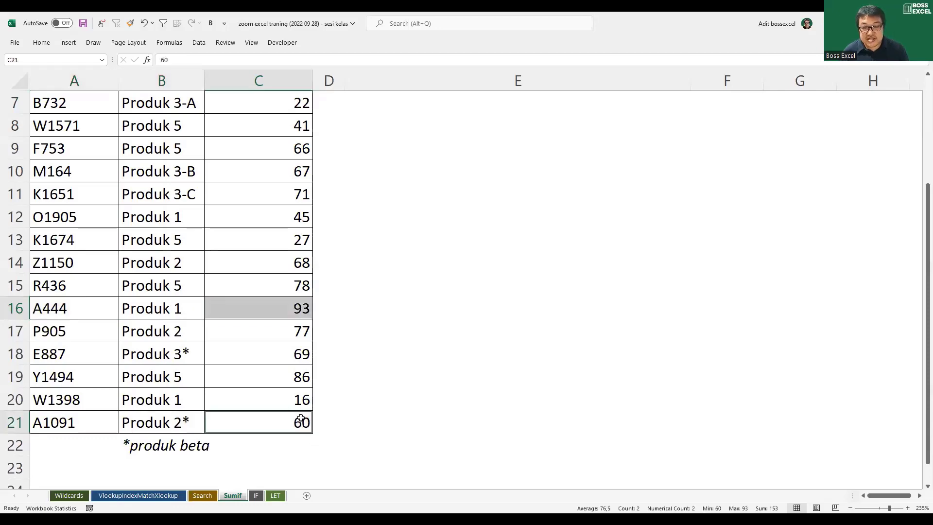
pyautogui.scroll(2, 301, 417)
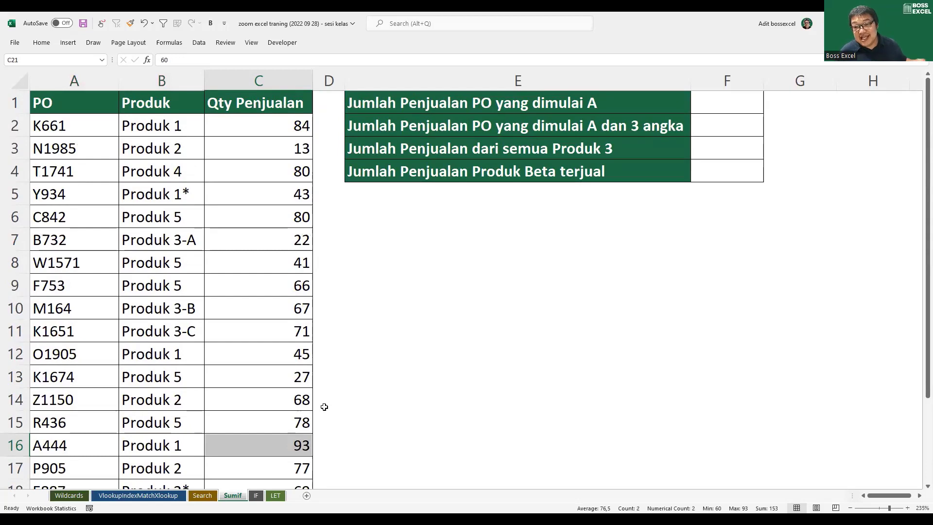
# - Start a SUMIF formula in F1 with the PO codes A2:A21 as the range to test
pyautogui.doubleClick(741, 110)
pyautogui.write('=')
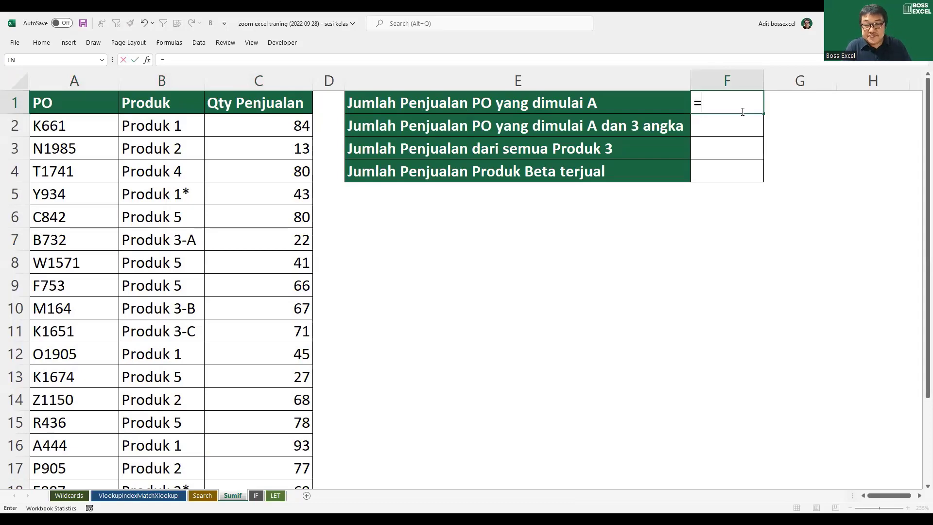
pyautogui.write('sumif')
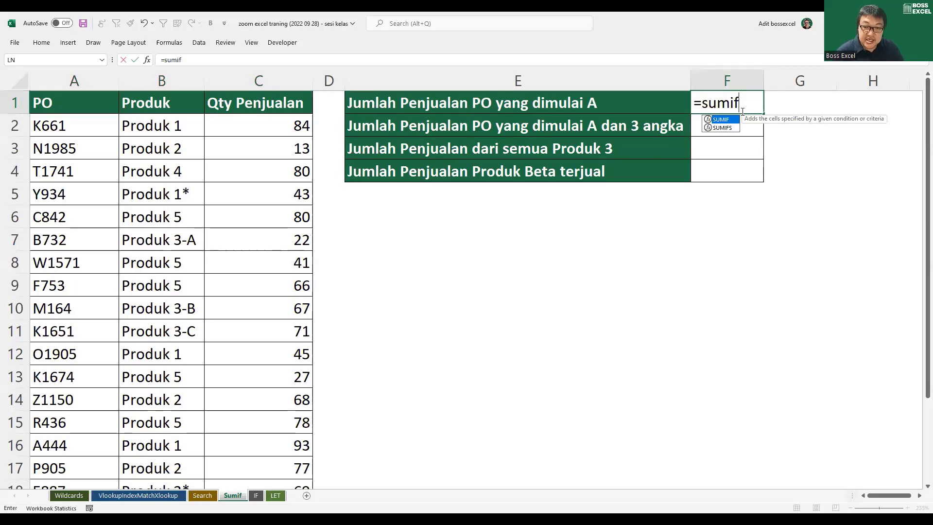
pyautogui.press('Down')
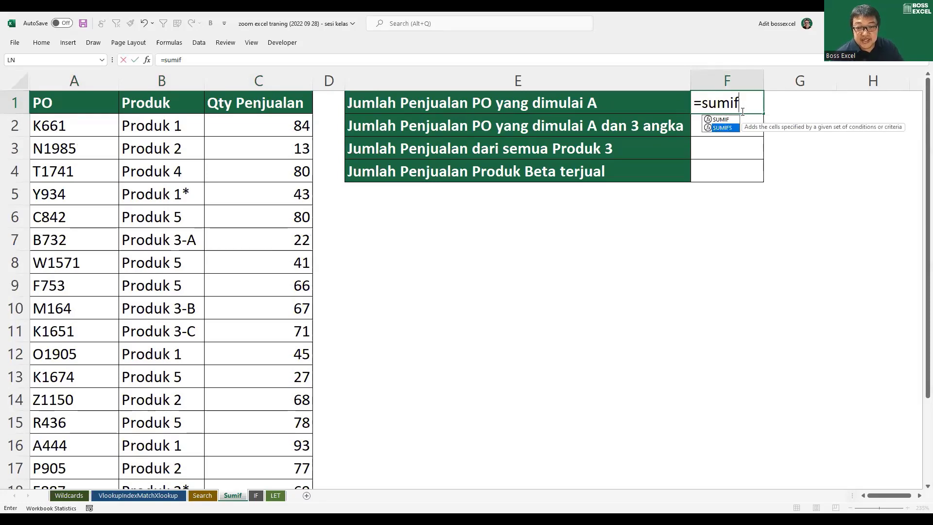
pyautogui.press('Up')
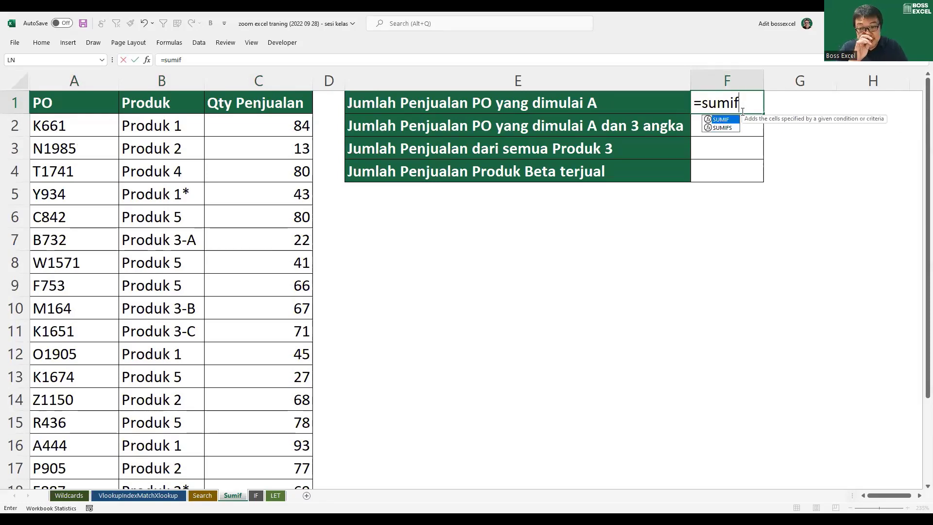
pyautogui.doubleClick(719, 119)
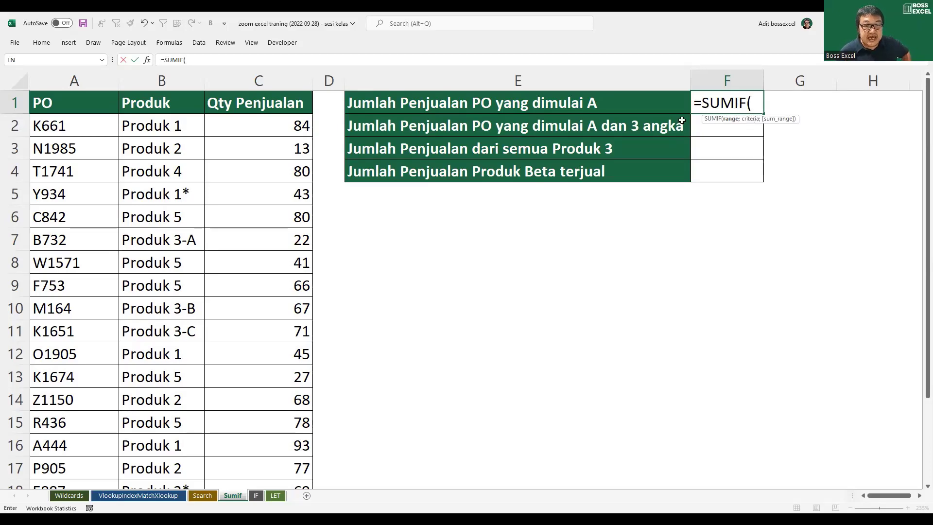
pyautogui.click(88, 125)
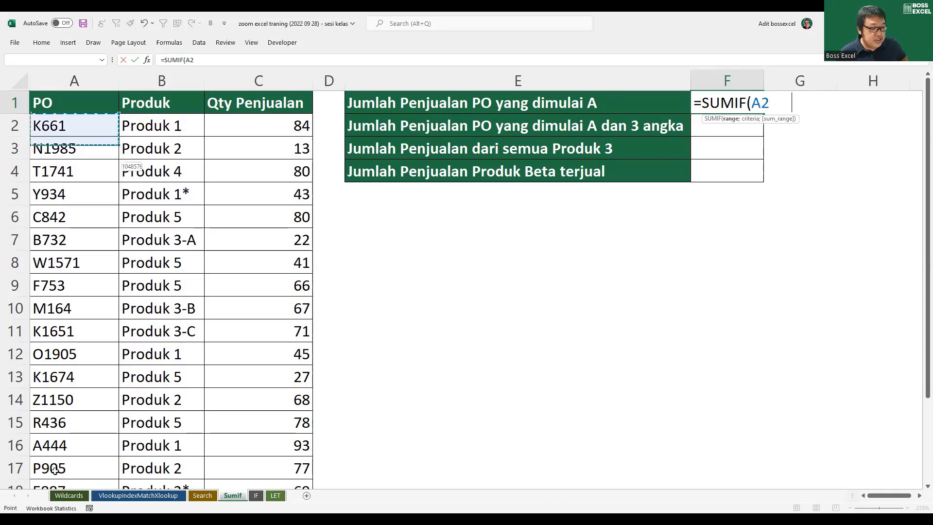
pyautogui.hotkey('ctrl', 'shift', 'Down')
pyautogui.scroll(2, 136, 427)
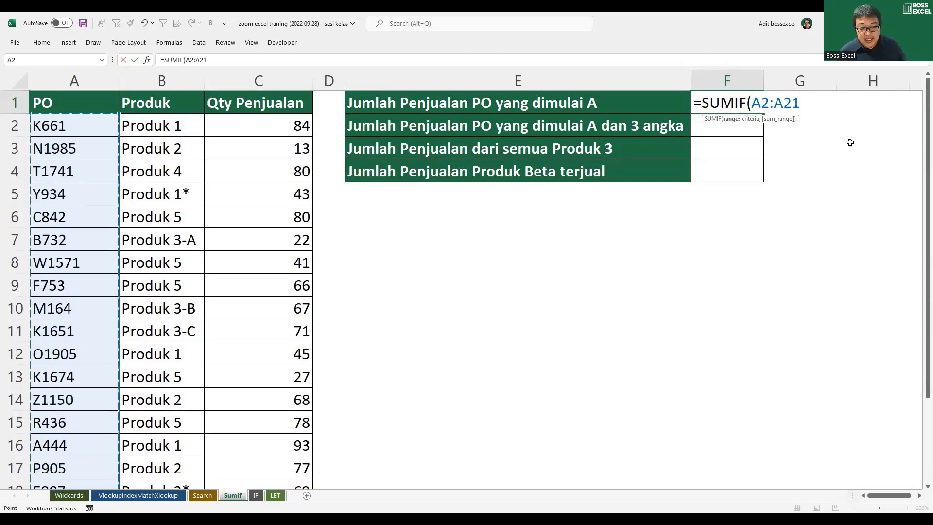
# - Complete the F1 SUMIF formula with the criterion "A*" and the sum range C2:C21
pyautogui.write(';')
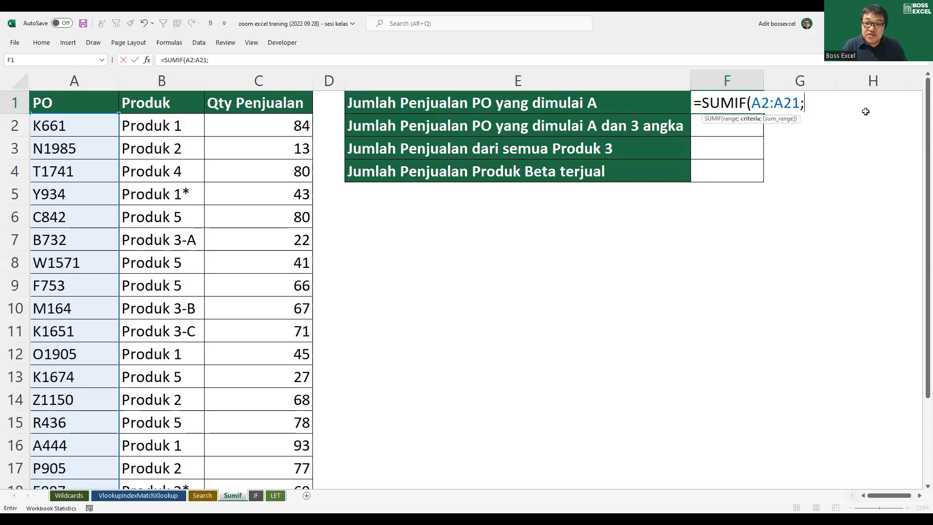
pyautogui.write('"')
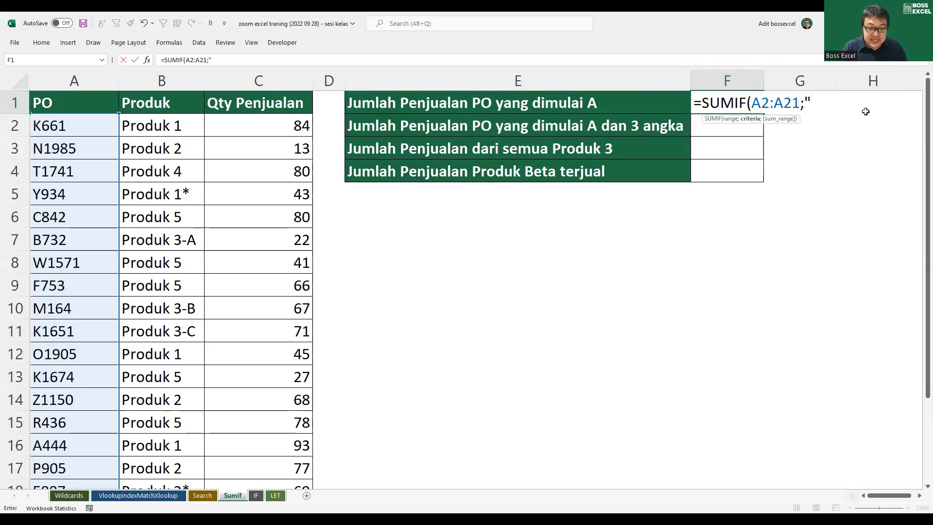
pyautogui.write('A*')
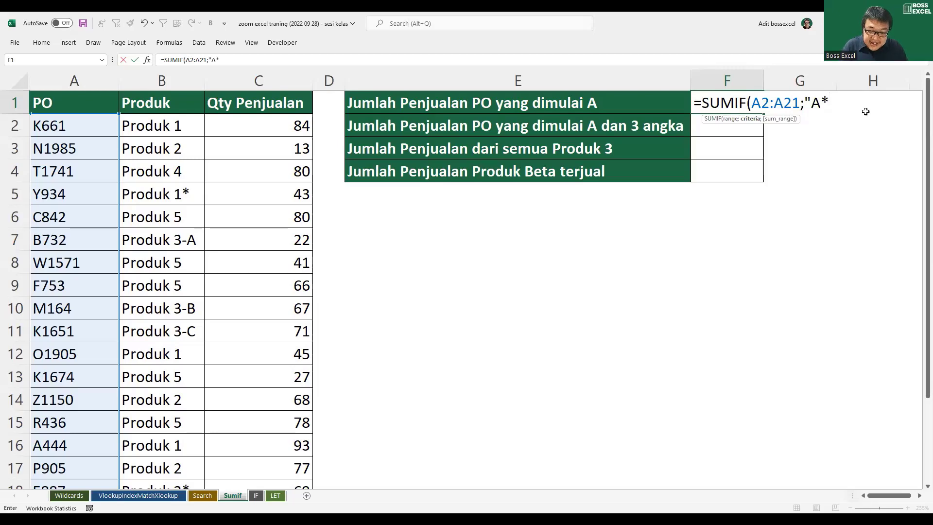
pyautogui.write('"')
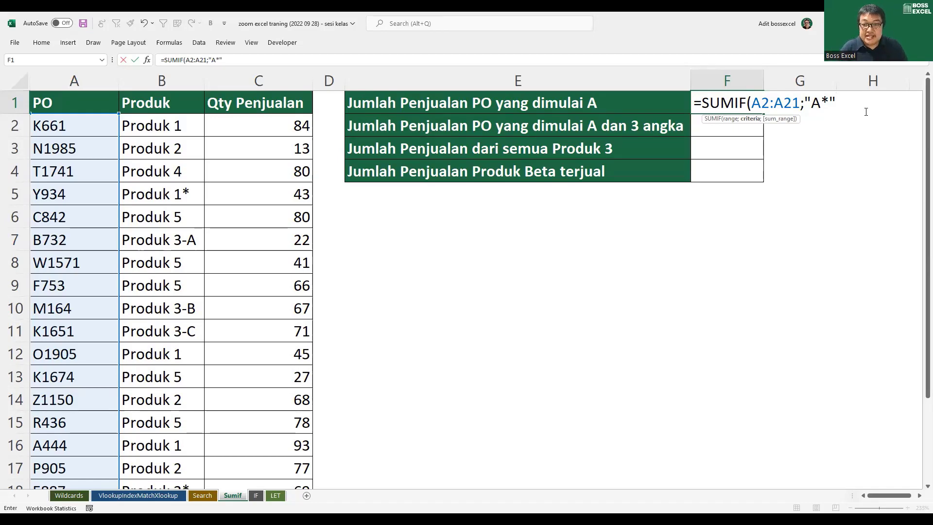
pyautogui.write(';')
pyautogui.click(291, 128)
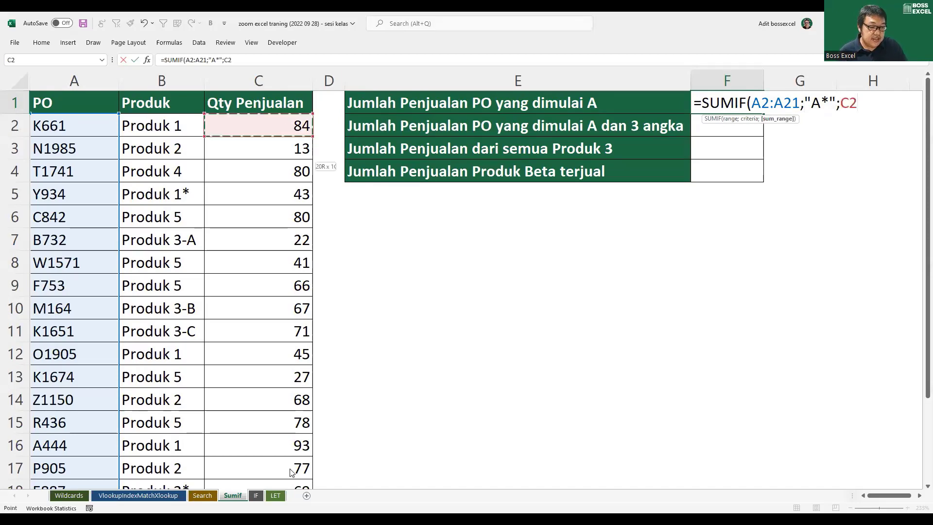
pyautogui.hotkey('ctrl', 'shift', 'Down')
pyautogui.scroll(2, 431, 389)
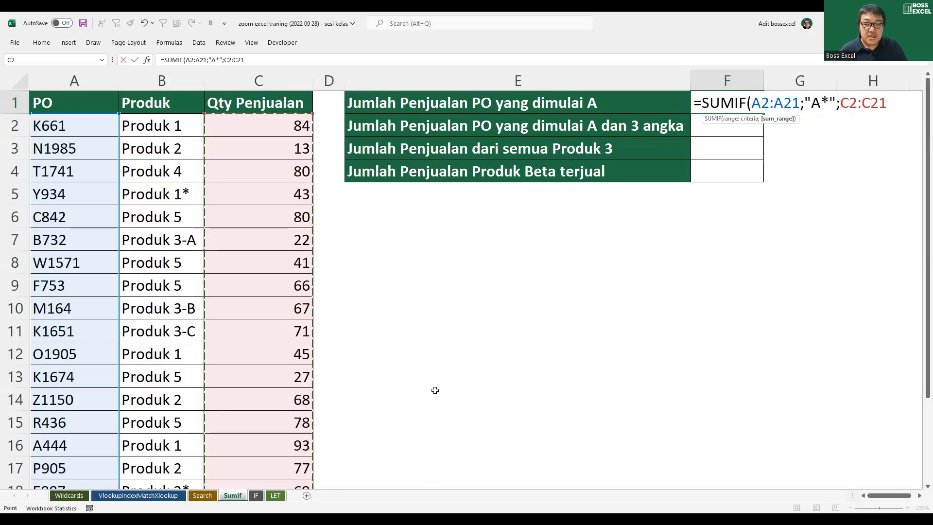
pyautogui.press('Return')
pyautogui.press('Up')
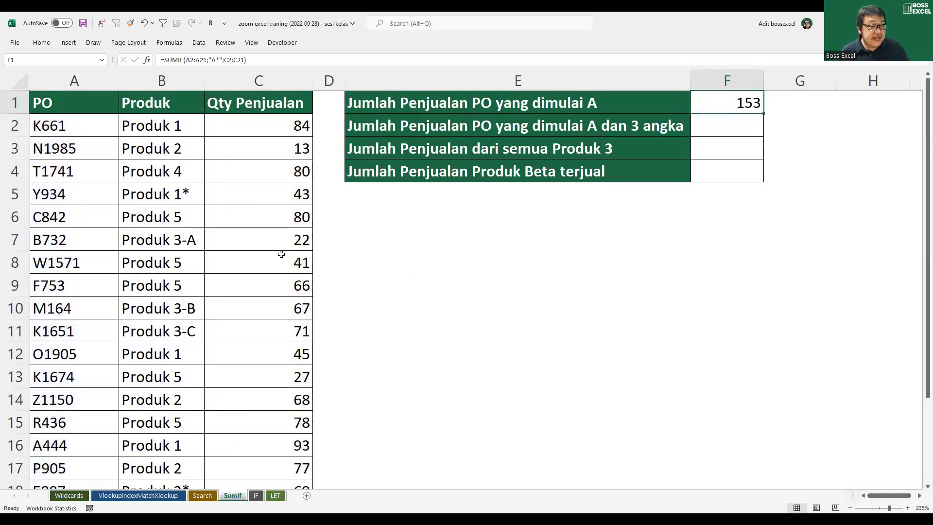
# - Mark the PO codes in A4:A15 as non-matching in red ink, tick A444, and circle its quantity in C16
pyautogui.scroll(-1, 274, 243)
pyautogui.scroll(-1, 265, 235)
pyautogui.scroll(-1, 215, 235)
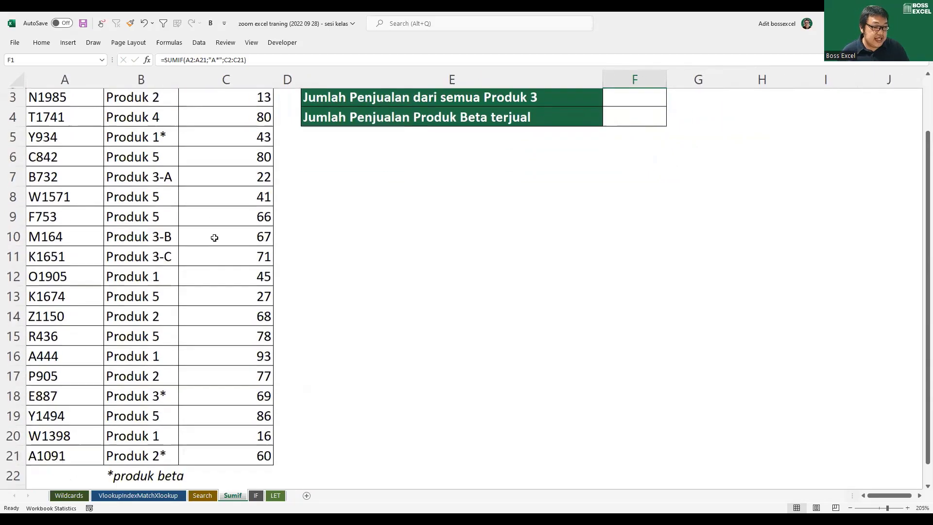
pyautogui.click(101, 23)
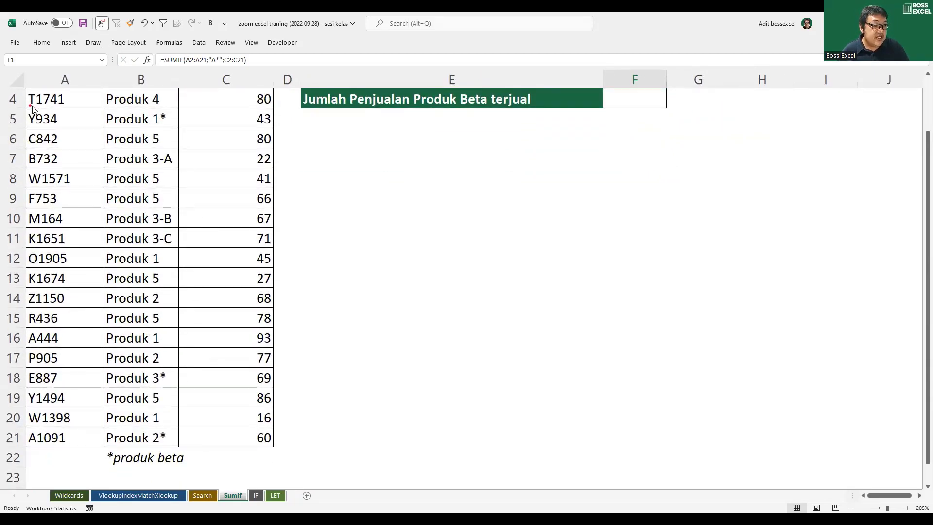
pyautogui.moveTo(29, 105)
pyautogui.mouseDown()
pyautogui.moveTo(79, 103)
pyautogui.moveTo(63, 106)
pyautogui.moveTo(77, 124)
pyautogui.mouseUp()
pyautogui.moveTo(77, 114)
pyautogui.mouseDown()
pyautogui.moveTo(66, 125)
pyautogui.moveTo(84, 205)
pyautogui.moveTo(73, 321)
pyautogui.moveTo(26, 329)
pyautogui.moveTo(44, 349)
pyautogui.moveTo(69, 335)
pyautogui.moveTo(78, 344)
pyautogui.moveTo(96, 325)
pyautogui.mouseUp()
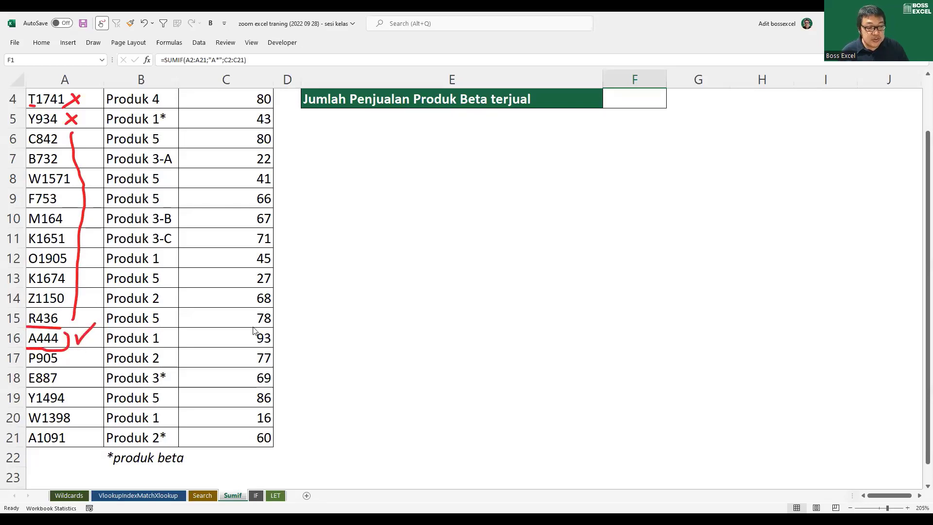
pyautogui.moveTo(272, 333)
pyautogui.mouseDown()
pyautogui.moveTo(276, 349)
pyautogui.moveTo(272, 332)
pyautogui.mouseUp()
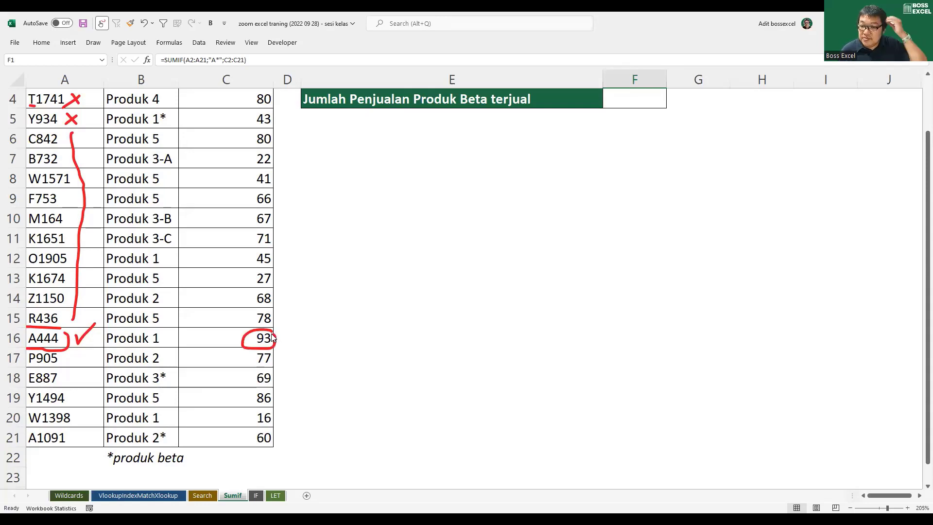
# - Draw a red line beside PO codes P905 to W1398, circle and tick A1091, and underline the digits of A444 and A1091
pyautogui.moveTo(74, 356)
pyautogui.mouseDown()
pyautogui.moveTo(79, 420)
pyautogui.moveTo(94, 425)
pyautogui.moveTo(31, 428)
pyautogui.moveTo(59, 457)
pyautogui.moveTo(70, 444)
pyautogui.mouseUp()
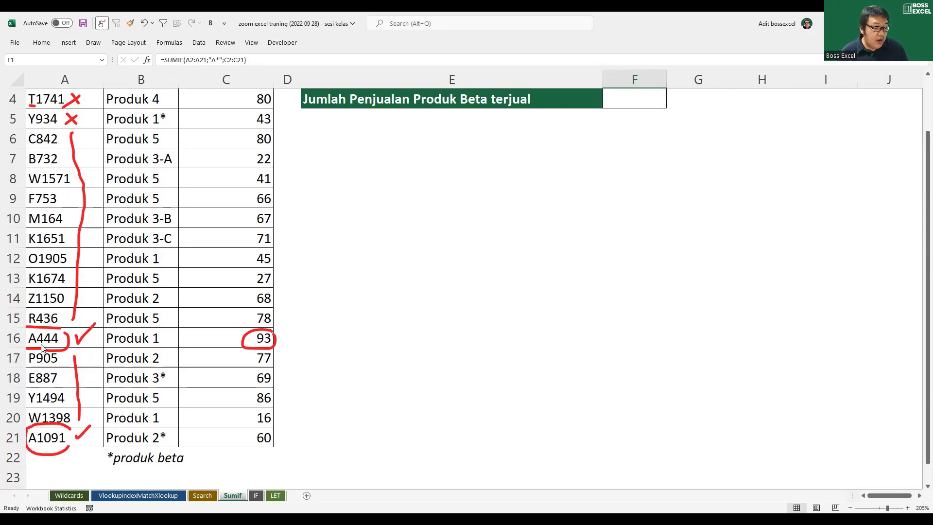
pyautogui.moveTo(42, 345); pyautogui.dragTo(57, 349)
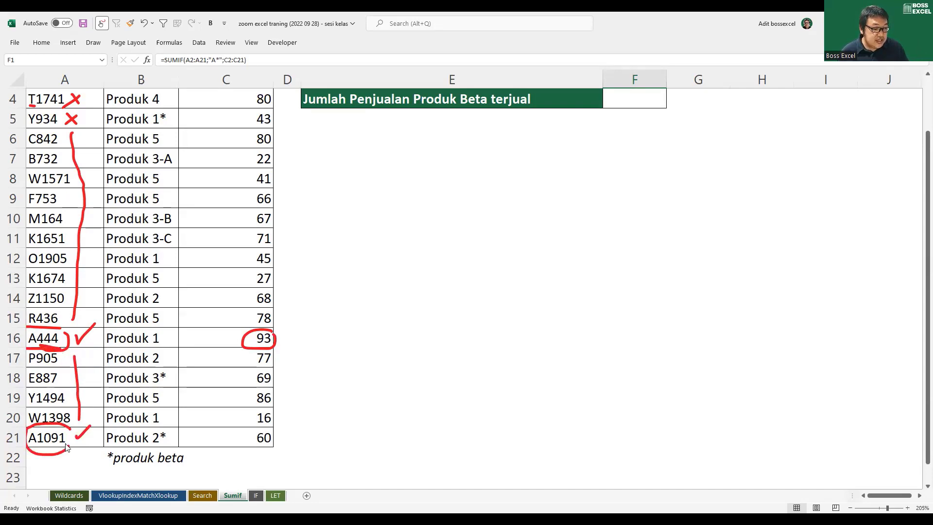
pyautogui.moveTo(45, 443); pyautogui.dragTo(58, 445)
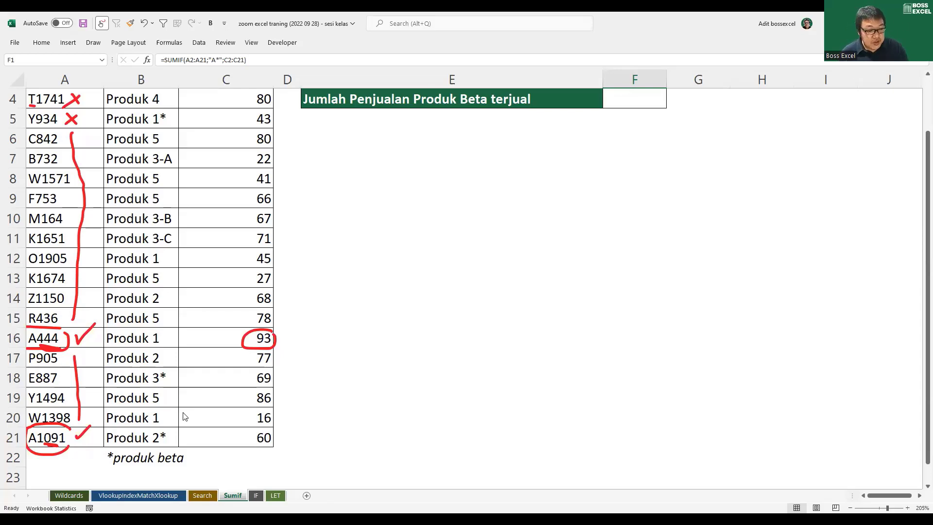
# - Circle the quantity of PO A1091 in C21 in red ink and leave inking mode
pyautogui.moveTo(275, 431)
pyautogui.mouseDown()
pyautogui.moveTo(247, 449)
pyautogui.moveTo(277, 429)
pyautogui.mouseUp()
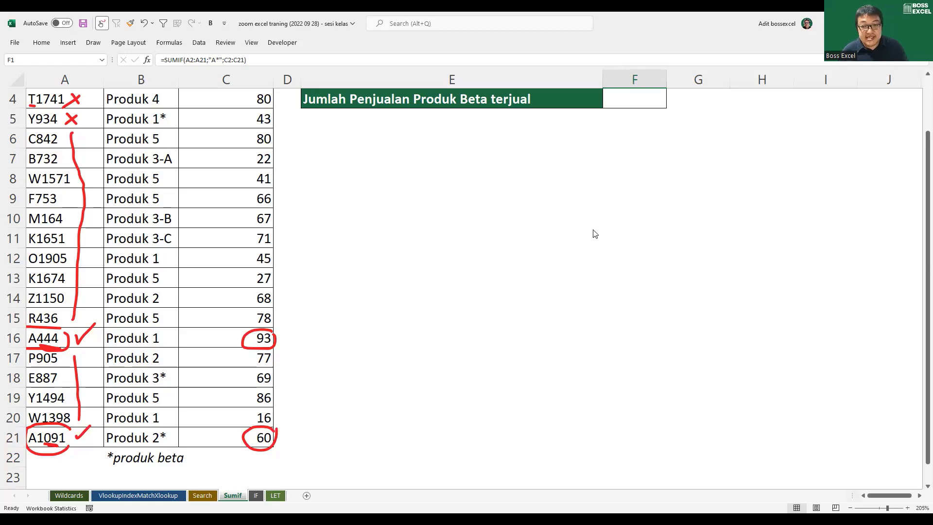
pyautogui.press('Escape')
pyautogui.scroll(1, 595, 234)
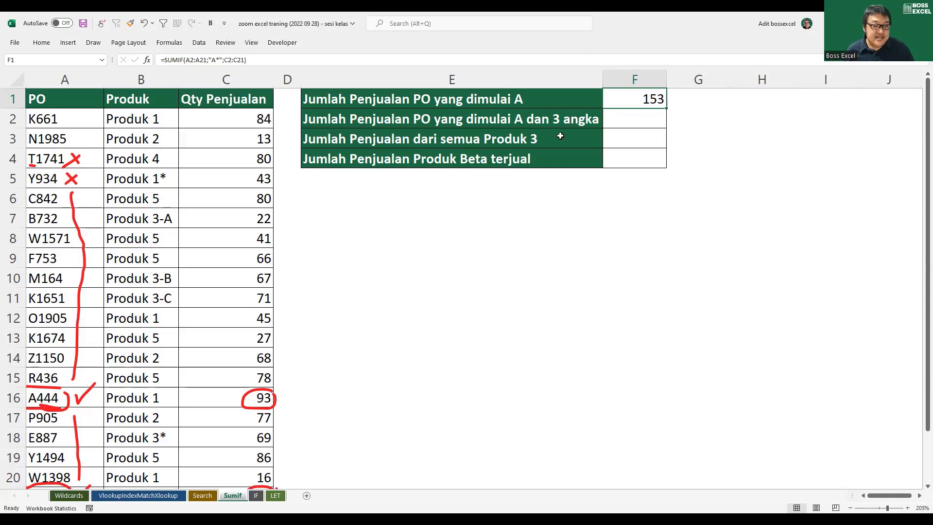
# - Start a SUMIF formula in F2 with the whole PO column A:A as the range to test
pyautogui.click(622, 118)
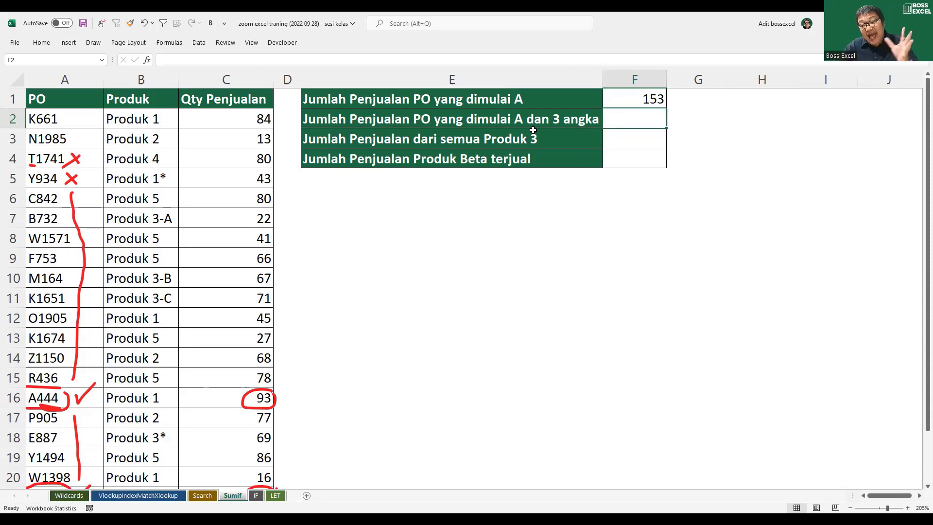
pyautogui.scroll(-2, 533, 130)
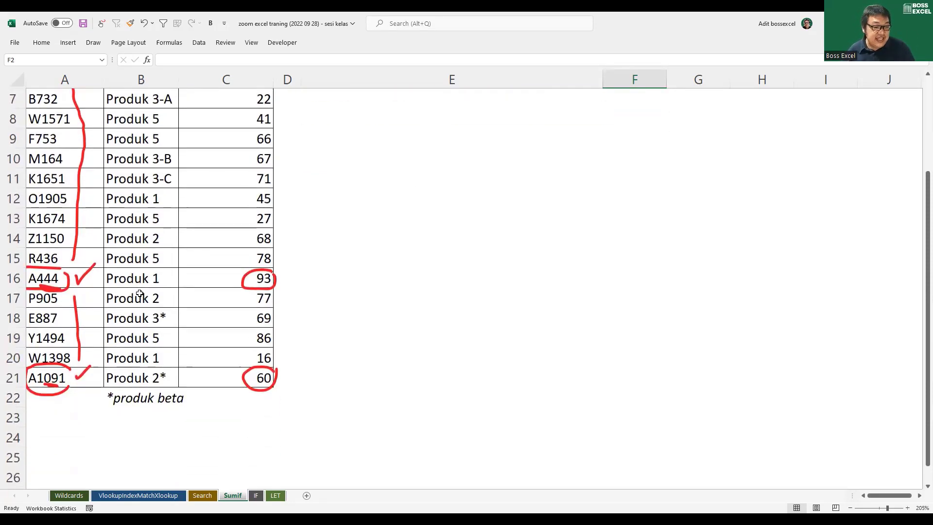
pyautogui.click(93, 282)
pyautogui.click(93, 378)
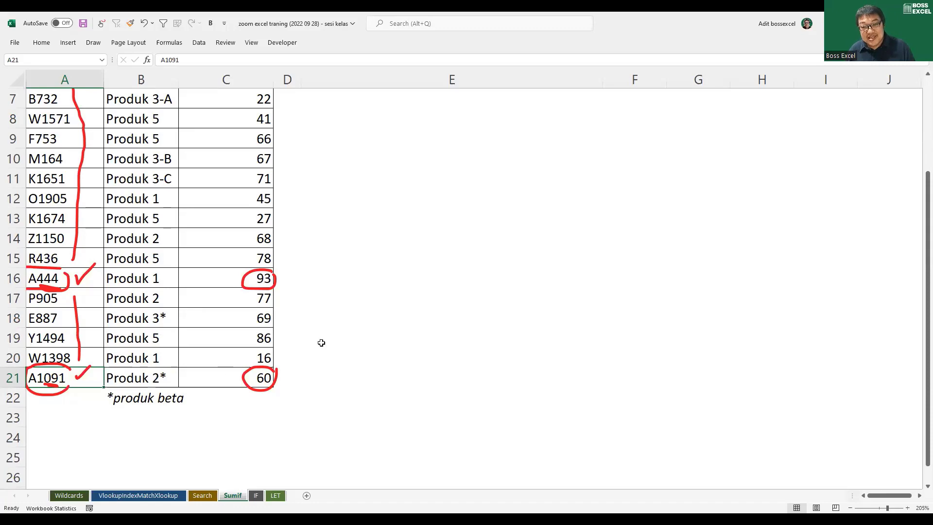
pyautogui.scroll(2, 389, 291)
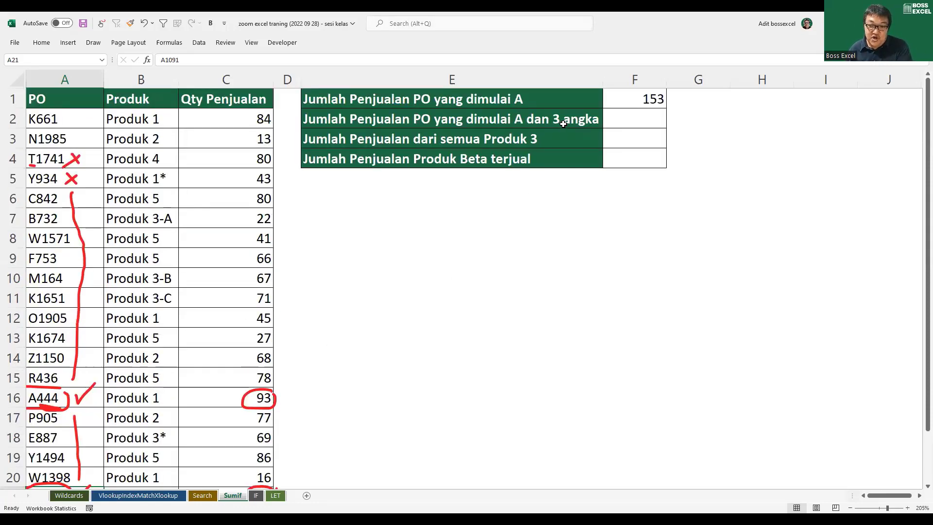
pyautogui.click(632, 122)
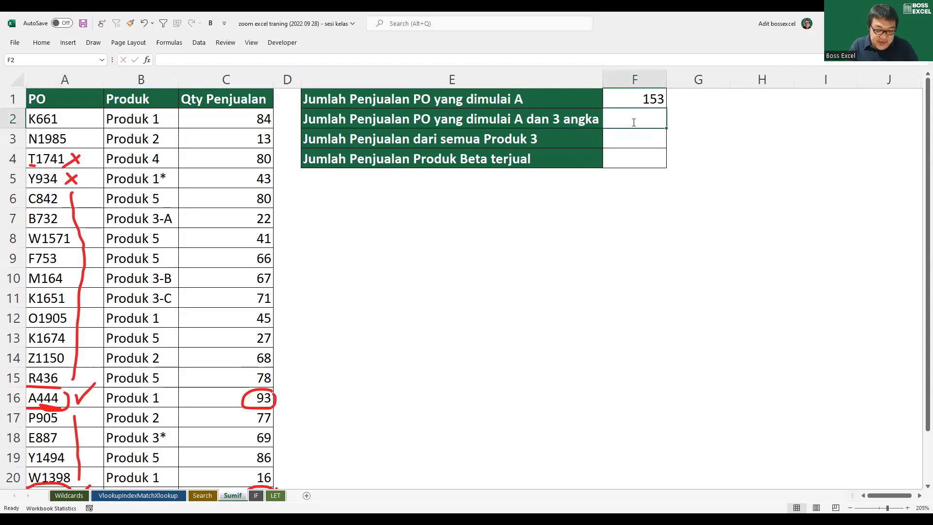
pyautogui.write('=SUMIF(')
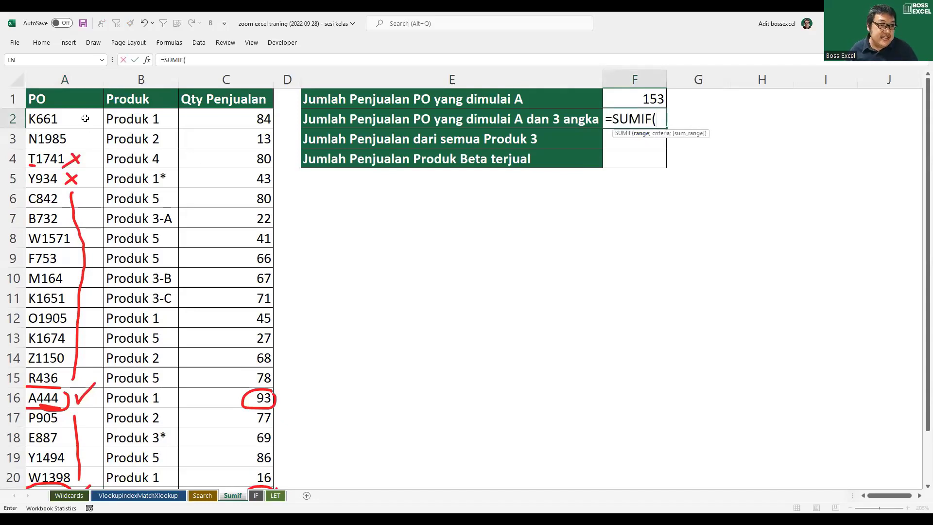
pyautogui.click(81, 82)
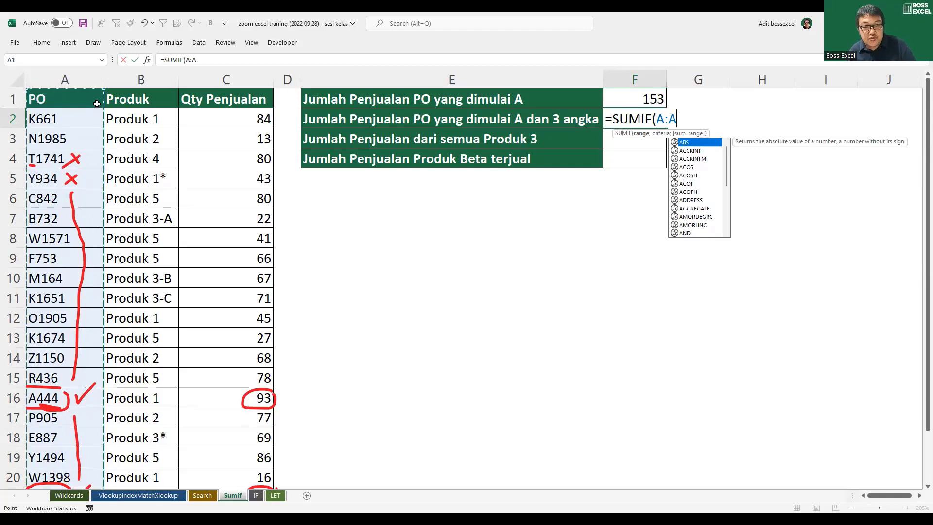
pyautogui.write(';')
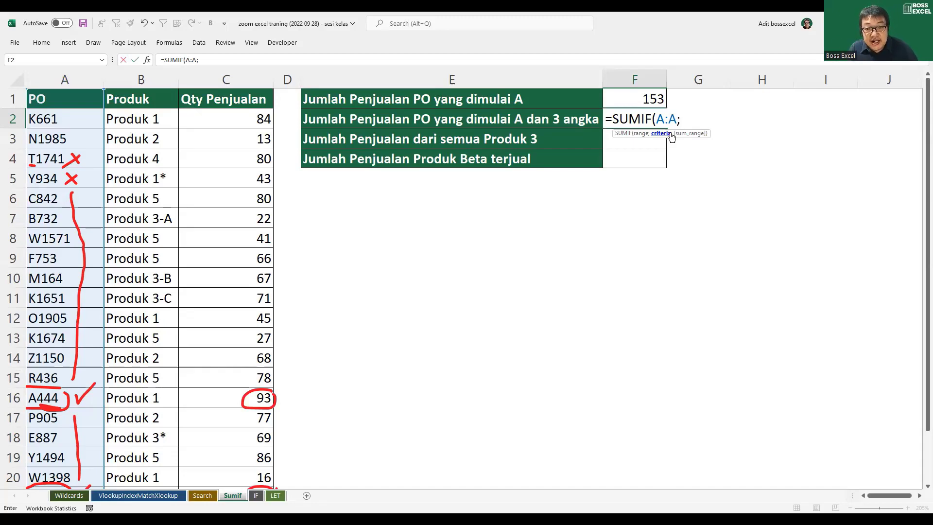
# - Complete the F2 SUMIF formula with the criterion "A???" and the sum range C:C
pyautogui.write('"A')
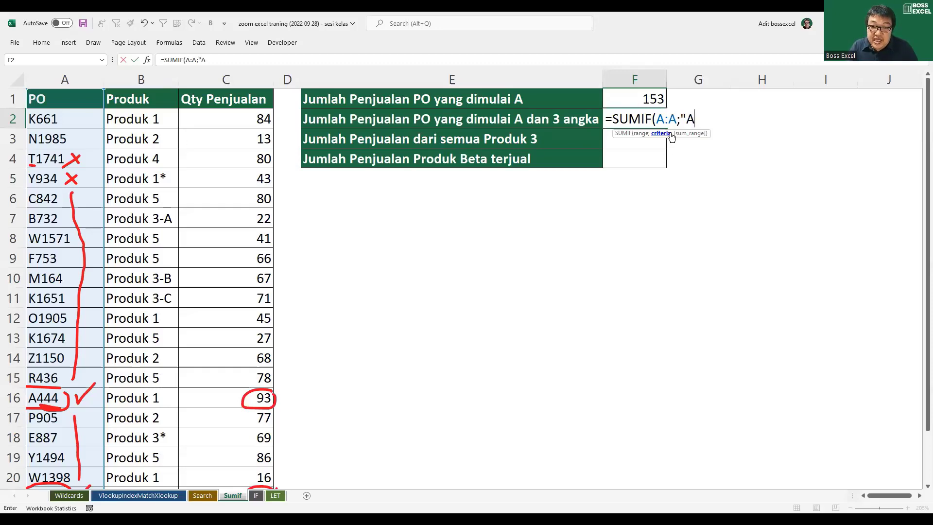
pyautogui.write('?')
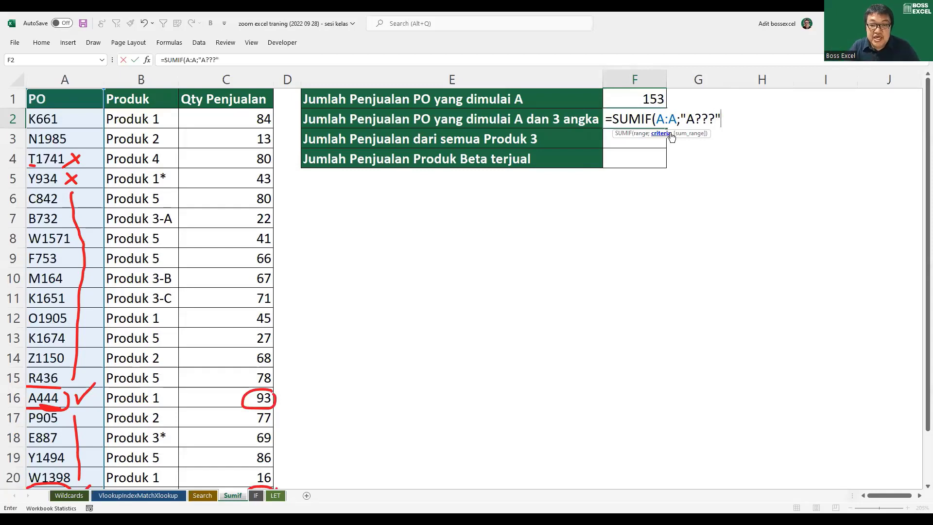
pyautogui.write(';')
pyautogui.click(250, 76)
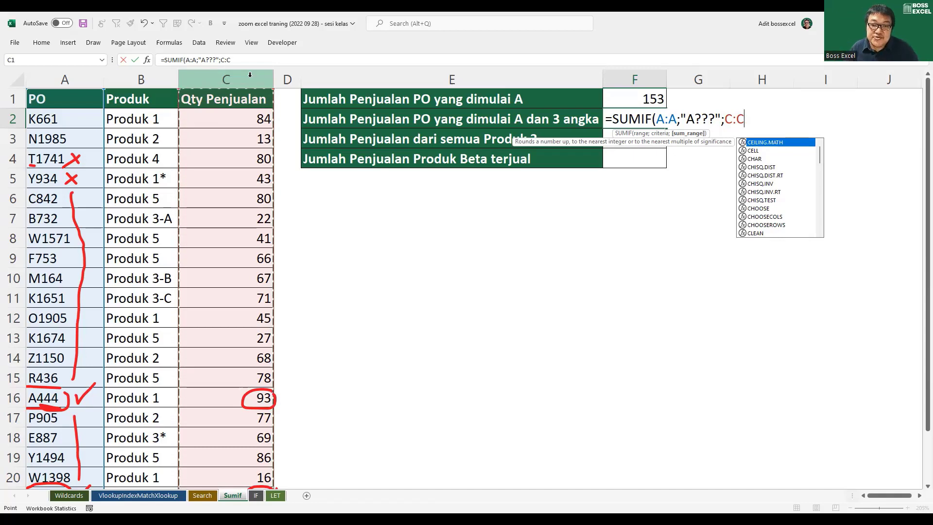
pyautogui.press('Return')
# - Check the F2 total against the circled quantity in C16 and review the formula's "A???" criterion
pyautogui.press('Up')
pyautogui.scroll(-3, 289, 243)
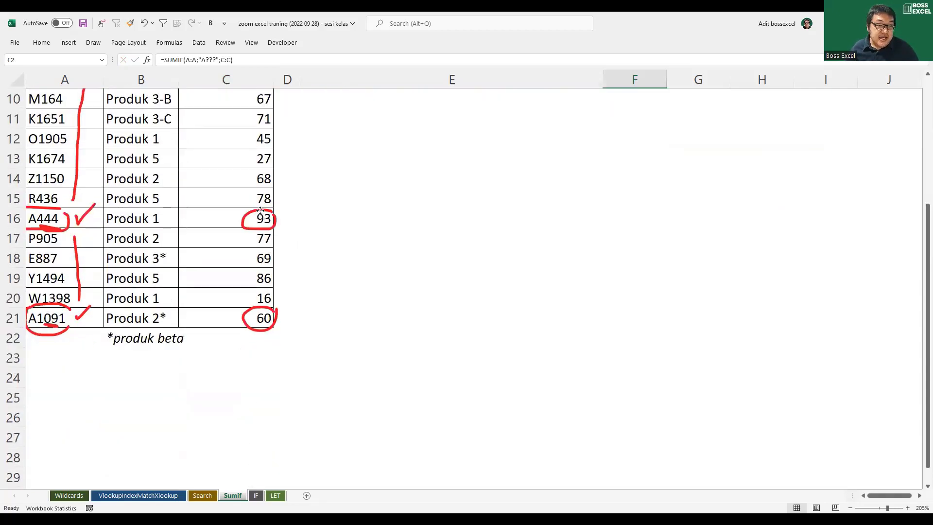
pyautogui.click(259, 209)
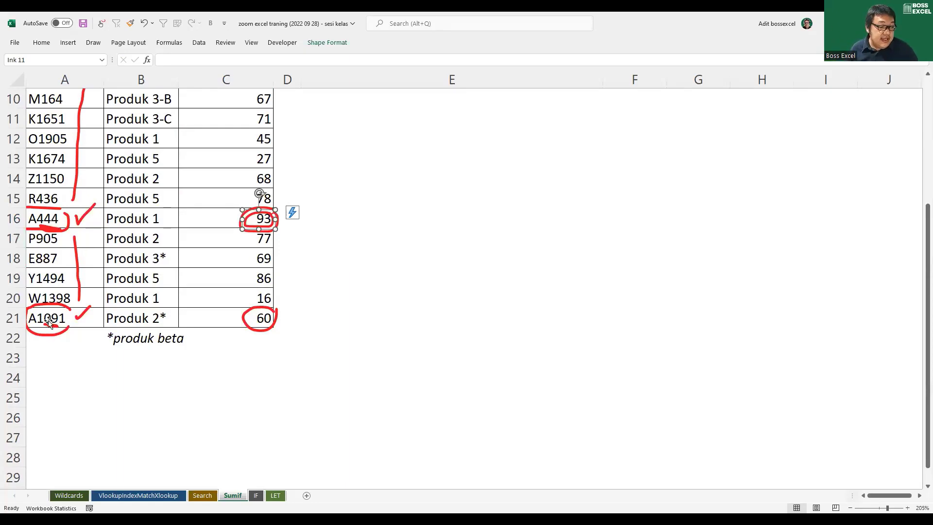
pyautogui.scroll(3, 316, 318)
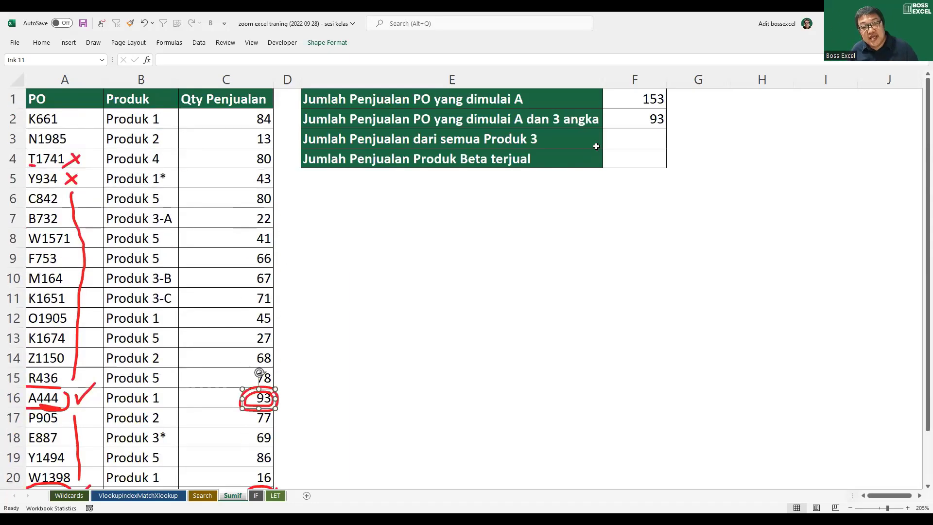
pyautogui.click(638, 116)
pyautogui.doubleClick(638, 117)
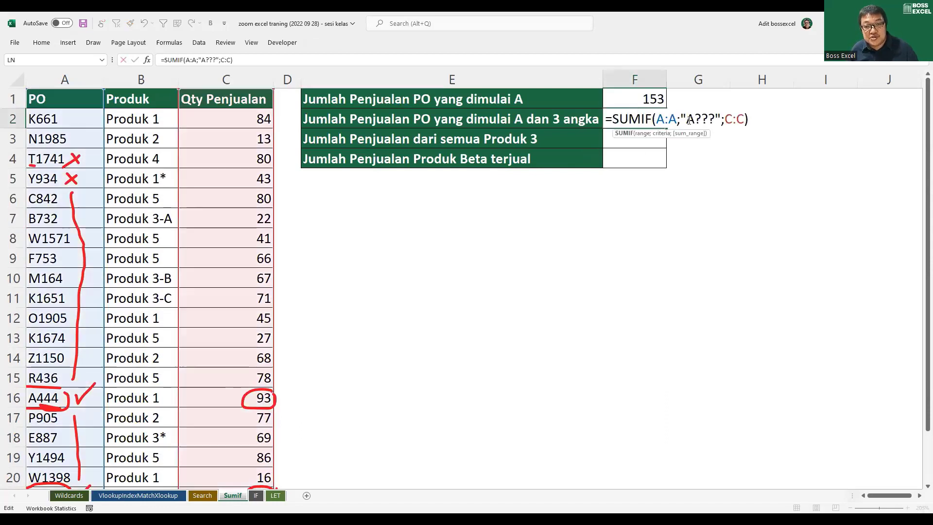
pyautogui.moveTo(705, 115); pyautogui.dragTo(716, 117)
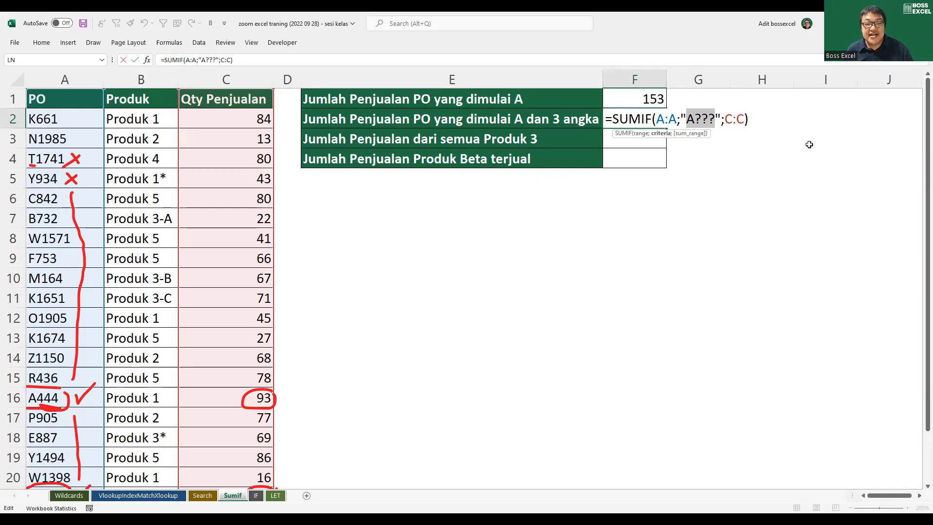
pyautogui.hotkey('ctrl', 'Return')
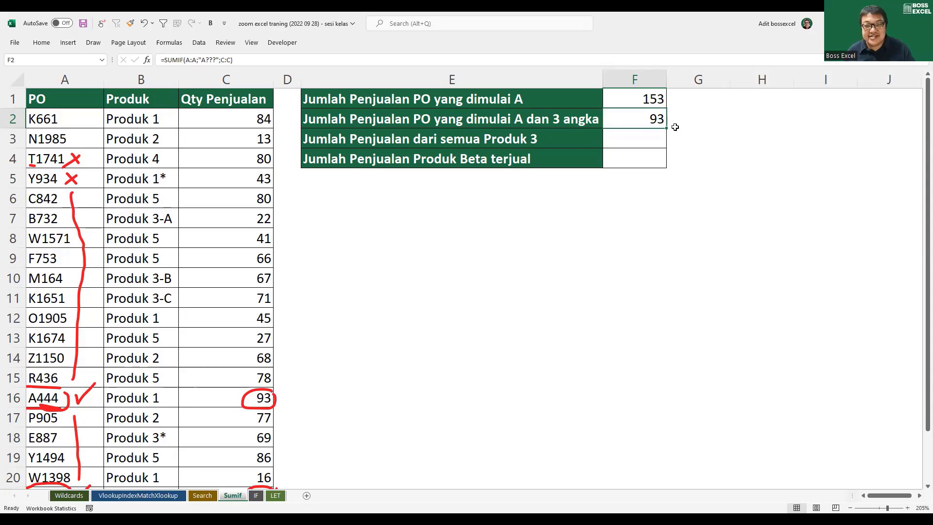
# - Review the Produk 3 variants in B7:B11 and start a SUMIF formula in F3 with B:B as the range to test
pyautogui.click(649, 143)
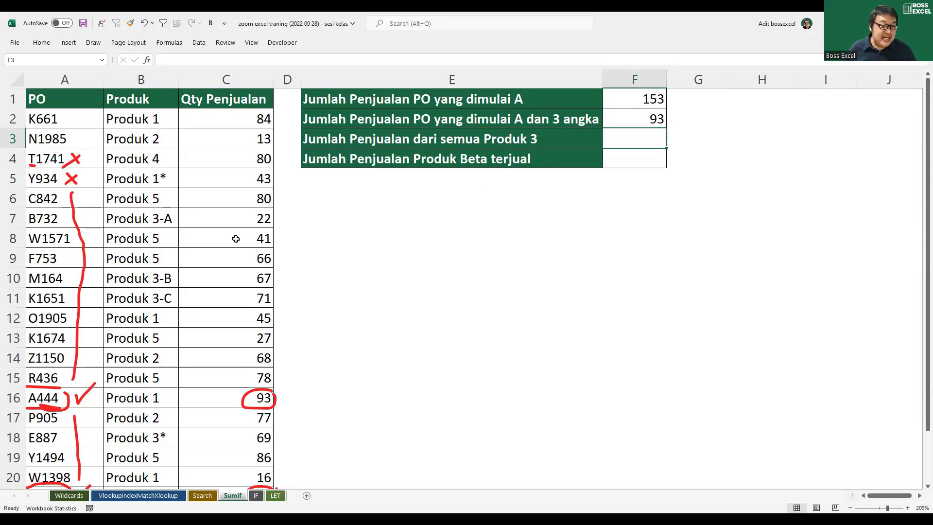
pyautogui.click(169, 220)
pyautogui.press('Down')
pyautogui.press('Down')
pyautogui.press('Down')
pyautogui.press('Down')
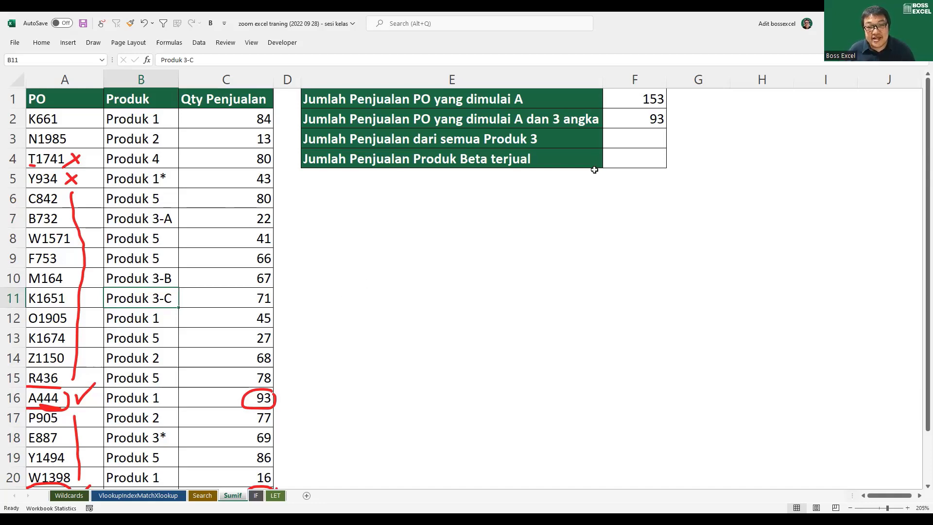
pyautogui.click(615, 141)
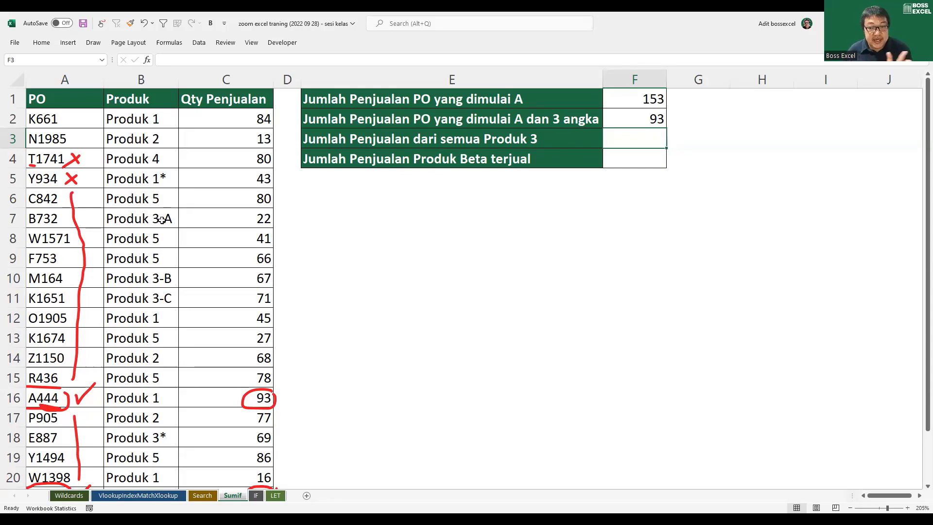
pyautogui.write('=')
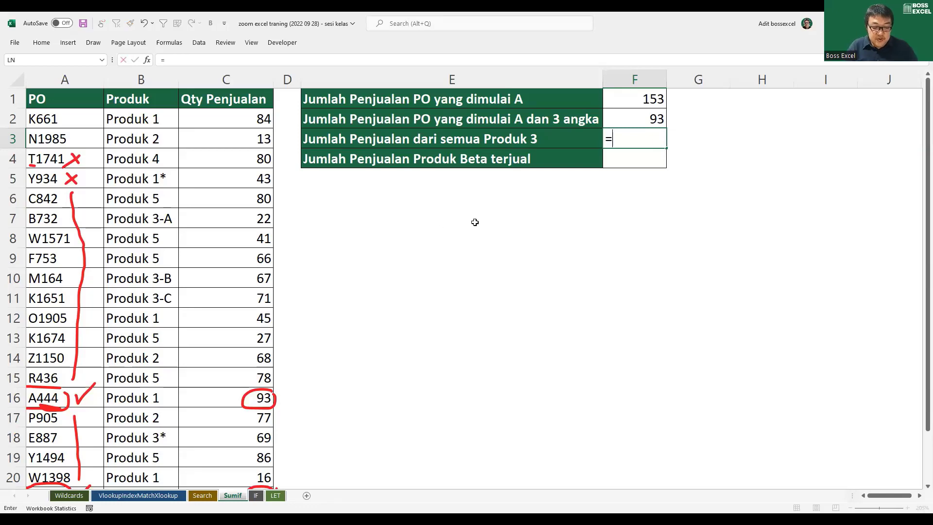
pyautogui.write('sumif')
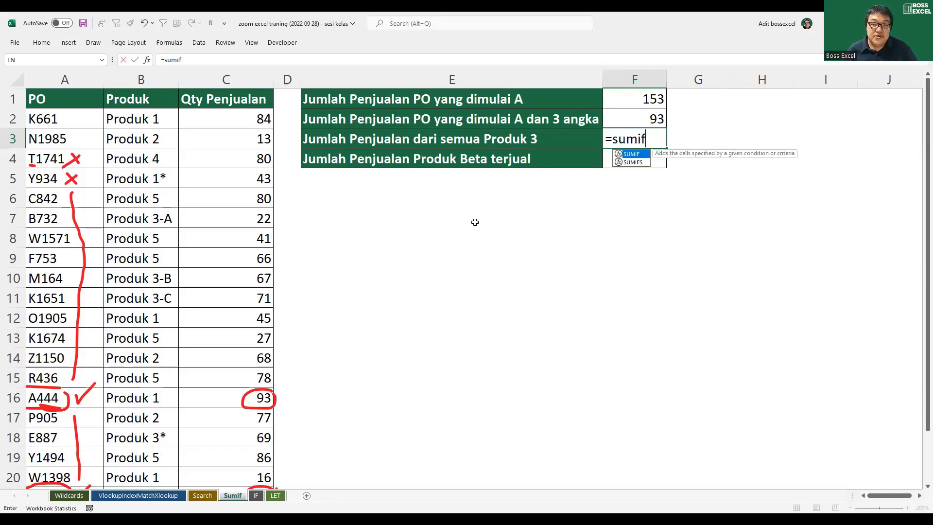
pyautogui.press('Tab')
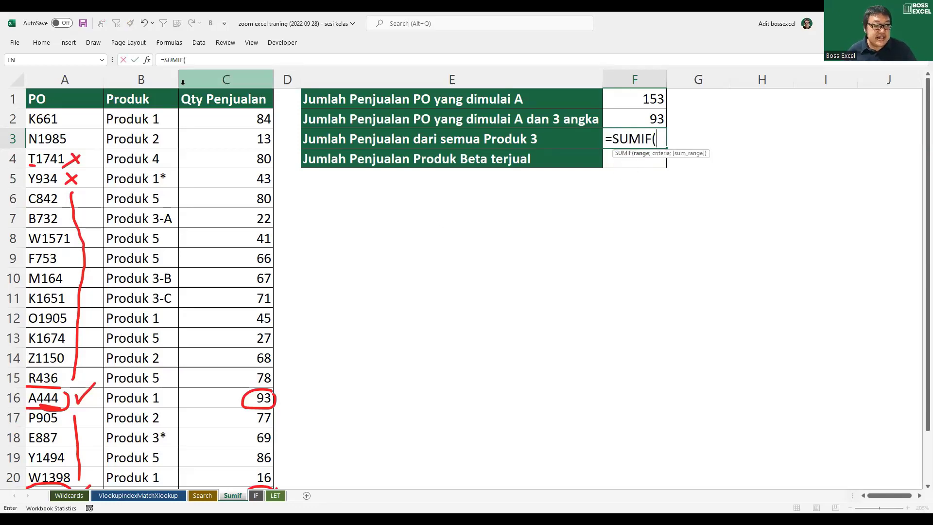
pyautogui.click(163, 82)
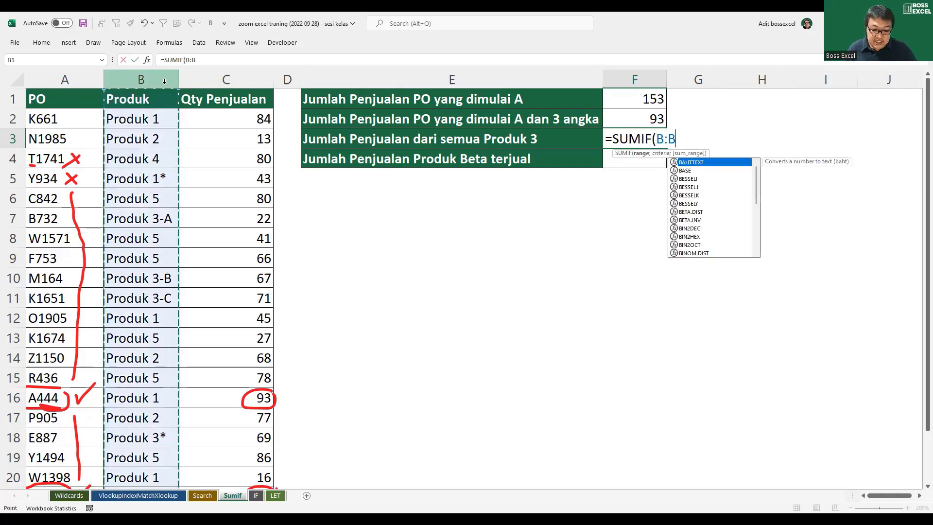
# - Complete the F3 SUMIF formula with the criterion "*3-*" and the sum range C:C
pyautogui.write(';"*3-*')
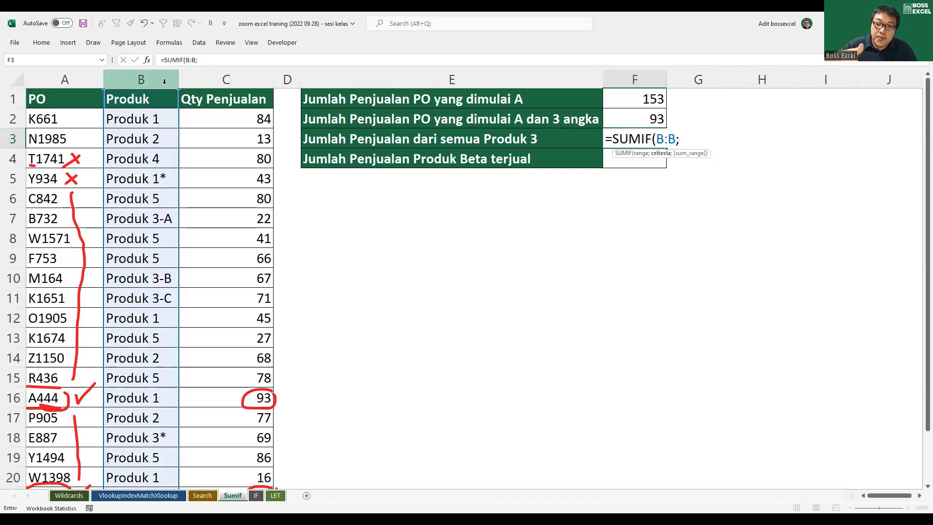
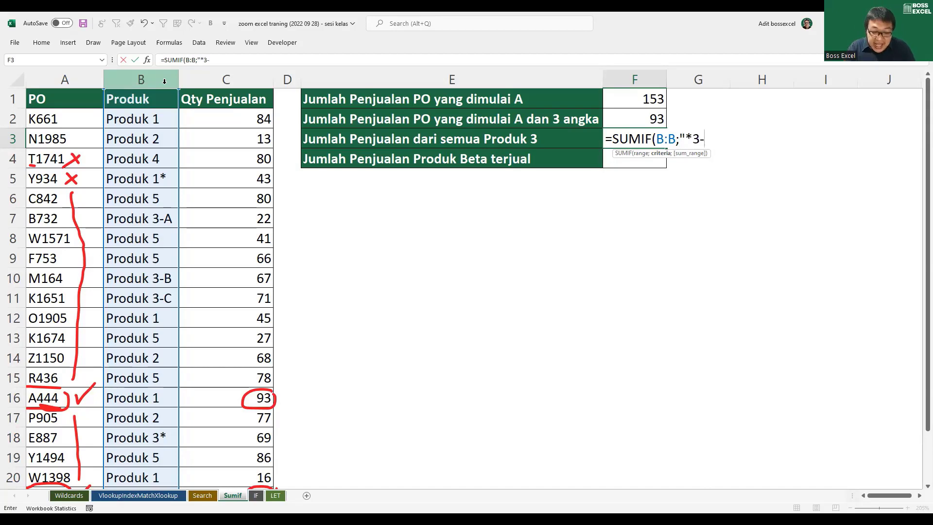
pyautogui.write('*')
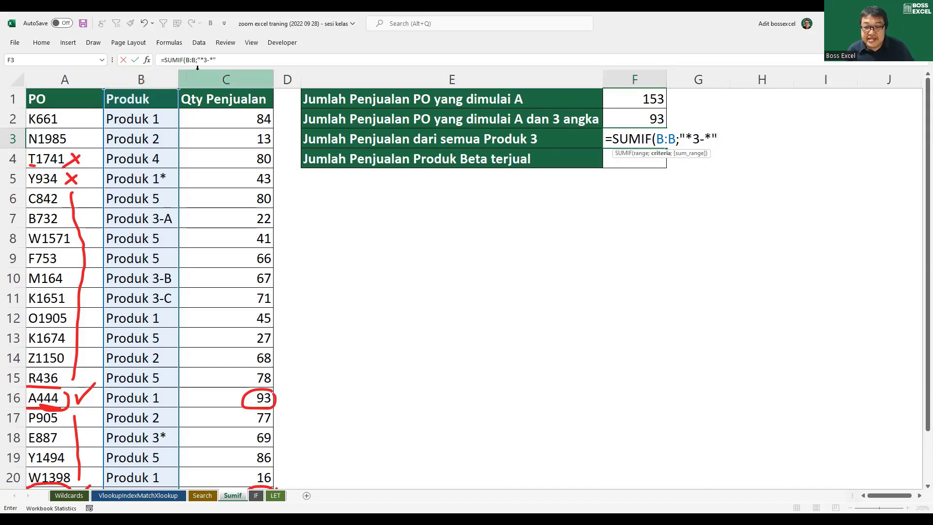
pyautogui.moveTo(703, 140); pyautogui.dragTo(694, 139)
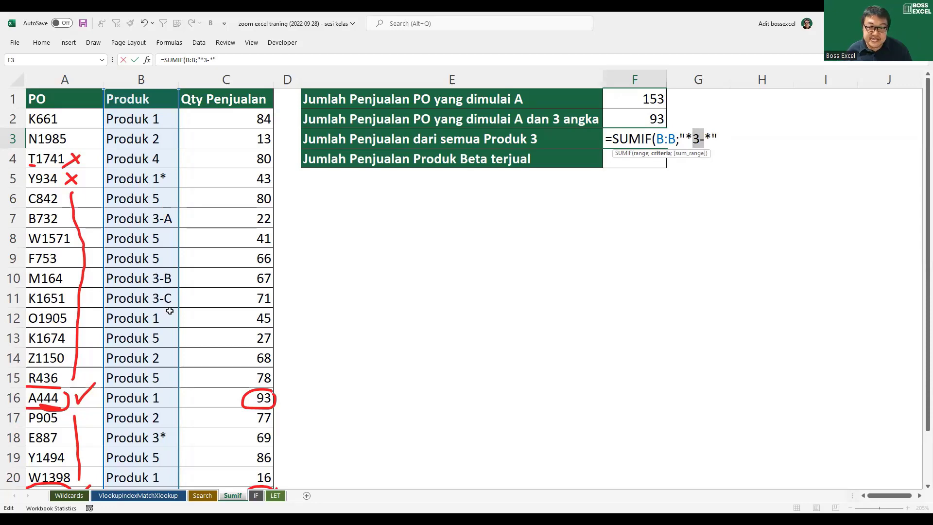
pyautogui.click(724, 141)
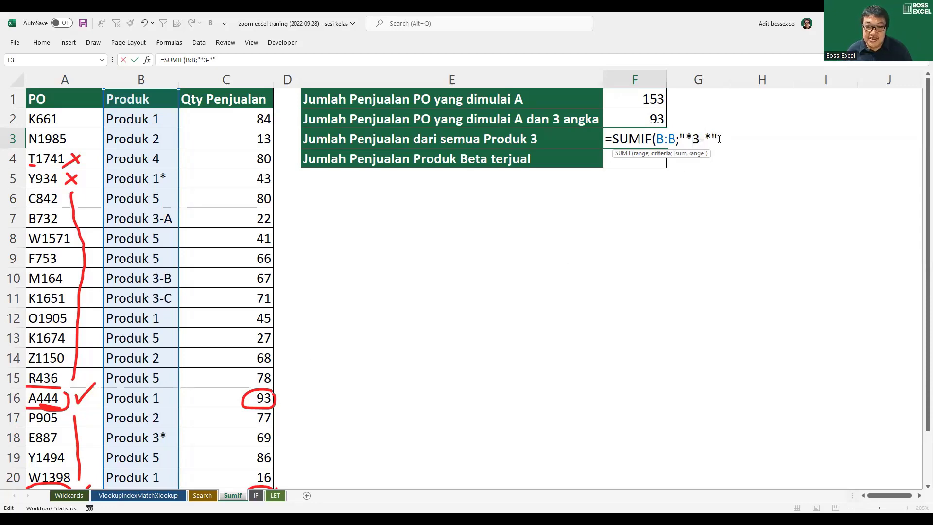
pyautogui.write(';')
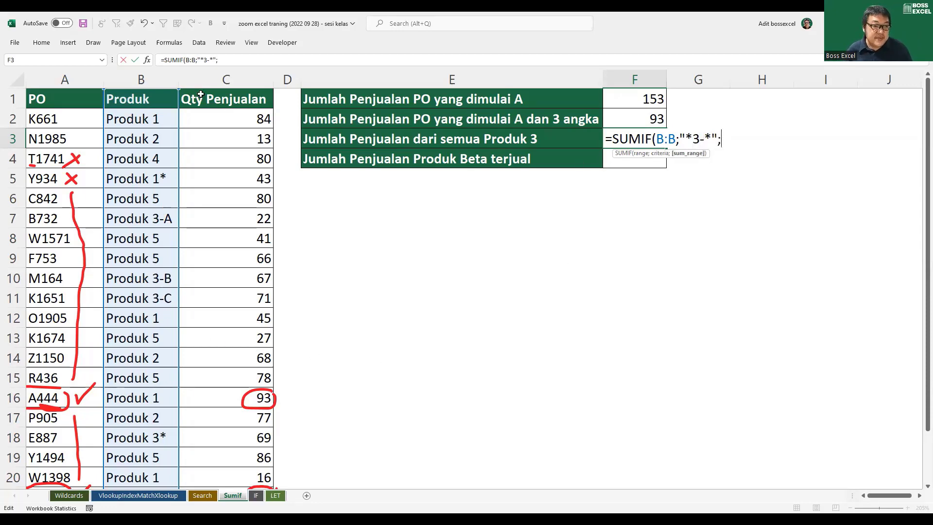
pyautogui.click(226, 80)
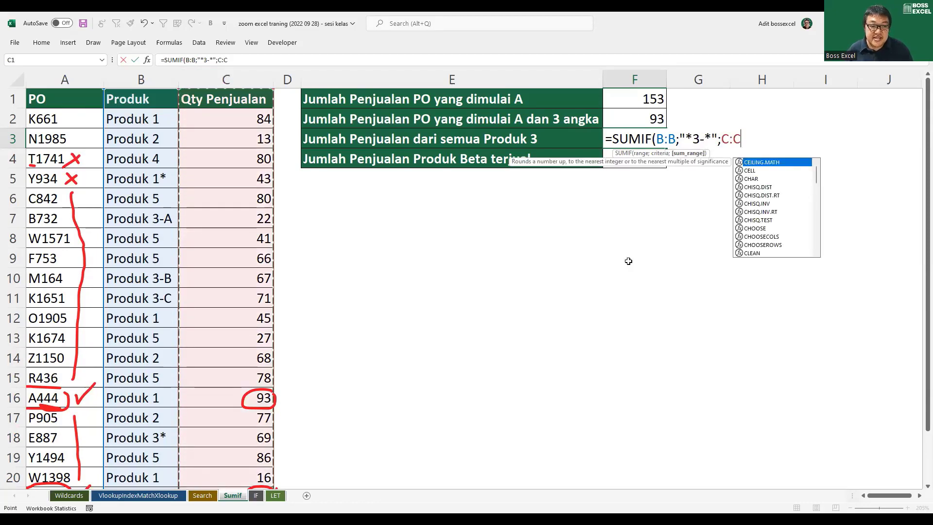
pyautogui.press('Return')
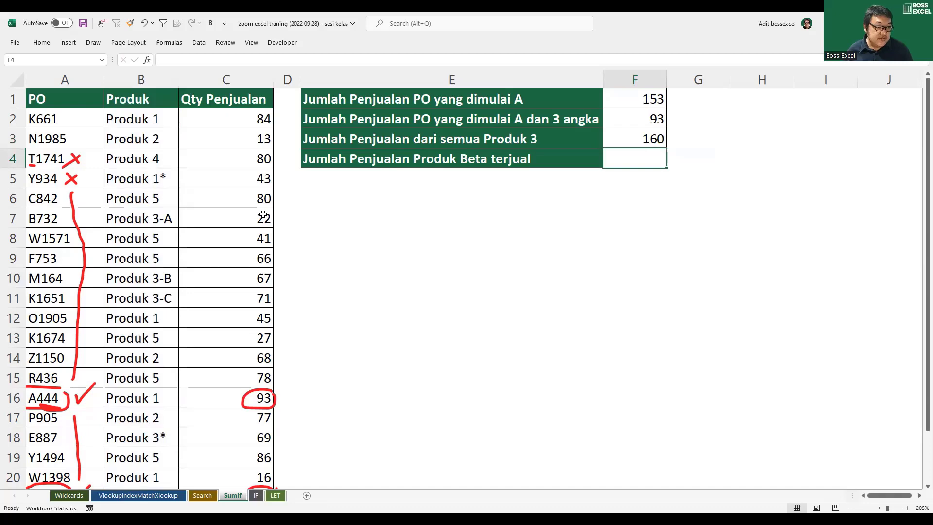
# - Check the F3 total by selecting the Produk 3 quantities in C7, C10 and C11 together and reading their sum
pyautogui.click(263, 215)
pyautogui.keyDown('ctrl'); pyautogui.click(266, 275); pyautogui.keyUp('ctrl')
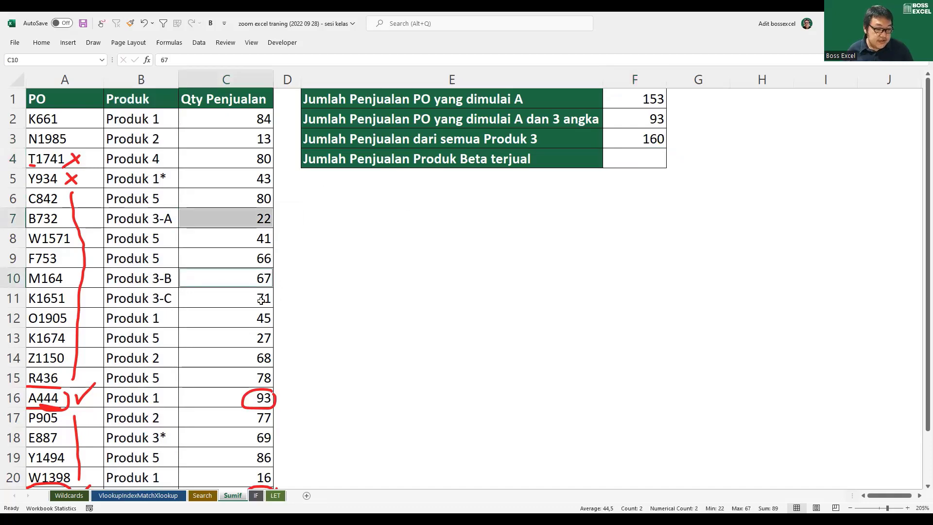
pyautogui.keyDown('ctrl'); pyautogui.click(261, 301); pyautogui.keyUp('ctrl')
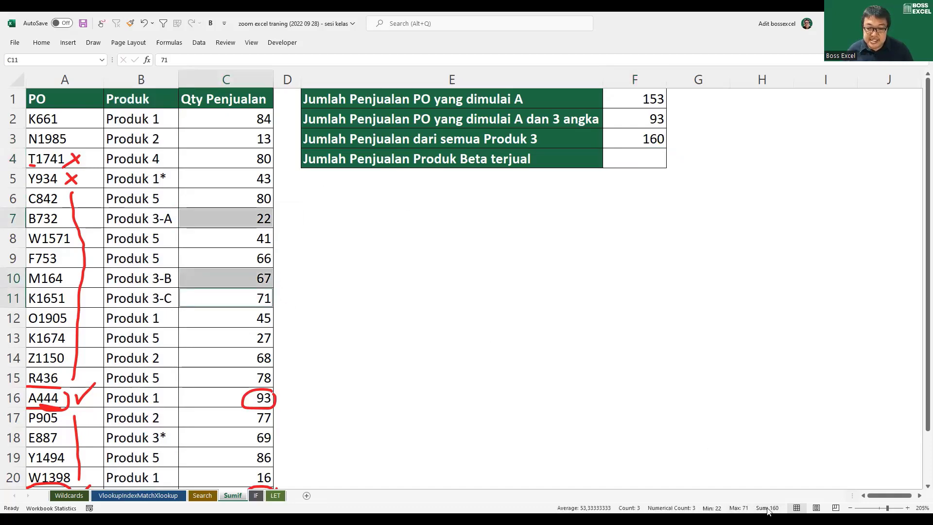
pyautogui.click(341, 254)
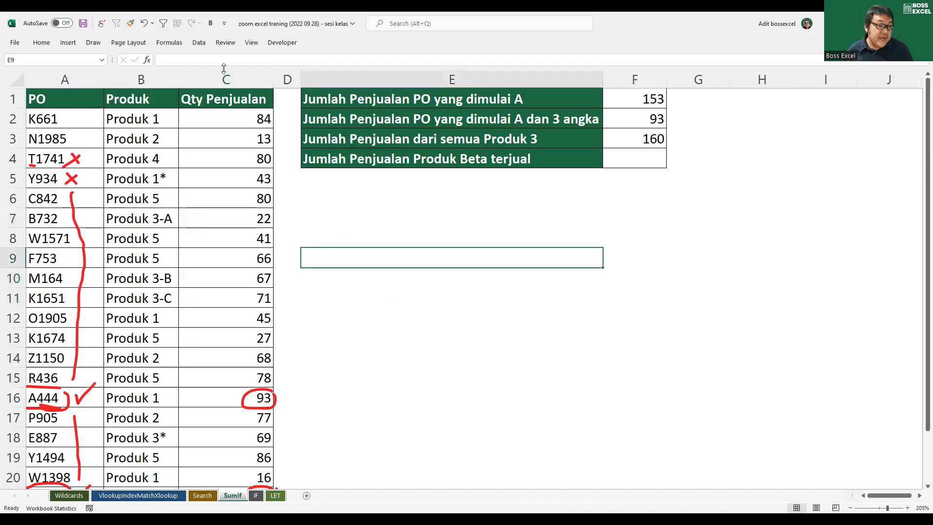
# - Set the drawing pen to blue and mark crosses beside the non-matching products in B2 and B3
pyautogui.click(92, 43)
pyautogui.click(90, 72)
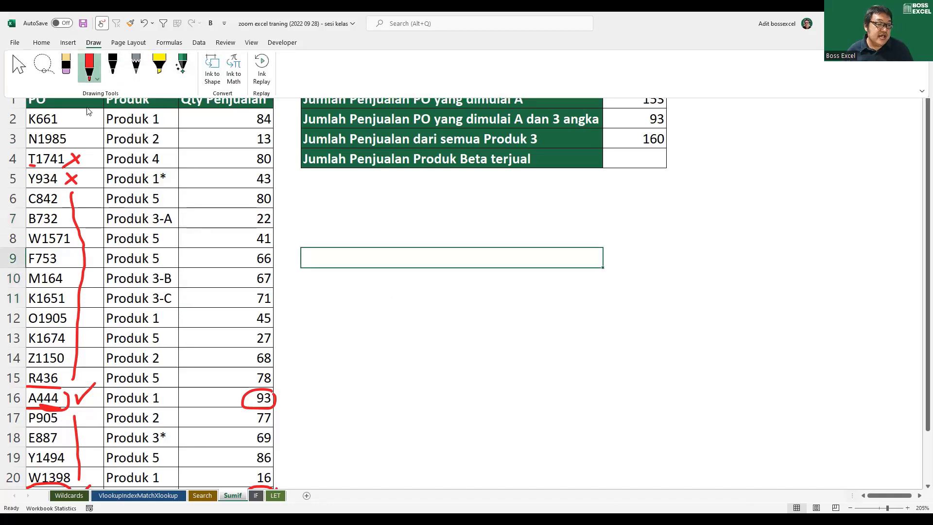
pyautogui.click(98, 81)
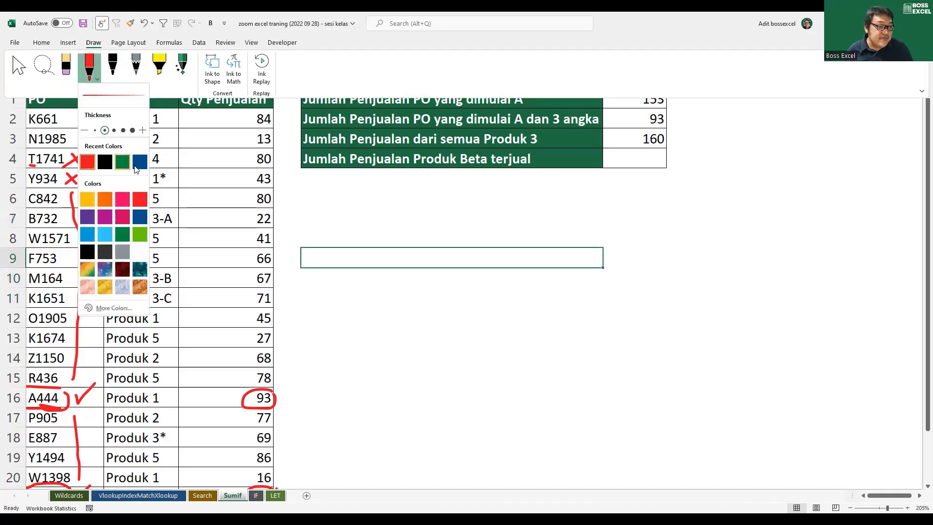
pyautogui.click(140, 162)
pyautogui.click(178, 132)
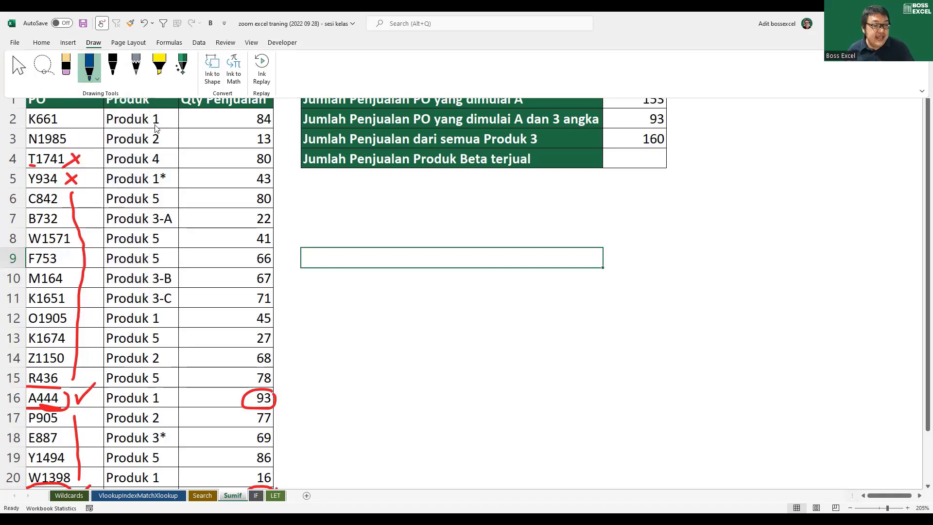
pyautogui.moveTo(161, 119); pyautogui.dragTo(172, 128)
pyautogui.moveTo(172, 119)
pyautogui.mouseDown()
pyautogui.moveTo(159, 130)
pyautogui.moveTo(173, 144)
pyautogui.mouseUp()
# - Line through B4:B6, then mark the "3-" match in B7, B10 and B11, with asterisks around it in B7
pyautogui.moveTo(173, 135)
pyautogui.mouseDown()
pyautogui.moveTo(163, 147)
pyautogui.moveTo(171, 200)
pyautogui.moveTo(150, 222)
pyautogui.moveTo(163, 219)
pyautogui.mouseUp()
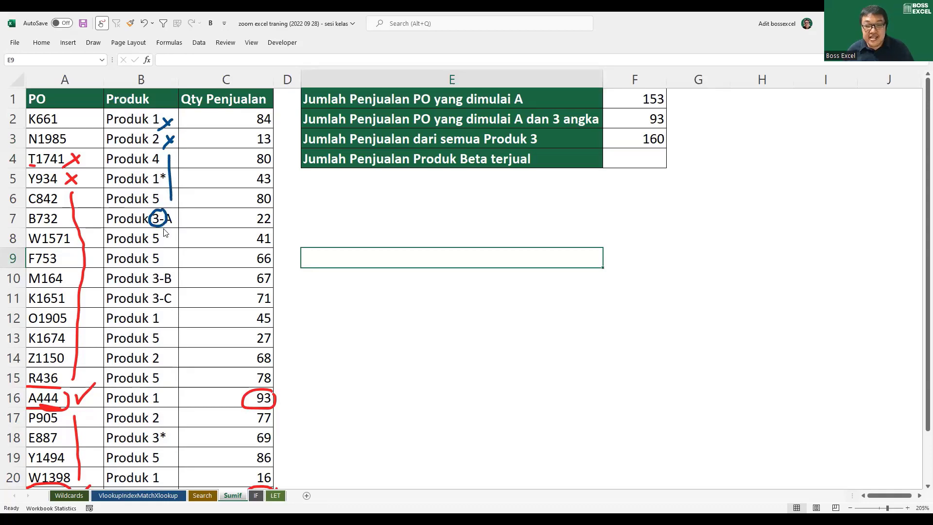
pyautogui.moveTo(107, 227)
pyautogui.mouseDown()
pyautogui.moveTo(150, 228)
pyautogui.moveTo(125, 217)
pyautogui.moveTo(117, 217)
pyautogui.moveTo(173, 224)
pyautogui.moveTo(182, 211)
pyautogui.mouseUp()
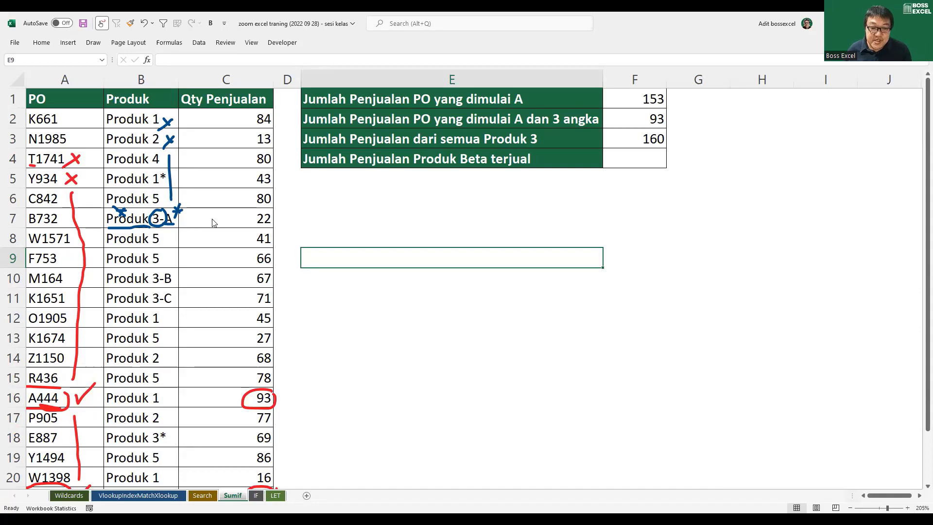
pyautogui.moveTo(164, 272)
pyautogui.mouseDown()
pyautogui.moveTo(151, 273)
pyautogui.moveTo(150, 289)
pyautogui.moveTo(165, 291)
pyautogui.moveTo(155, 311)
pyautogui.moveTo(168, 287)
pyautogui.mouseUp()
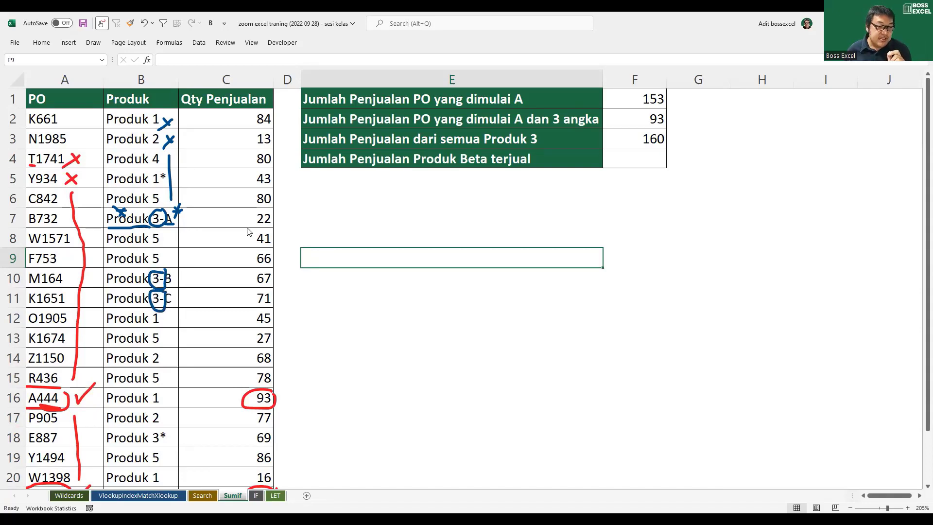
# - Tick the matching quantities in C7, C10 and C11 in blue ink and stop drawing
pyautogui.moveTo(245, 218); pyautogui.dragTo(261, 208)
pyautogui.moveTo(240, 280); pyautogui.dragTo(265, 263)
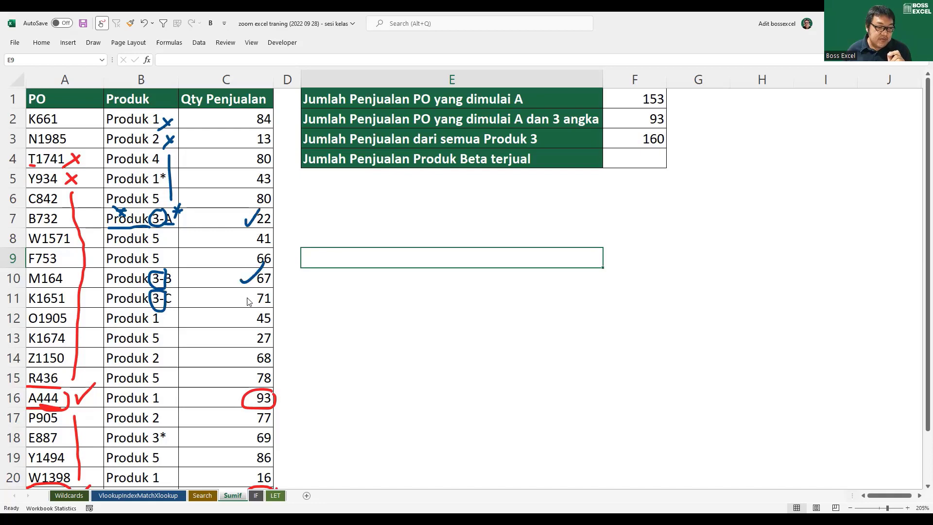
pyautogui.moveTo(240, 299); pyautogui.dragTo(264, 292)
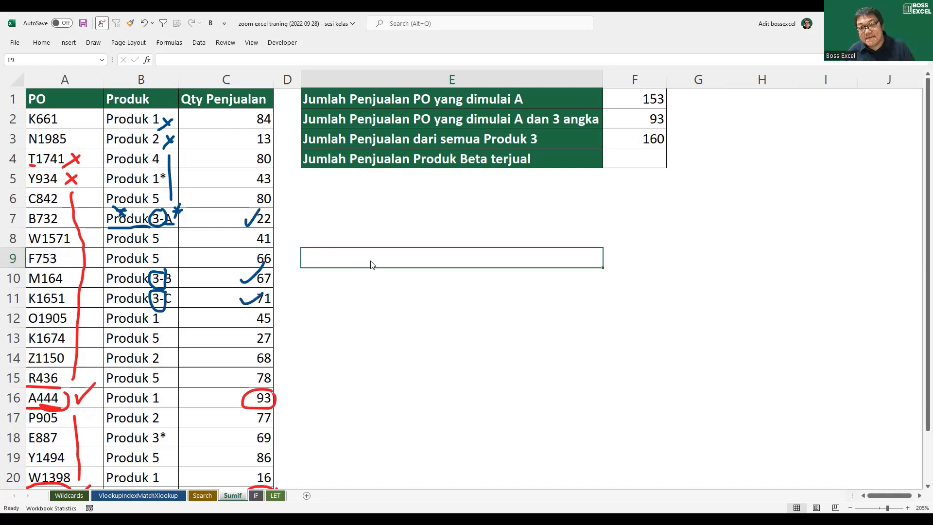
pyautogui.press('Escape')
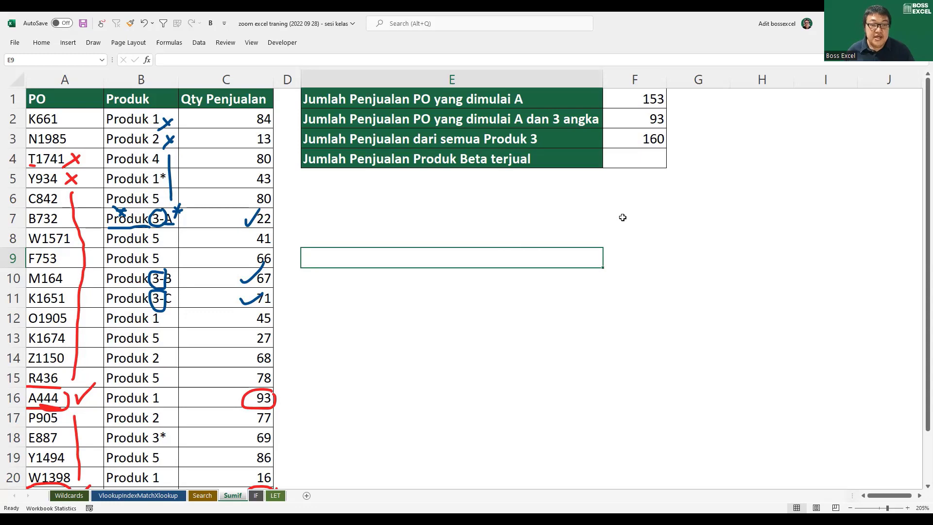
# - Erase the blue ink marks over the Produk and Qty Penjualan columns
pyautogui.scroll(3, 623, 218)
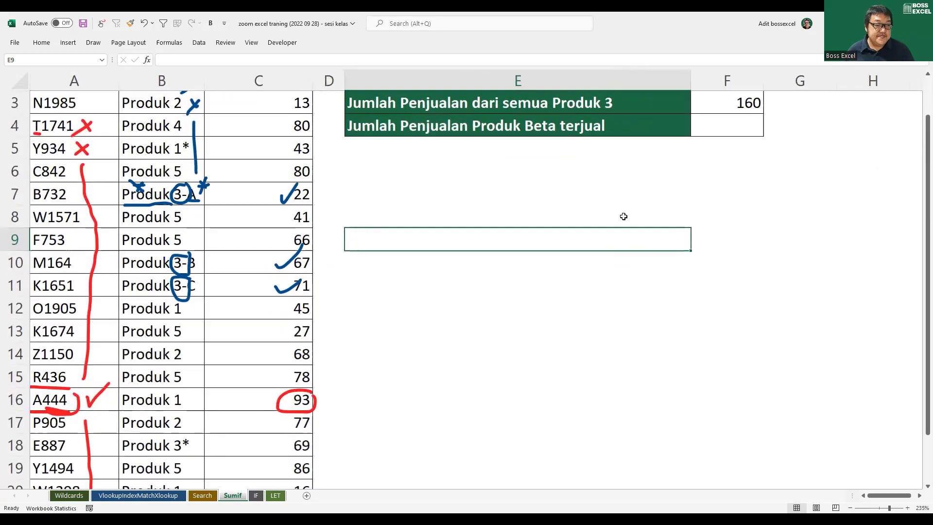
pyautogui.click(544, 172)
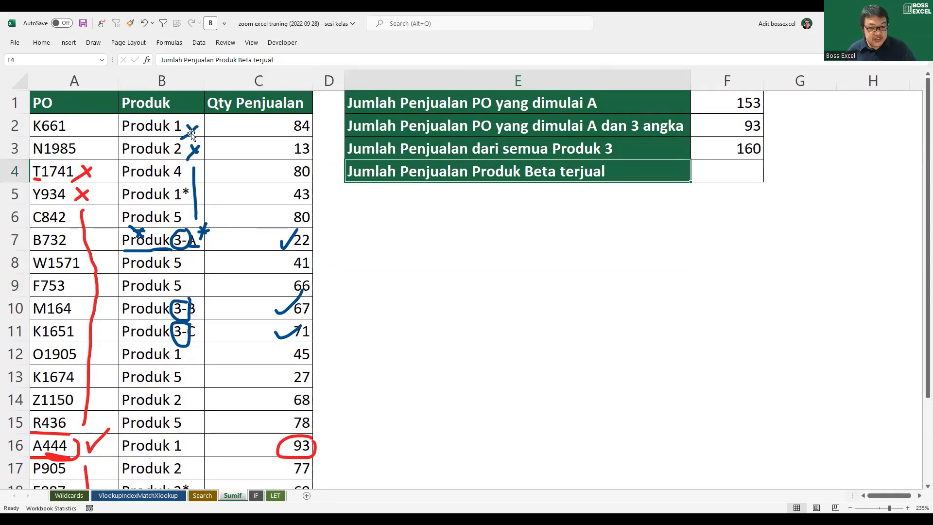
pyautogui.moveTo(191, 135); pyautogui.dragTo(206, 270)
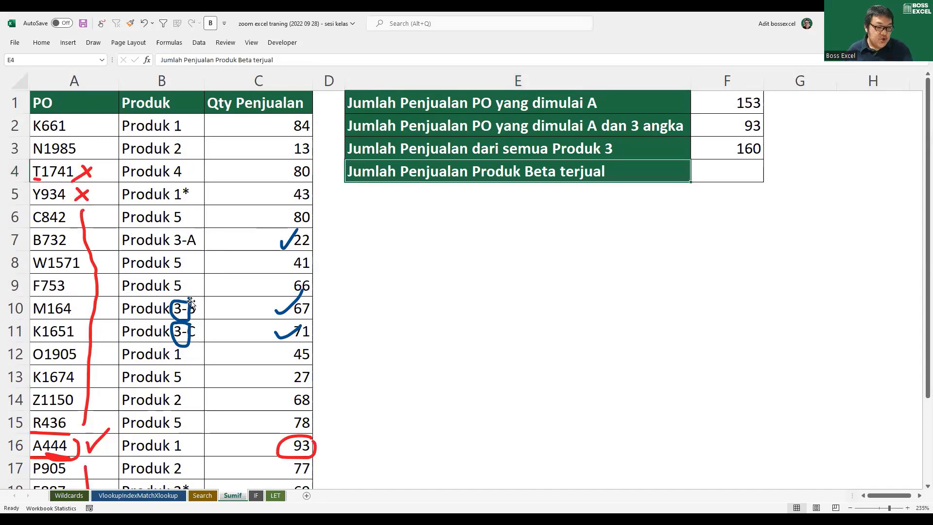
pyautogui.moveTo(191, 303); pyautogui.dragTo(184, 340)
pyautogui.moveTo(292, 232); pyautogui.dragTo(283, 247)
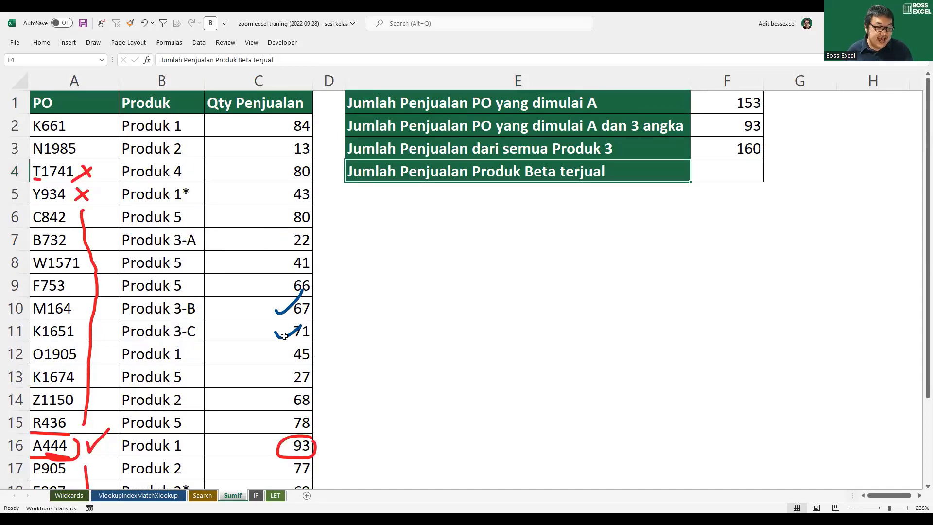
pyautogui.moveTo(284, 335); pyautogui.dragTo(294, 294)
# - Examine the asterisked entries in the Produk column and the footnote beneath the table
pyautogui.click(187, 192)
pyautogui.scroll(-1, 192, 323)
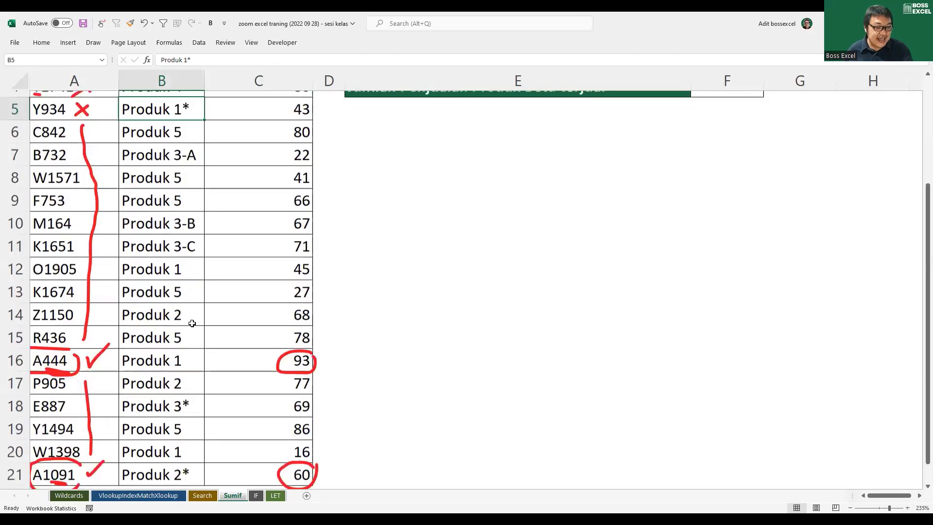
pyautogui.scroll(-2, 192, 323)
pyautogui.click(185, 215)
pyautogui.click(188, 292)
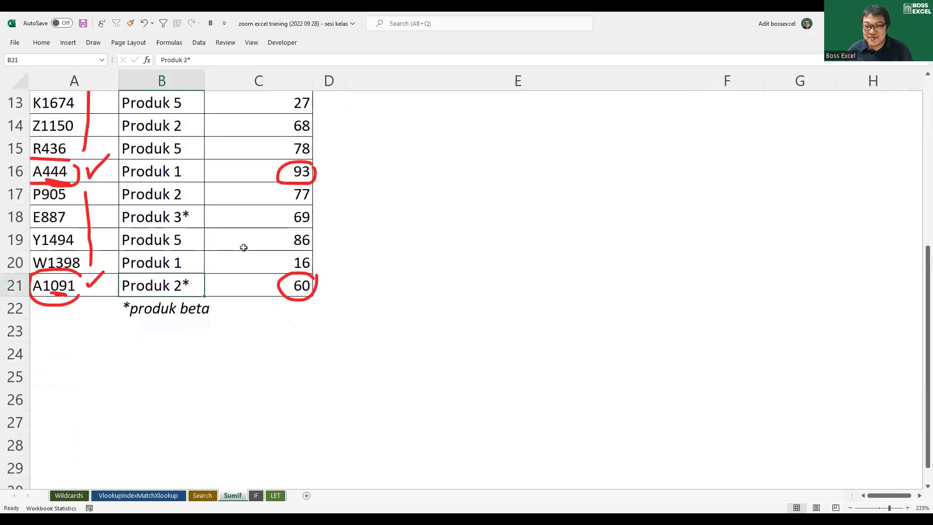
pyautogui.scroll(3, 243, 247)
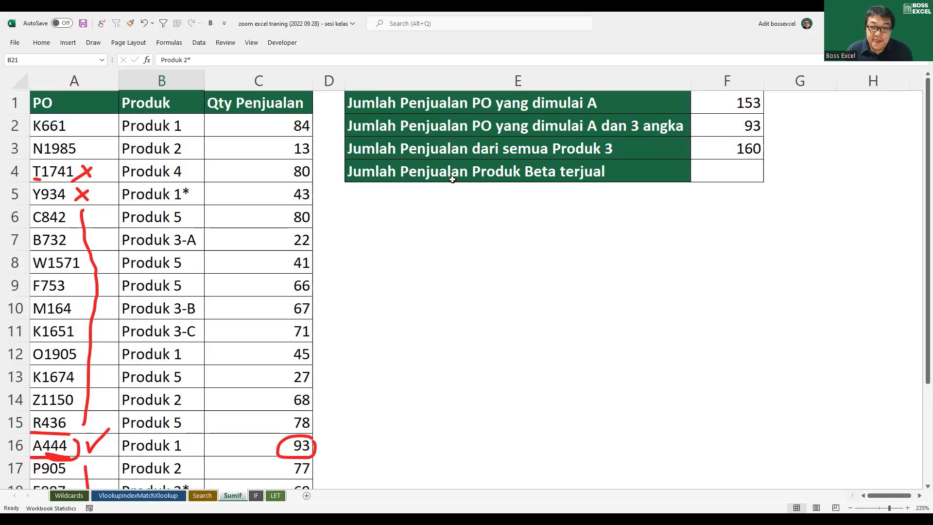
# - Start a SUMIF formula in F4 with column B as the range and *~* as the criteria text
pyautogui.click(737, 170)
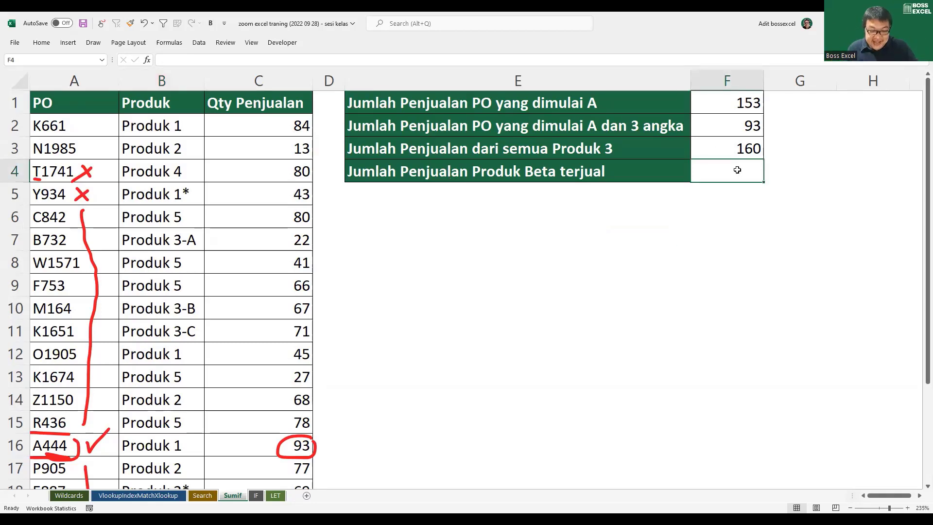
pyautogui.write('=')
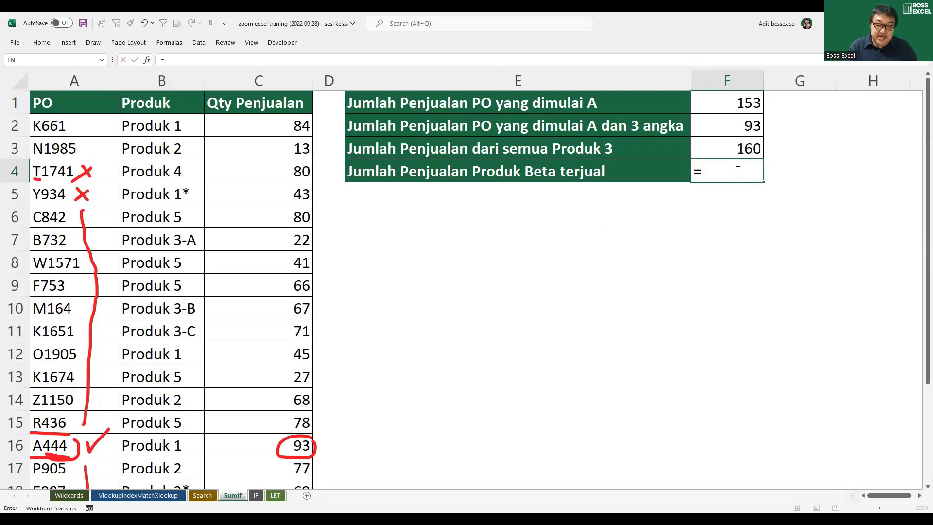
pyautogui.write('SUMIF(')
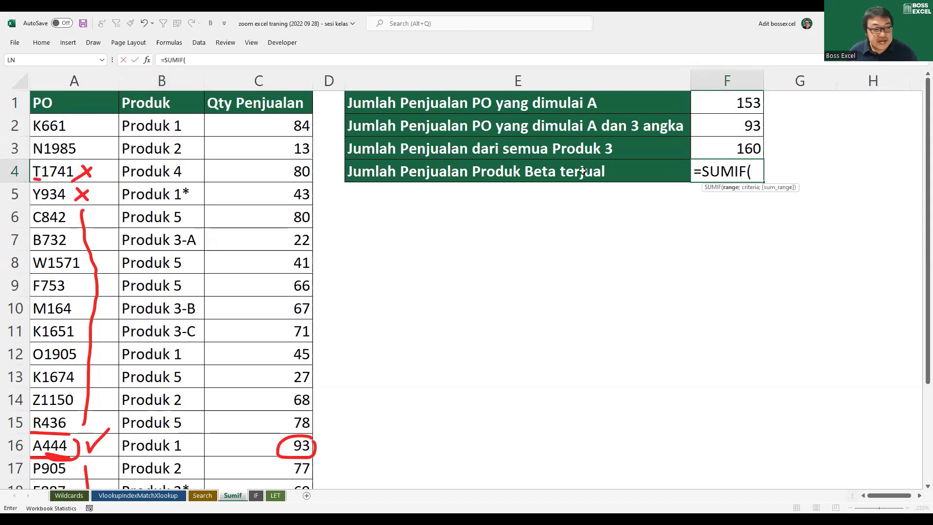
pyautogui.click(163, 82)
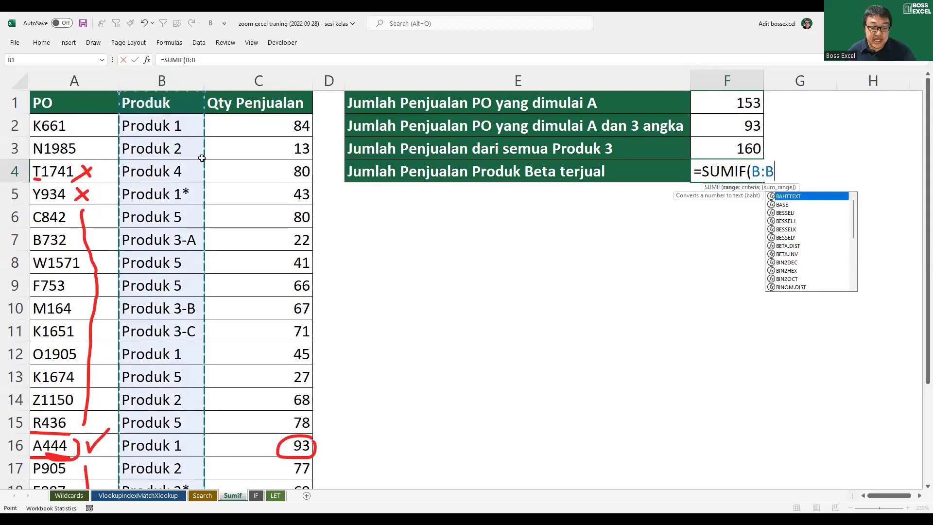
pyautogui.write(';')
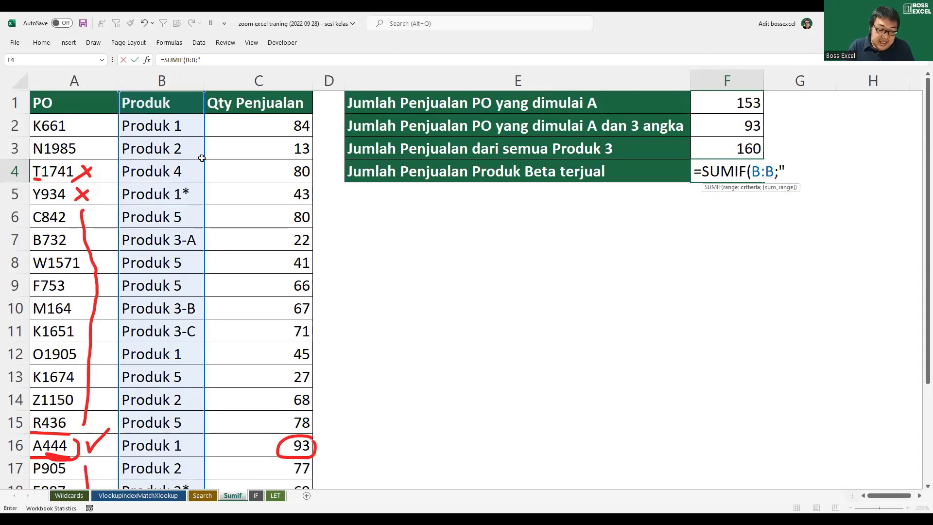
pyautogui.write('*')
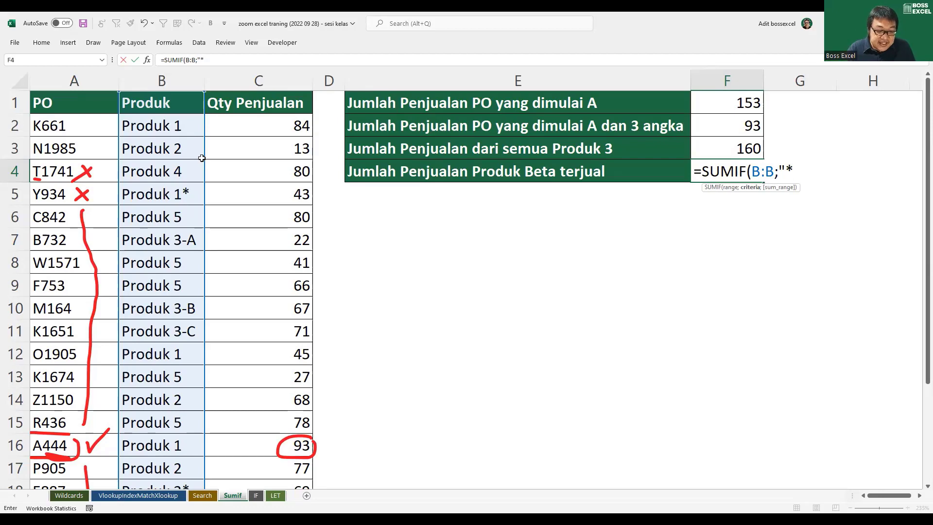
pyautogui.write('~*')
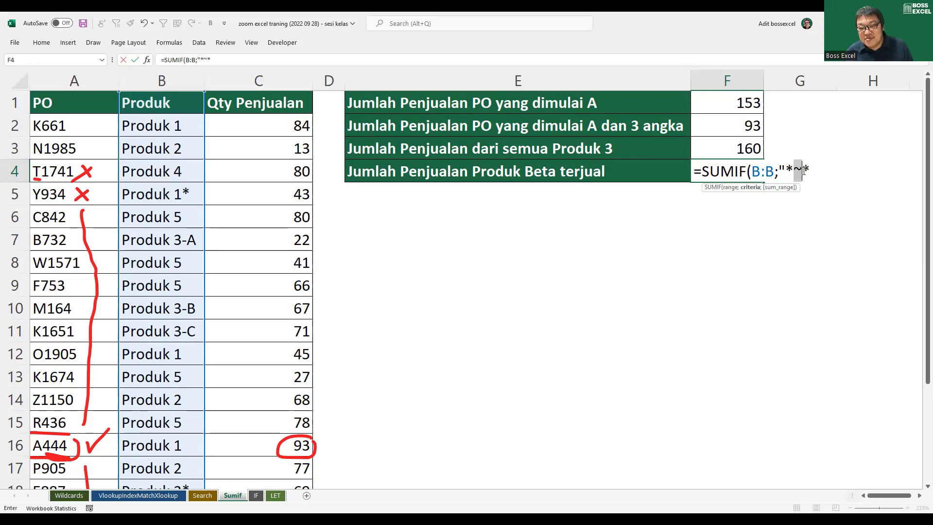
# - Complete the F4 formula with column C as the sum range, so it reads =SUMIF(B:B;"*~*";C:C)
pyautogui.moveTo(794, 171); pyautogui.dragTo(810, 171)
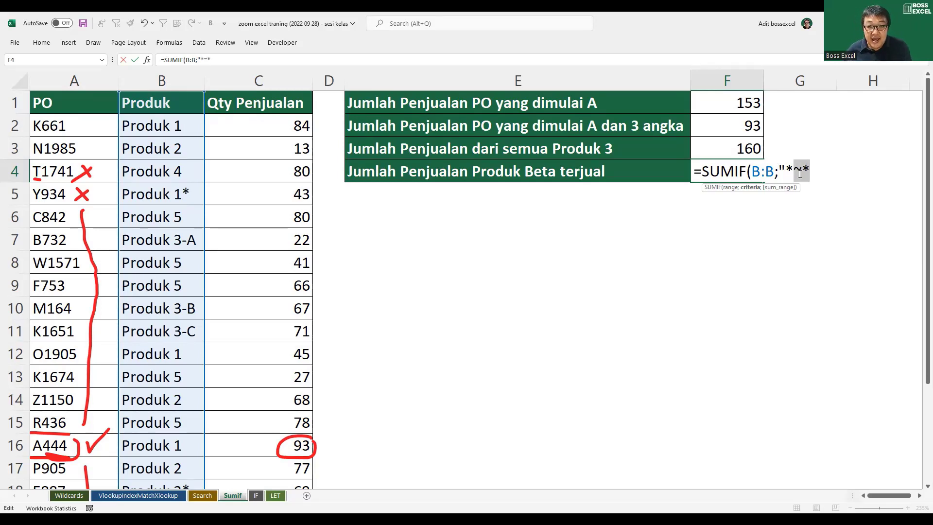
pyautogui.moveTo(795, 171); pyautogui.dragTo(791, 170)
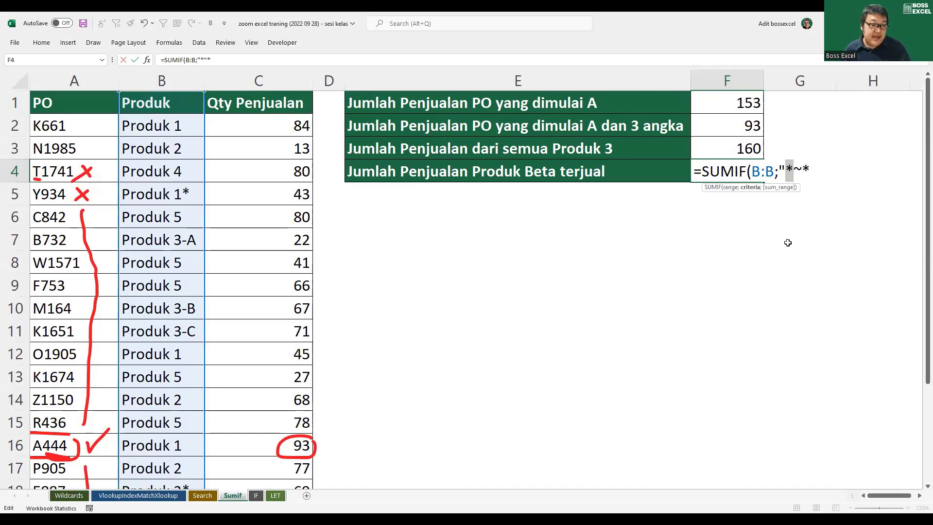
pyautogui.scroll(-2, 198, 316)
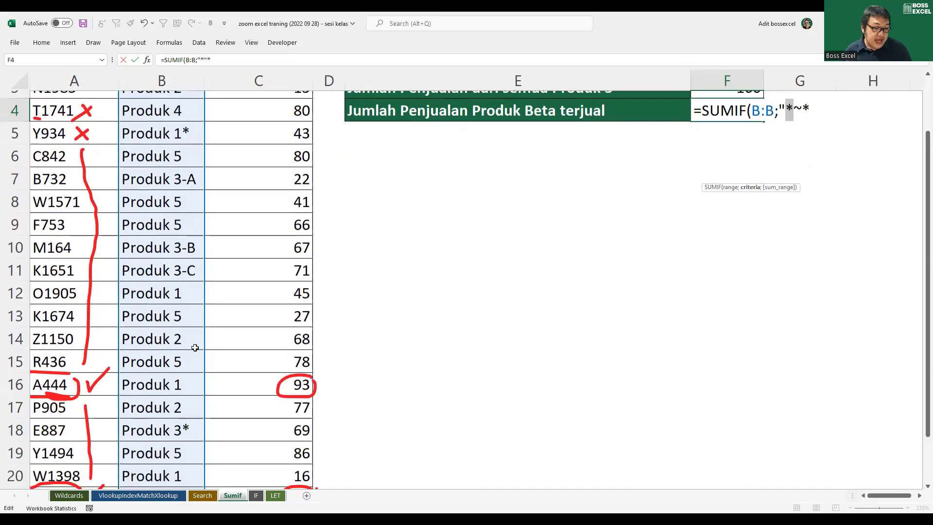
pyautogui.scroll(2, 219, 330)
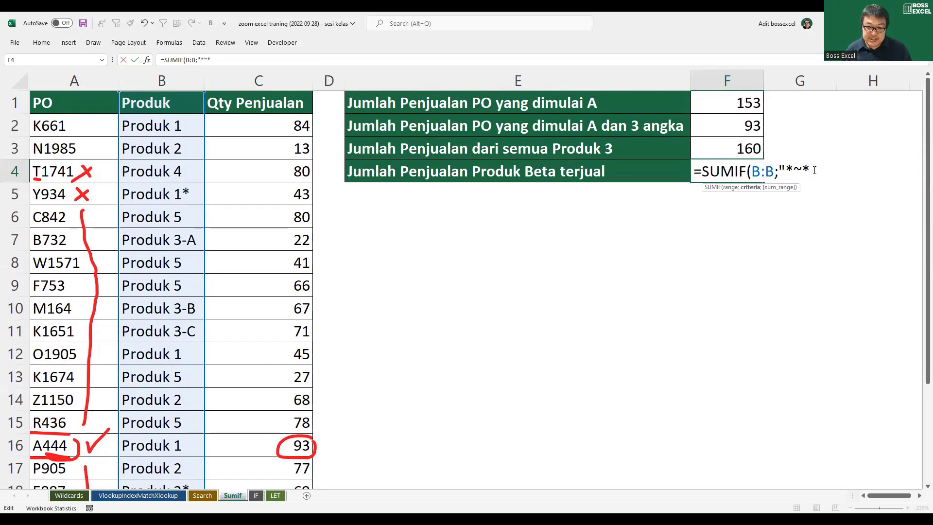
pyautogui.write(';')
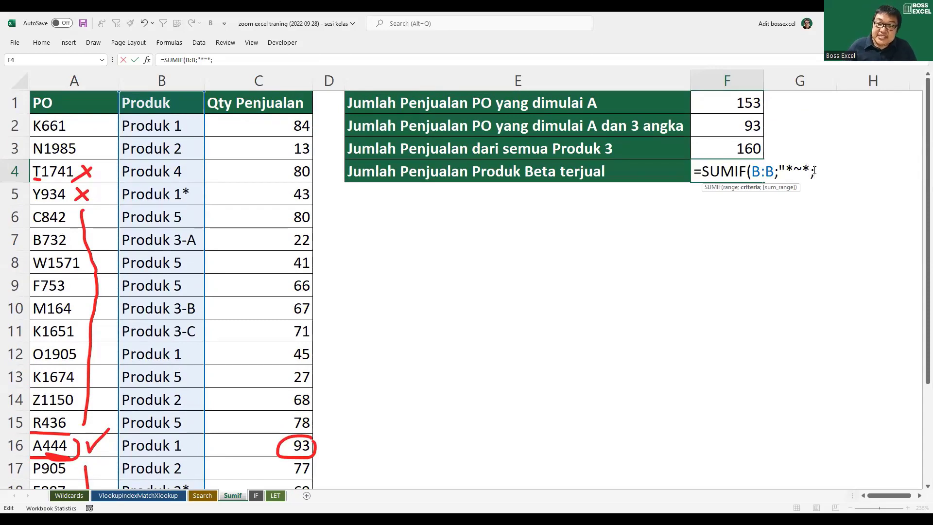
pyautogui.click(273, 70)
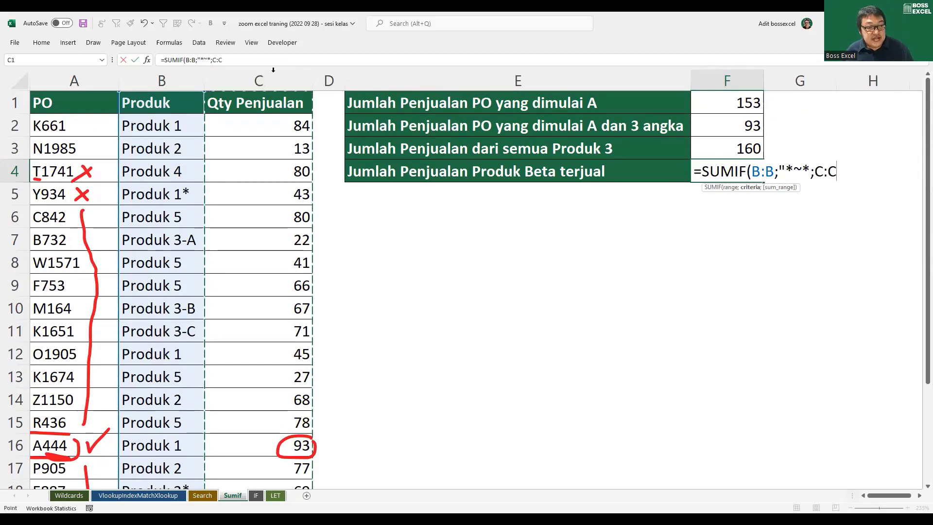
pyautogui.write(')')
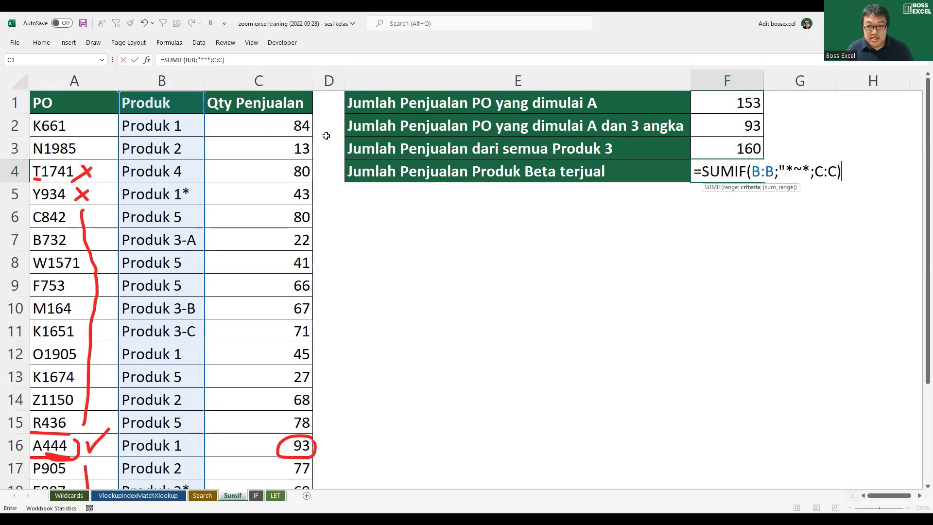
pyautogui.click(811, 171)
pyautogui.write('"')
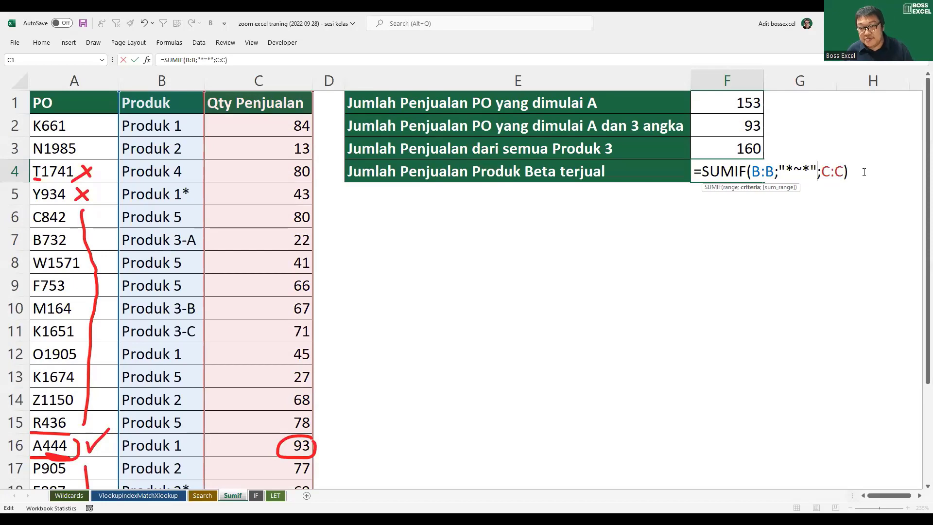
pyautogui.press('Return')
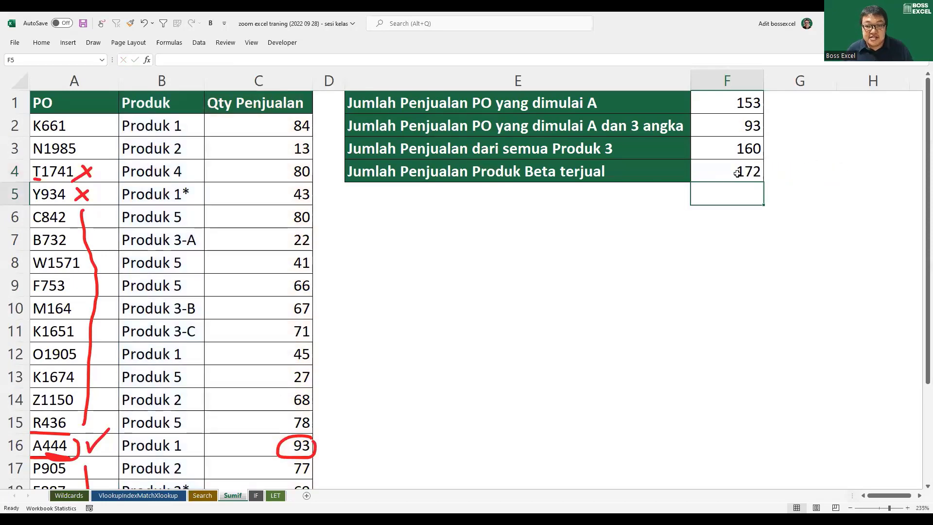
# - Check the F4 result by selecting the asterisked products' quantities in C5, C18 and C21 together and reading their sum
pyautogui.click(738, 173)
pyautogui.scroll(-2, 286, 147)
pyautogui.scroll(1, 286, 148)
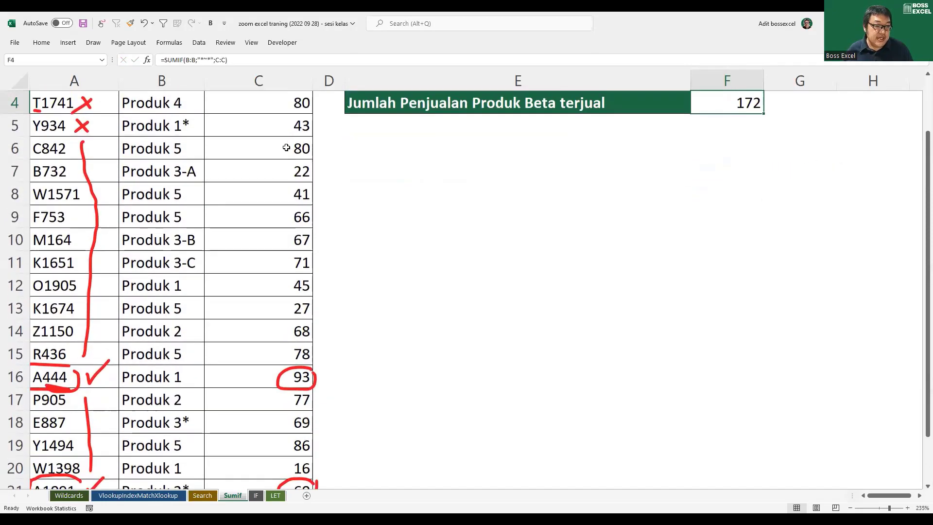
pyautogui.click(287, 125)
pyautogui.keyDown('ctrl'); pyautogui.click(296, 420); pyautogui.keyUp('ctrl')
pyautogui.scroll(-1, 296, 418)
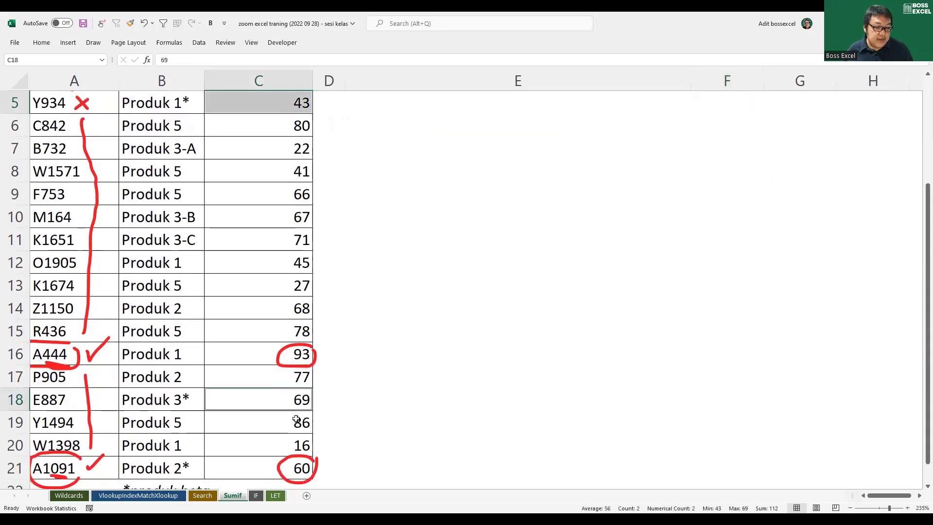
pyautogui.scroll(-2, 295, 419)
pyautogui.keyDown('ctrl'); pyautogui.click(261, 422); pyautogui.keyUp('ctrl')
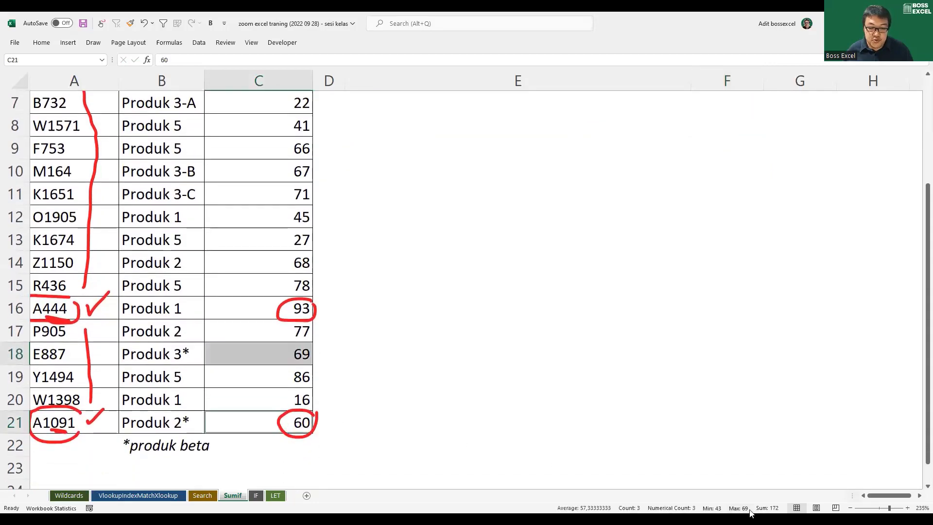
pyautogui.scroll(2, 762, 485)
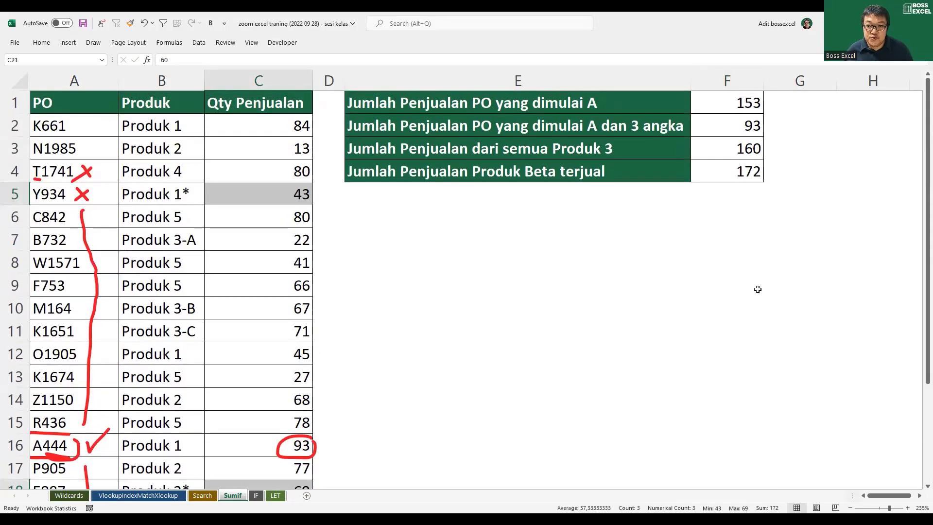
# - Tick the asterisked products in rows 5, 18 and 21 with blue ink and circle their quantities
pyautogui.click(751, 177)
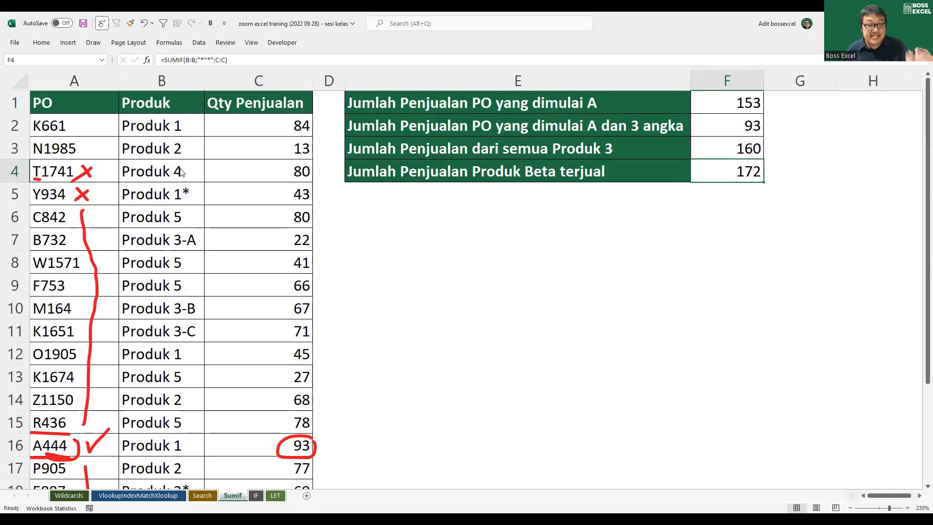
pyautogui.moveTo(194, 193); pyautogui.dragTo(212, 184)
pyautogui.moveTo(279, 190)
pyautogui.mouseDown()
pyautogui.moveTo(319, 189)
pyautogui.moveTo(279, 196)
pyautogui.mouseUp()
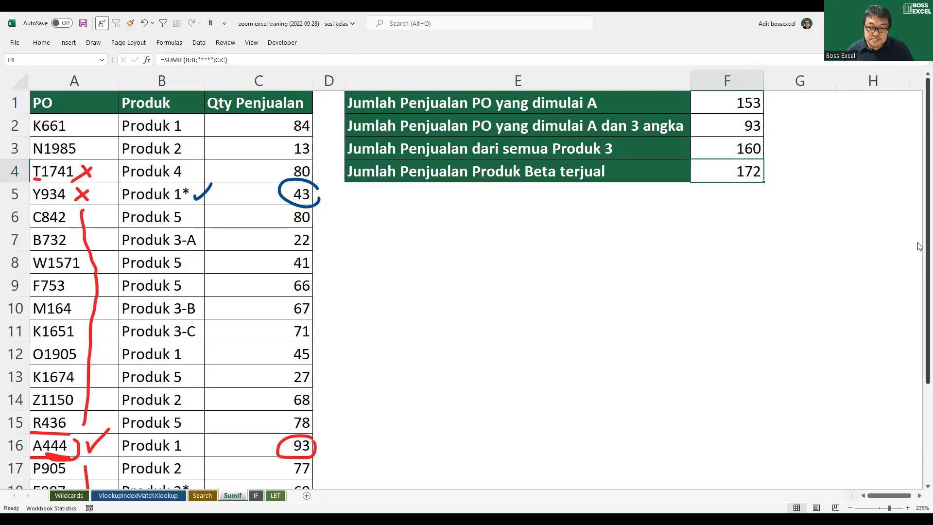
pyautogui.moveTo(919, 244); pyautogui.dragTo(918, 291)
pyautogui.moveTo(919, 253); pyautogui.dragTo(920, 285)
pyautogui.moveTo(198, 382)
pyautogui.mouseDown()
pyautogui.moveTo(201, 389)
pyautogui.moveTo(217, 373)
pyautogui.mouseUp()
pyautogui.moveTo(195, 445); pyautogui.dragTo(237, 425)
pyautogui.moveTo(319, 370); pyautogui.dragTo(327, 384)
pyautogui.moveTo(320, 428)
pyautogui.mouseDown()
pyautogui.moveTo(311, 469)
pyautogui.moveTo(335, 446)
pyautogui.mouseUp()
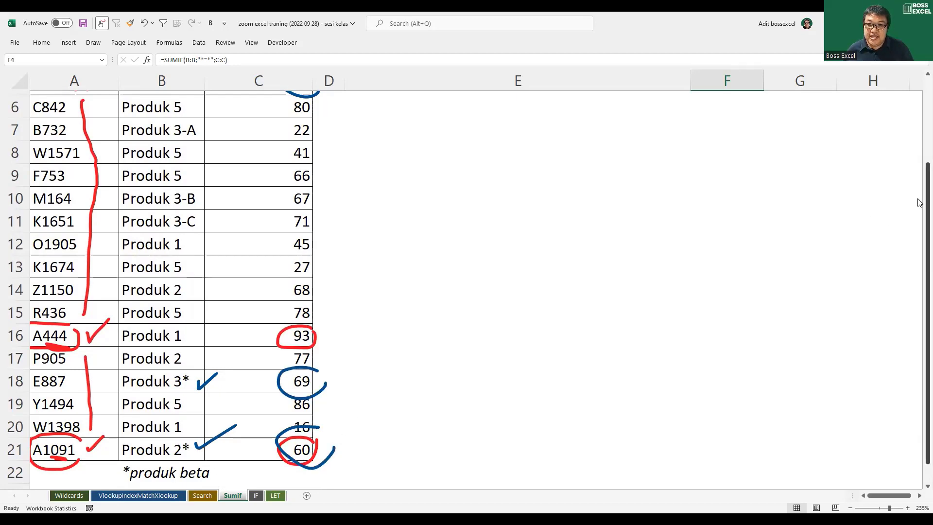
pyautogui.scroll(2, 920, 203)
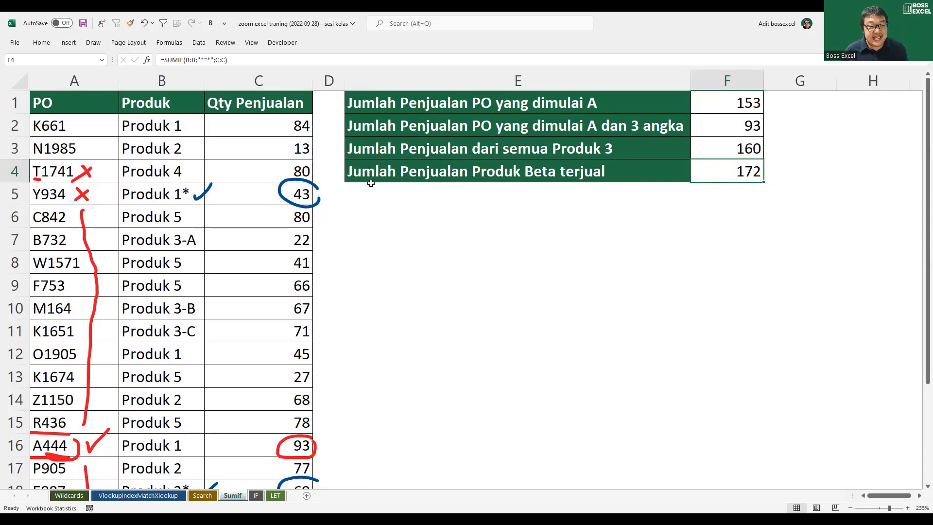
pyautogui.moveTo(383, 208); pyautogui.dragTo(723, 281)
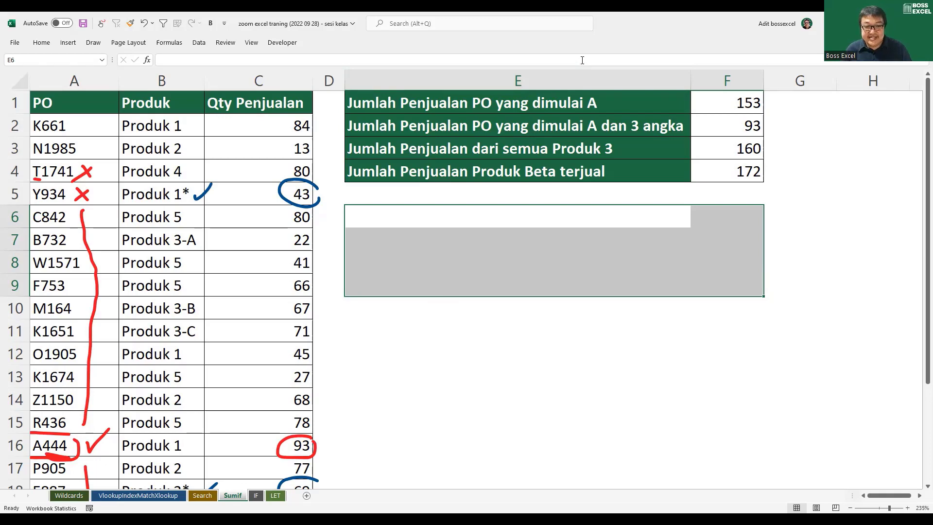
pyautogui.hotkey('ctrl', 'pagedown')
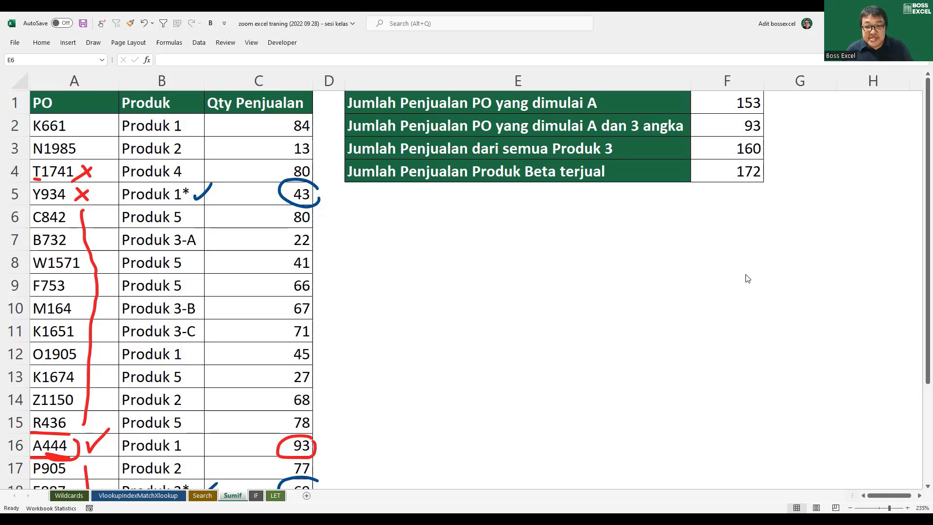
# - Change the criteria of the SUMIF formula in F3 to *3*, keeping column B as range and column C as sum range
pyautogui.doubleClick(752, 152)
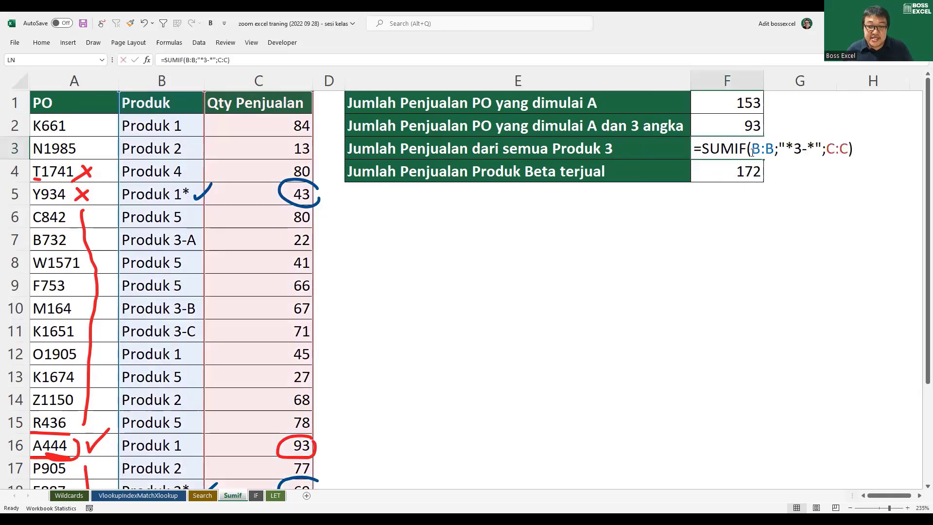
pyautogui.click(809, 151)
pyautogui.press('BackSpace')
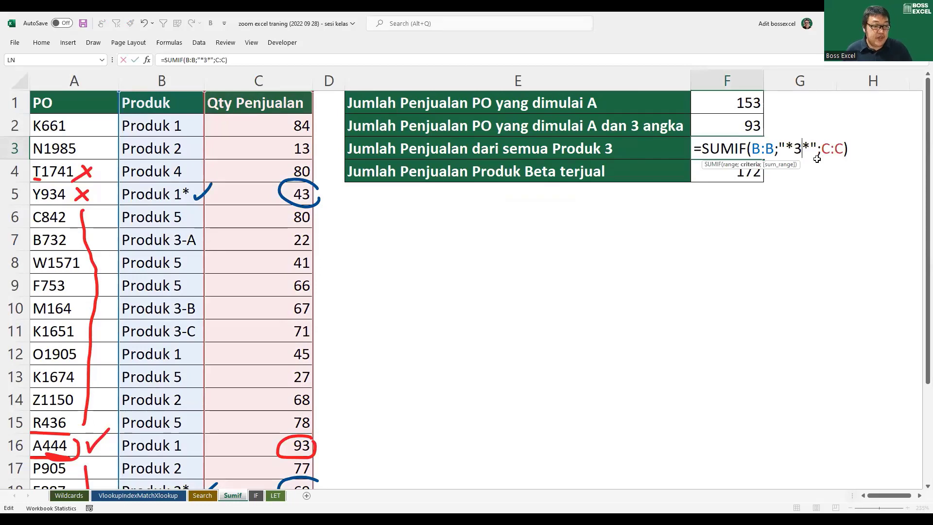
pyautogui.click(757, 151)
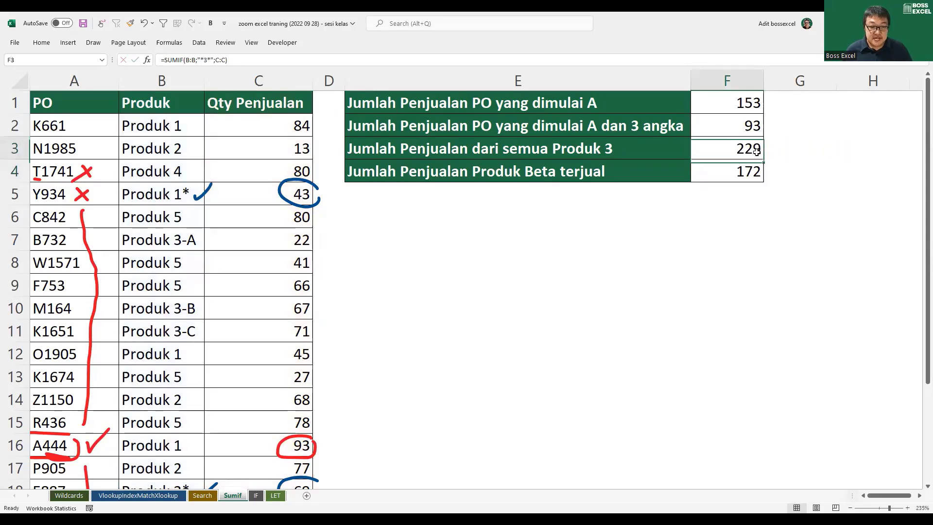
# - Compare the F3 formula's highlighted ranges with the product and quantity rows through the end of the table
pyautogui.doubleClick(757, 151)
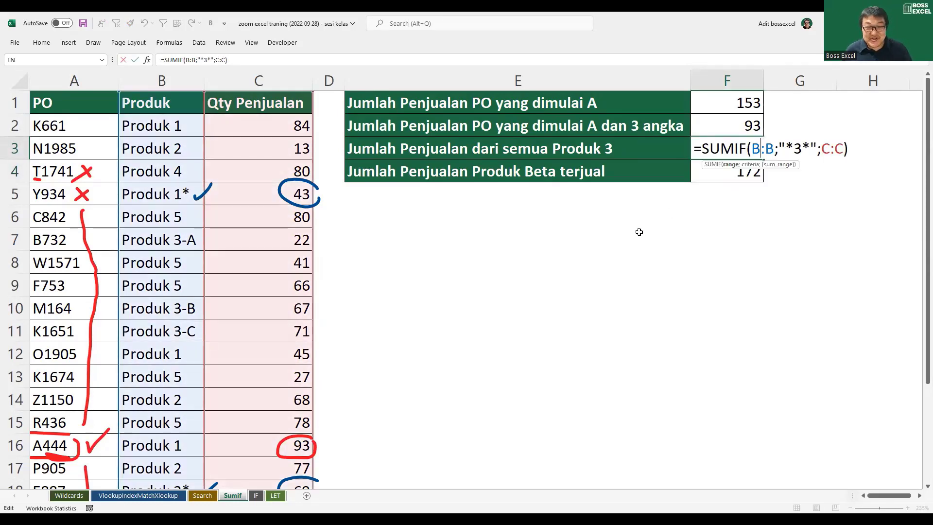
pyautogui.scroll(-2, 214, 358)
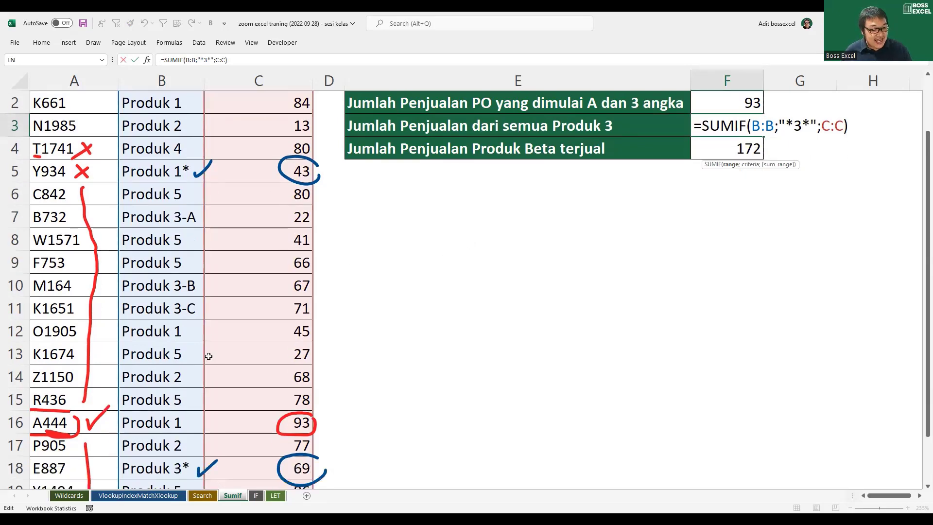
pyautogui.scroll(1, 201, 358)
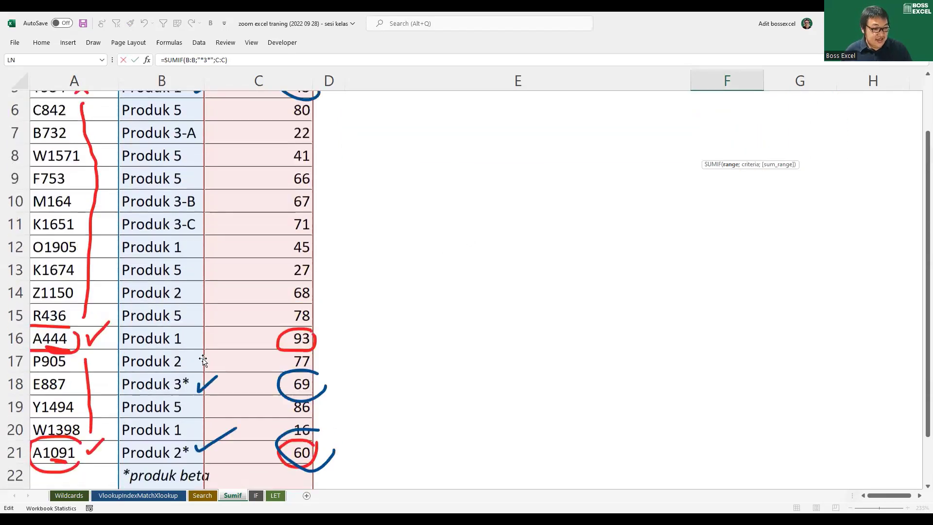
pyautogui.scroll(-1, 202, 358)
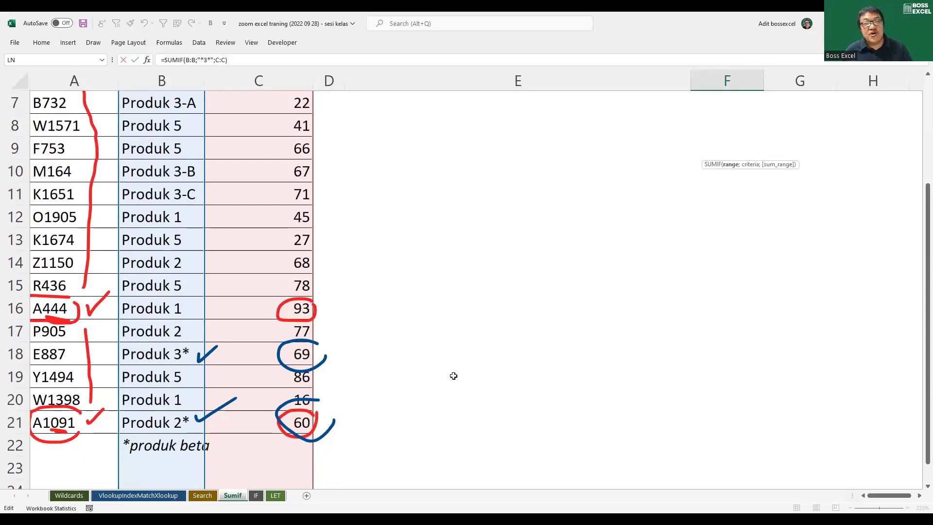
pyautogui.scroll(2, 602, 319)
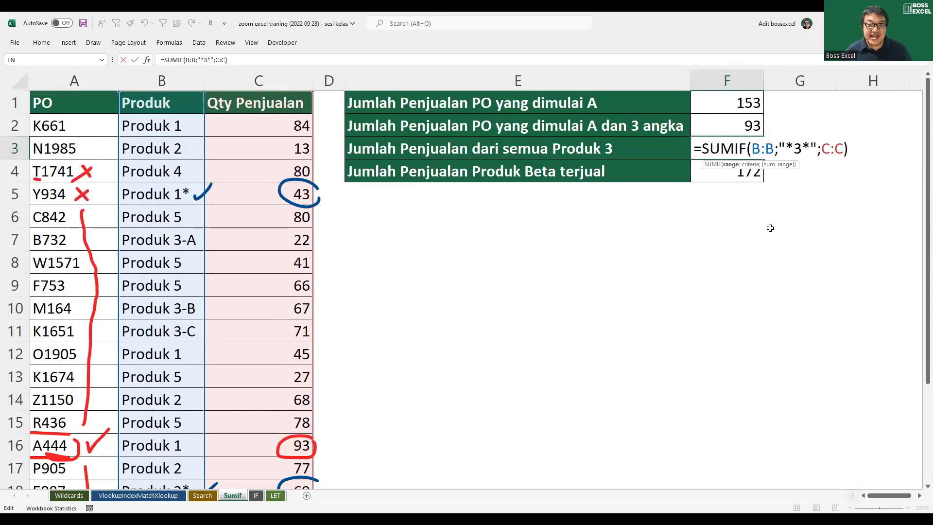
pyautogui.press('Return')
# - Review the label in E3 and the Produk 3 entries in B7, B10, B11 and B18
pyautogui.click(539, 147)
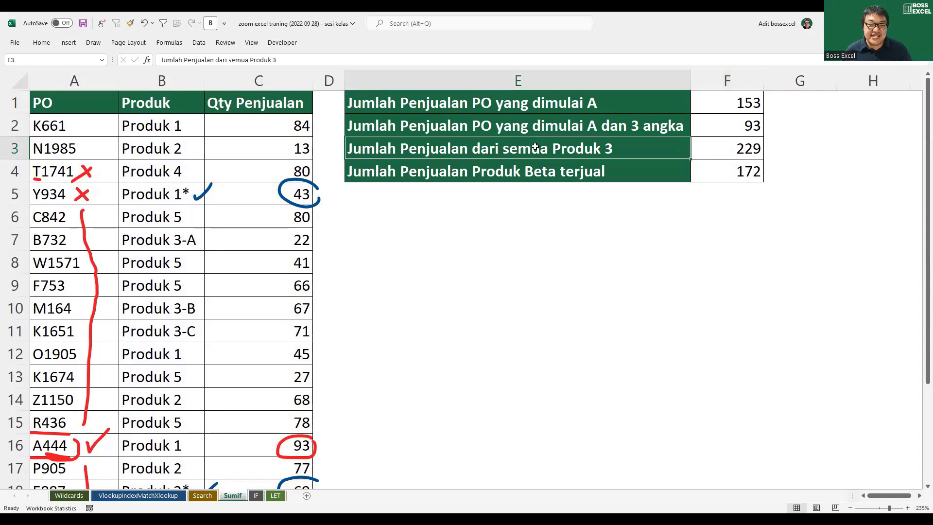
pyautogui.hotkey('ctrl', 'b')
pyautogui.doubleClick(543, 147)
pyautogui.press('Escape')
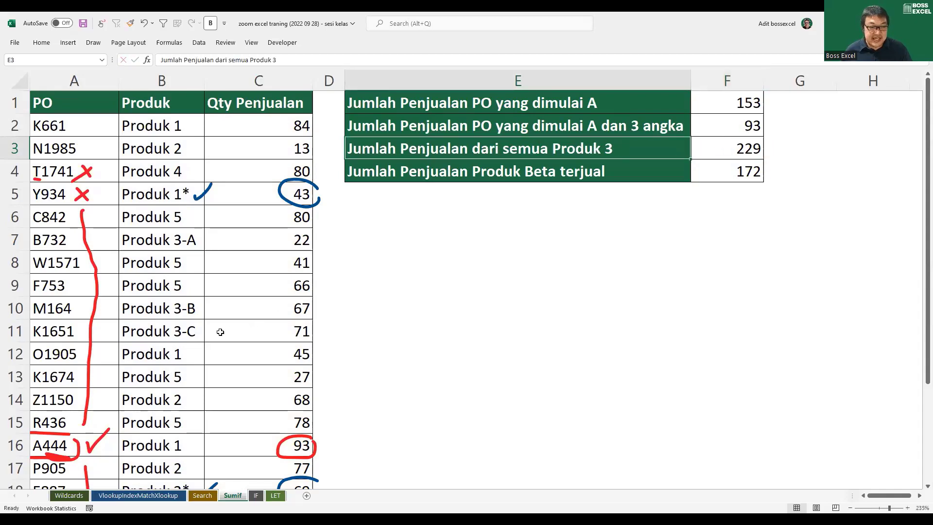
pyautogui.click(184, 240)
pyautogui.click(194, 316)
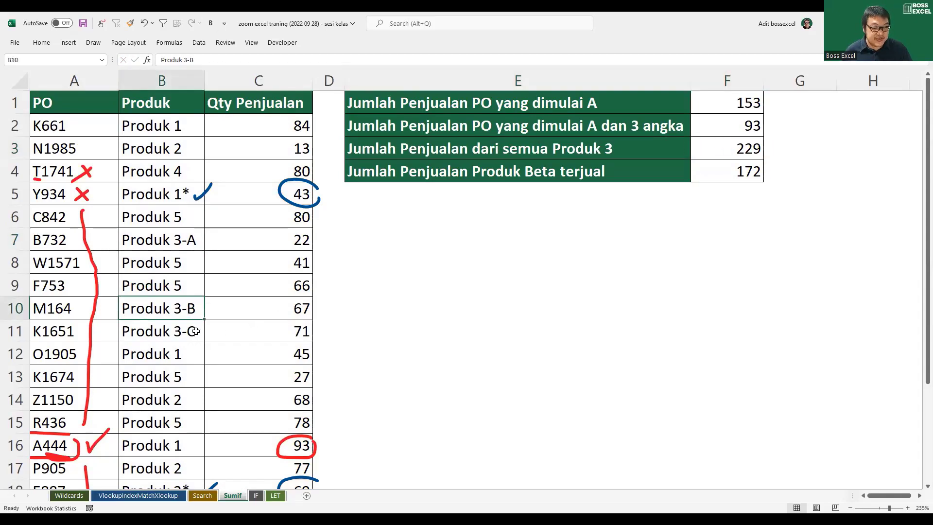
pyautogui.click(195, 333)
pyautogui.scroll(-2, 189, 341)
pyautogui.click(184, 363)
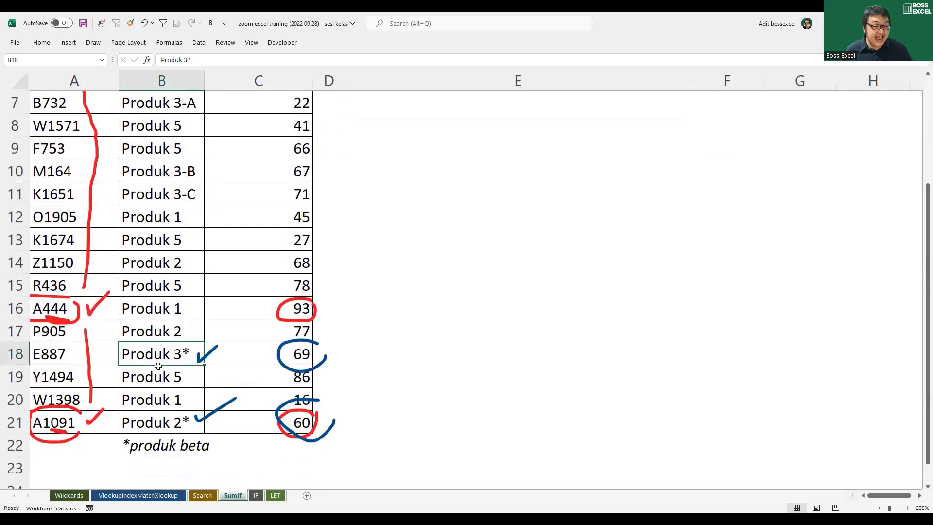
pyautogui.scroll(1, 563, 296)
pyautogui.scroll(2, 563, 296)
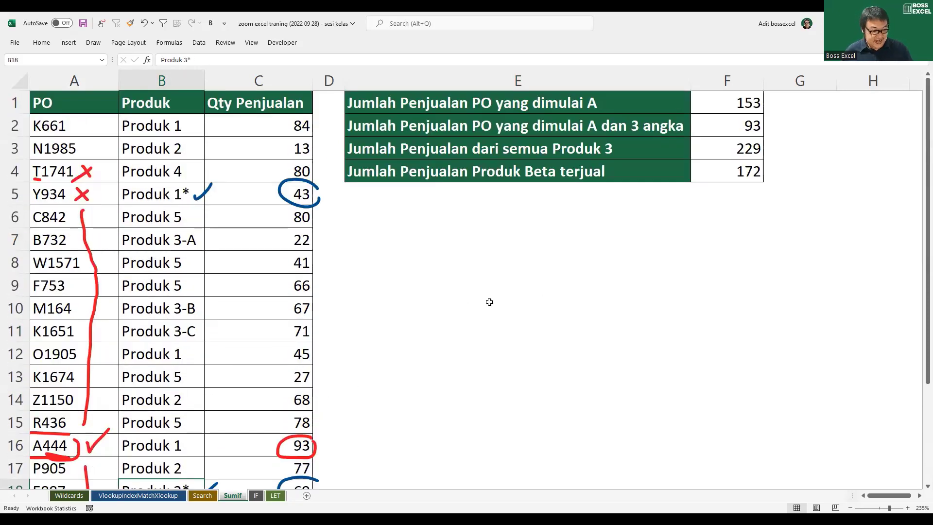
# - Examine the *3* criteria in F3's formula against the Produk 3* entry in B18
pyautogui.doubleClick(728, 148)
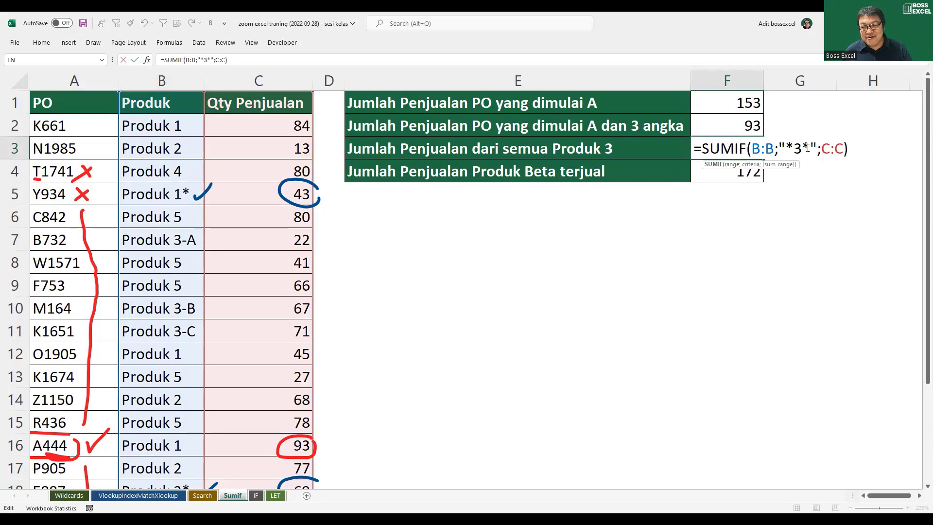
pyautogui.click(803, 148)
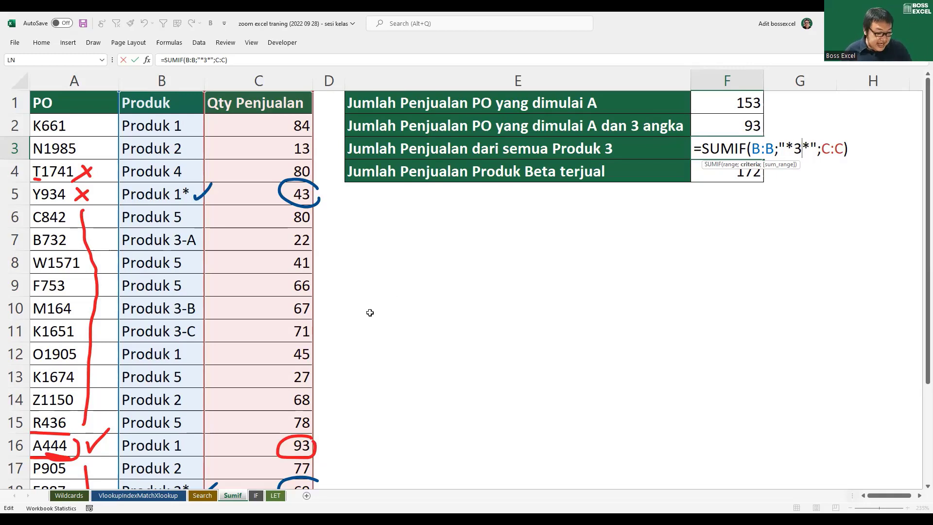
pyautogui.scroll(-1, 797, 150)
pyautogui.click(162, 415)
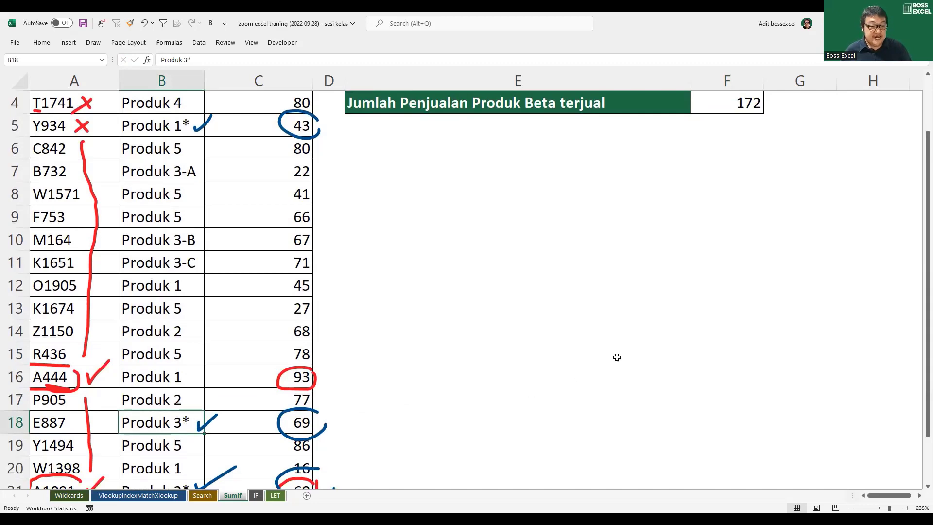
pyautogui.scroll(1, 627, 352)
pyautogui.moveTo(410, 148); pyautogui.dragTo(732, 148)
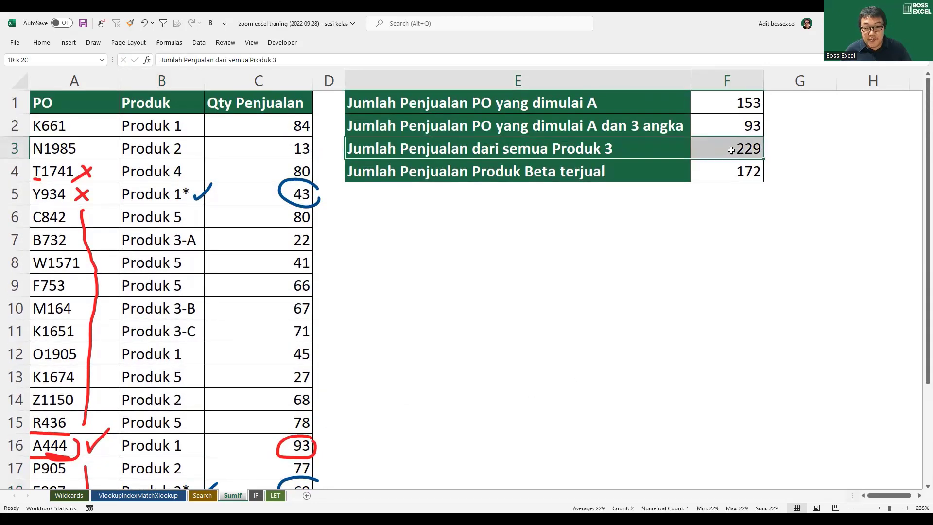
pyautogui.doubleClick(734, 148)
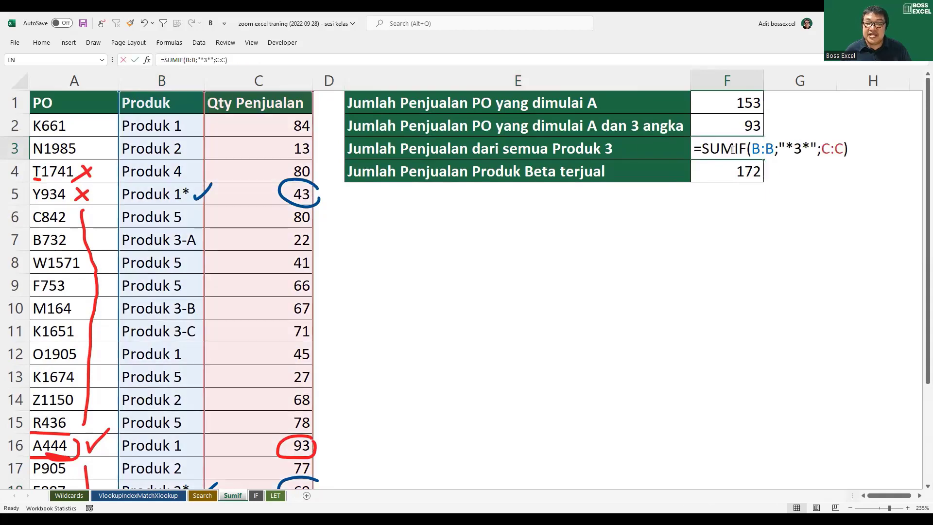
pyautogui.moveTo(786, 147); pyautogui.dragTo(812, 148)
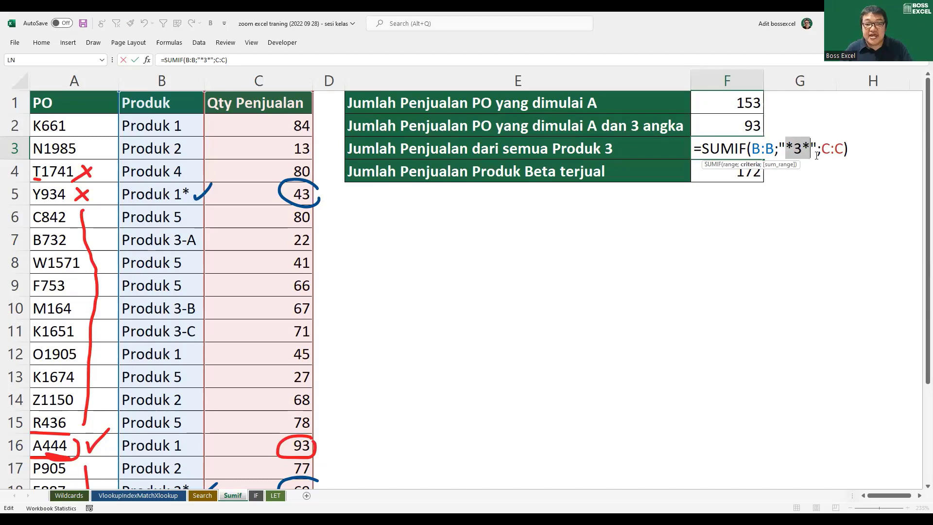
pyautogui.press('Escape')
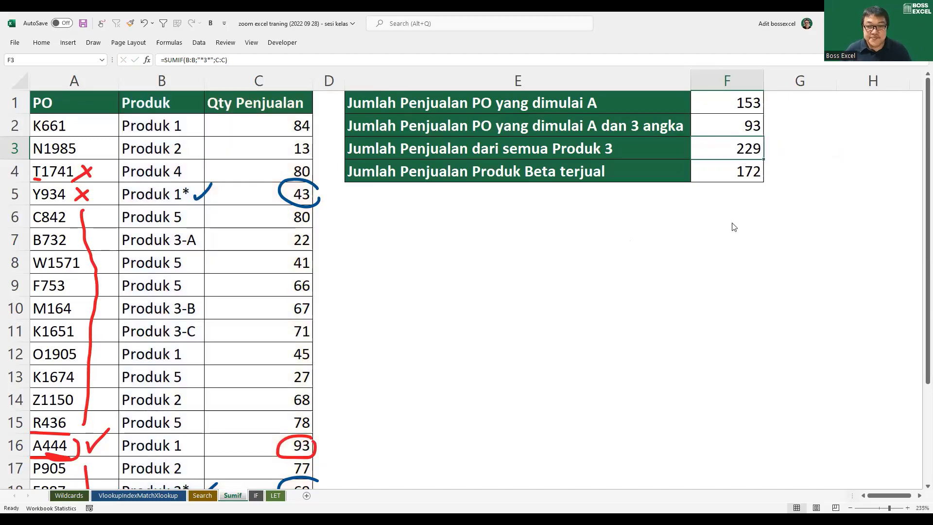
pyautogui.hotkey('alt', 'Tab')
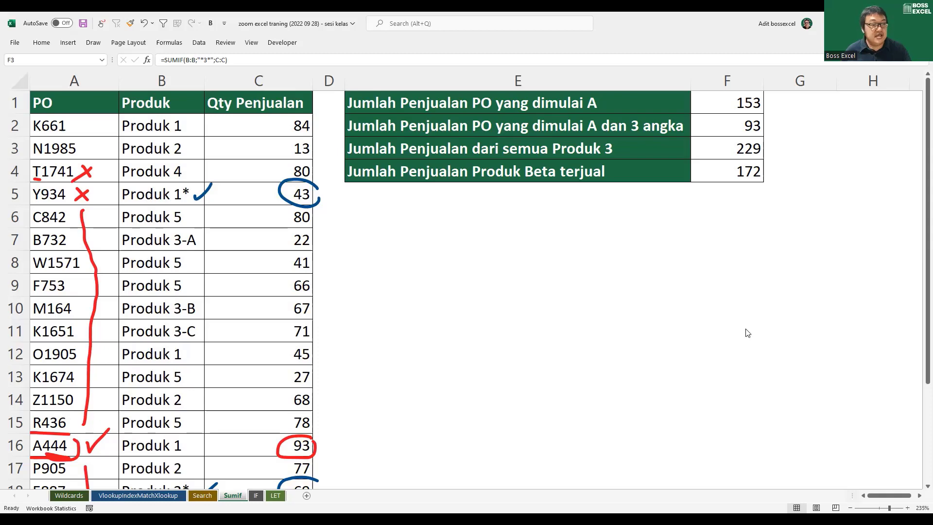
# - Replace the digits of the PO code in A2 with N, so the code reads KN
pyautogui.doubleClick(54, 125)
pyautogui.moveTo(42, 126); pyautogui.dragTo(104, 129)
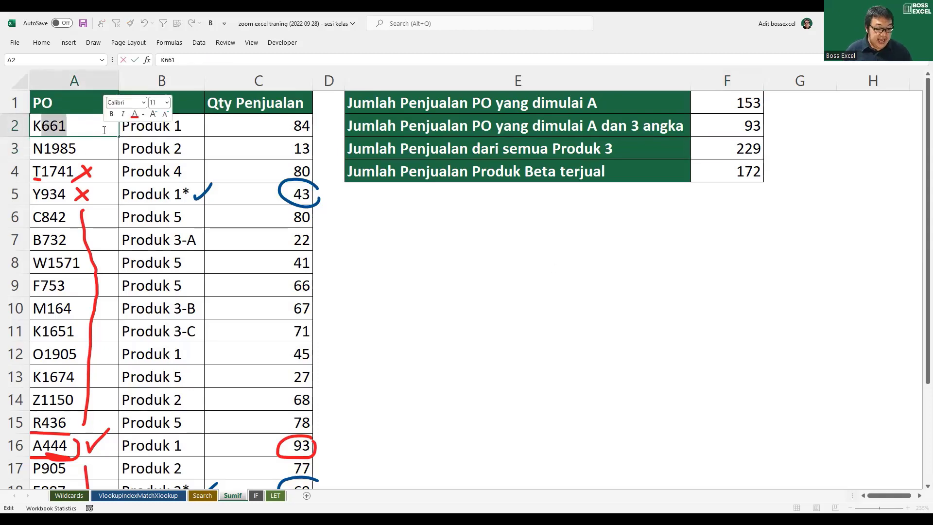
pyautogui.write('N')
pyautogui.press('Return')
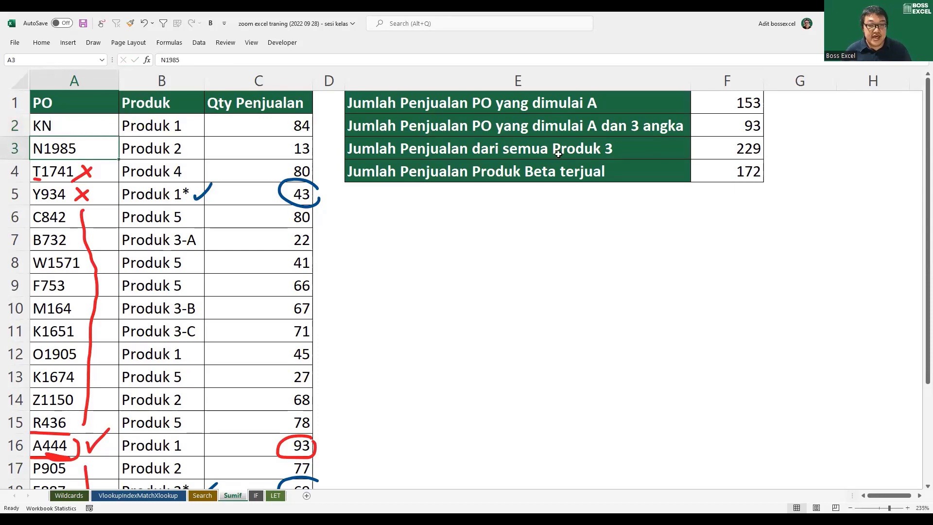
# - Add the label "Depan K, 1 karakter setelah" in E5
pyautogui.click(603, 193)
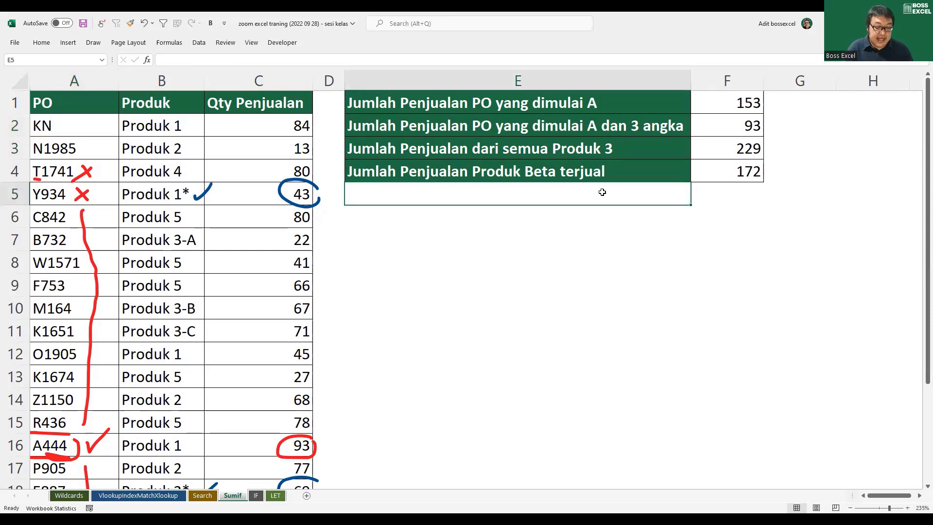
pyautogui.write('Depan K, ')
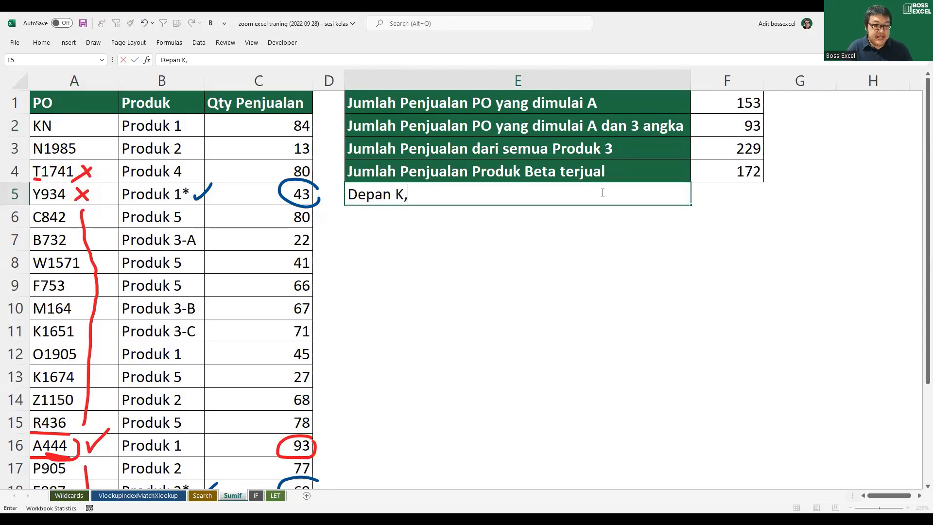
pyautogui.write('1 k')
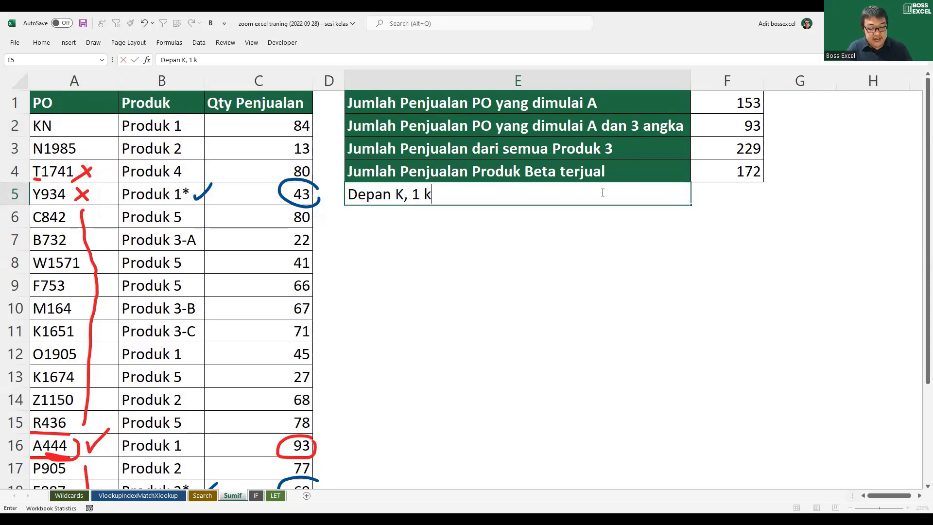
pyautogui.write('arakter setelah')
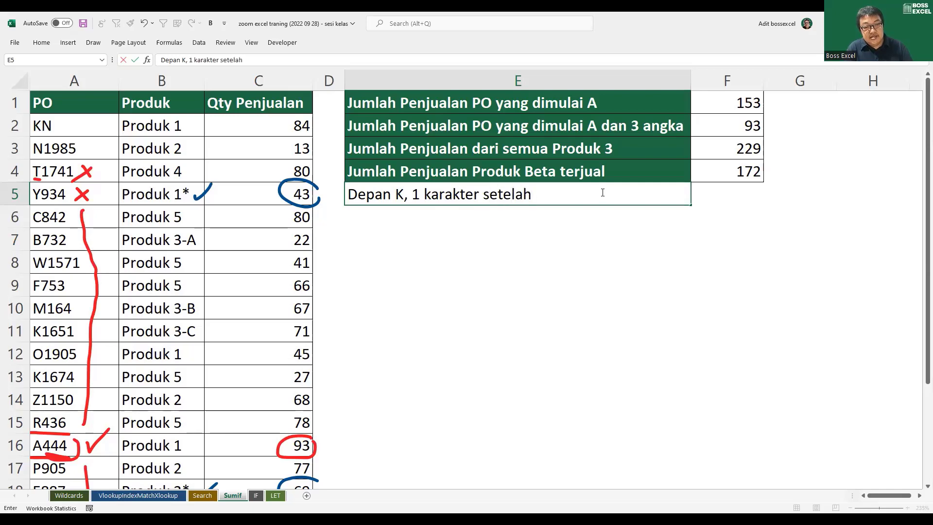
pyautogui.press('Tab')
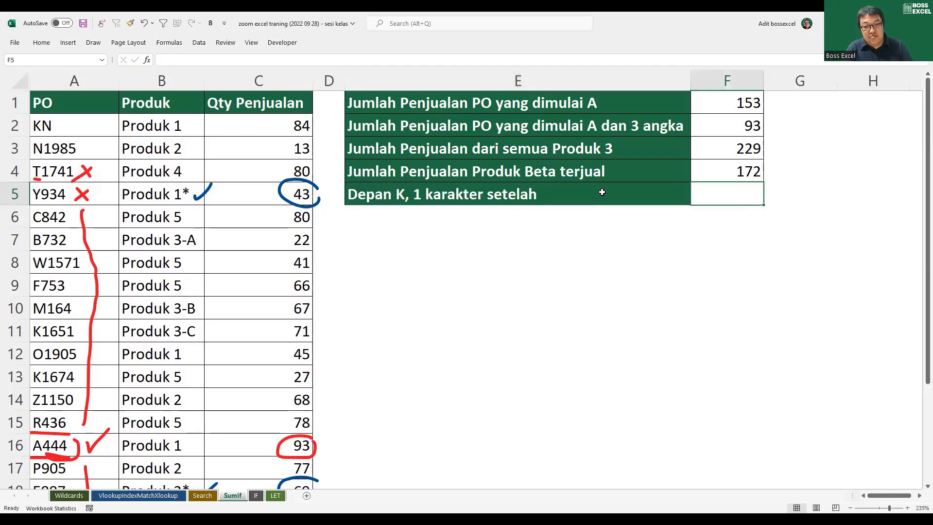
# - Calculate in F5 the column C total for PO codes of K plus one character with =SUMIF(A:A;"K?";C:C)
pyautogui.write('=')
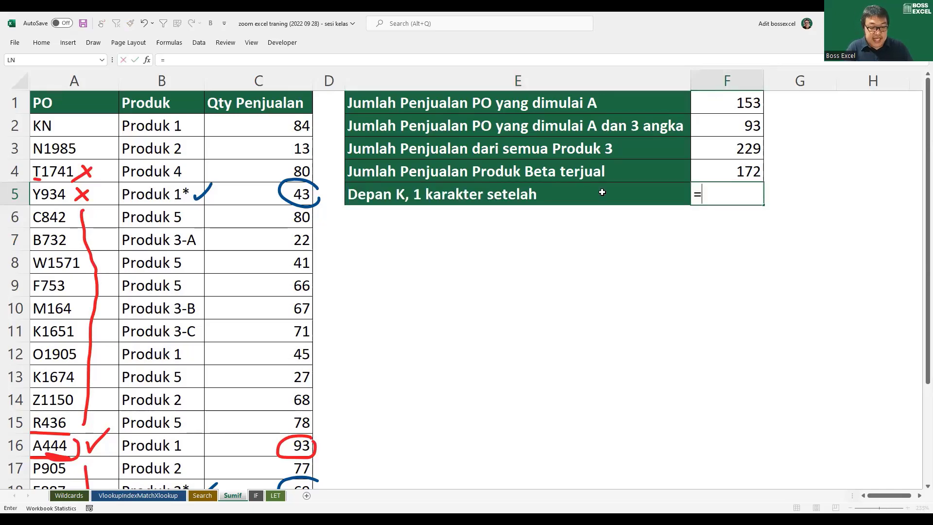
pyautogui.write('SUMIF(')
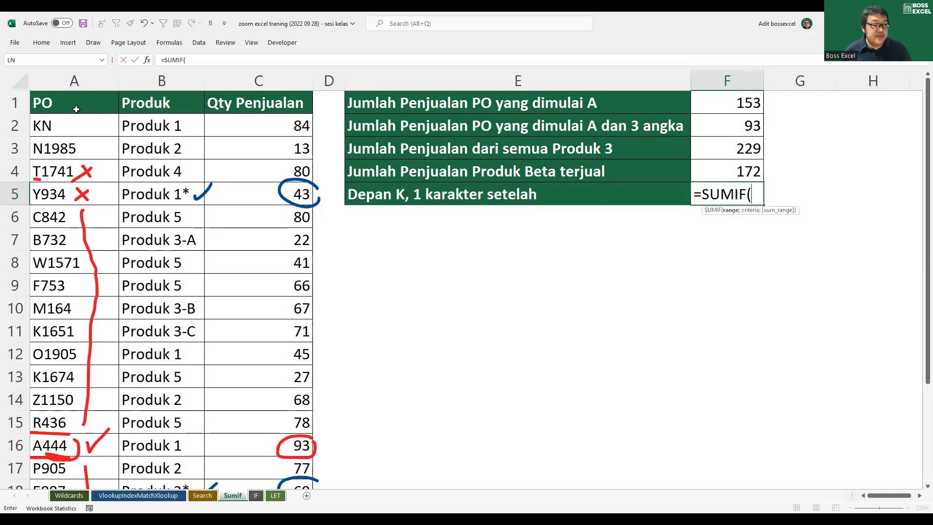
pyautogui.click(71, 79)
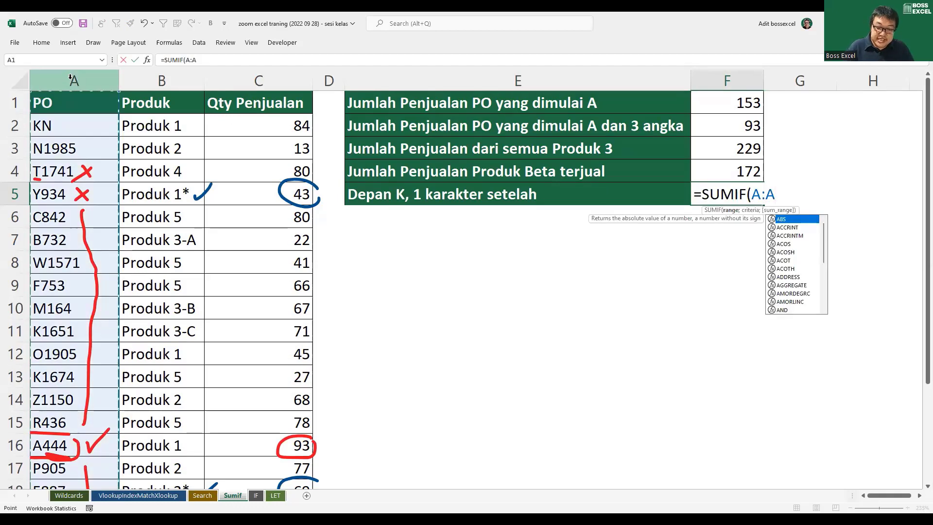
pyautogui.write(';')
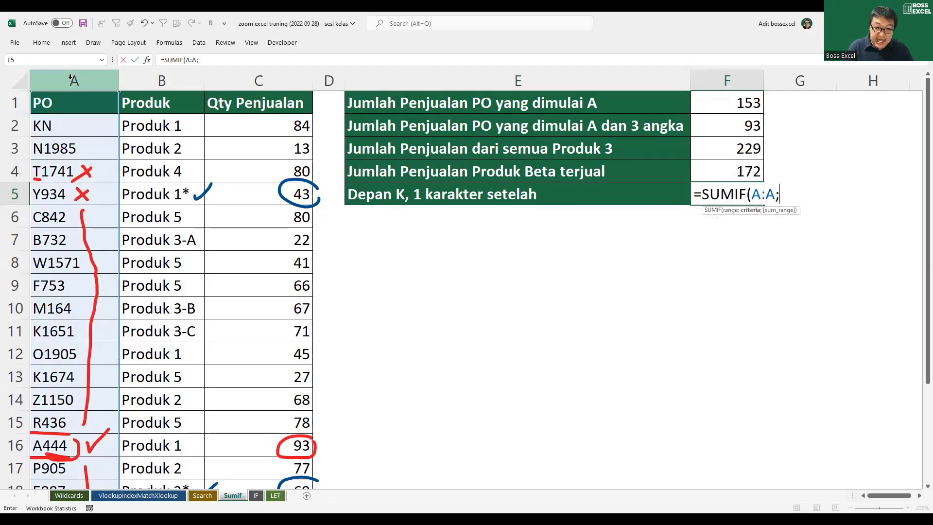
pyautogui.write('K')
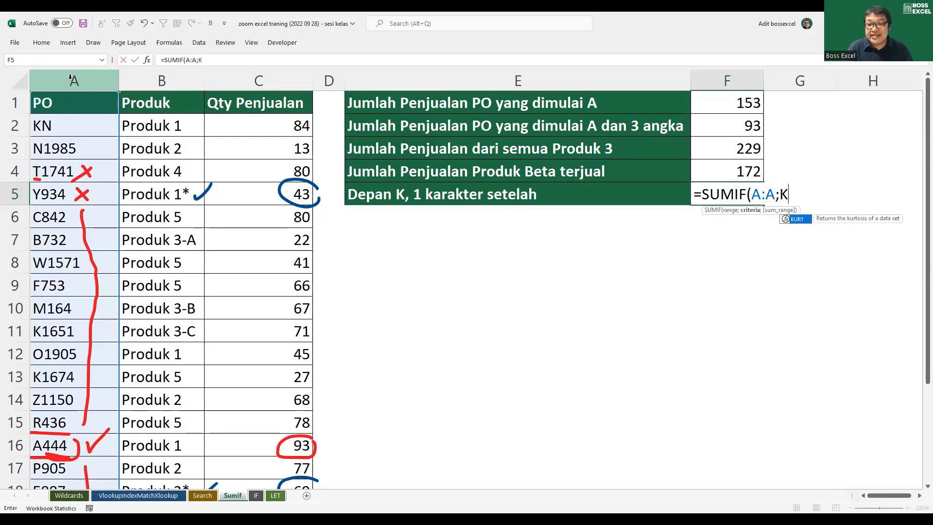
pyautogui.write('?"')
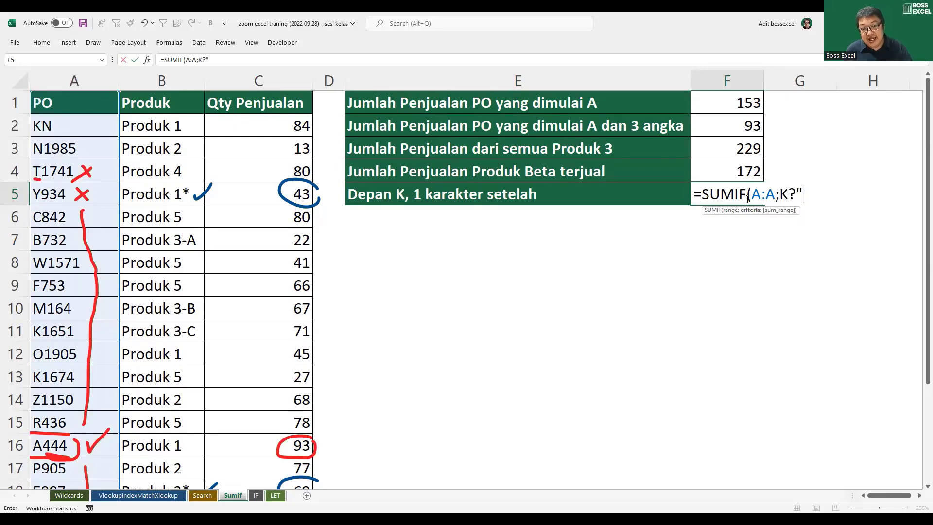
pyautogui.click(780, 196)
pyautogui.write('"')
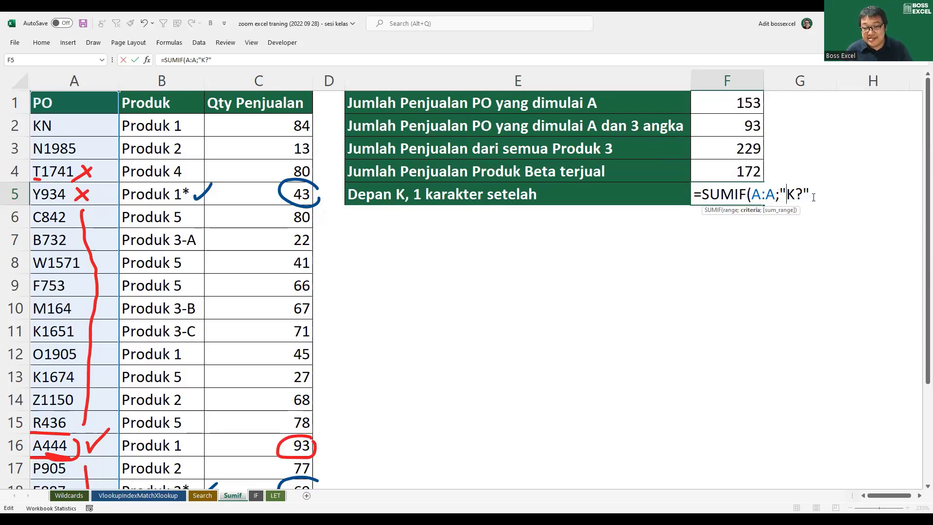
pyautogui.write(';')
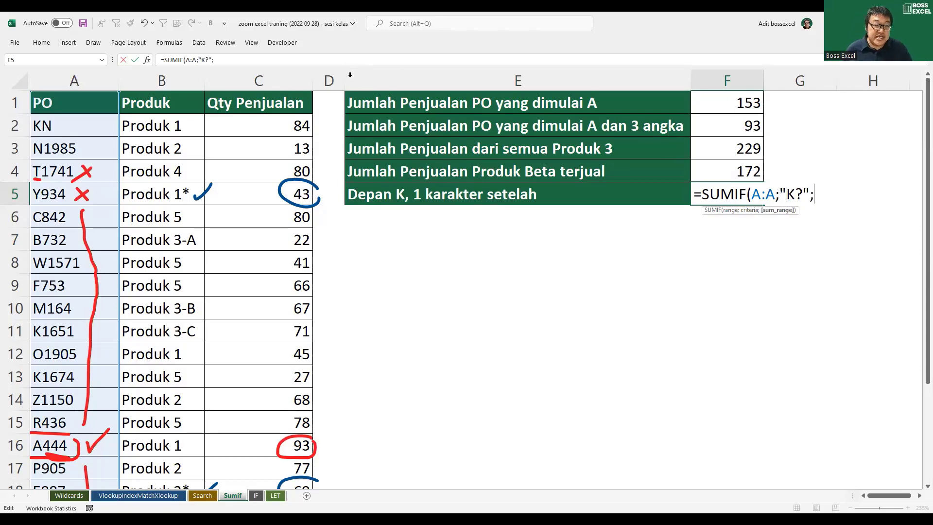
pyautogui.click(273, 83)
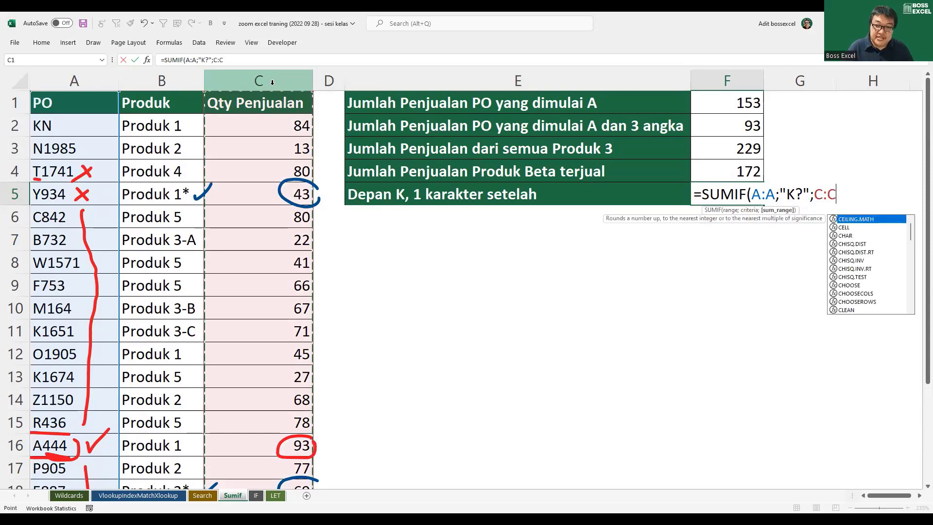
pyautogui.press('Return')
pyautogui.moveTo(301, 125); pyautogui.dragTo(63, 128)
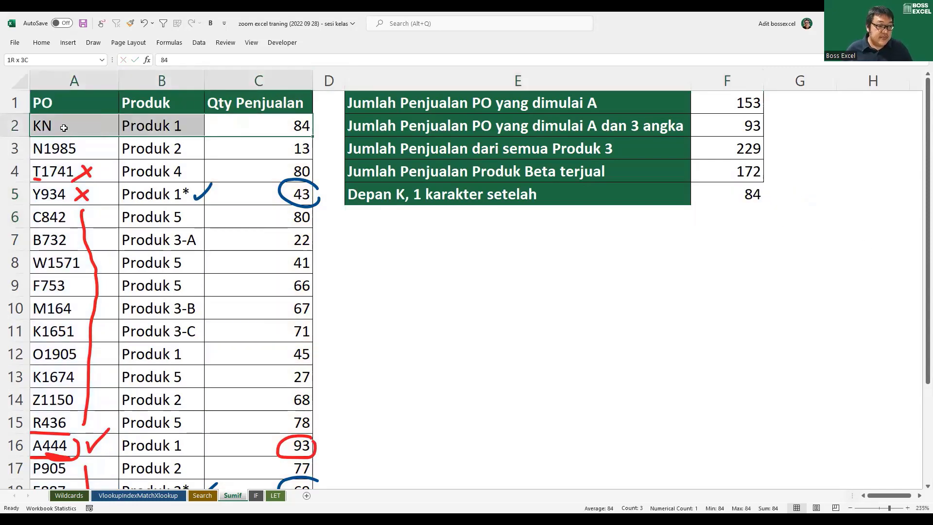
# - Change the PO code in A3 to K2
pyautogui.click(63, 148)
pyautogui.write('K')
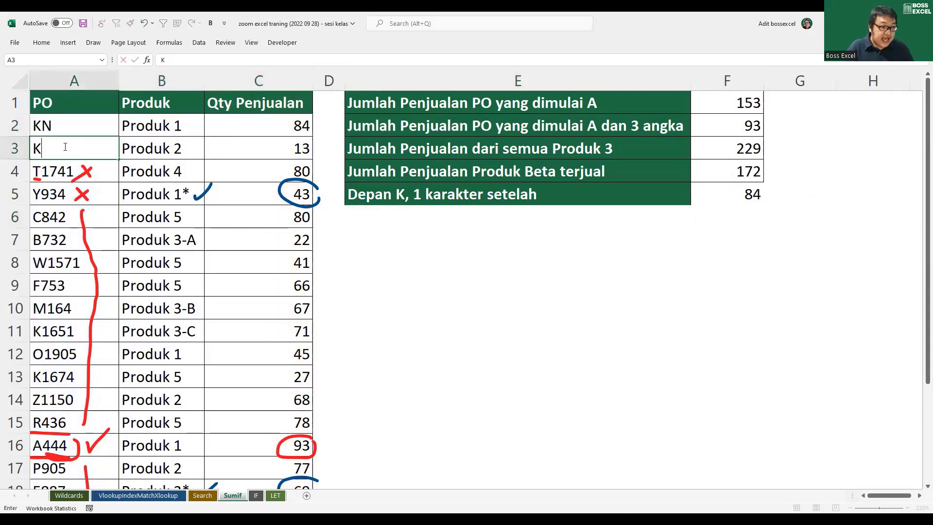
pyautogui.write('2')
pyautogui.press('Return')
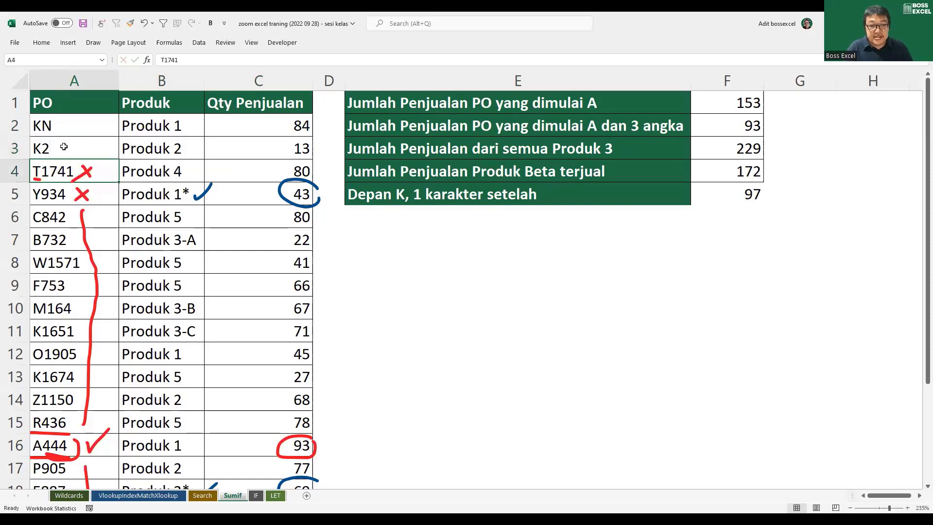
# - Compare the PO codes in A2:A3 and their quantities in C2:C3 with the total in F5
pyautogui.click(259, 150)
pyautogui.moveTo(44, 127); pyautogui.dragTo(42, 149)
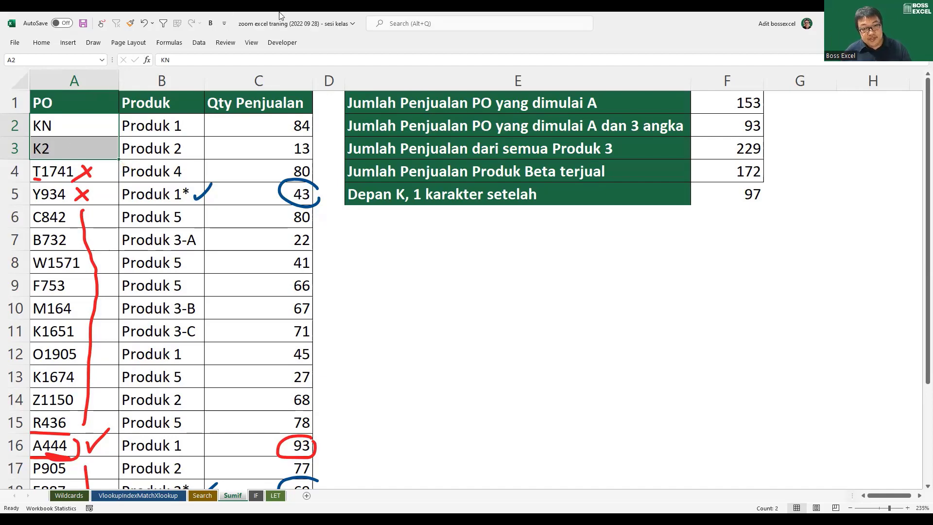
pyautogui.click(688, 243)
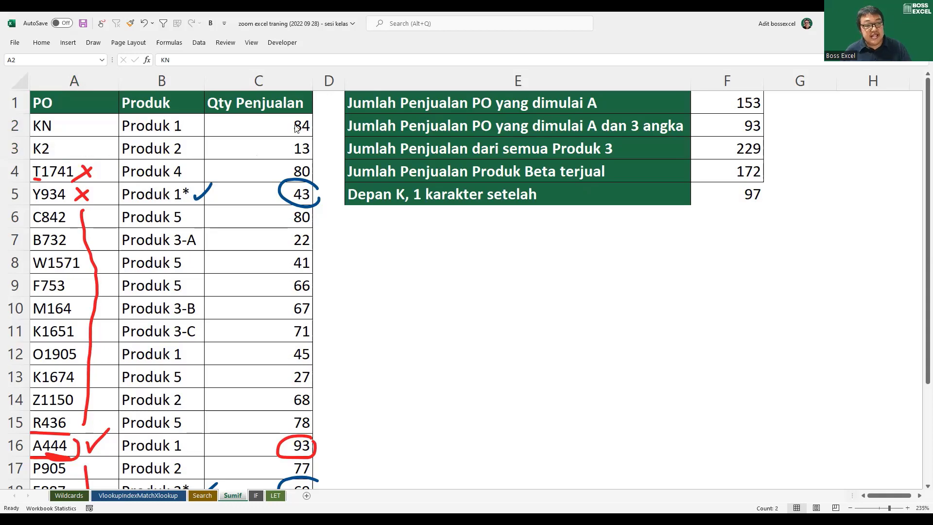
pyautogui.moveTo(295, 125); pyautogui.dragTo(293, 145)
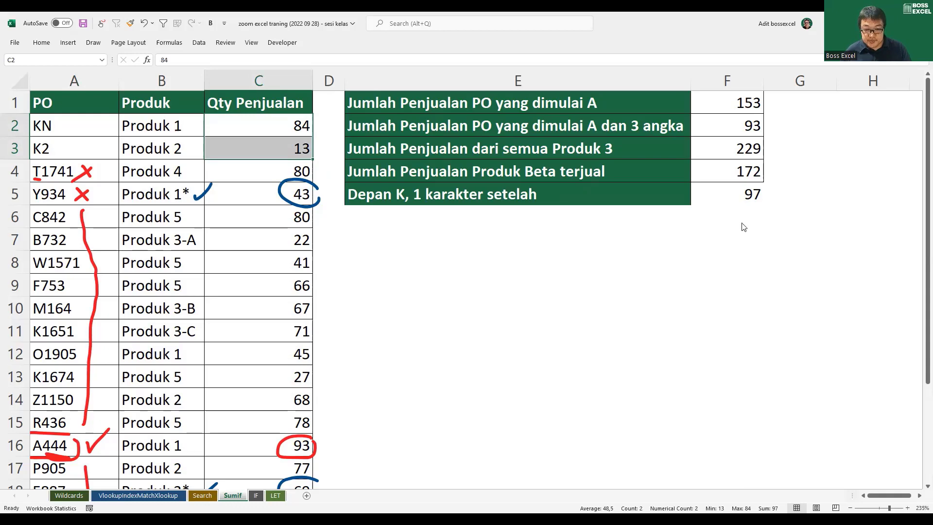
pyautogui.hotkey('alt', 'Tab')
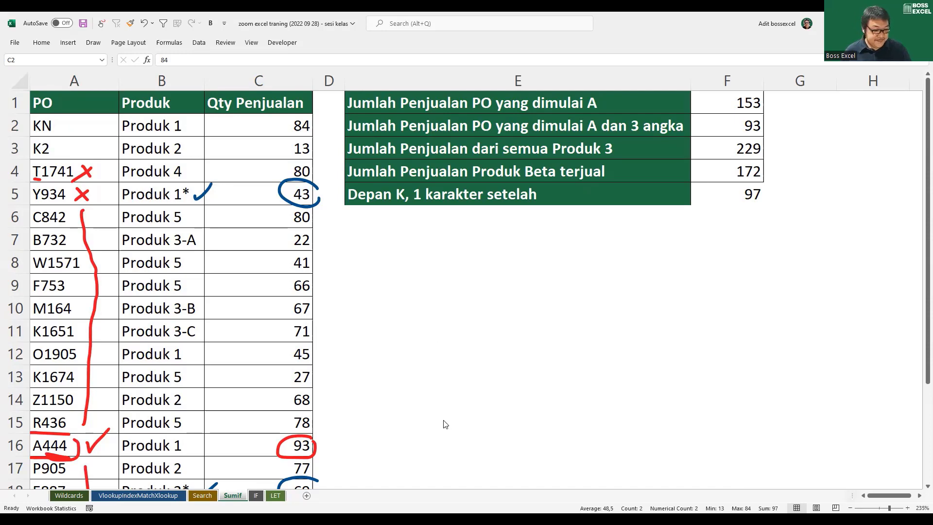
# - Open the IF sheet and examine the product names containing asterisks in B5, B13 and B21
pyautogui.click(258, 496)
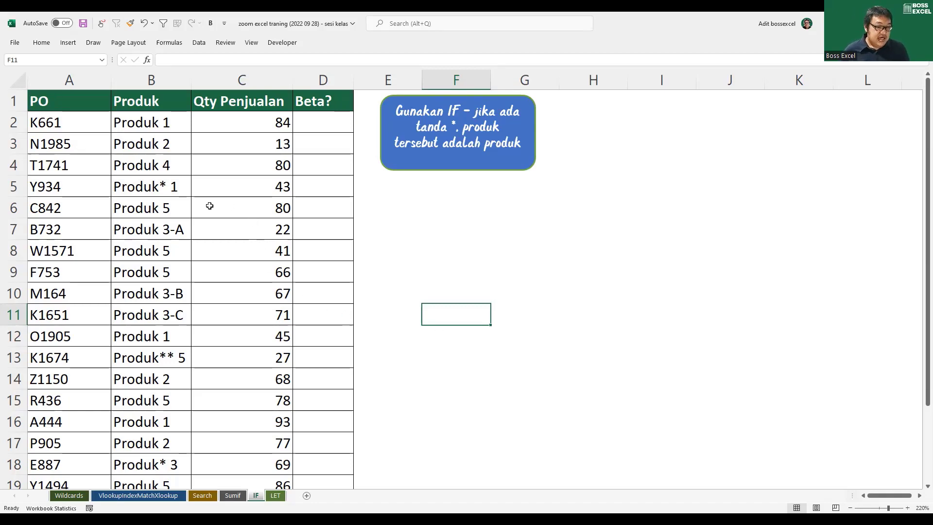
pyautogui.click(161, 186)
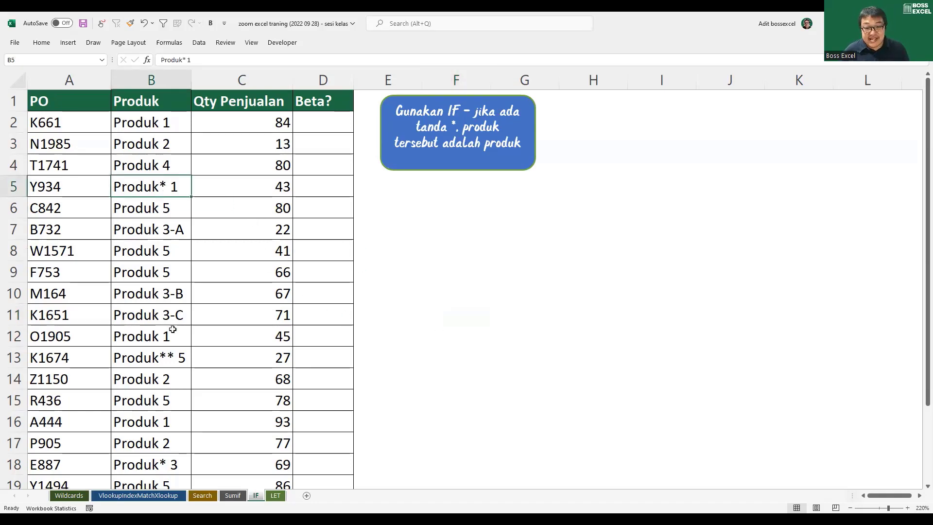
pyautogui.click(176, 357)
pyautogui.scroll(-1, 176, 384)
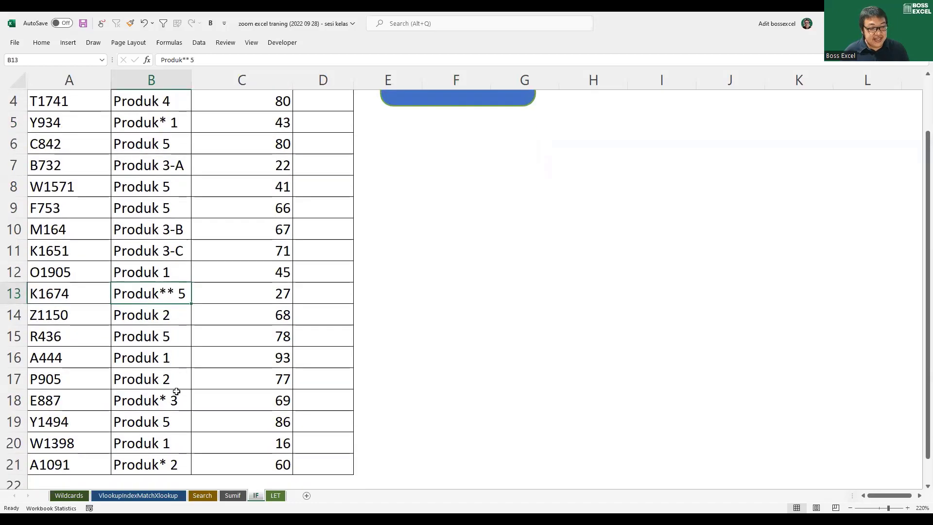
pyautogui.click(175, 464)
pyautogui.scroll(1, 184, 396)
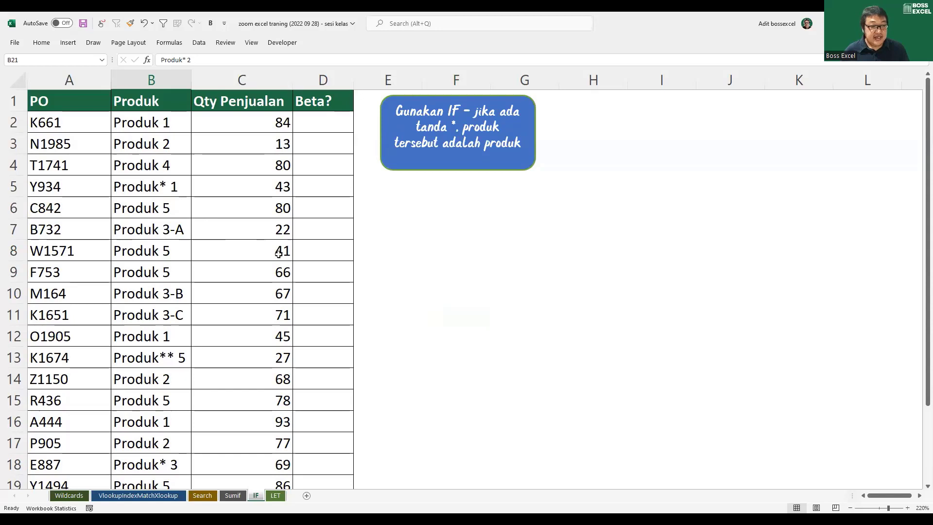
pyautogui.click(163, 186)
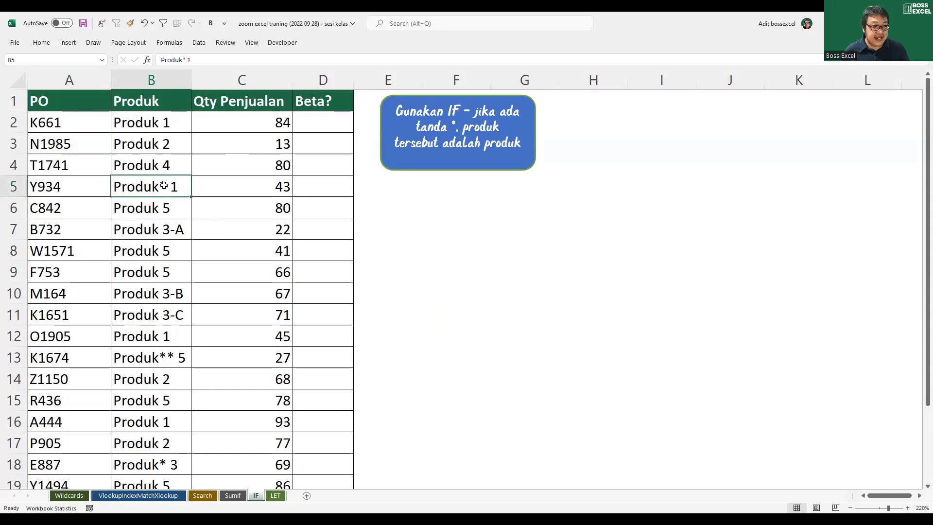
# - Complete the instruction in the blue rounded shape with the word Beta, so it ends with "produk Beta"
pyautogui.click(454, 168)
pyautogui.write('Beta')
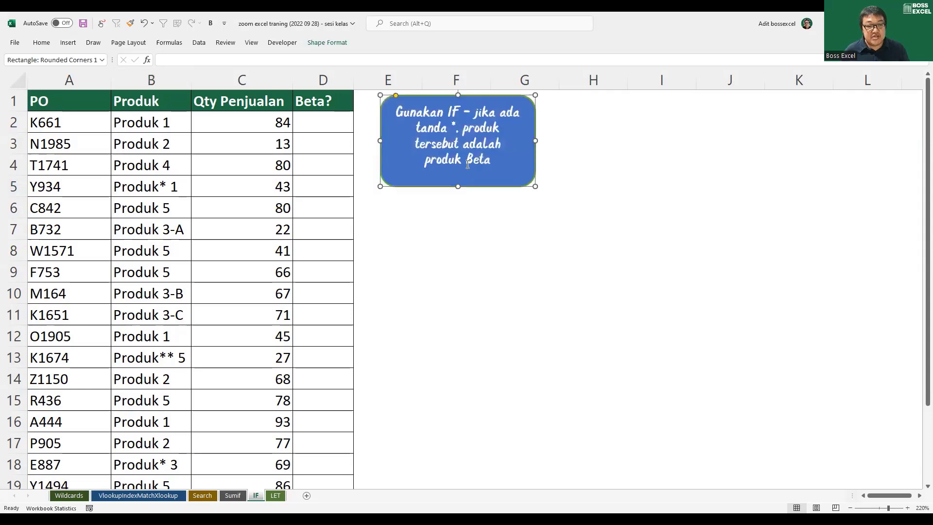
pyautogui.click(334, 127)
# - Enter Beta as a sample result in D5 and D13, and clear D4:D14 again
pyautogui.click(335, 181)
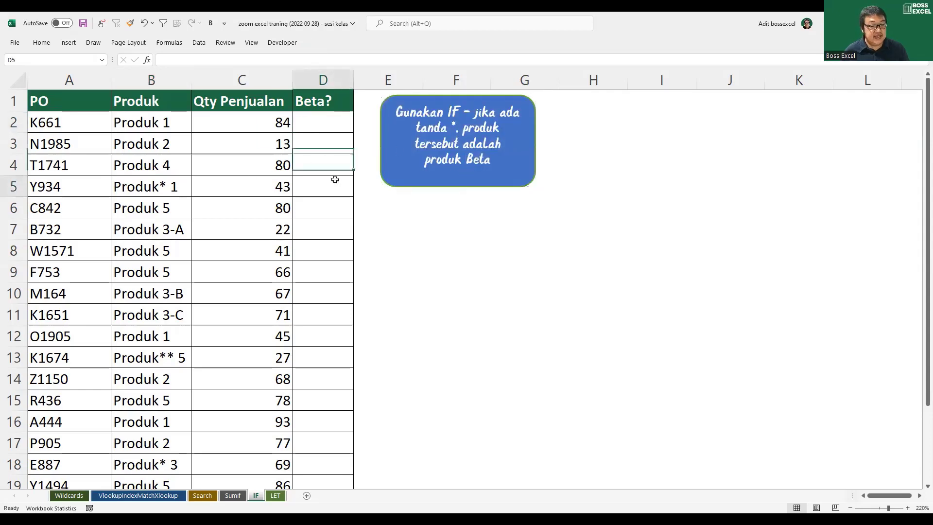
pyautogui.write('Beta')
pyautogui.press('Return')
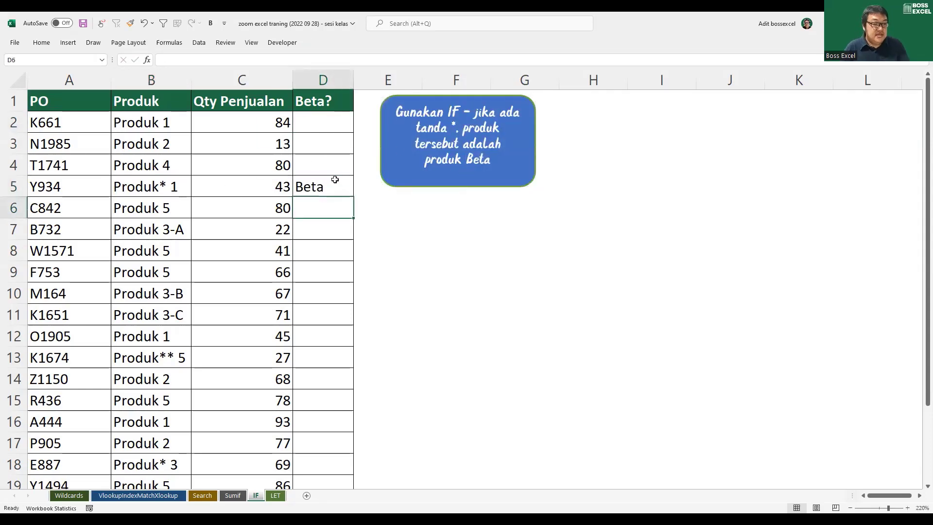
pyautogui.click(319, 351)
pyautogui.write('Beta')
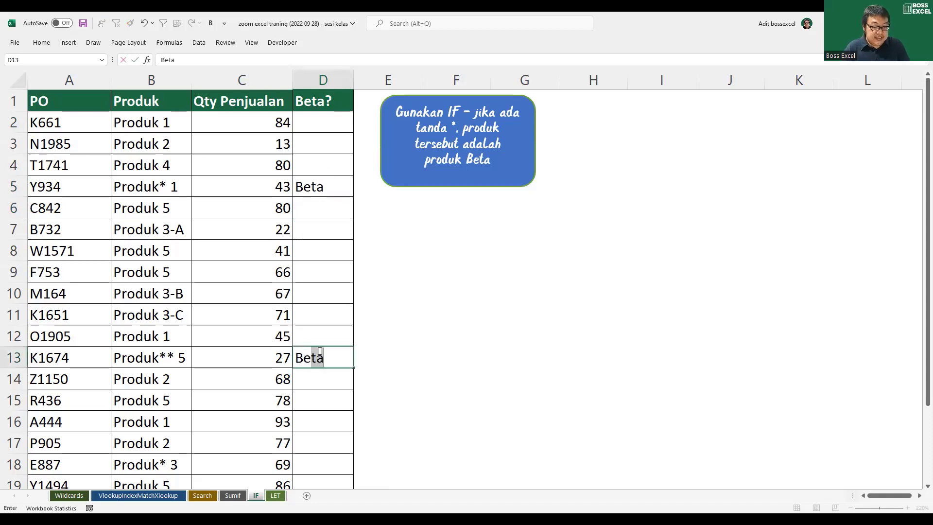
pyautogui.press('Return')
pyautogui.moveTo(332, 168); pyautogui.dragTo(333, 378)
pyautogui.press('Delete')
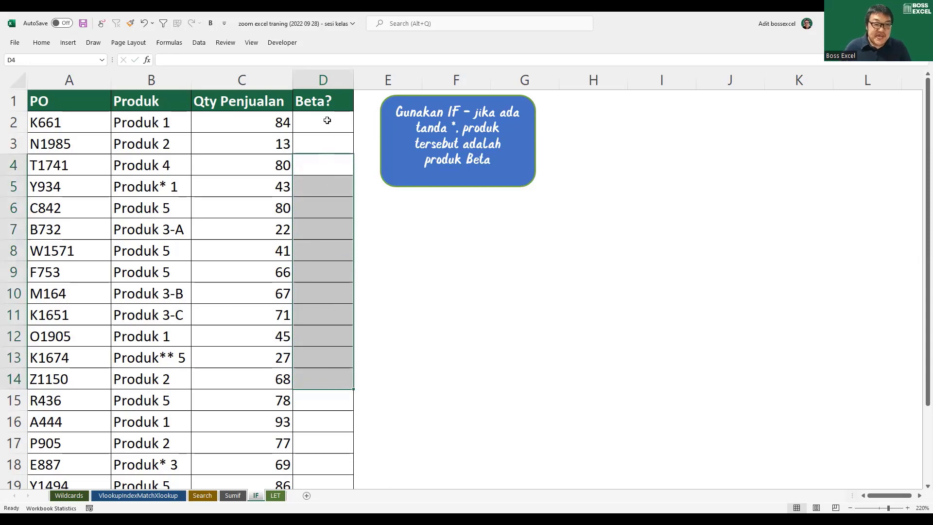
# - Enter the formula =COUNTIF(B2;"*~**") in D2 to test whether the product name contains a literal asterisk
pyautogui.click(327, 120)
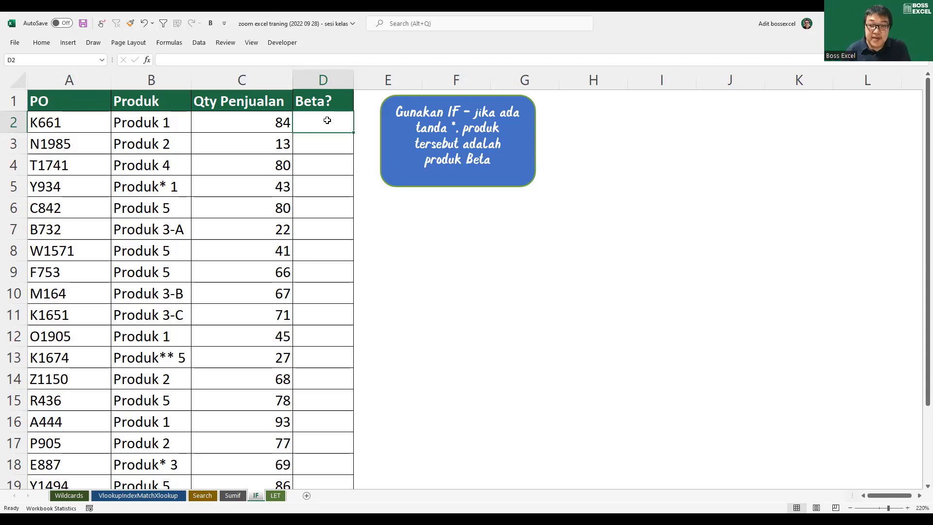
pyautogui.write('=')
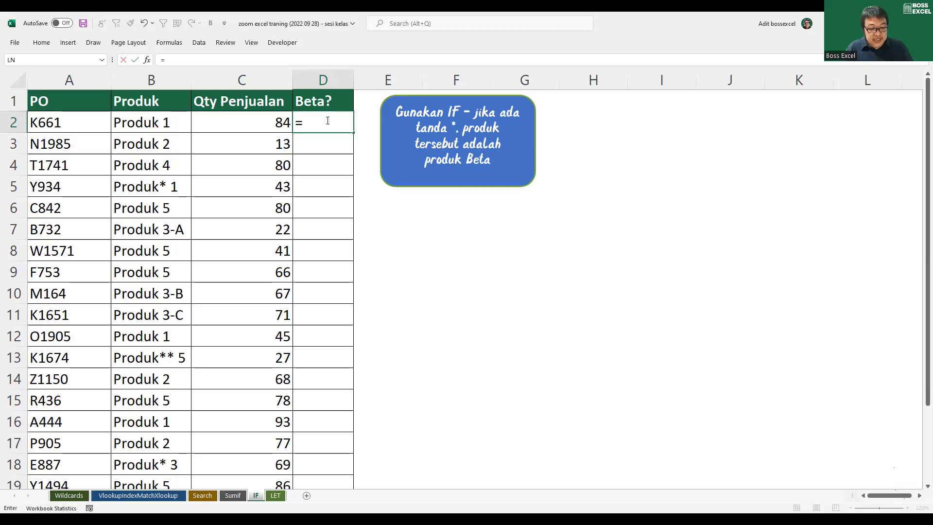
pyautogui.write('countif')
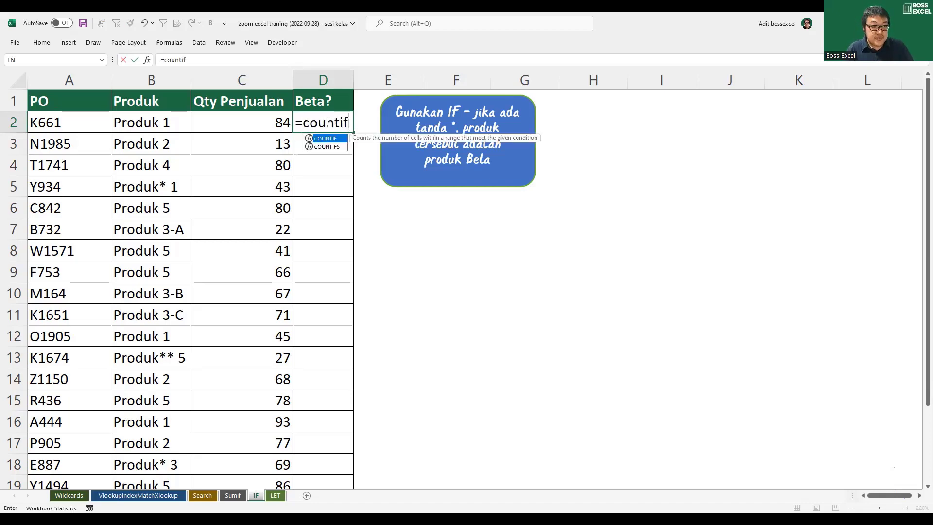
pyautogui.press('Tab')
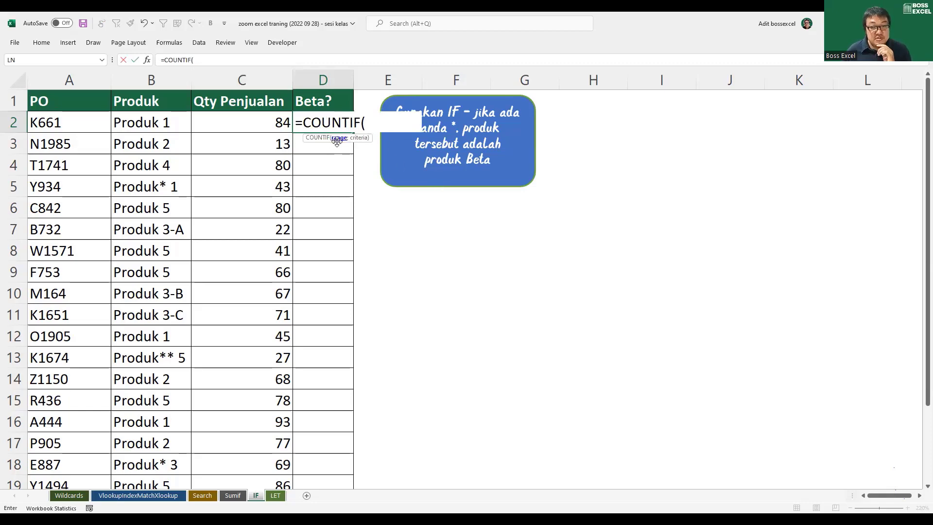
pyautogui.click(158, 125)
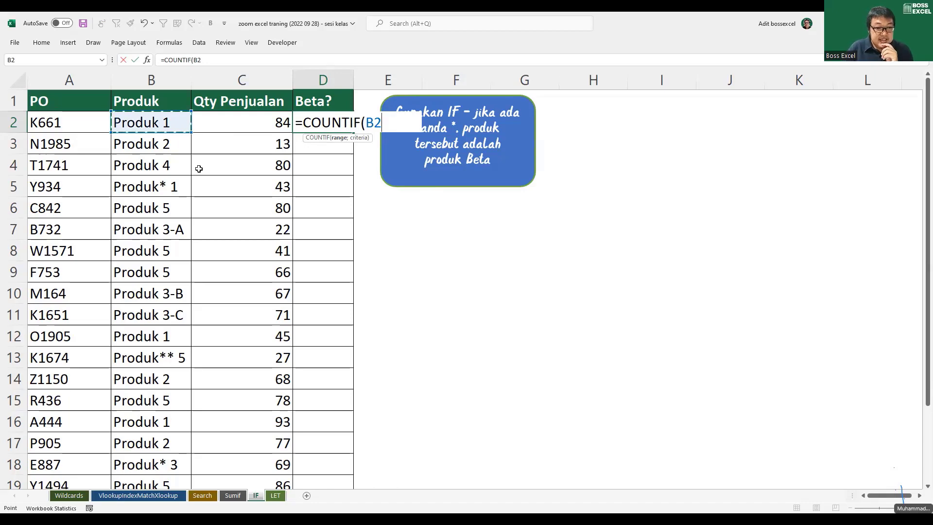
pyautogui.write(';')
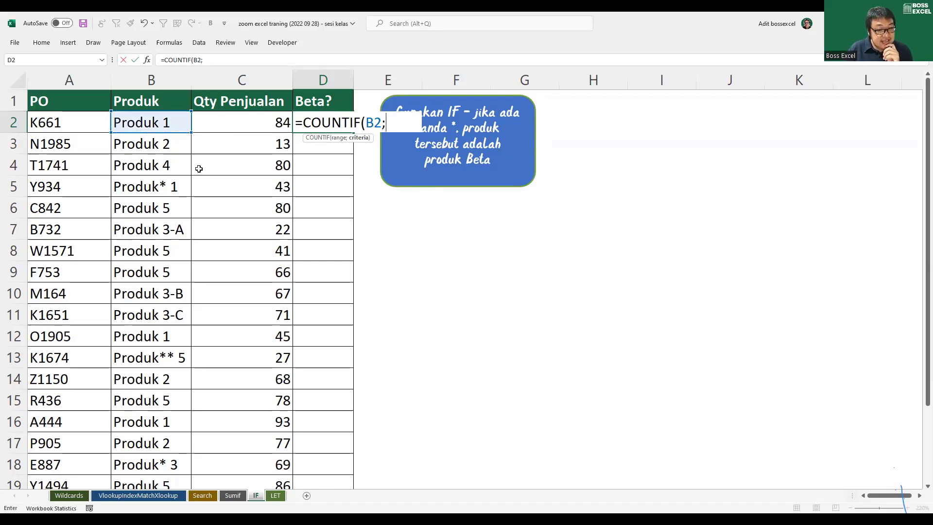
pyautogui.write('"')
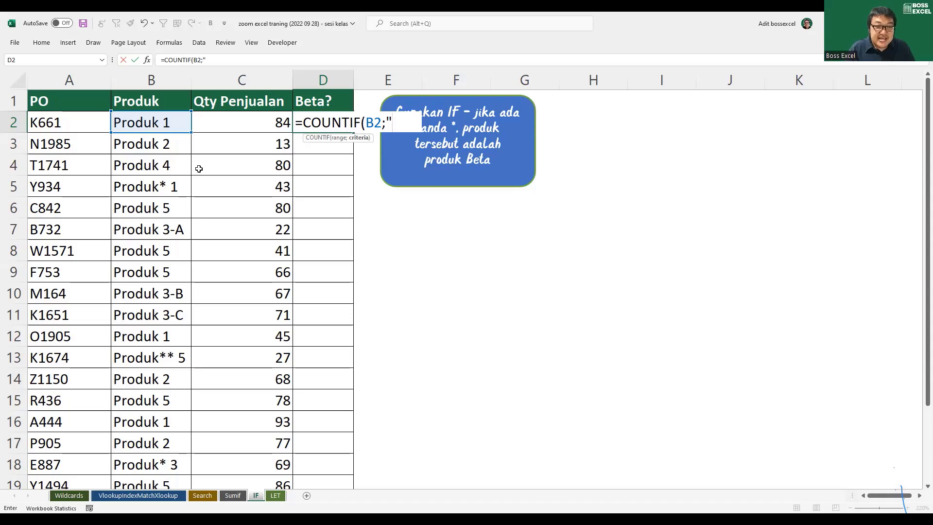
pyautogui.write('*')
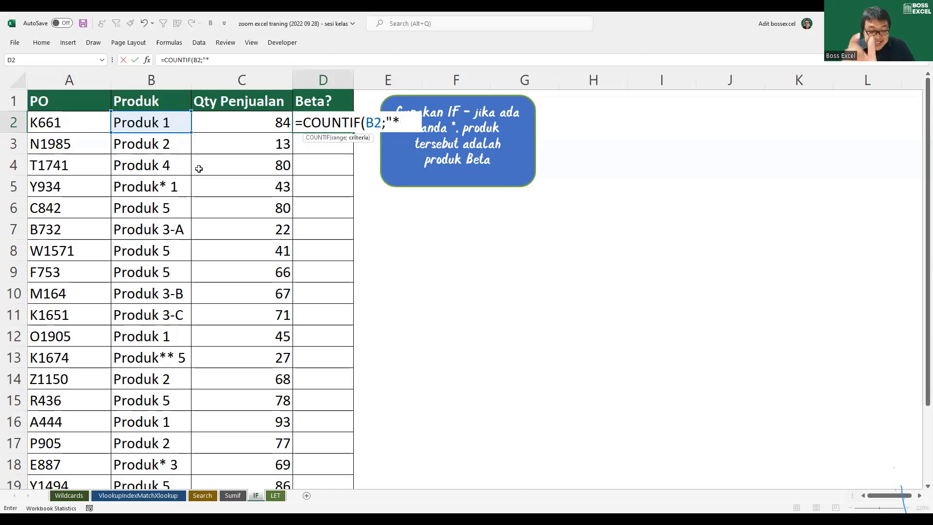
pyautogui.write('~*')
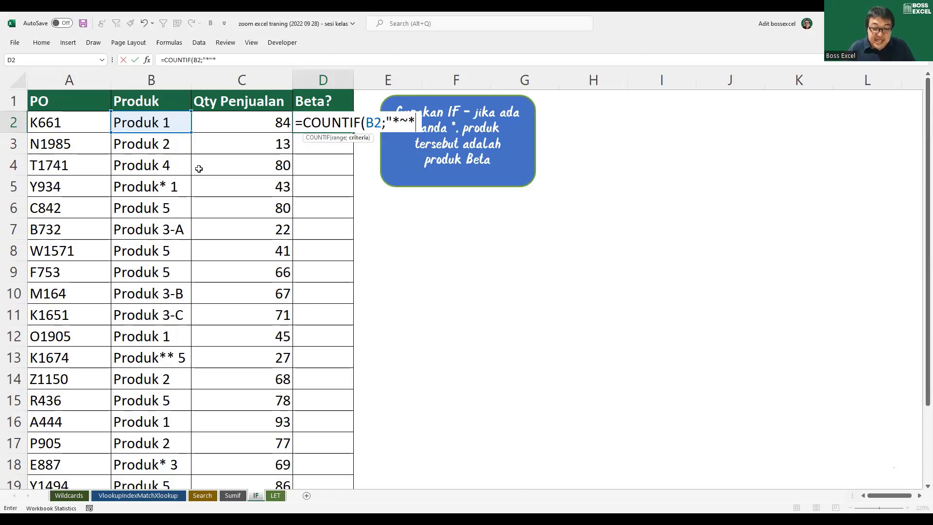
pyautogui.write('*')
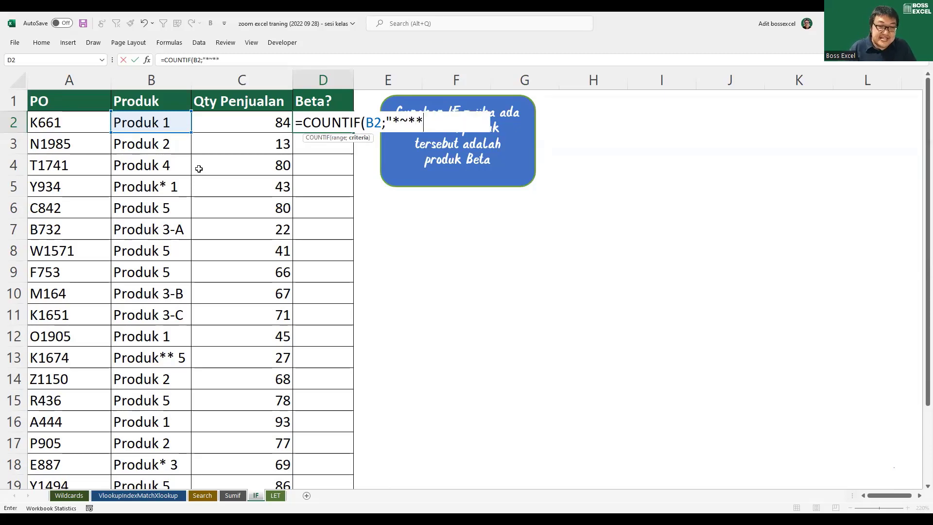
pyautogui.write('"')
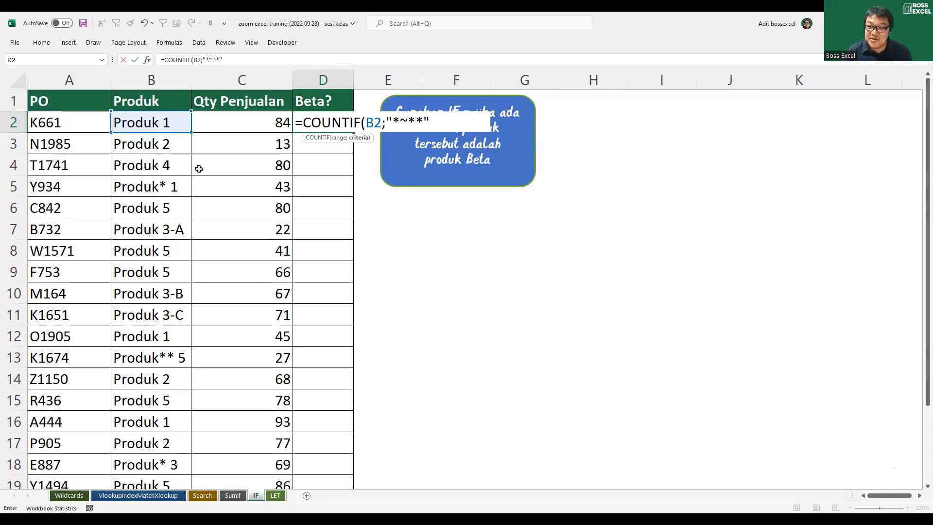
pyautogui.write('"')
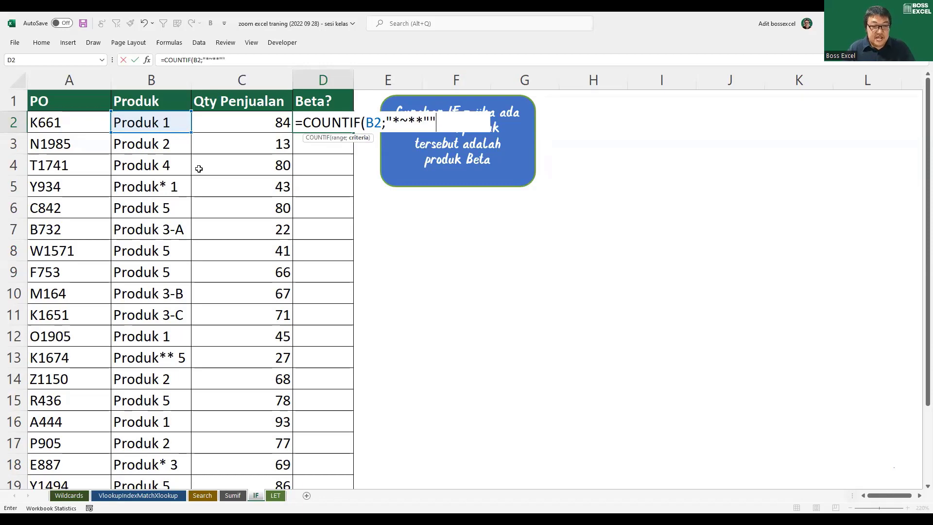
pyautogui.press('BackSpace')
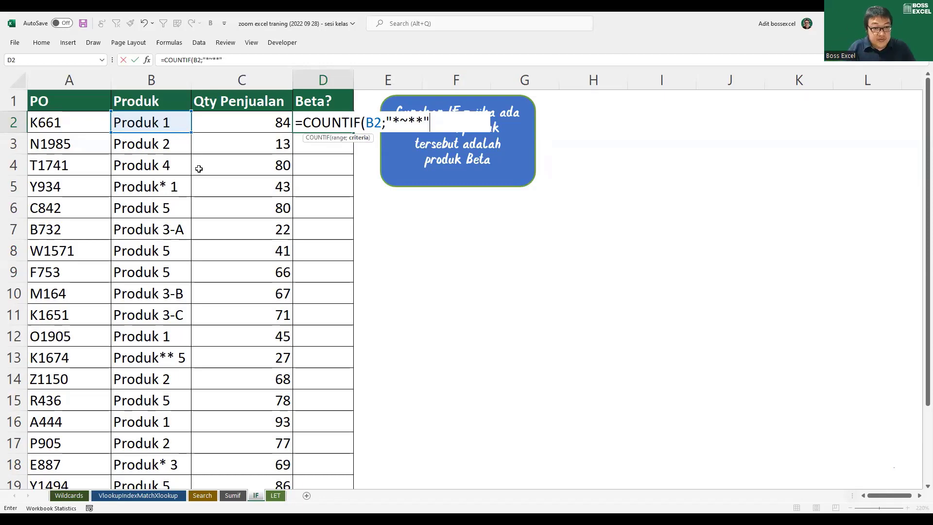
pyautogui.write(')')
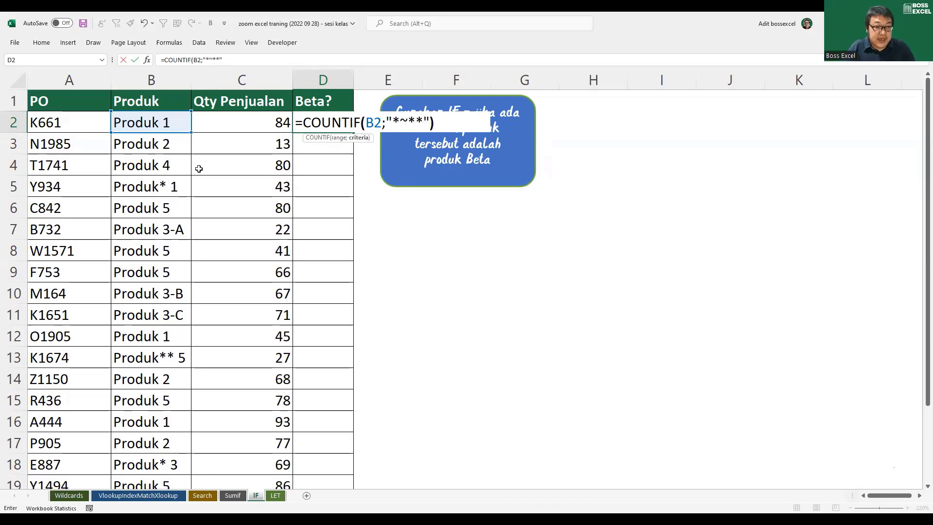
pyautogui.press('Return')
# - Check the COUNTIF formula in D2 against the product in B2 and fill it down the Beta? column
pyautogui.click(332, 125)
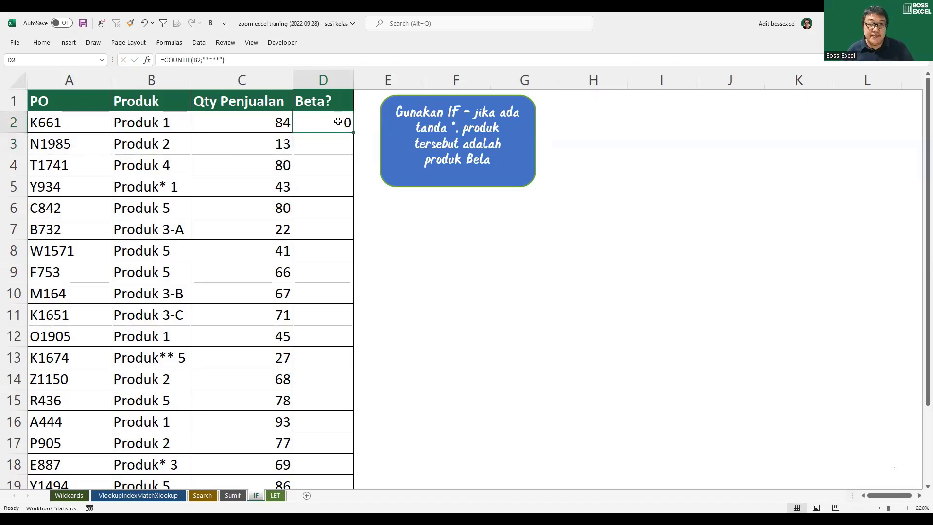
pyautogui.click(128, 126)
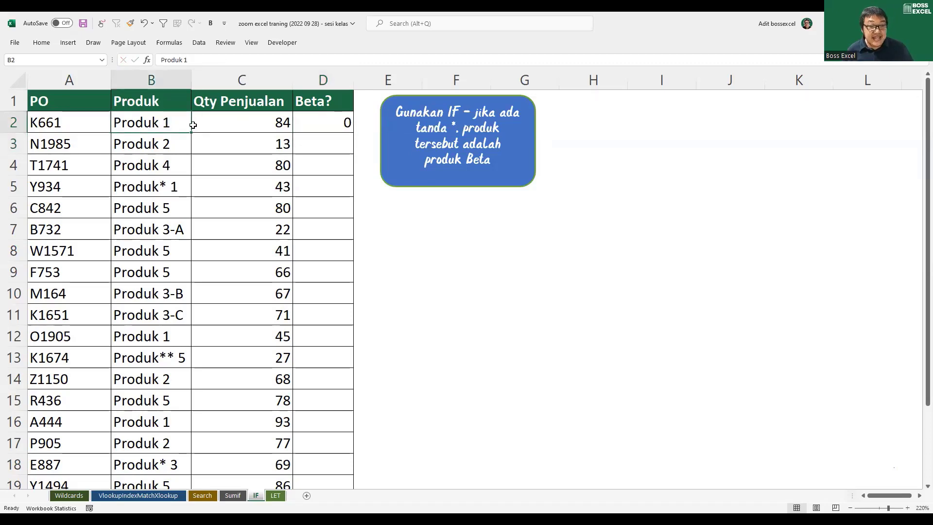
pyautogui.doubleClick(321, 125)
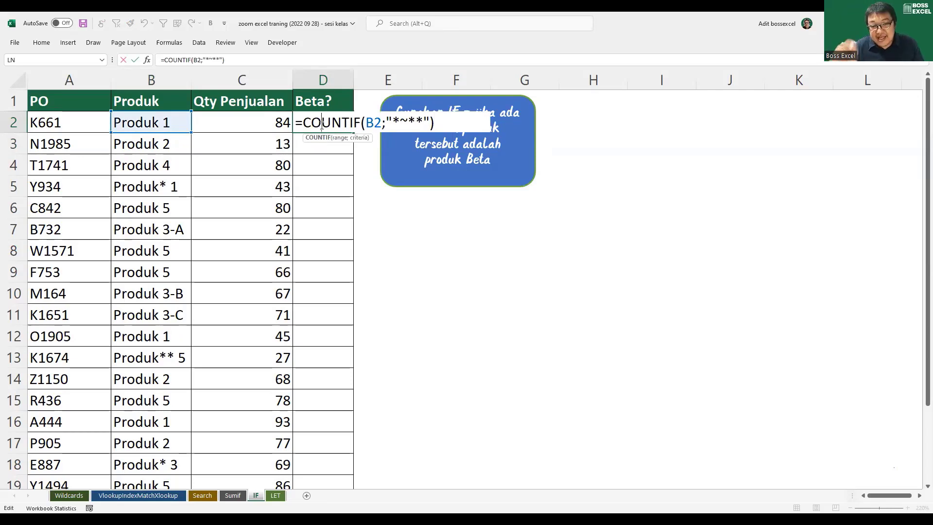
pyautogui.hotkey('ctrl', 'Return')
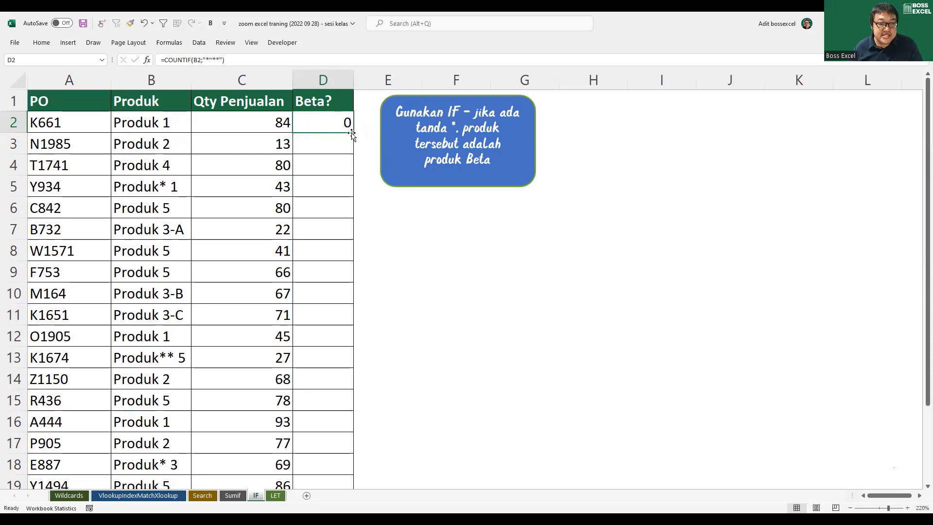
pyautogui.doubleClick(352, 135)
# - Compare the COUNTIF results in column D with the product names in rows 5, 13 and 18
pyautogui.moveTo(345, 187); pyautogui.dragTo(163, 187)
pyautogui.moveTo(334, 358); pyautogui.dragTo(151, 358)
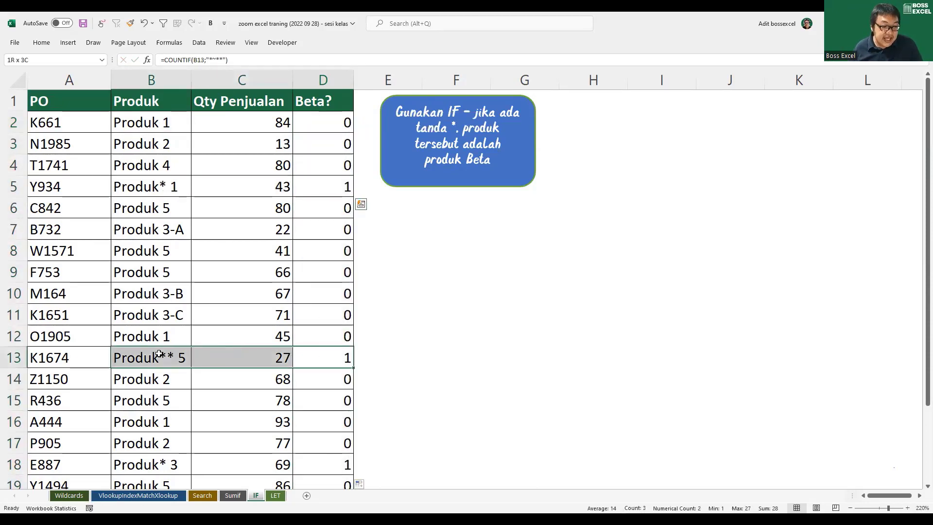
pyautogui.scroll(-2, 304, 400)
pyautogui.moveTo(325, 336); pyautogui.dragTo(161, 337)
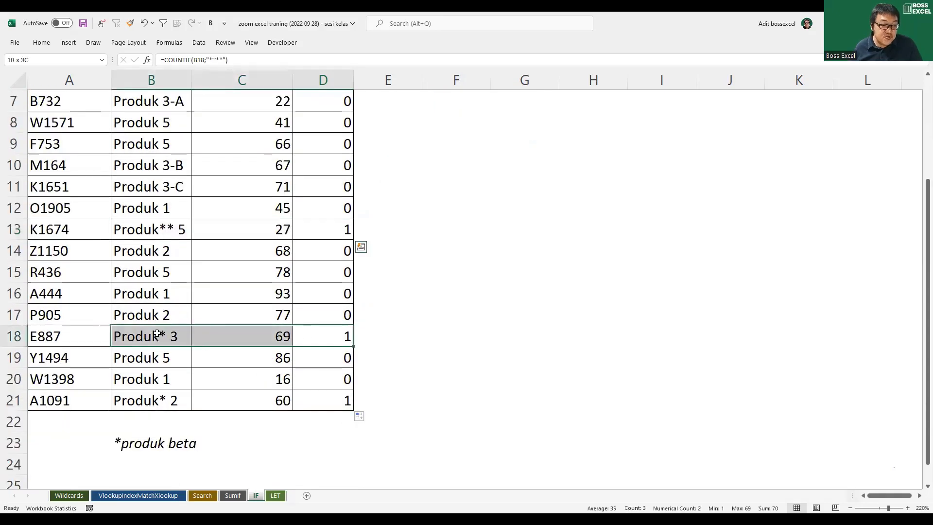
pyautogui.scroll(2, 250, 329)
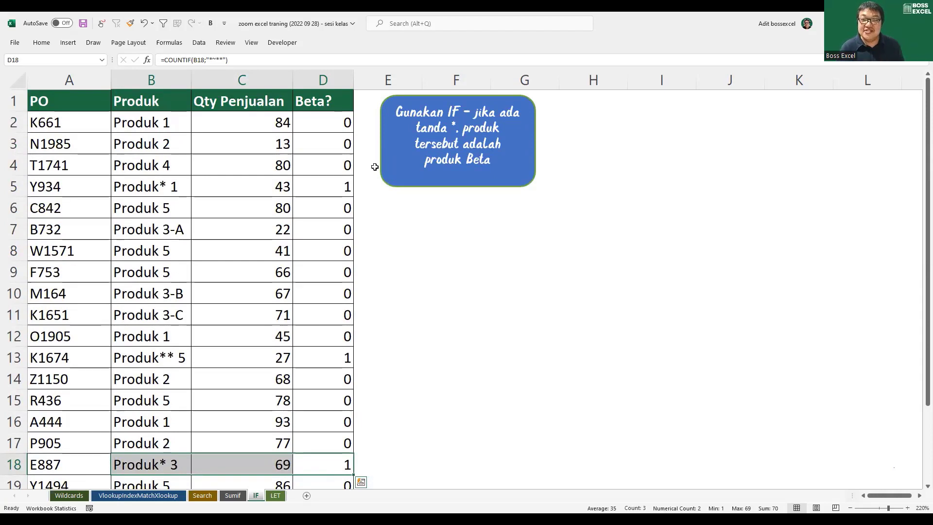
# - Wrap the COUNTIF in D2 in an IF, giving =IF(COUNTIF(B2;"*~**")=1;"Beta";"")
pyautogui.doubleClick(329, 123)
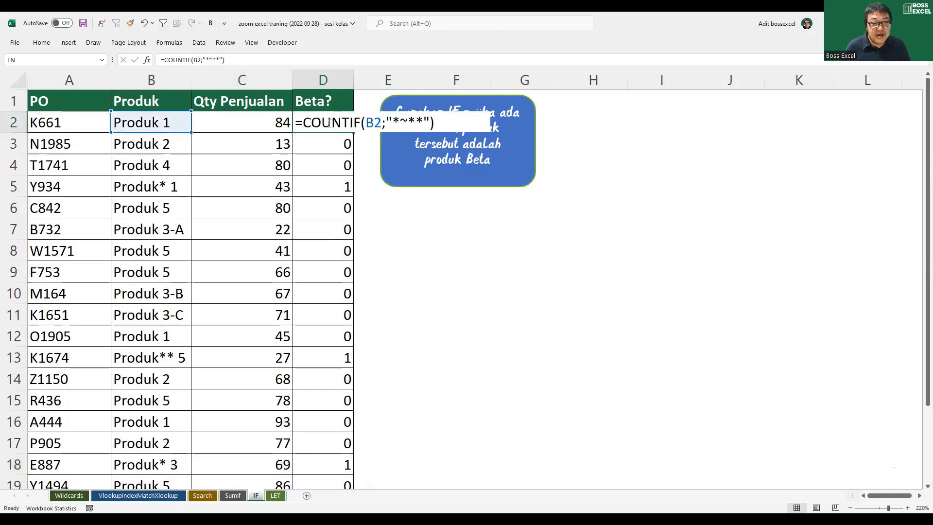
pyautogui.click(306, 119)
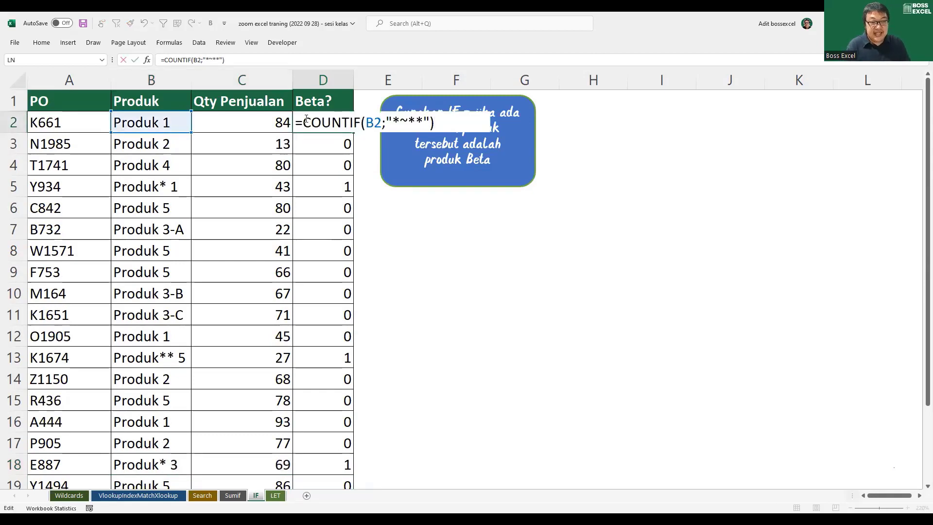
pyautogui.write('IF(')
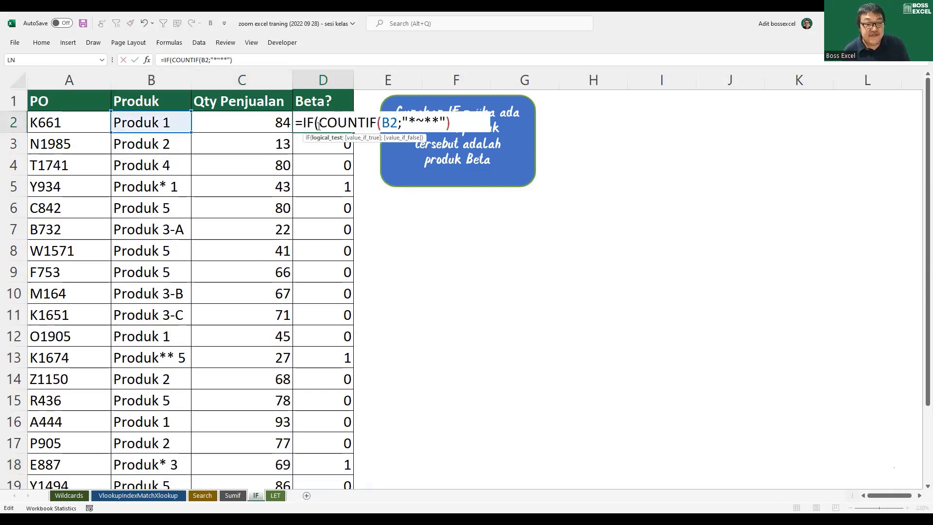
pyautogui.moveTo(319, 122); pyautogui.dragTo(454, 119)
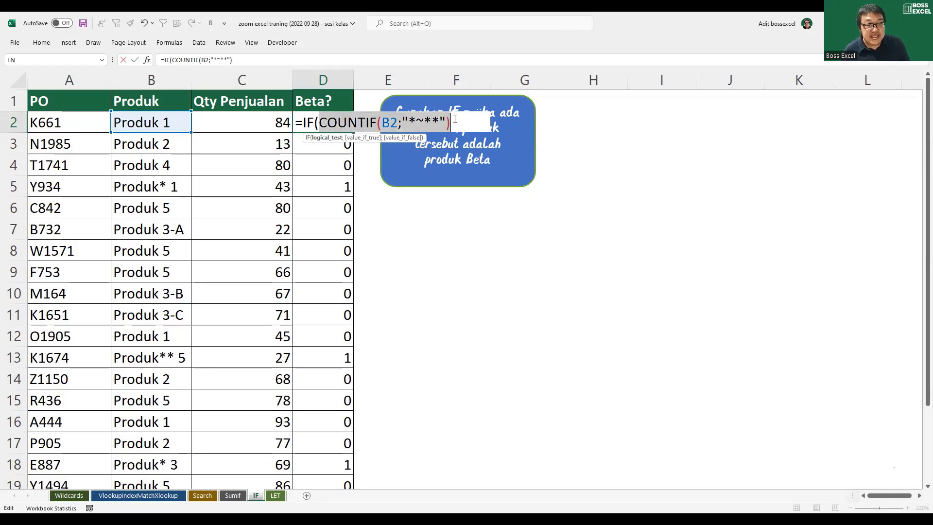
pyautogui.click(456, 121)
pyautogui.write('=1')
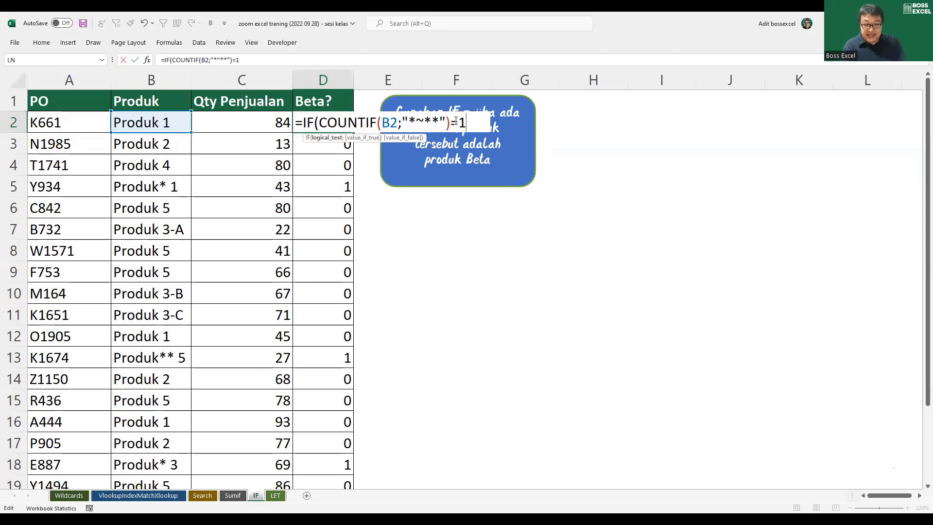
pyautogui.write(';"B')
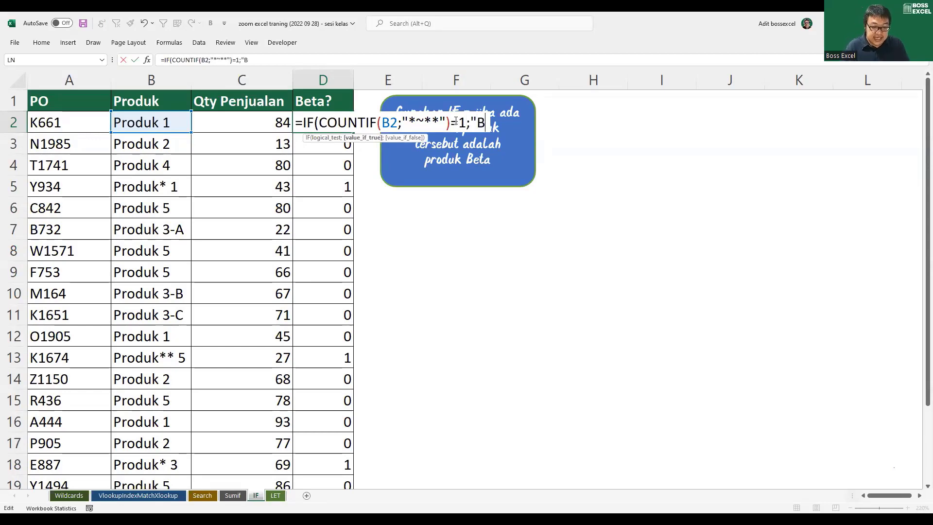
pyautogui.write('eta"""')
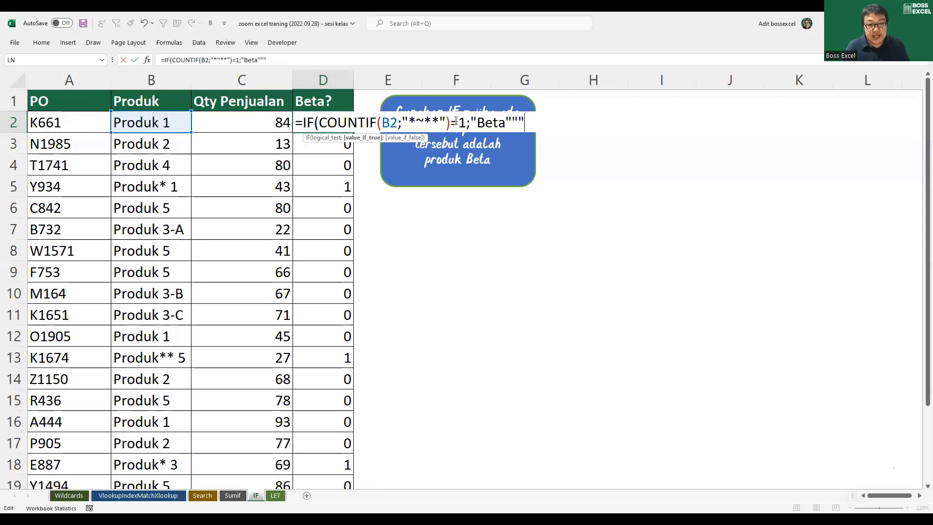
pyautogui.press('BackSpace')
pyautogui.press('BackSpace')
pyautogui.write(';"*~**"')
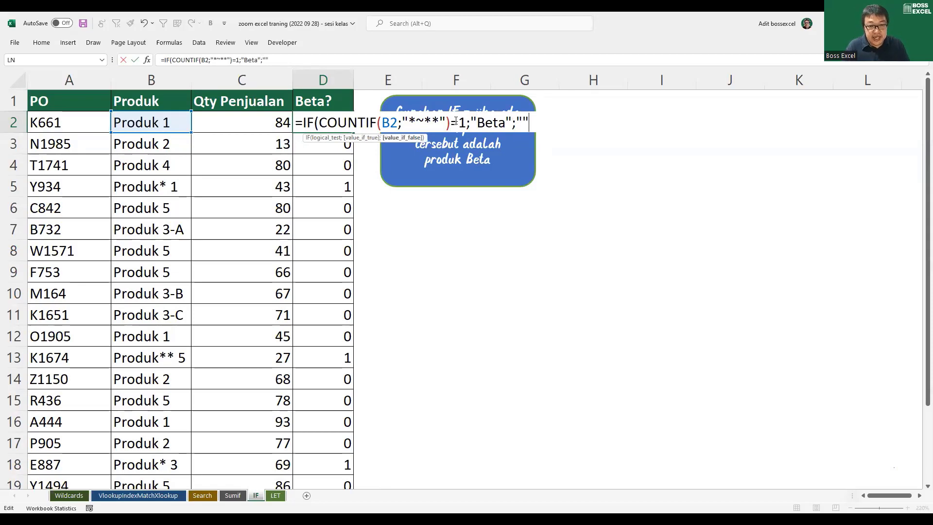
pyautogui.write(')')
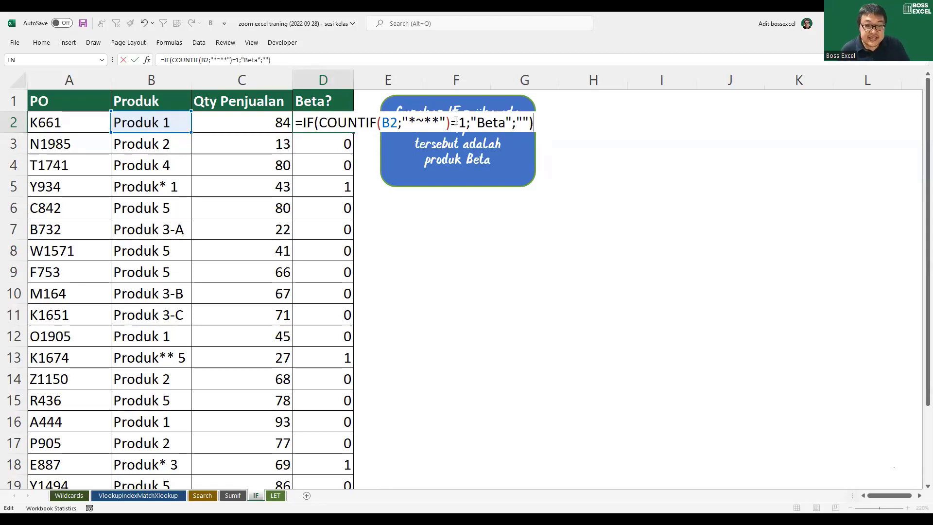
pyautogui.press('Return')
# - Fill the IF formula from D2 down the Beta? column and check D5, D13 and D18
pyautogui.click(349, 125)
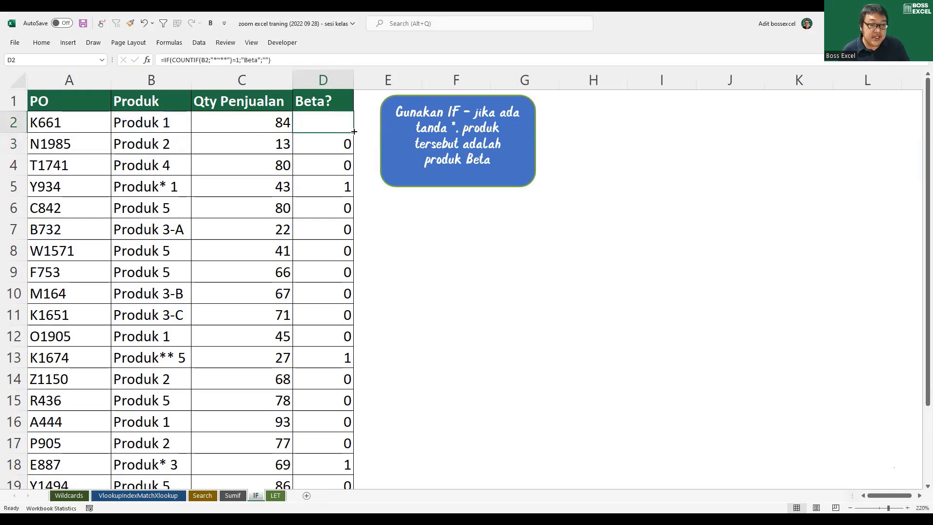
pyautogui.doubleClick(354, 131)
pyautogui.click(334, 184)
pyautogui.click(334, 360)
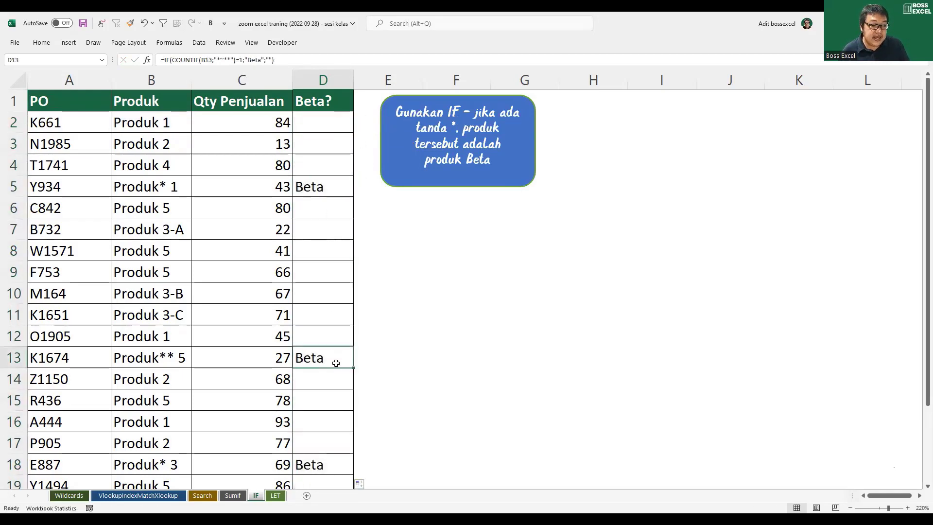
pyautogui.click(329, 455)
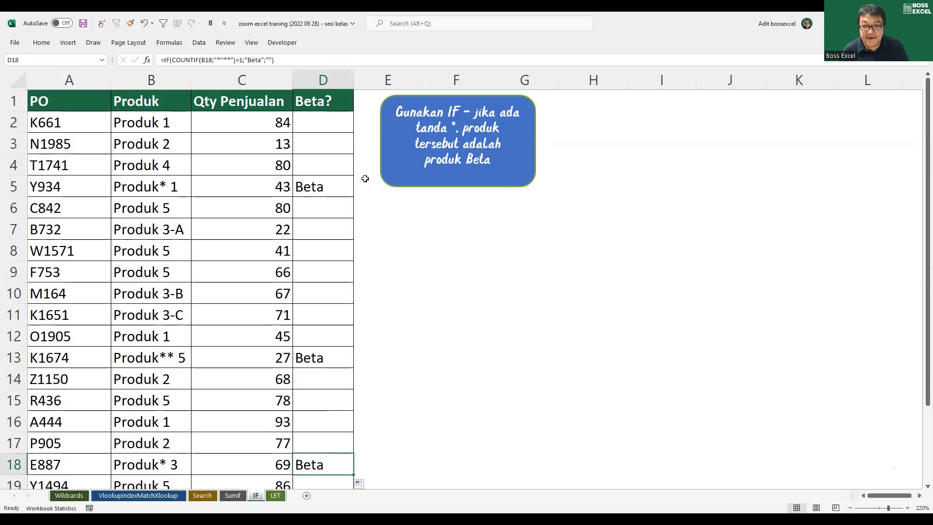
# - Examine the "*~**" criteria in the COUNTIF formula of D2, looking at each asterisk and the tilde separately
pyautogui.doubleClick(339, 127)
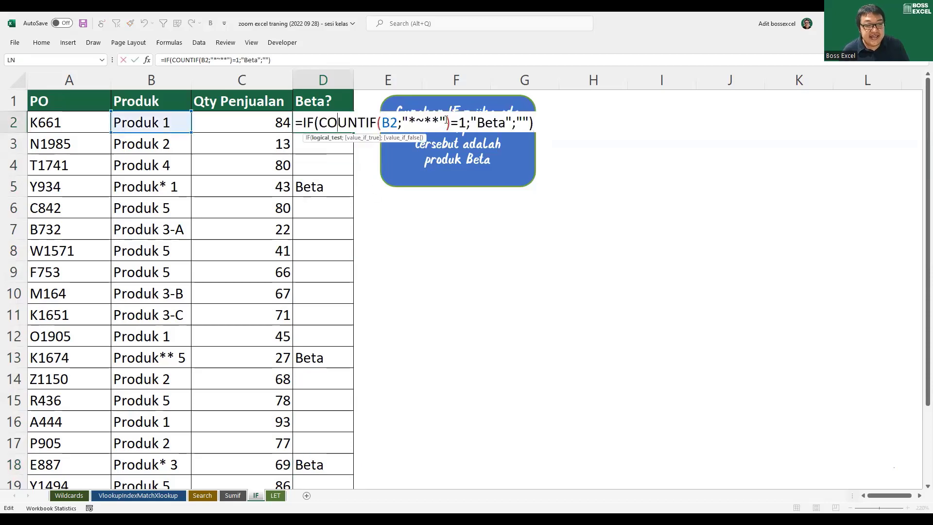
pyautogui.moveTo(447, 119); pyautogui.dragTo(403, 119)
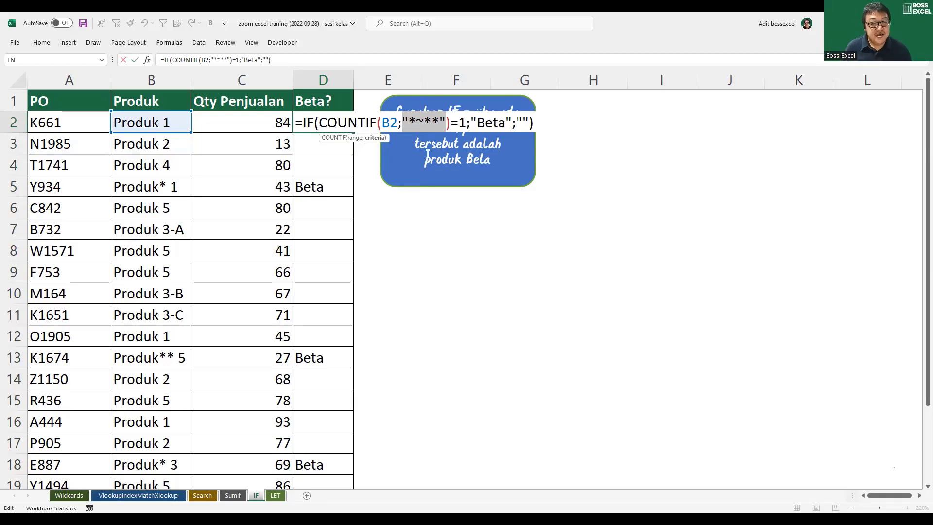
pyautogui.click(434, 122)
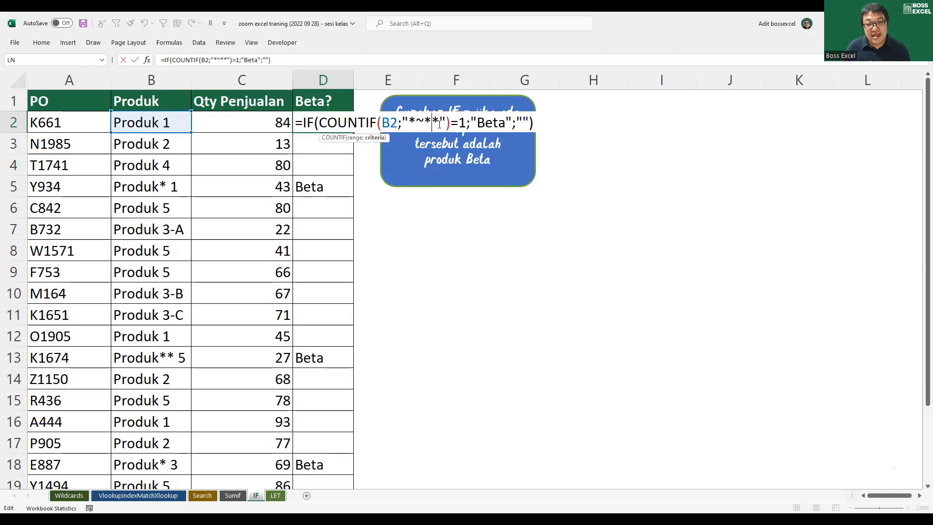
pyautogui.moveTo(416, 122); pyautogui.dragTo(411, 121)
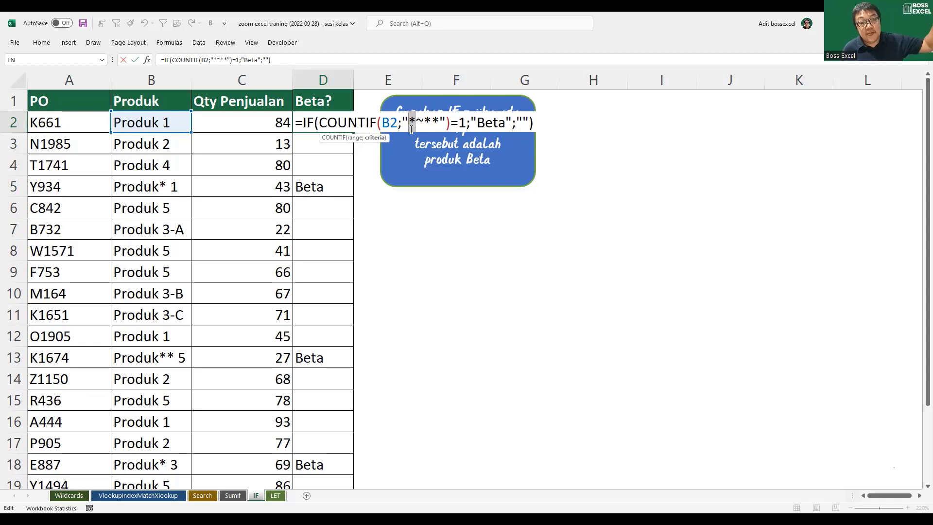
pyautogui.moveTo(431, 122); pyautogui.dragTo(420, 118)
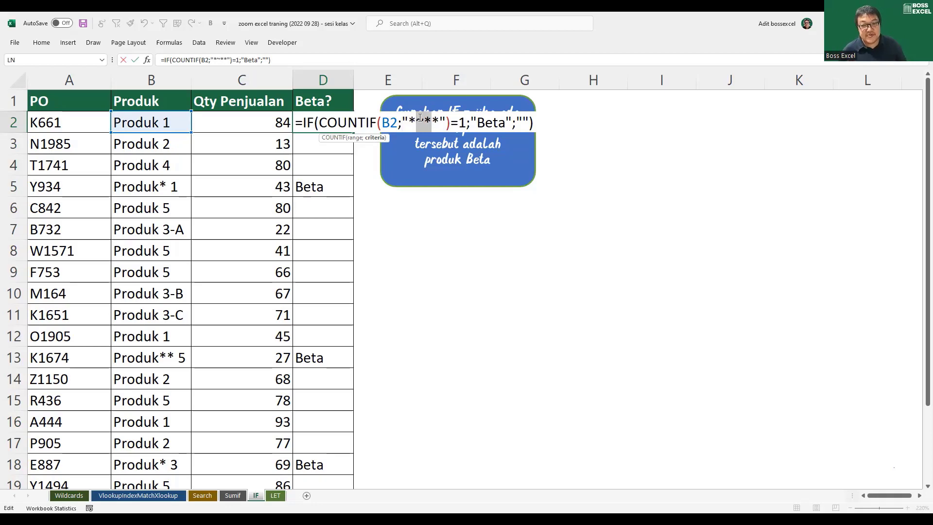
pyautogui.press('Escape')
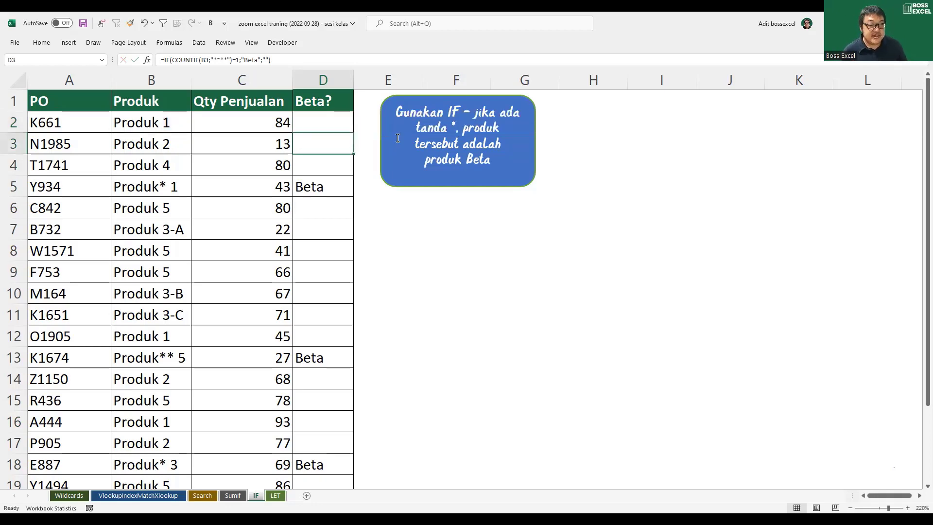
pyautogui.doubleClick(344, 118)
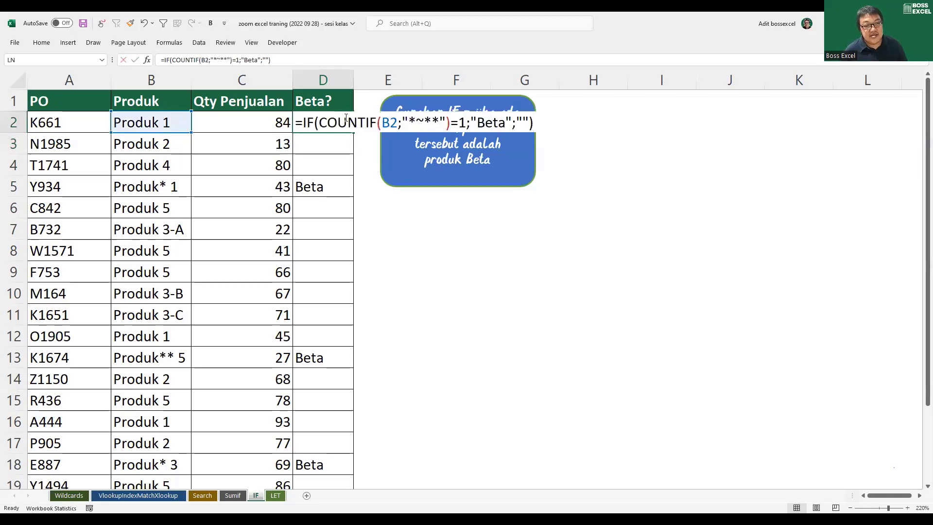
pyautogui.moveTo(408, 122); pyautogui.dragTo(439, 121)
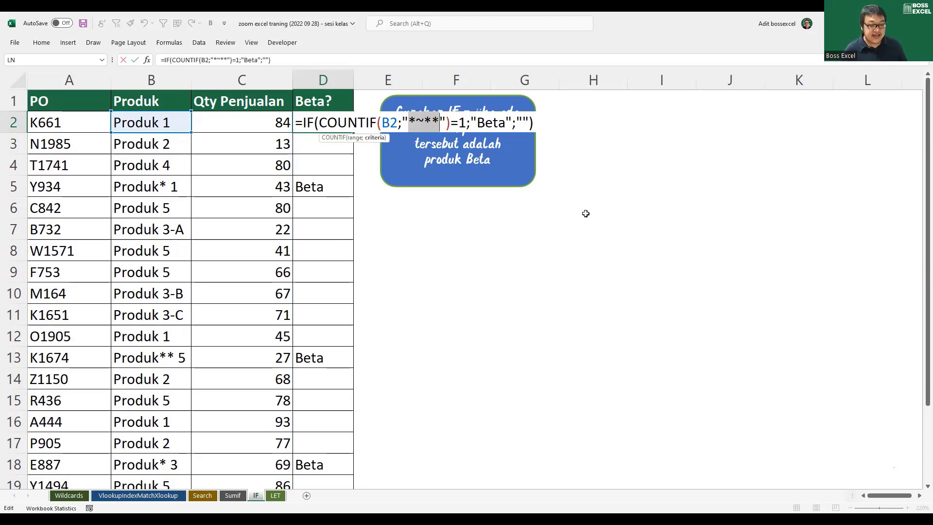
pyautogui.press('Escape')
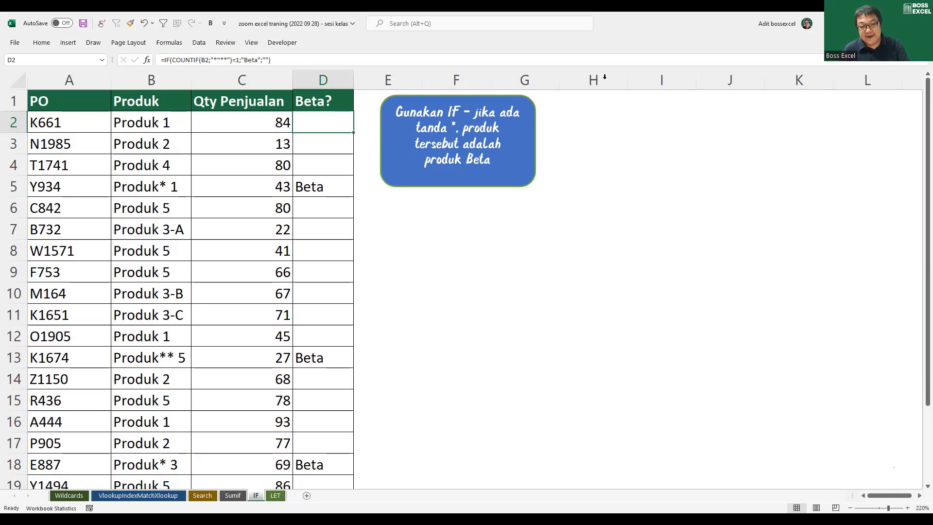
pyautogui.hotkey('ctrl', 'pagedown')
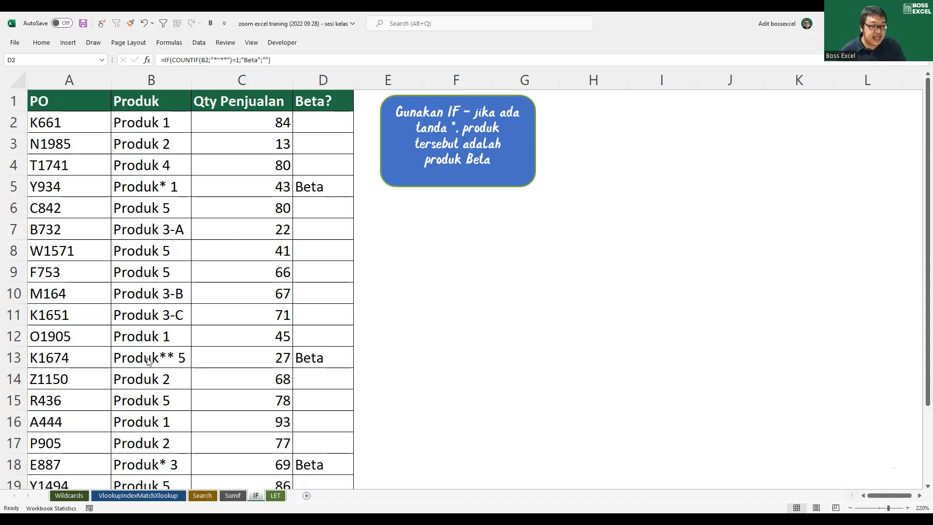
# - Try the criteria "*~***" in the COUNTIF formula of D13 for the product in B13, and check the edited formula
pyautogui.click(168, 353)
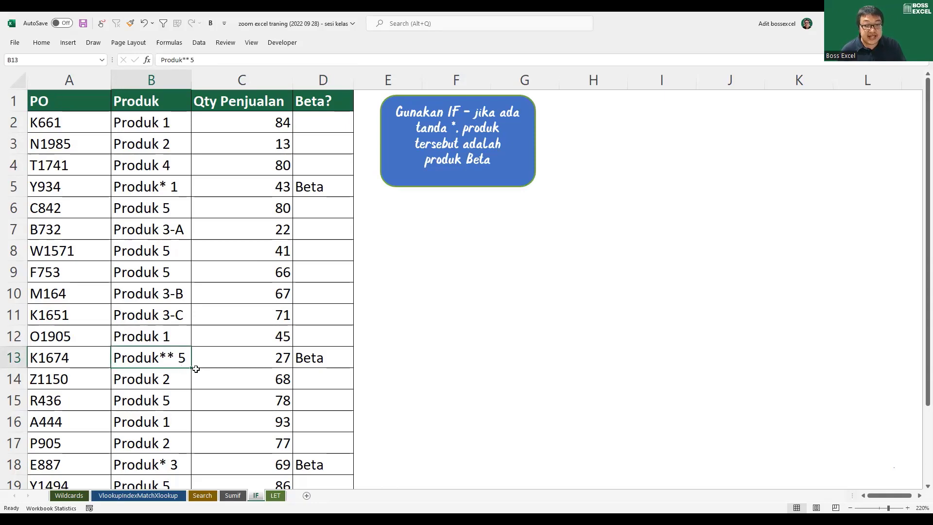
pyautogui.click(323, 358)
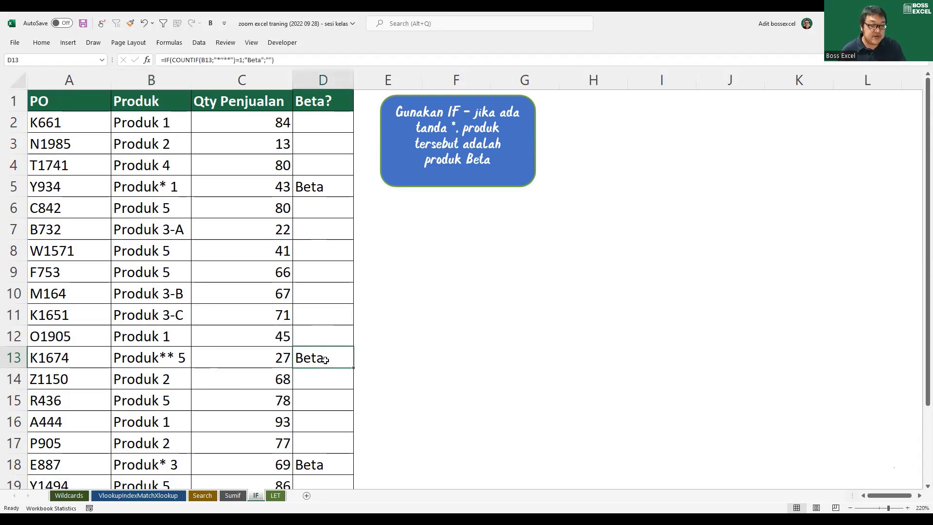
pyautogui.doubleClick(323, 358)
pyautogui.click(447, 359)
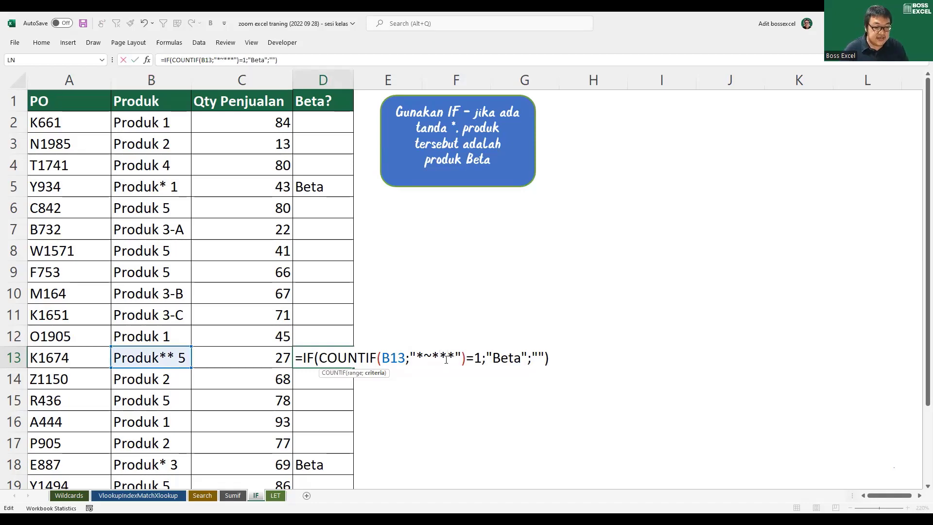
pyautogui.press('Return')
pyautogui.doubleClick(348, 360)
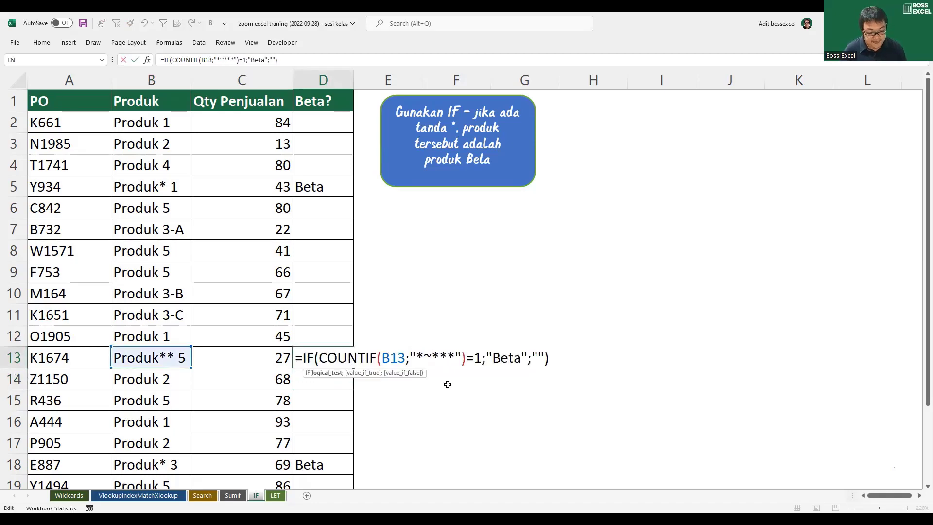
pyautogui.press('Escape')
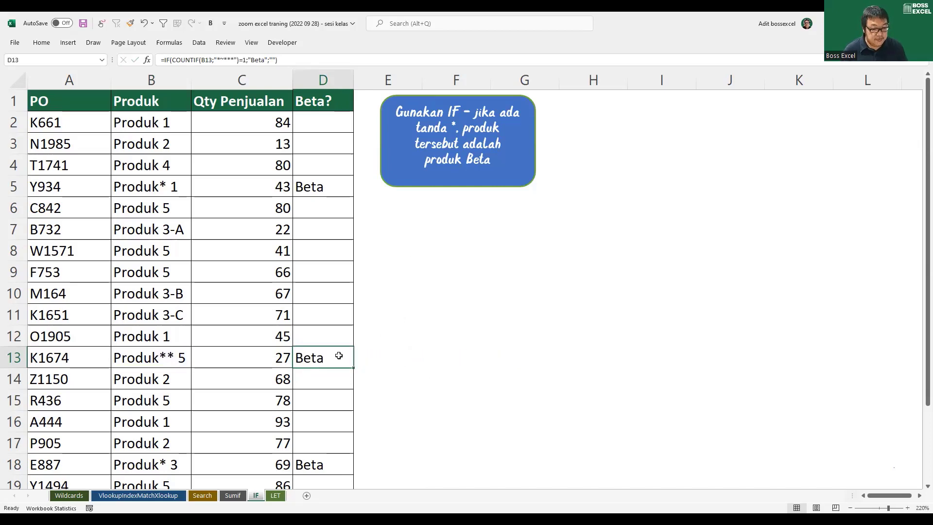
# - Fill the IF formula from D2 down the Beta? column again, overwriting the altered formula in D13
pyautogui.click(341, 119)
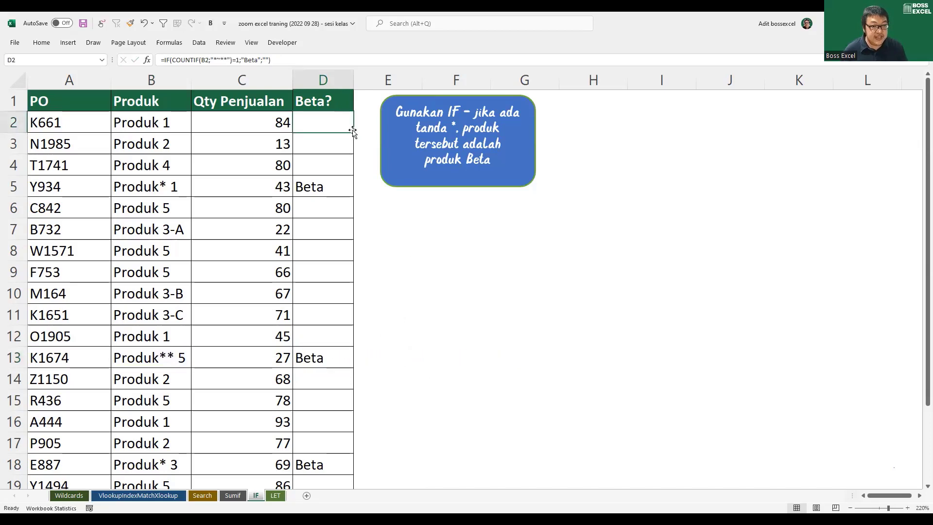
pyautogui.doubleClick(353, 132)
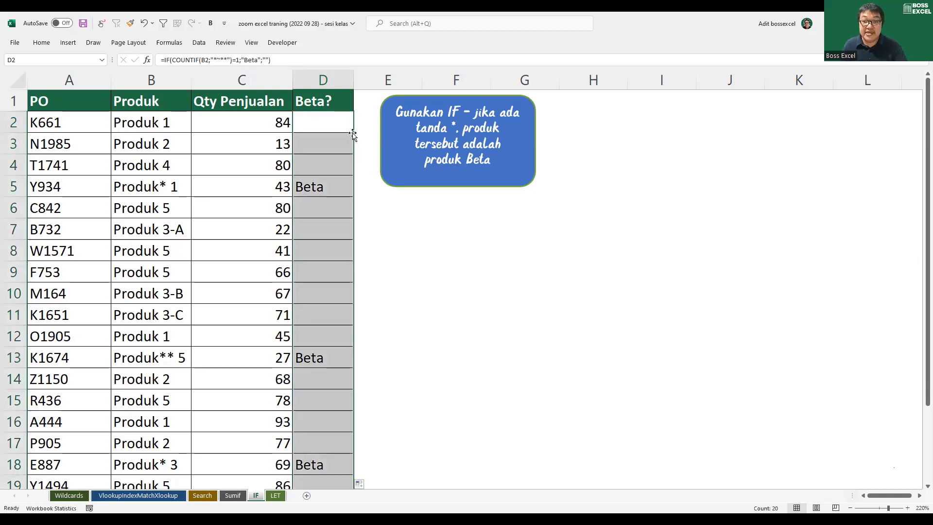
pyautogui.click(347, 125)
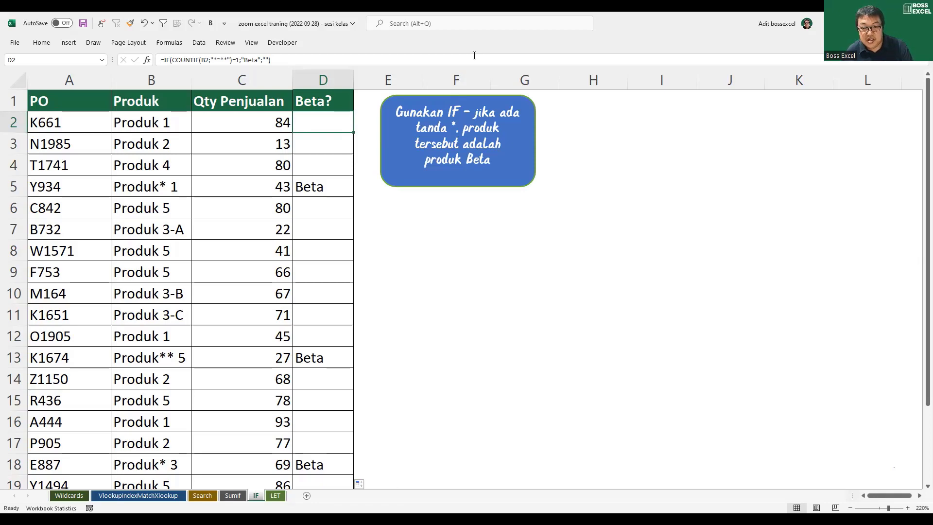
# - Split the criteria in D2 with a concatenated space, giving =IF(COUNTIF(B2;"*~*"&" "&"*")=1;"Beta";"")
pyautogui.click(474, 55)
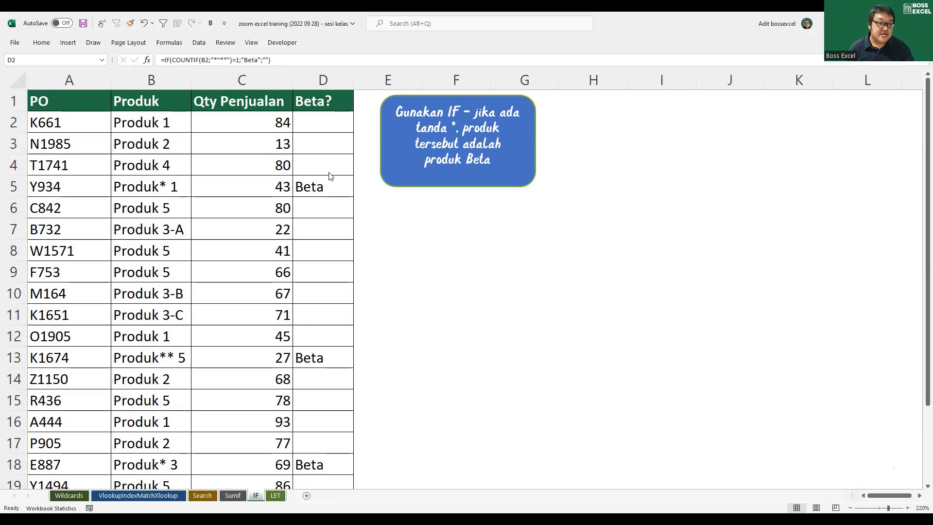
pyautogui.press('F2')
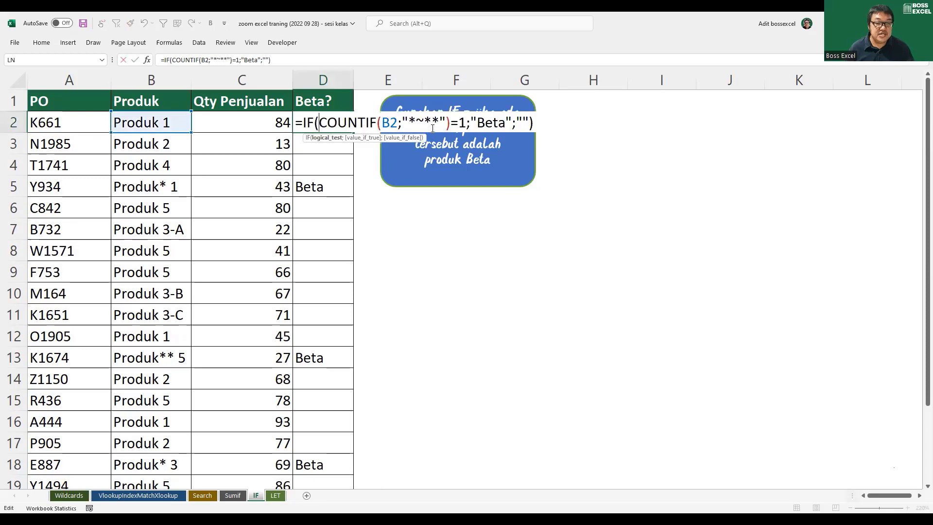
pyautogui.click(431, 121)
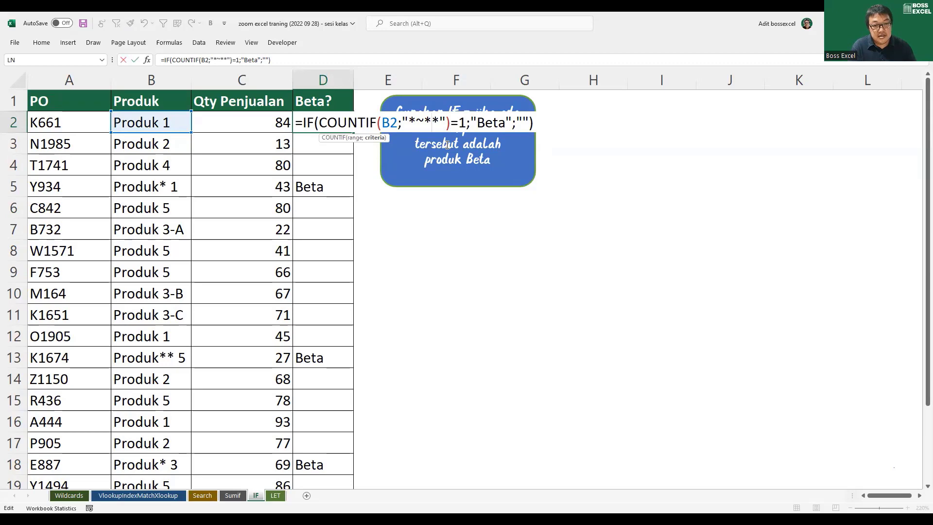
pyautogui.write('&')
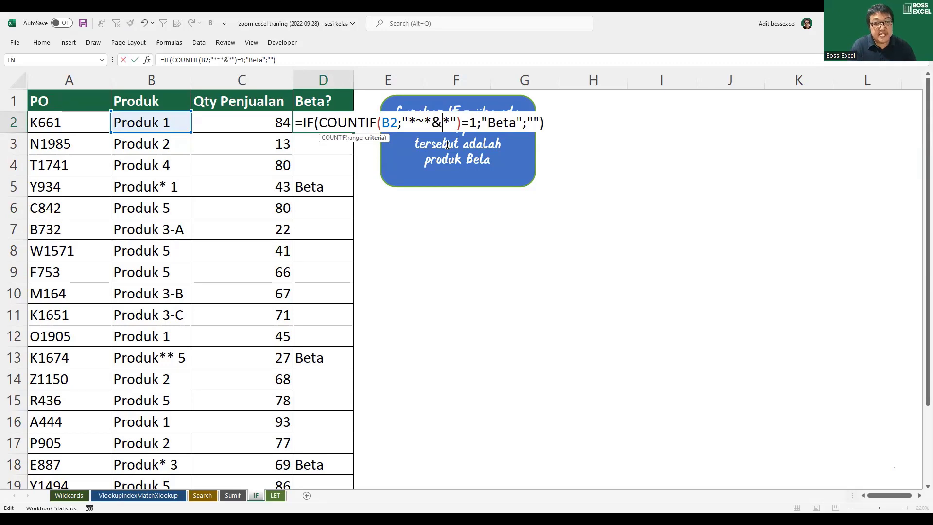
pyautogui.write('" "')
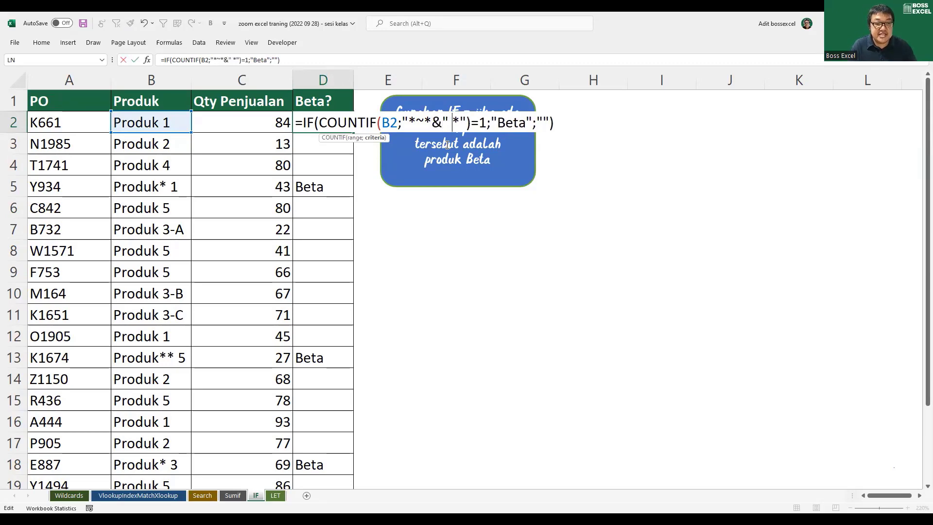
pyautogui.write('&"')
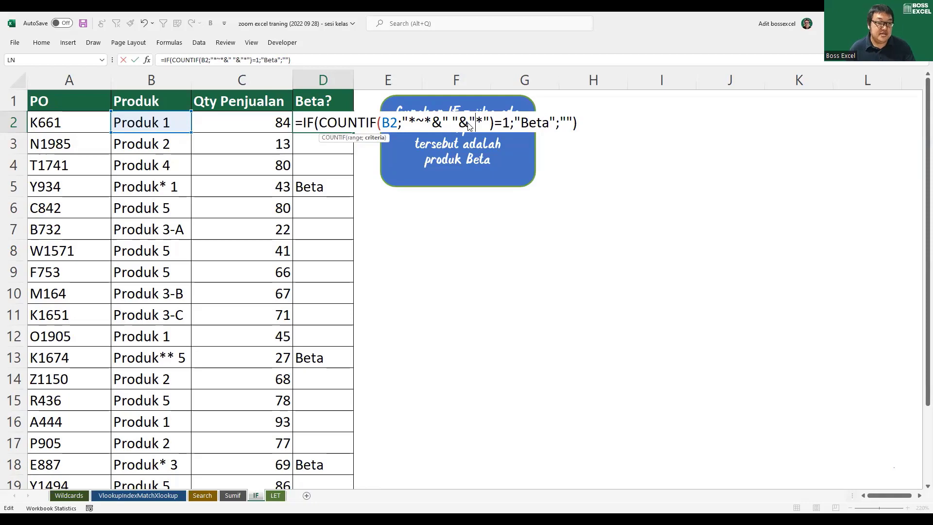
pyautogui.press('Return')
pyautogui.press('Return')
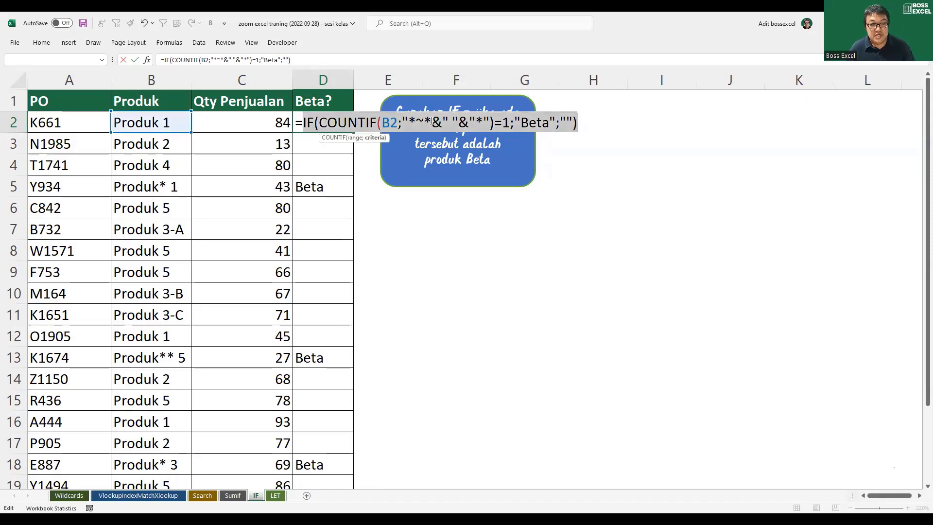
pyautogui.click(432, 121)
pyautogui.write('"')
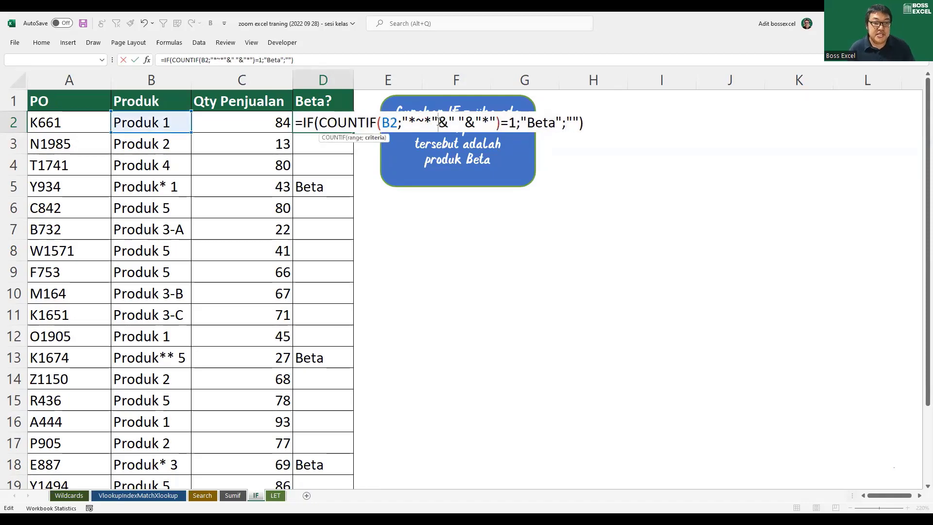
pyautogui.press('Return')
# - Fill the concatenated formula from D2 down the Beta? column and inspect it in D5 and D2 against the product in B13
pyautogui.click(327, 121)
pyautogui.doubleClick(352, 132)
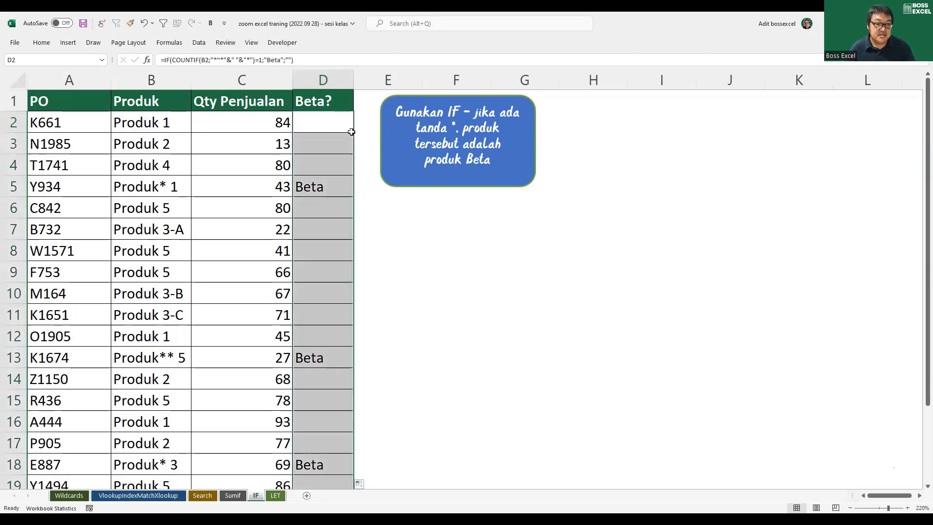
pyautogui.doubleClick(340, 186)
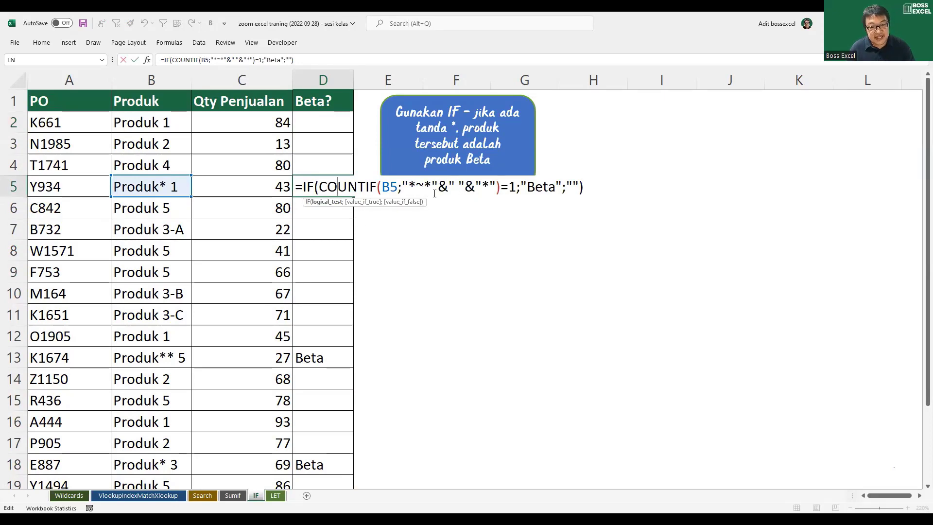
pyautogui.click(173, 357)
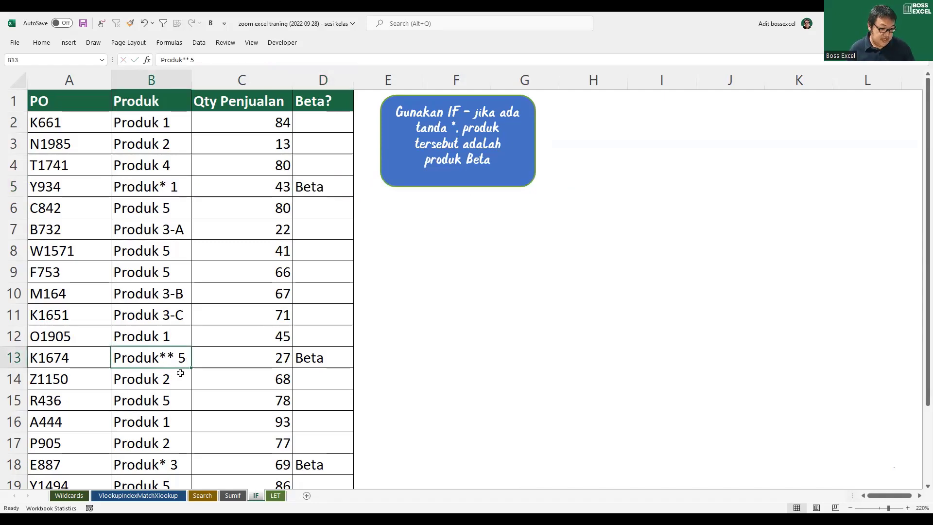
pyautogui.click(331, 128)
pyautogui.doubleClick(331, 129)
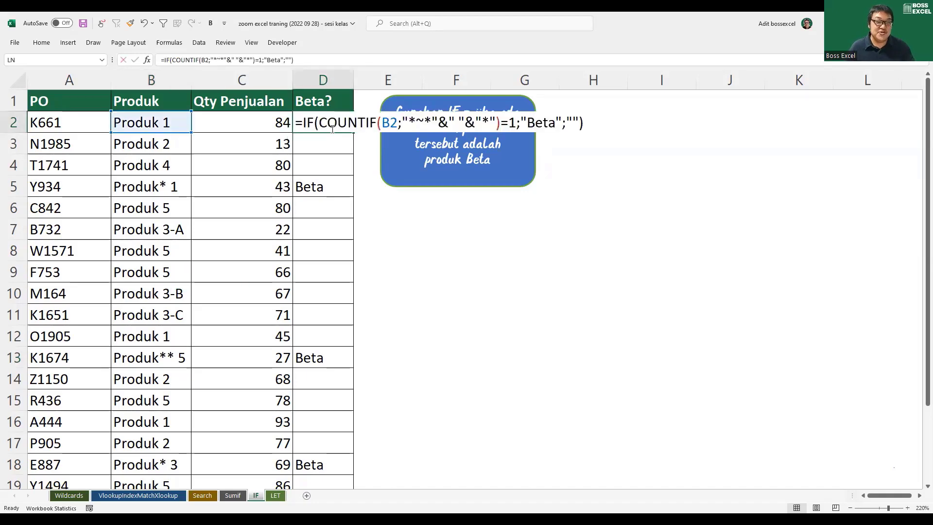
pyautogui.press('Escape')
pyautogui.press('Down')
pyautogui.press('Down')
pyautogui.press('Down')
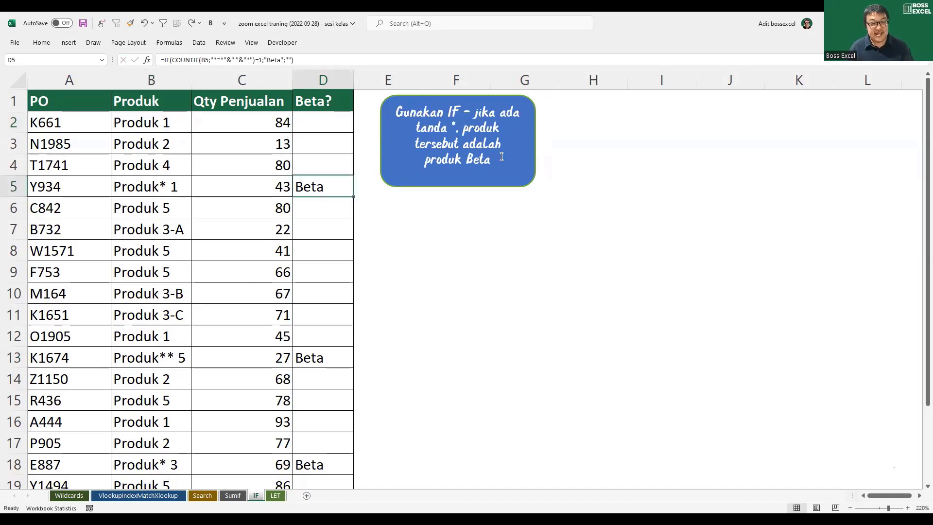
# - Undo the concatenated criteria change and review the "*~**" criteria in the D2 formula
pyautogui.doubleClick(337, 125)
pyautogui.press('Escape')
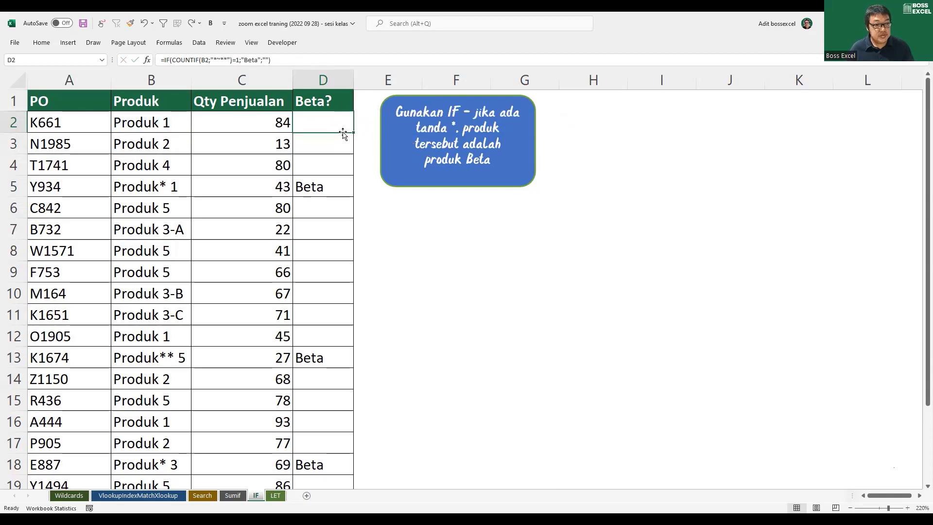
pyautogui.doubleClick(337, 123)
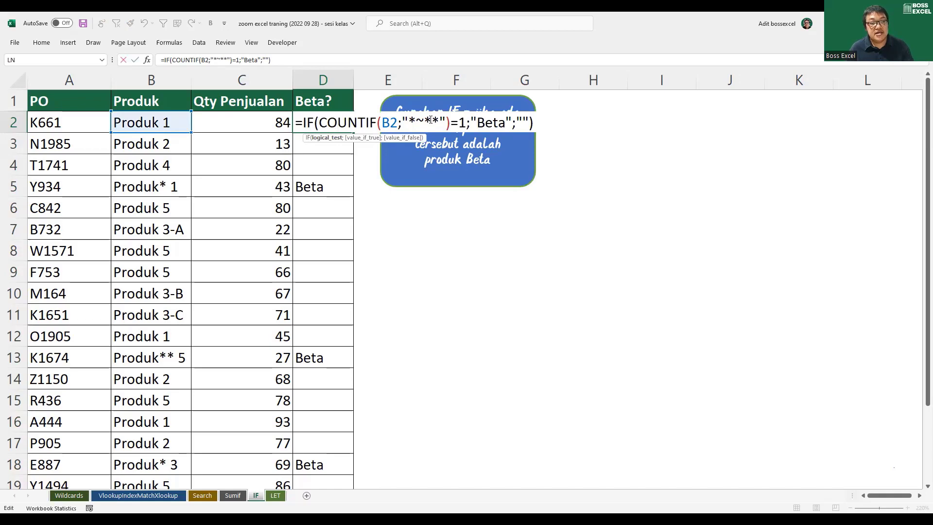
pyautogui.click(431, 121)
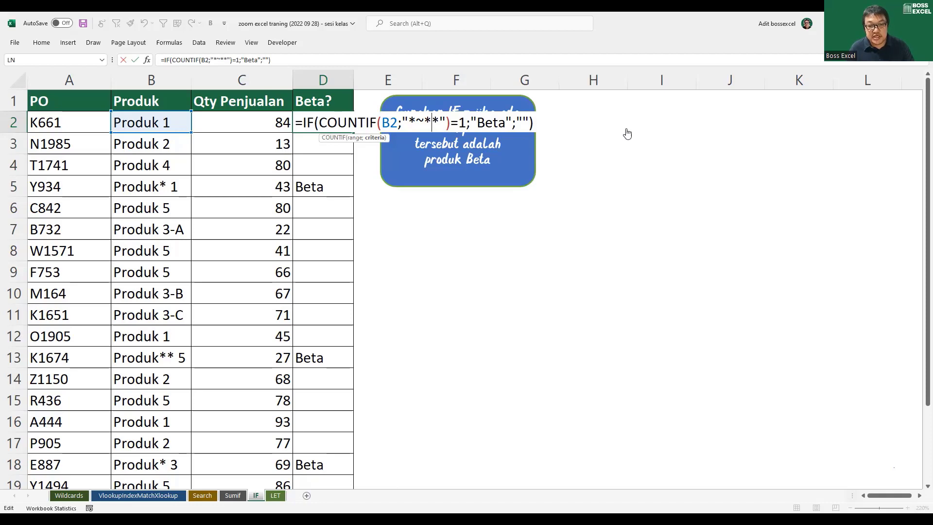
pyautogui.press('Escape')
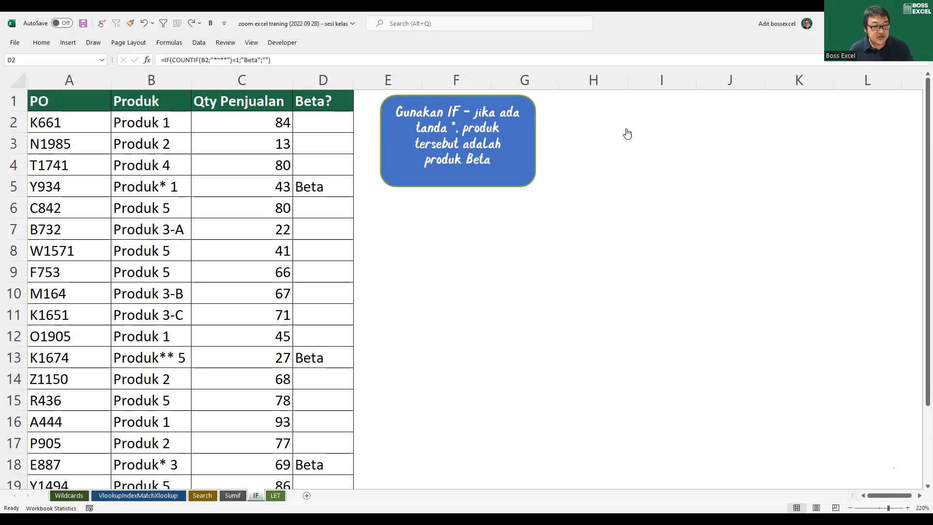
# - Compare the products in column B with their Beta? results row by row, and check the IF formulas in D2 and D5
pyautogui.click(312, 82)
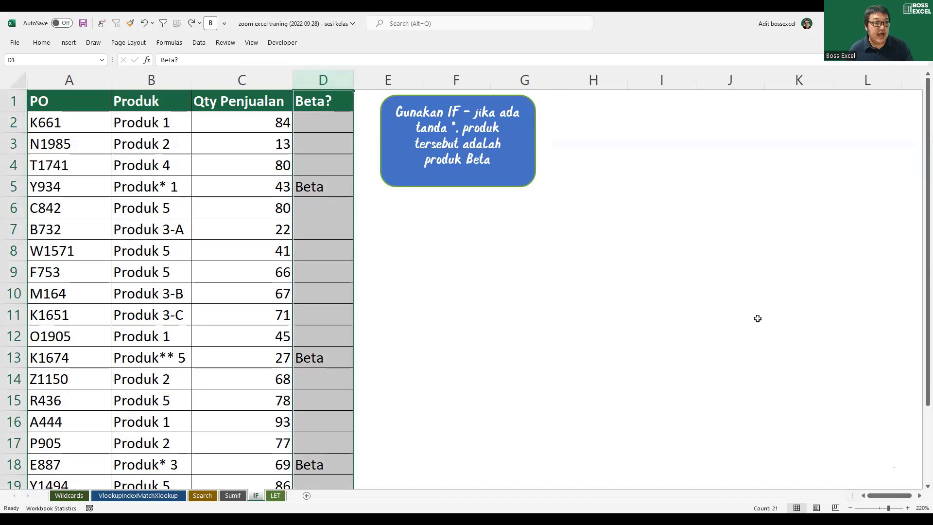
pyautogui.click(298, 126)
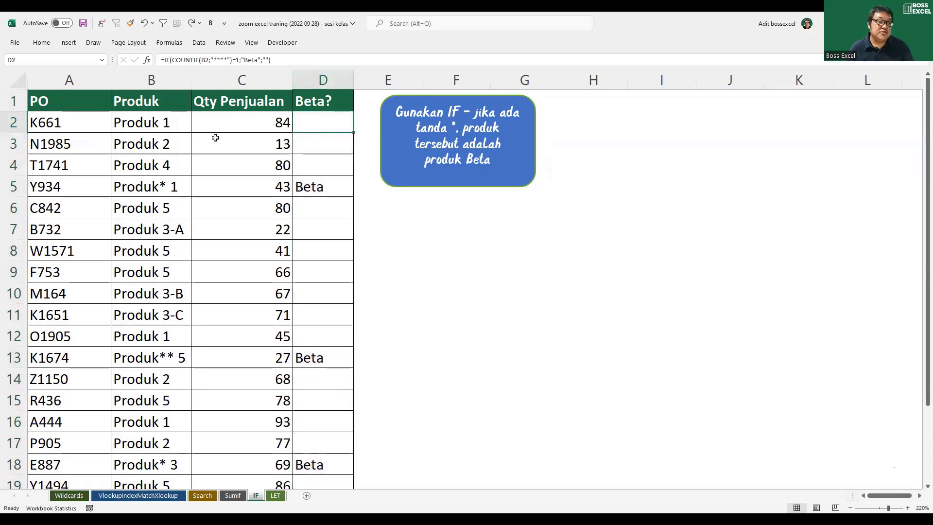
pyautogui.moveTo(164, 126); pyautogui.dragTo(172, 365)
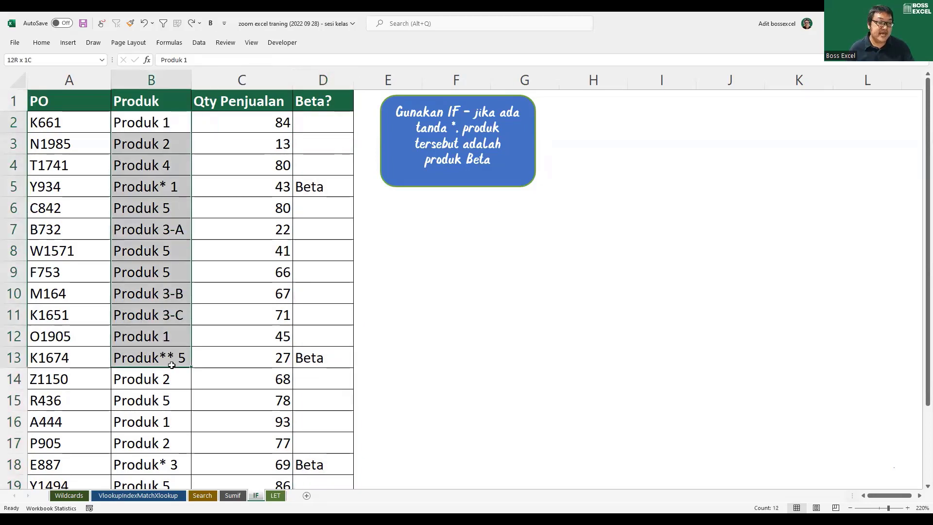
pyautogui.click(350, 128)
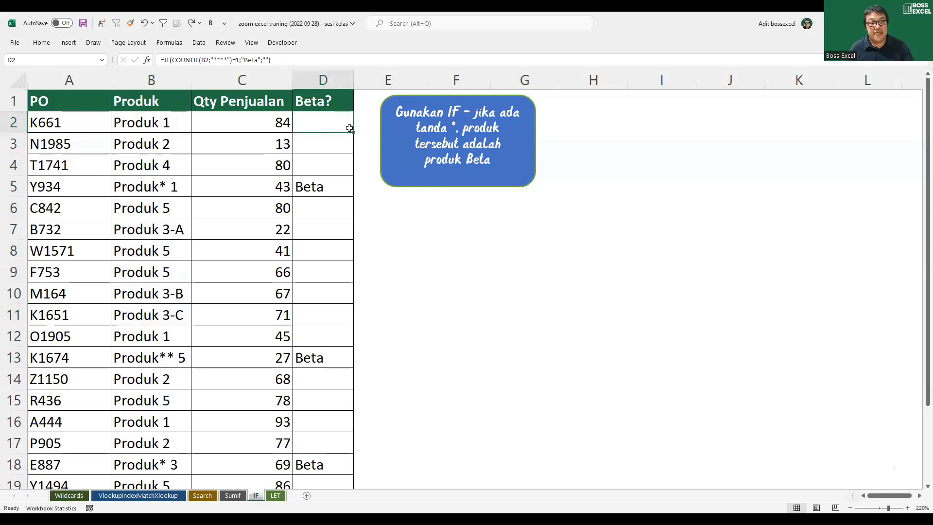
pyautogui.moveTo(299, 123)
pyautogui.mouseDown()
pyautogui.moveTo(107, 123)
pyautogui.moveTo(156, 144)
pyautogui.moveTo(145, 146)
pyautogui.moveTo(327, 141)
pyautogui.mouseUp()
pyautogui.moveTo(163, 165); pyautogui.dragTo(331, 165)
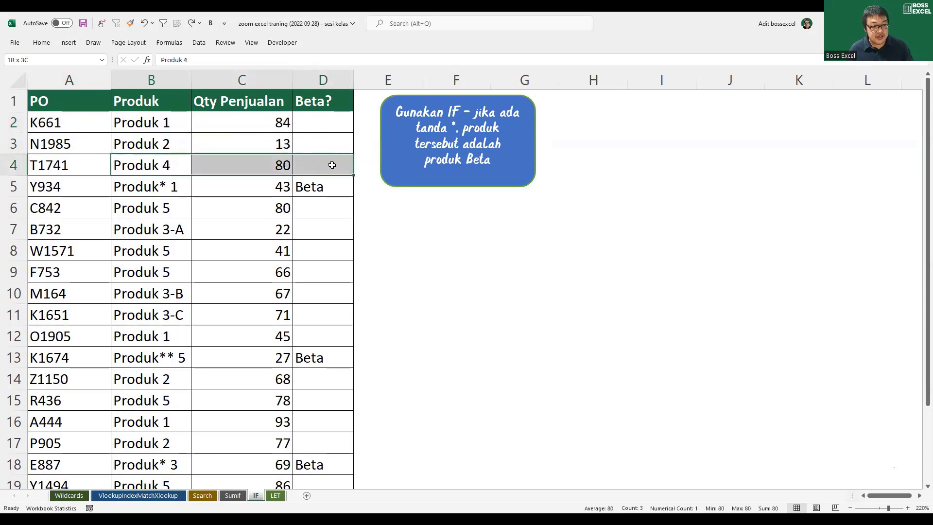
pyautogui.moveTo(156, 190); pyautogui.dragTo(307, 186)
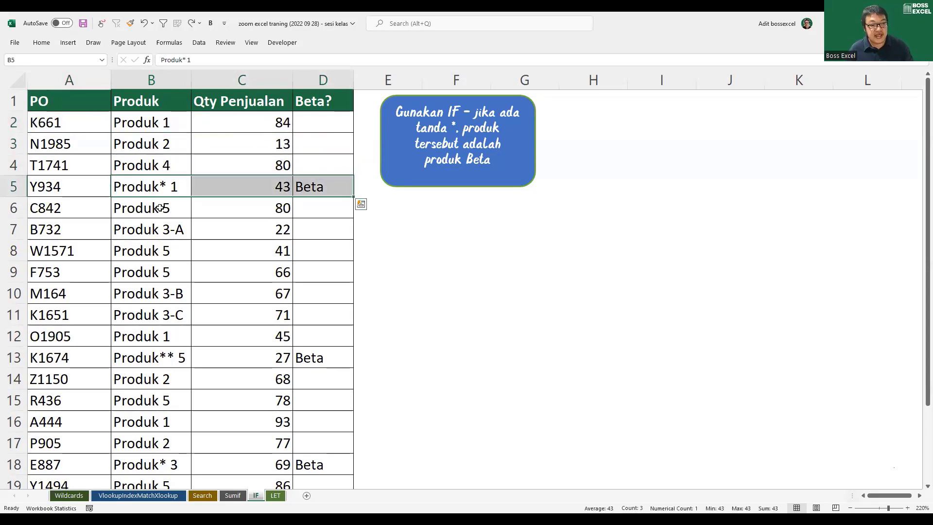
pyautogui.moveTo(160, 208); pyautogui.dragTo(342, 204)
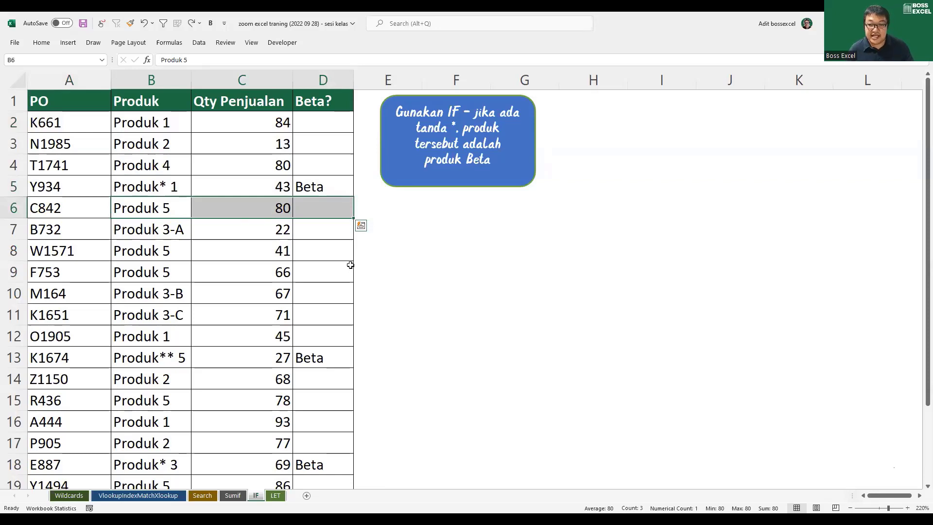
pyautogui.moveTo(152, 120); pyautogui.dragTo(321, 123)
pyautogui.moveTo(142, 147); pyautogui.dragTo(243, 164)
pyautogui.moveTo(161, 164); pyautogui.dragTo(309, 167)
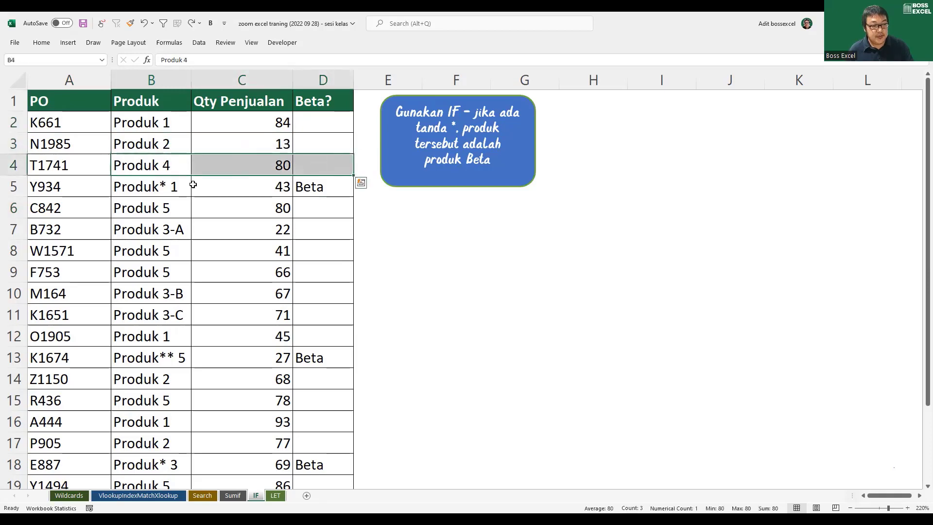
pyautogui.click(153, 191)
pyautogui.click(317, 185)
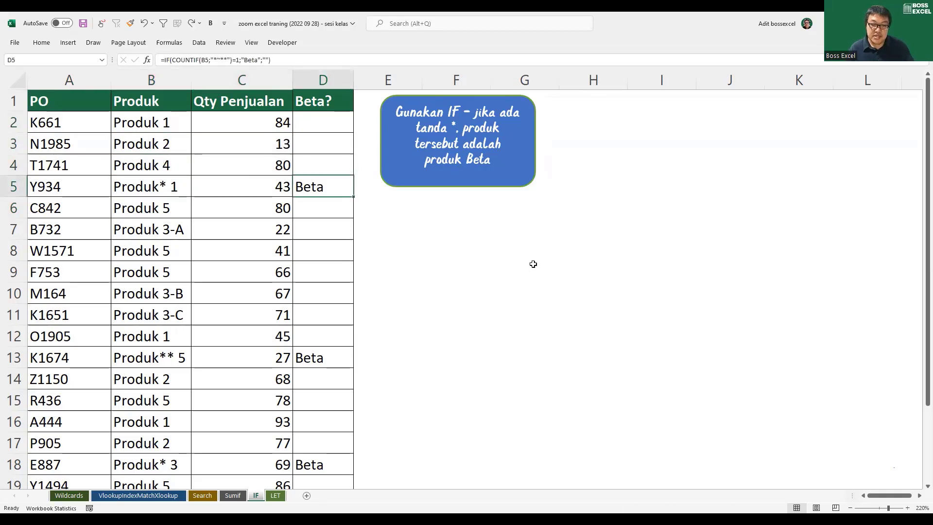
pyautogui.click(167, 232)
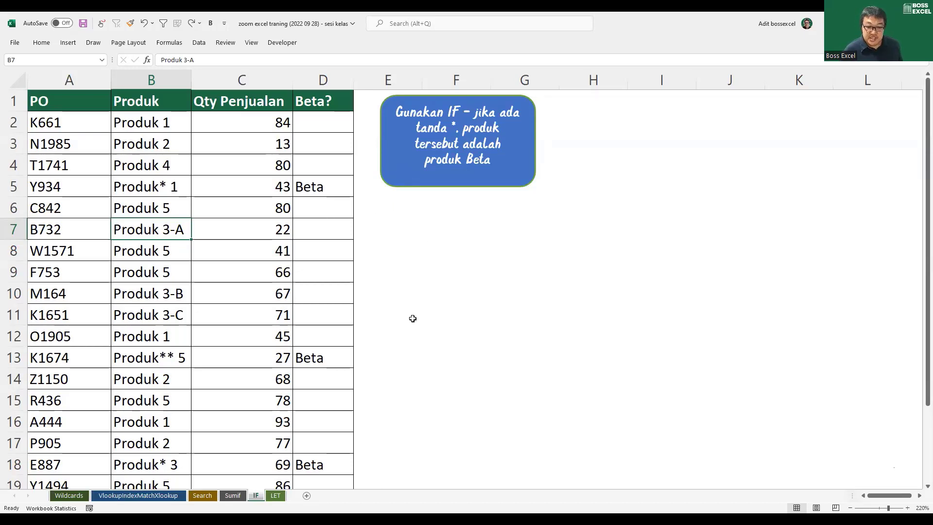
# - Open the LET sheet and select the "let x be 5" example in B2
pyautogui.click(274, 498)
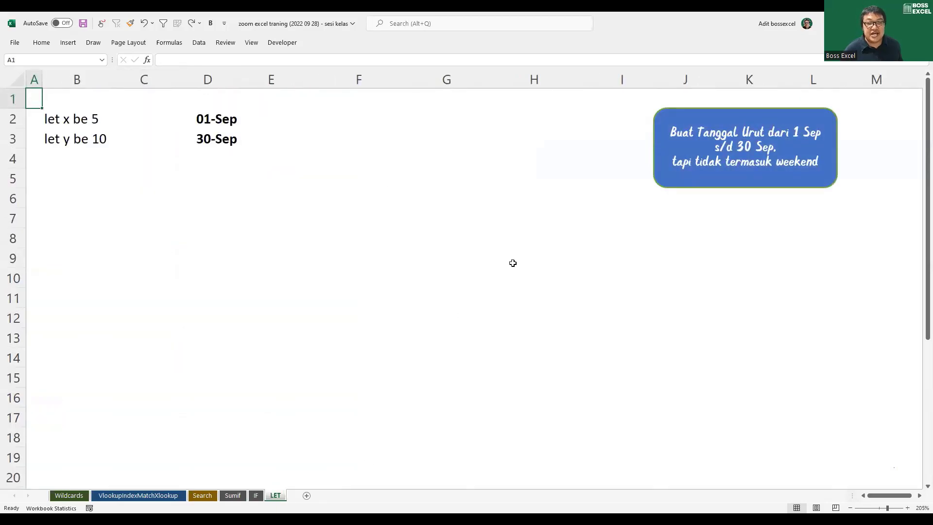
pyautogui.click(738, 134)
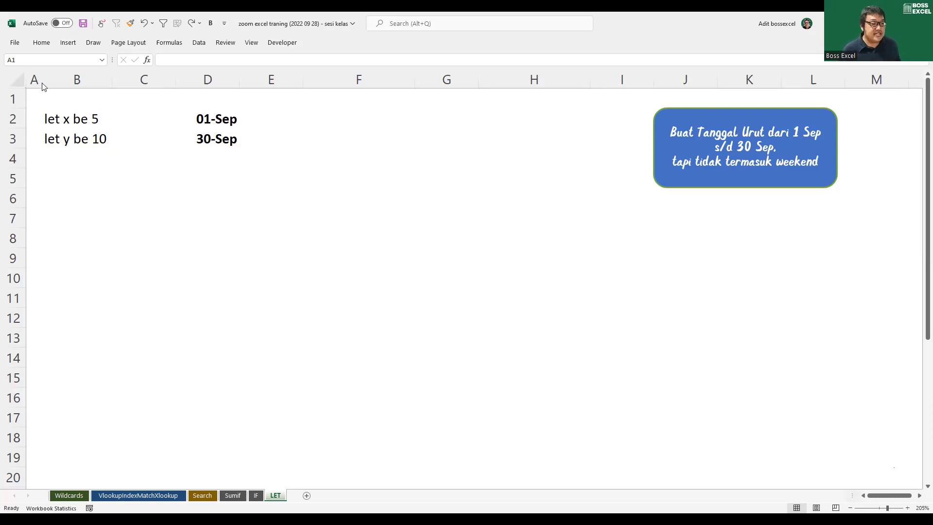
pyautogui.click(99, 126)
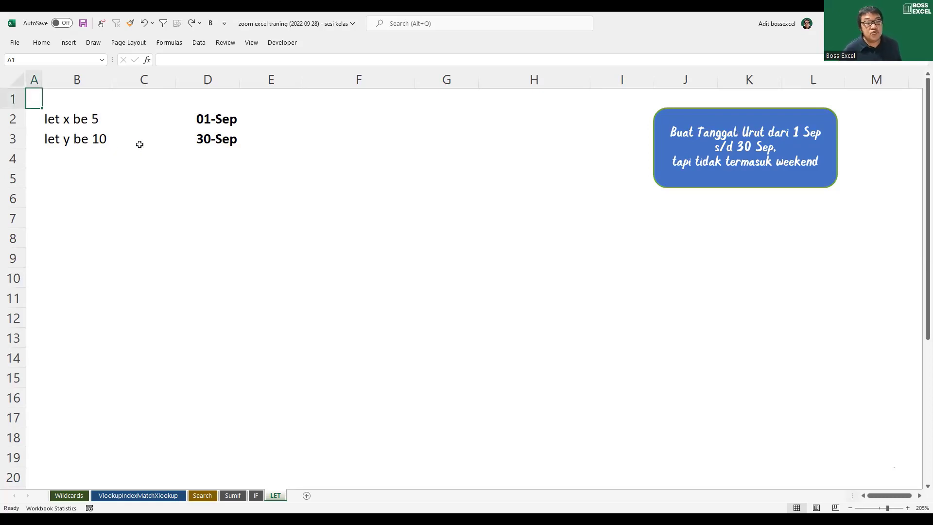
pyautogui.click(77, 125)
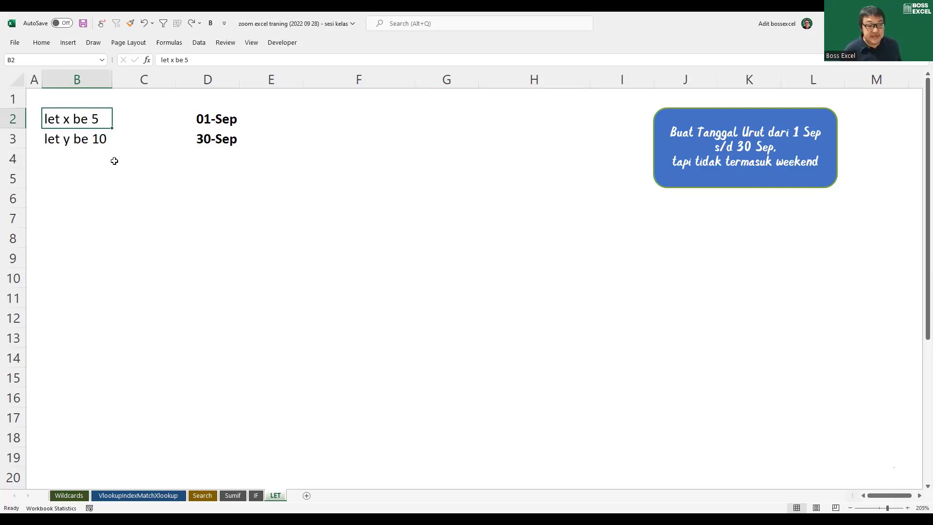
# - Complete the variable example by entering x+y in B5 and its result 15 in B6
pyautogui.press('Down')
pyautogui.press('Down')
pyautogui.press('Down')
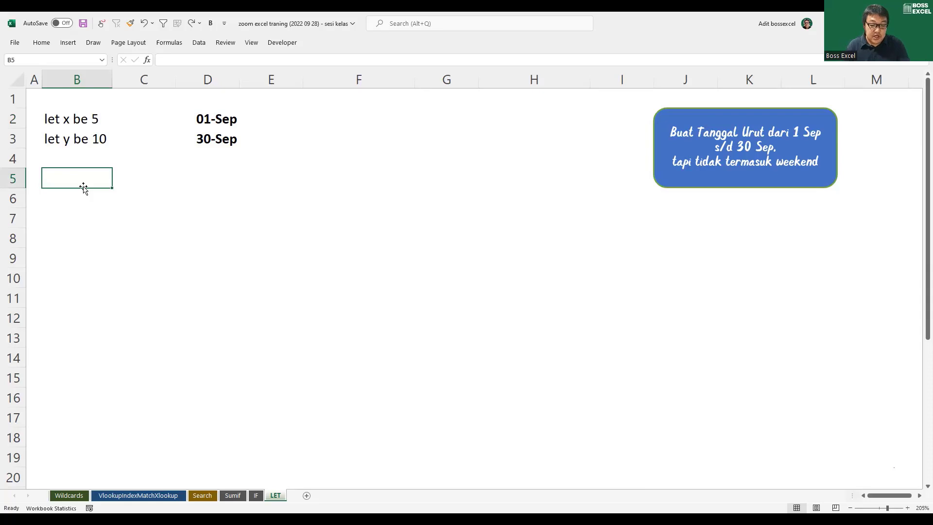
pyautogui.write('x+')
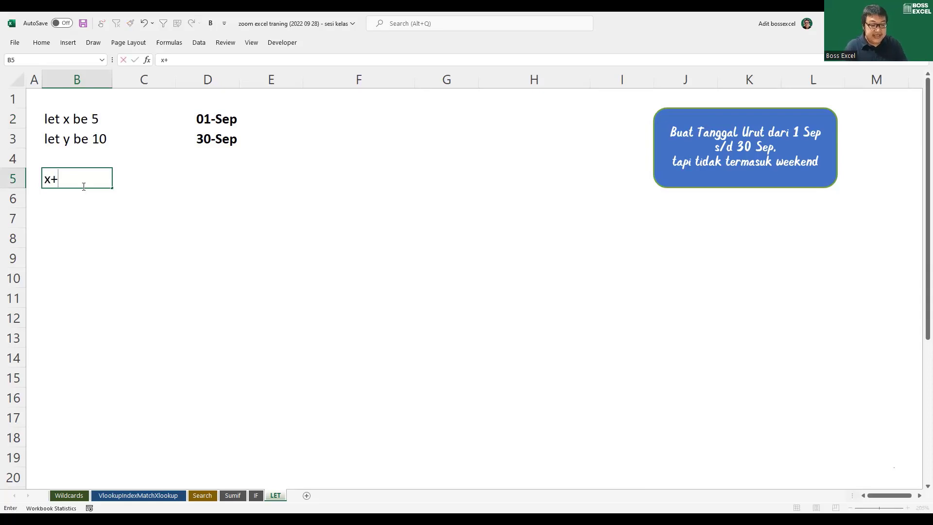
pyautogui.write('y')
pyautogui.press('Return')
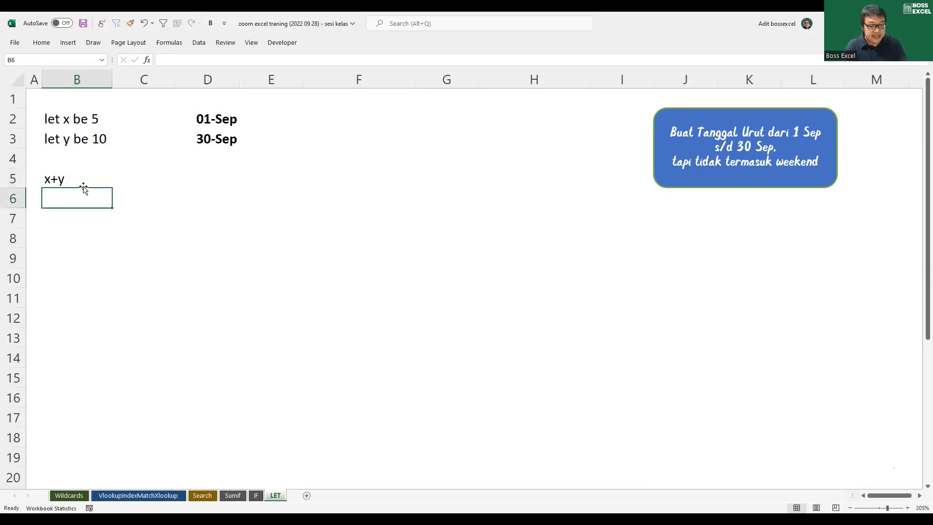
pyautogui.write('15')
pyautogui.press('Return')
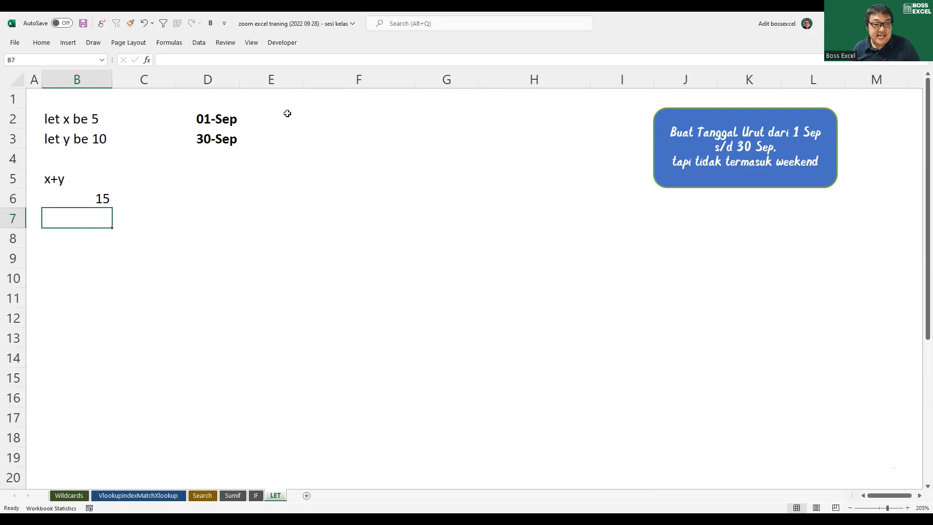
# - Start a SEQUENCE formula in F2 with D3-D2+1 as its number of rows
pyautogui.click(348, 119)
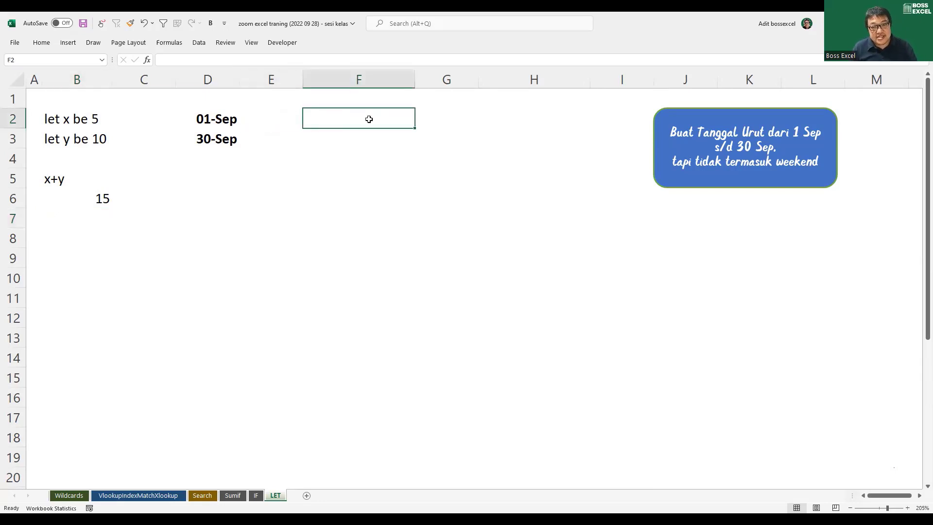
pyautogui.write('=')
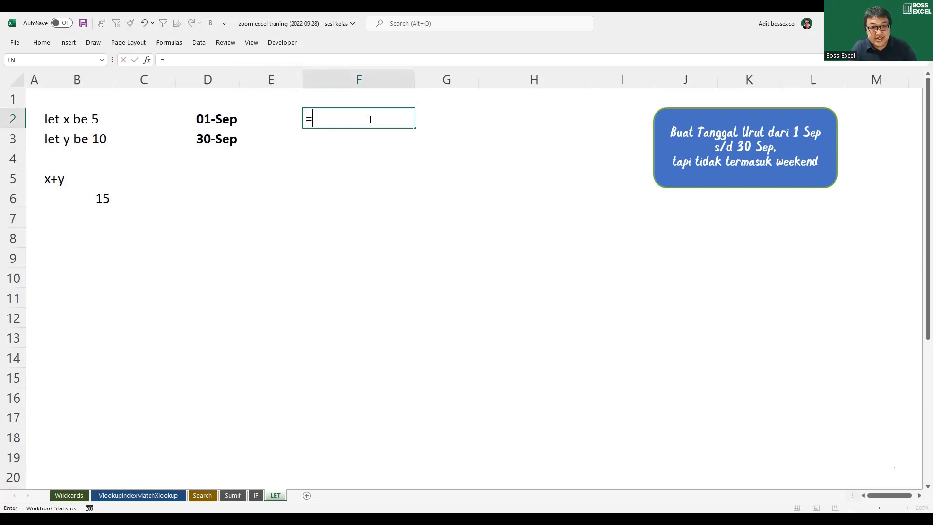
pyautogui.write('se')
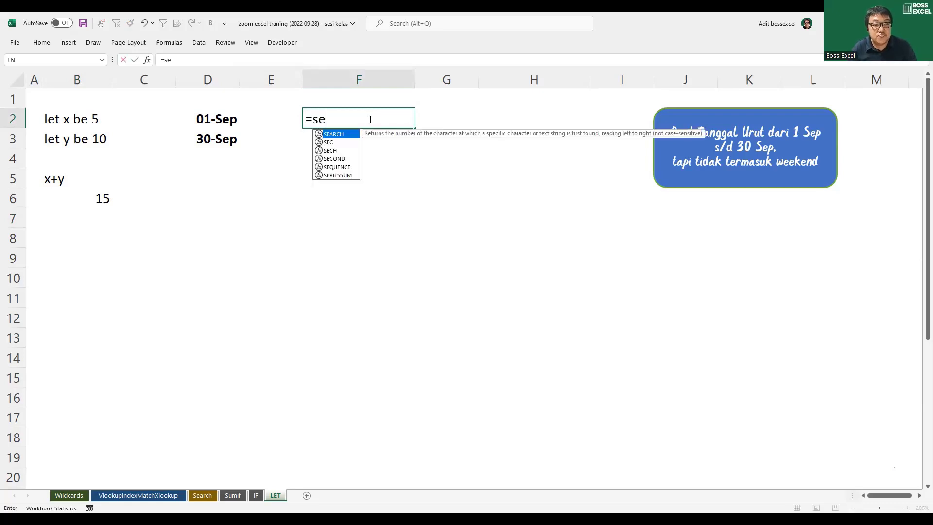
pyautogui.write('q')
pyautogui.press('Tab')
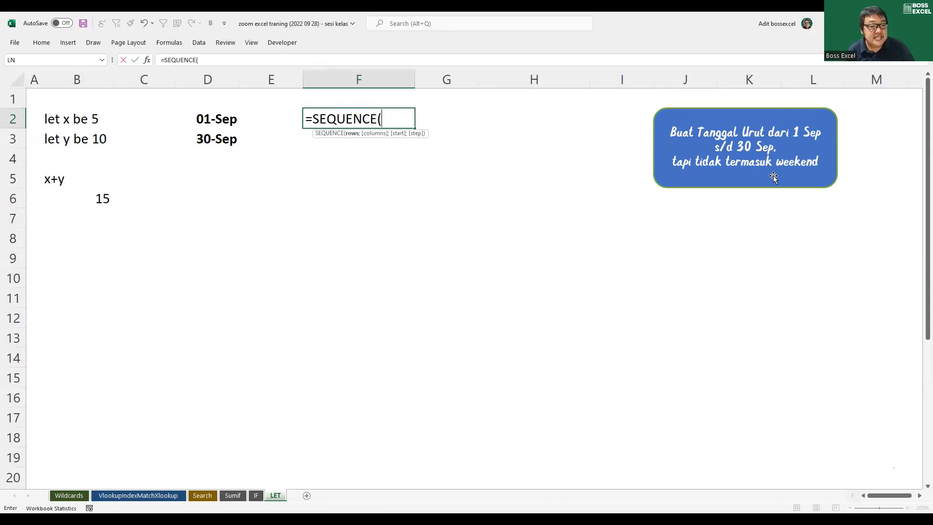
pyautogui.click(217, 140)
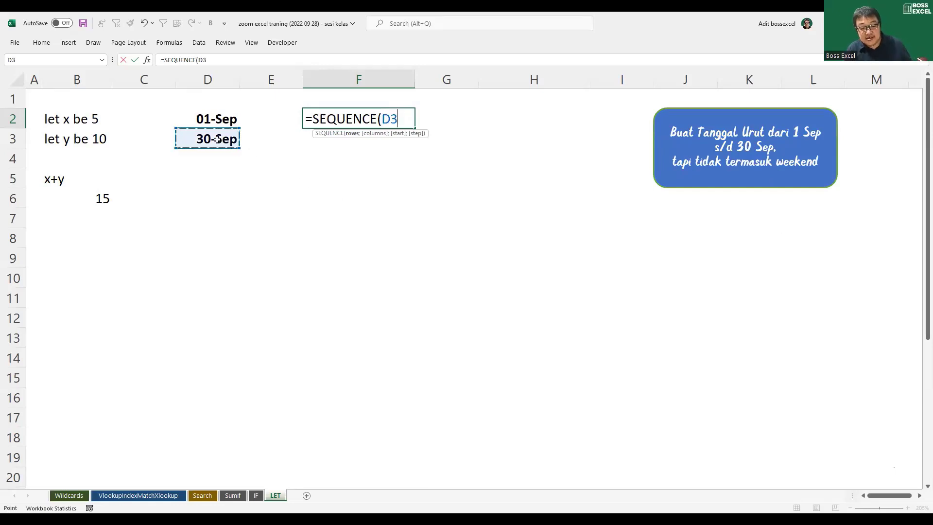
pyautogui.write('-')
pyautogui.click(216, 120)
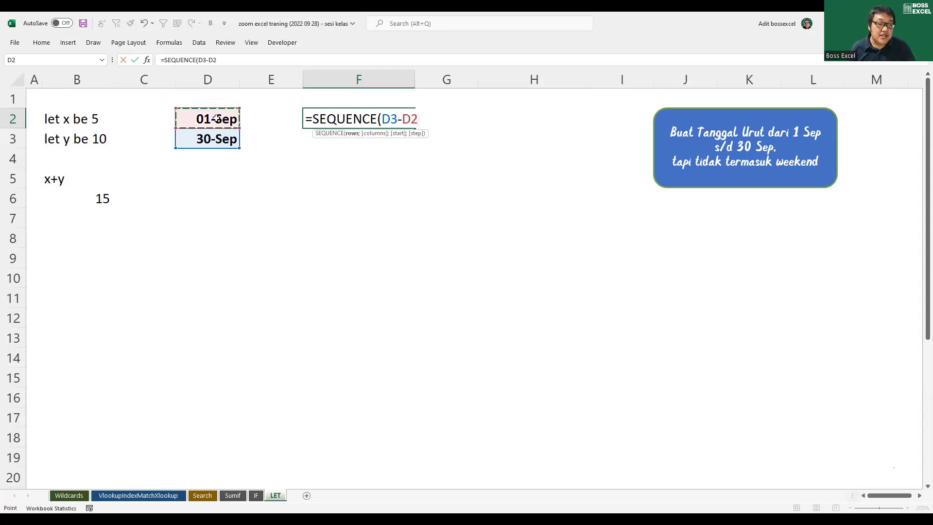
pyautogui.write('+1')
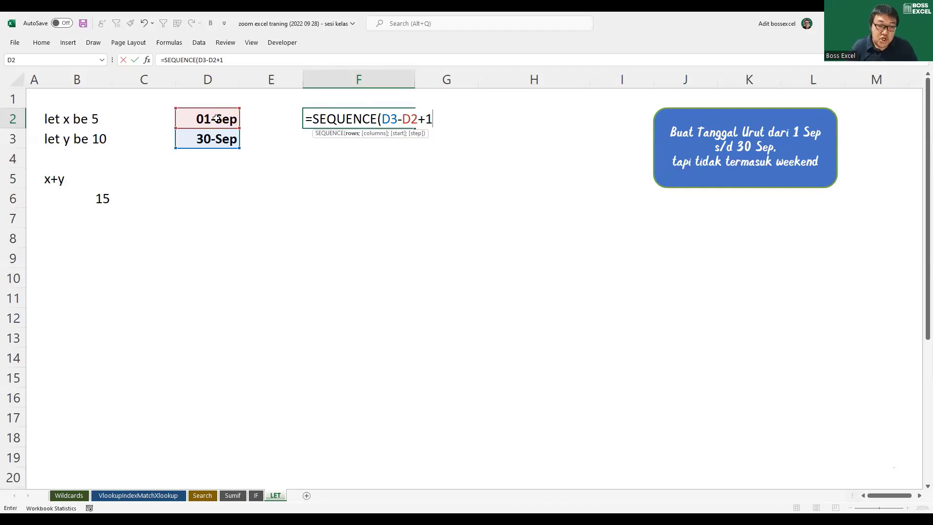
# - Complete the SEQUENCE formula with 1 column, start date D2 and step 1, giving =SEQUENCE(D3-D2+1;1;D2;1)
pyautogui.write(';')
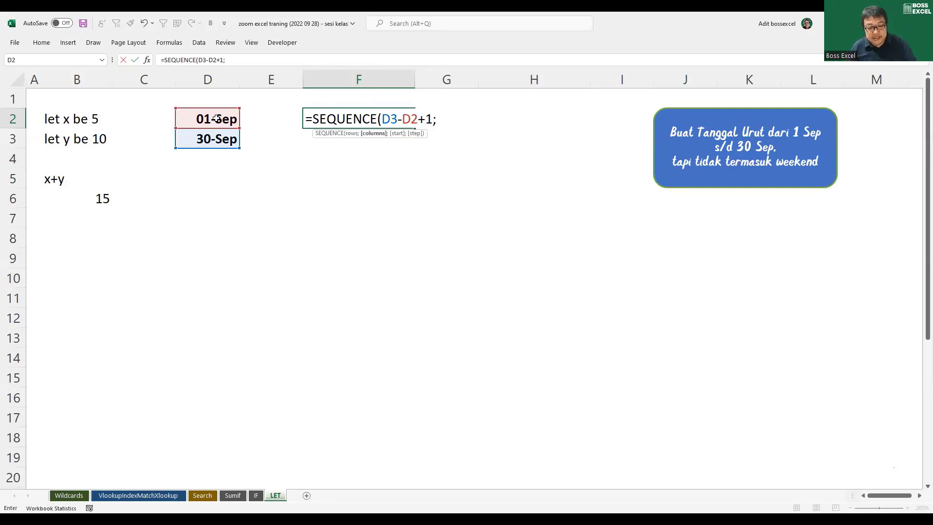
pyautogui.write('1;')
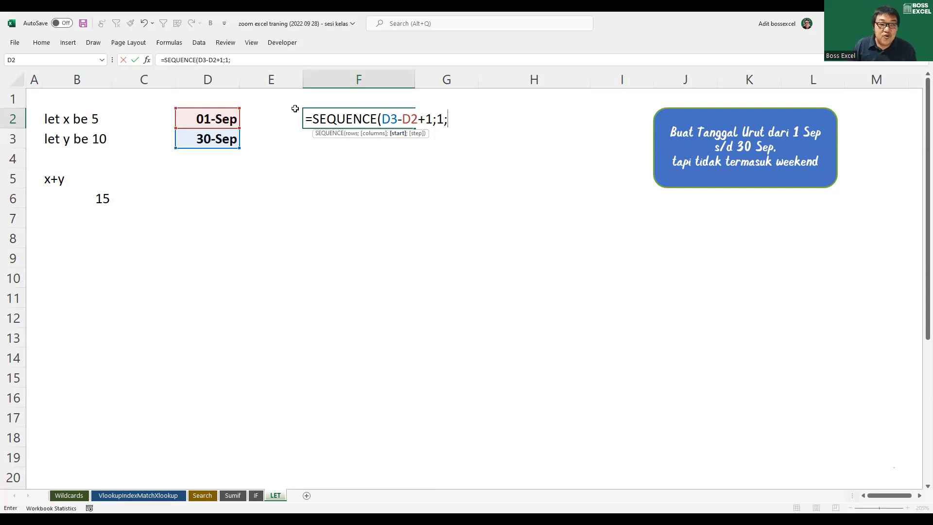
pyautogui.click(227, 116)
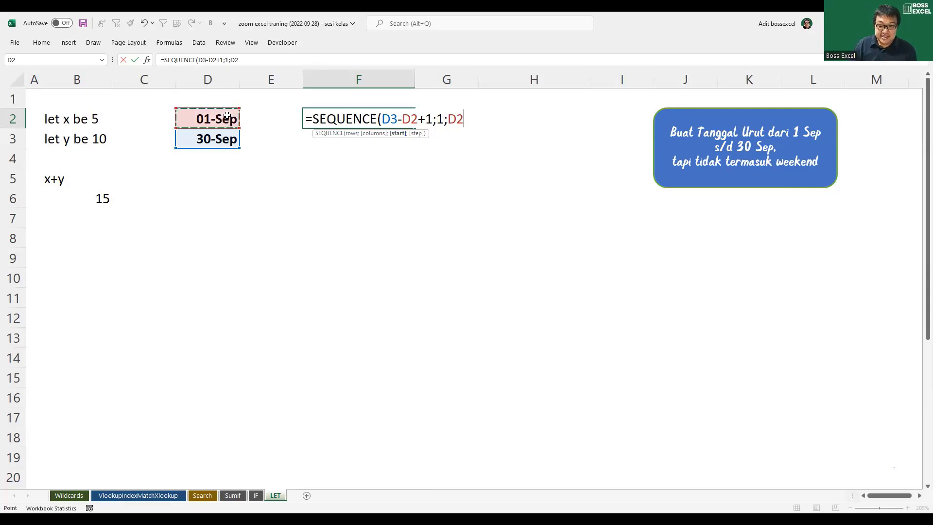
pyautogui.write(';')
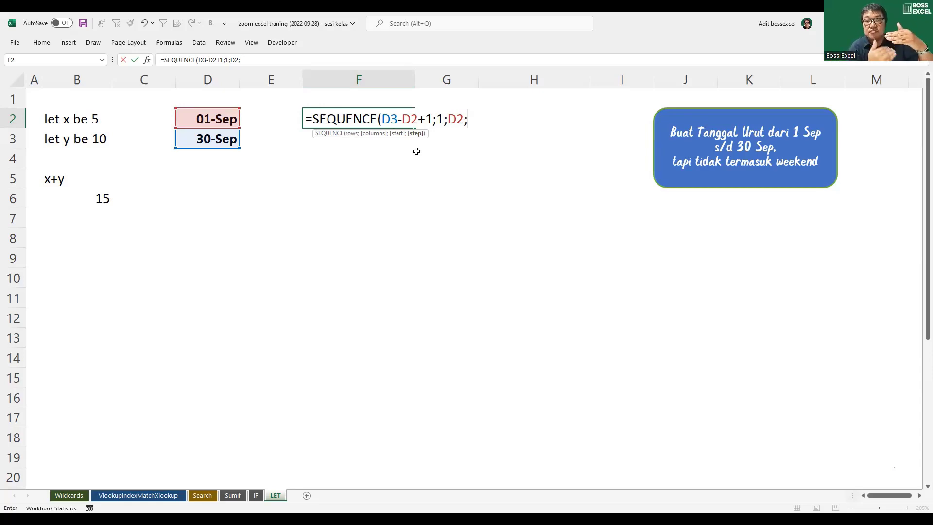
pyautogui.write('1')
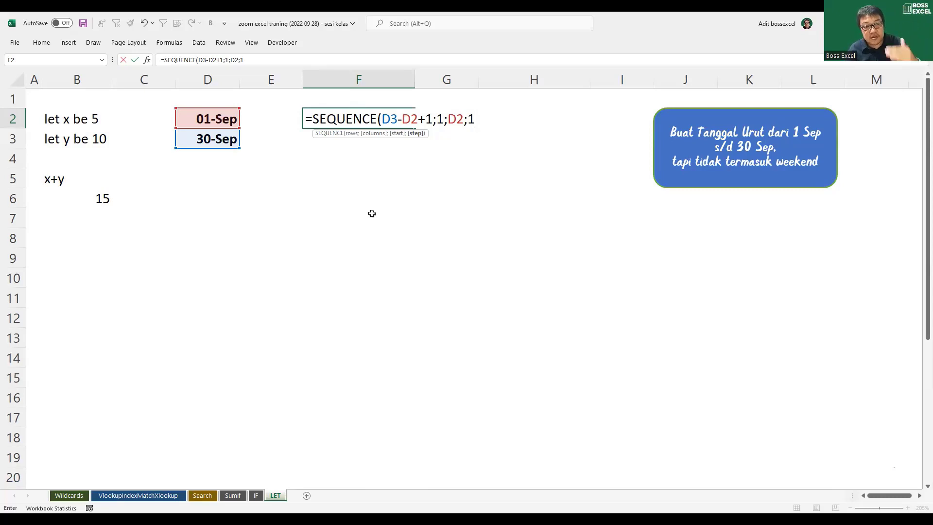
pyautogui.press('Return')
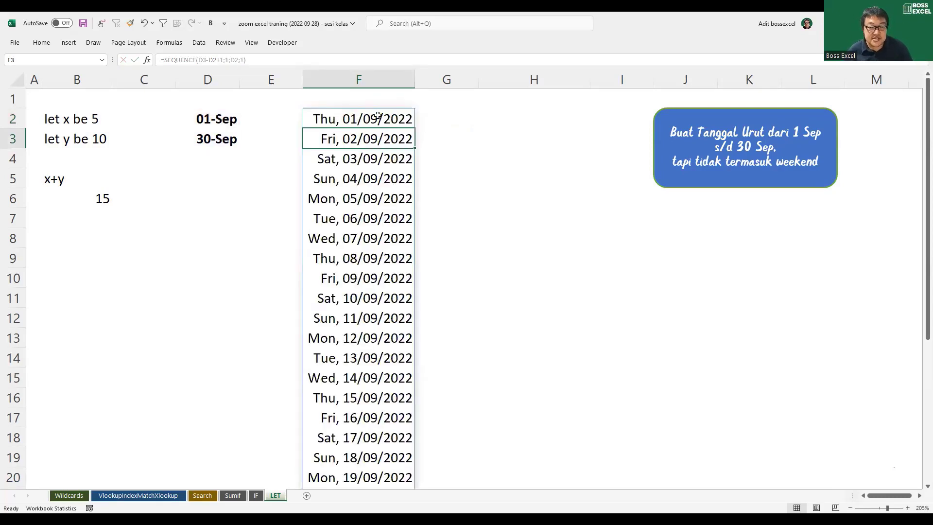
# - Review the date list in column F, its formula in F2 and the weekend dates in F4:F5
pyautogui.scroll(-4, 387, 283)
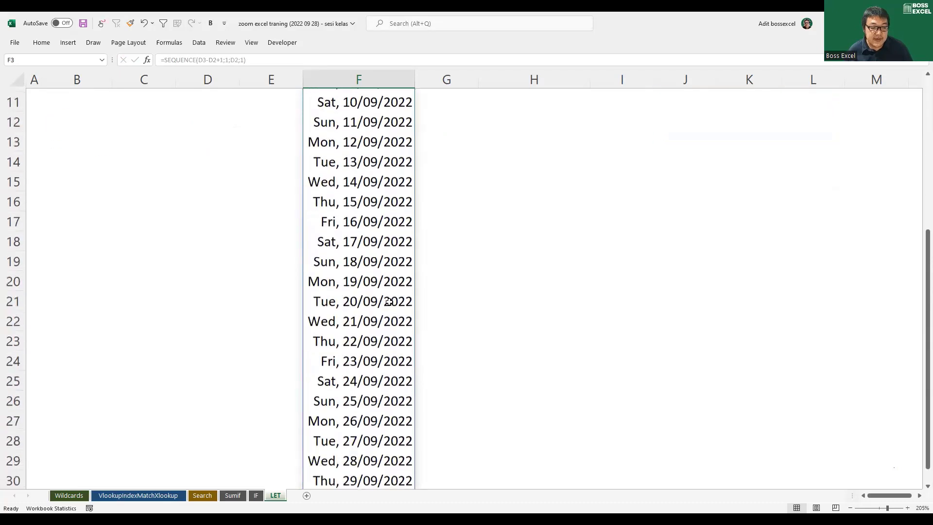
pyautogui.scroll(4, 387, 400)
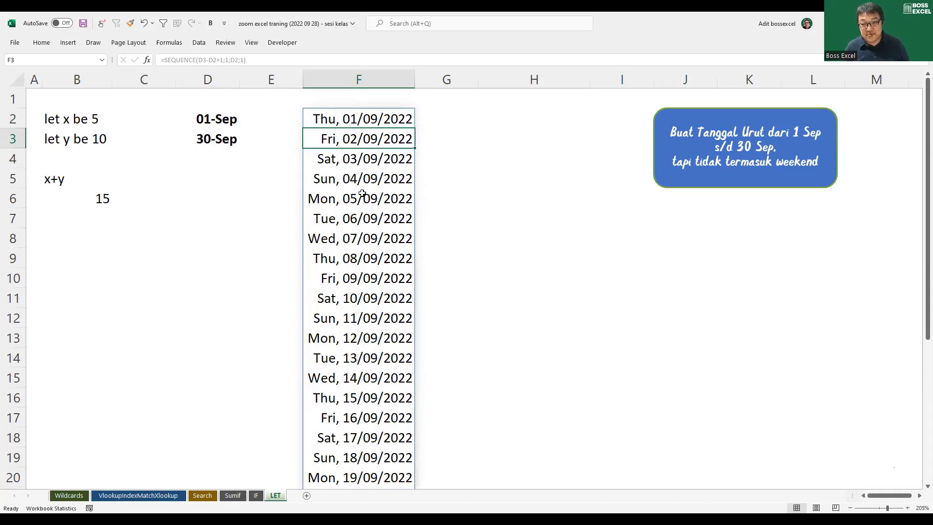
pyautogui.click(367, 115)
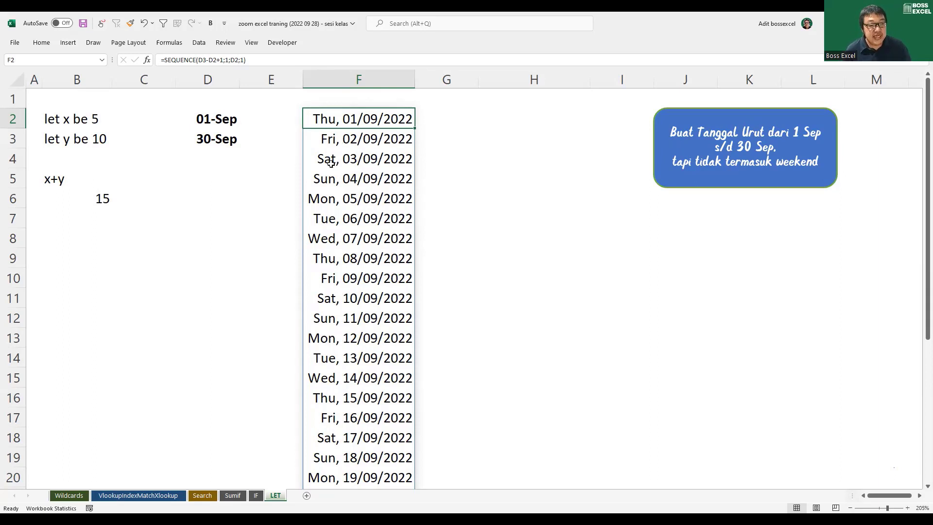
pyautogui.moveTo(331, 164); pyautogui.dragTo(371, 174)
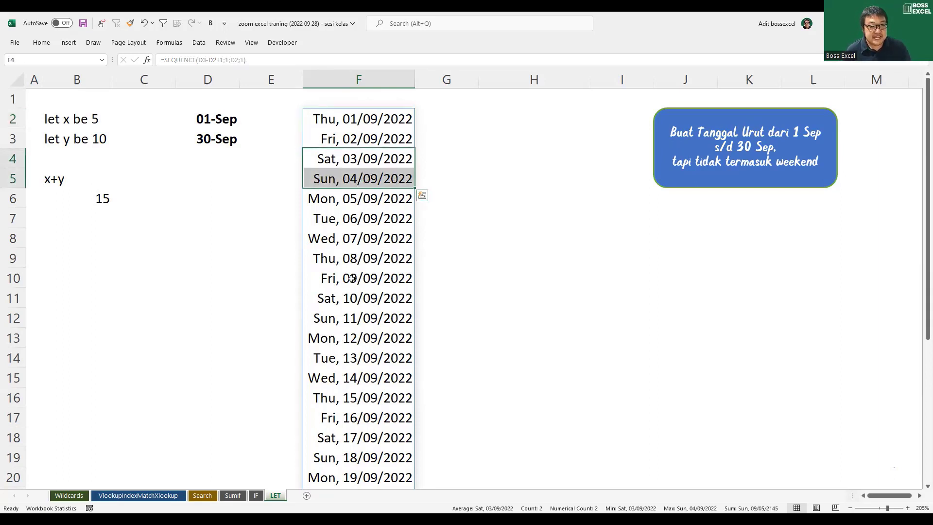
# - Check the weekend dates in F11:F12 and start a WEEKDAY formula in H2 with F2 as its date
pyautogui.click(358, 260)
pyautogui.moveTo(374, 299); pyautogui.dragTo(377, 328)
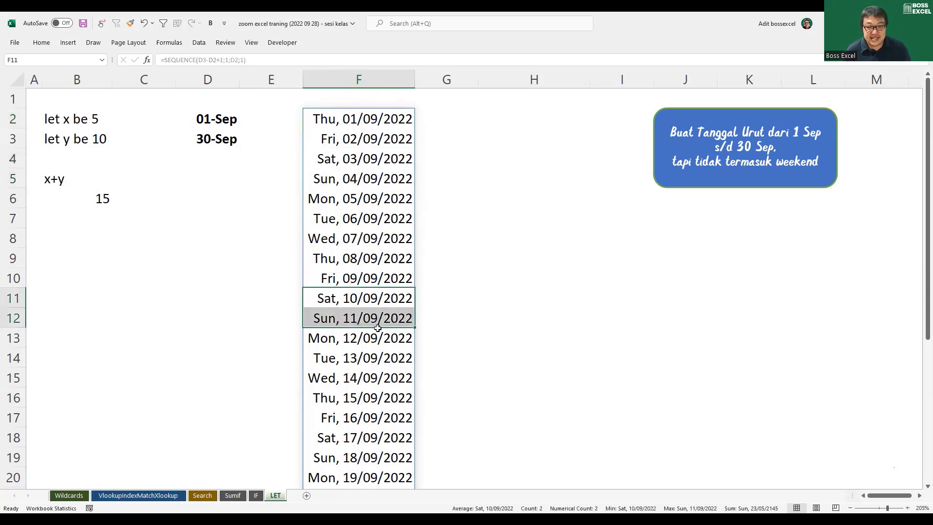
pyautogui.click(501, 118)
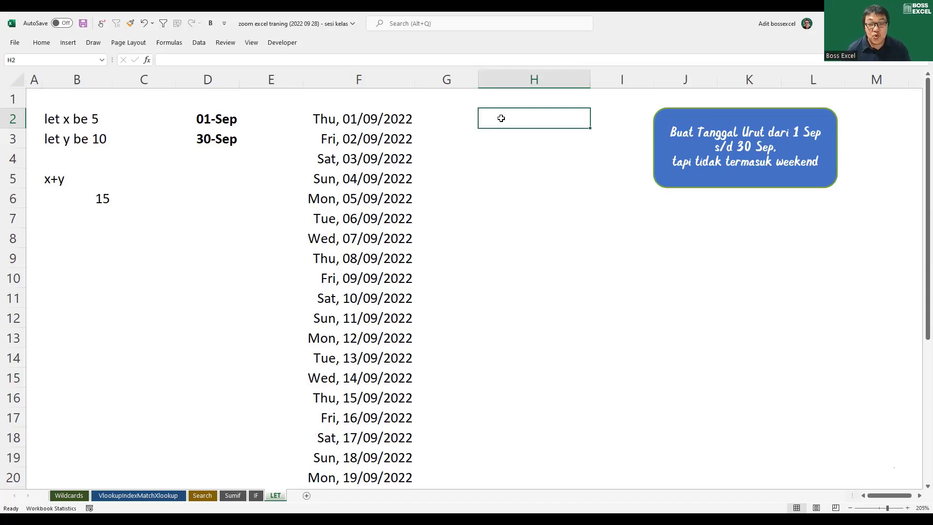
pyautogui.write('=w')
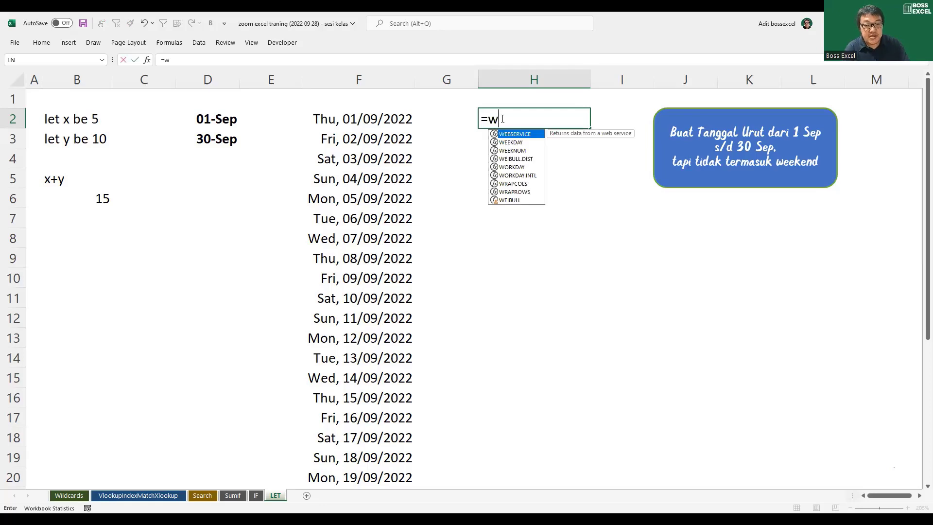
pyautogui.press('Down')
pyautogui.press('Tab')
pyautogui.click(356, 118)
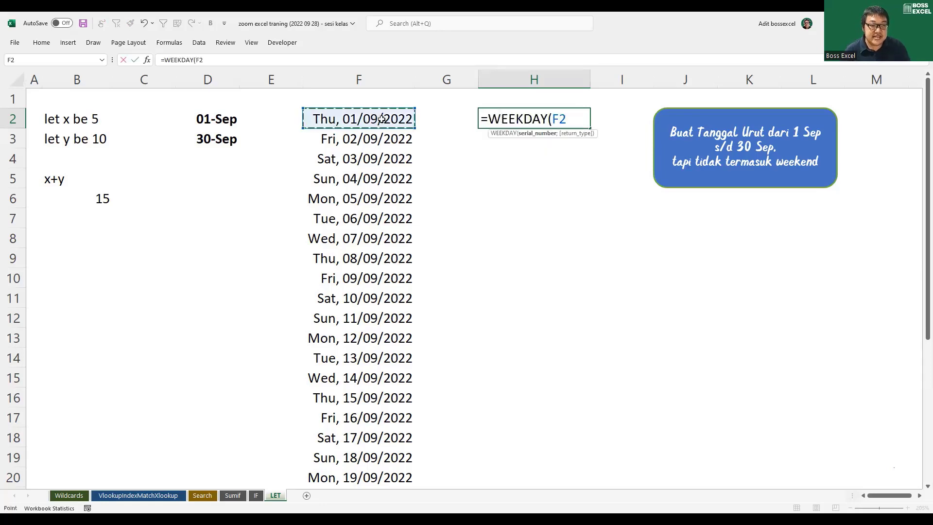
pyautogui.write(';')
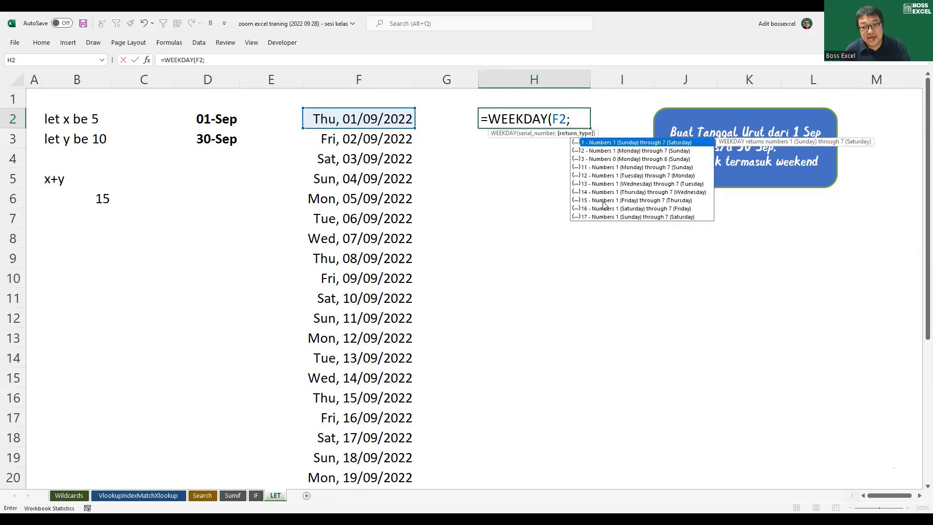
# - Complete the formula in H2 with return type 2 (Monday as 1 through Sunday as 7), giving =WEEKDAY(F2;2)
pyautogui.click(592, 152)
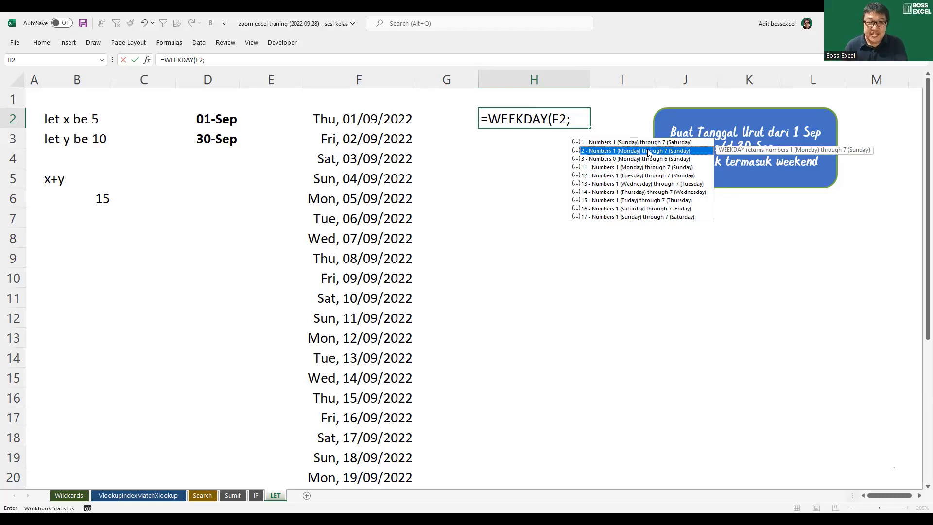
pyautogui.click(612, 144)
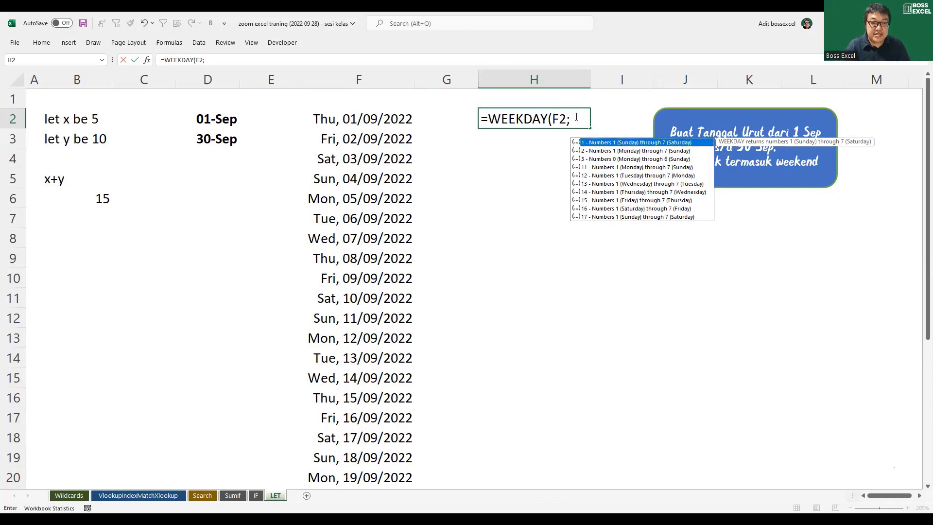
pyautogui.write('2')
pyautogui.press('Return')
pyautogui.press('Up')
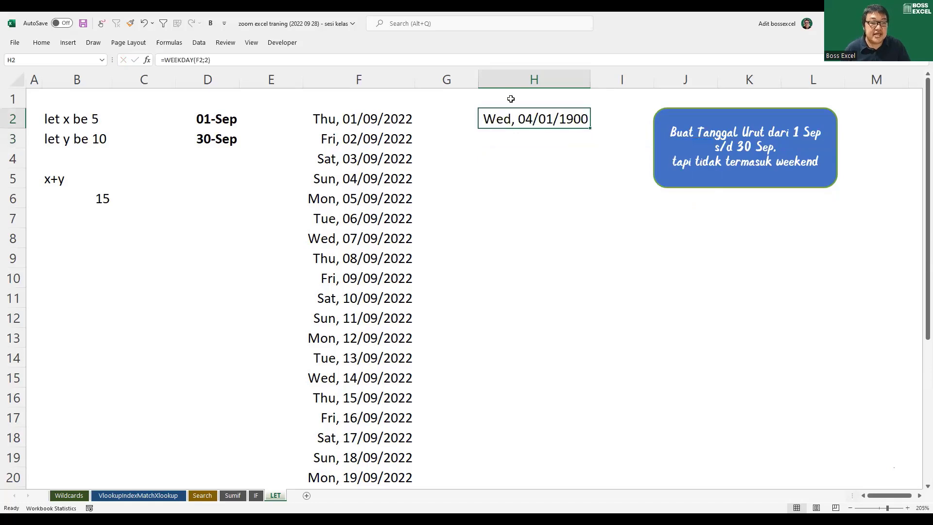
# - Move the WEEKDAY formula from H2 to G2 and set its number format to General
pyautogui.click(41, 43)
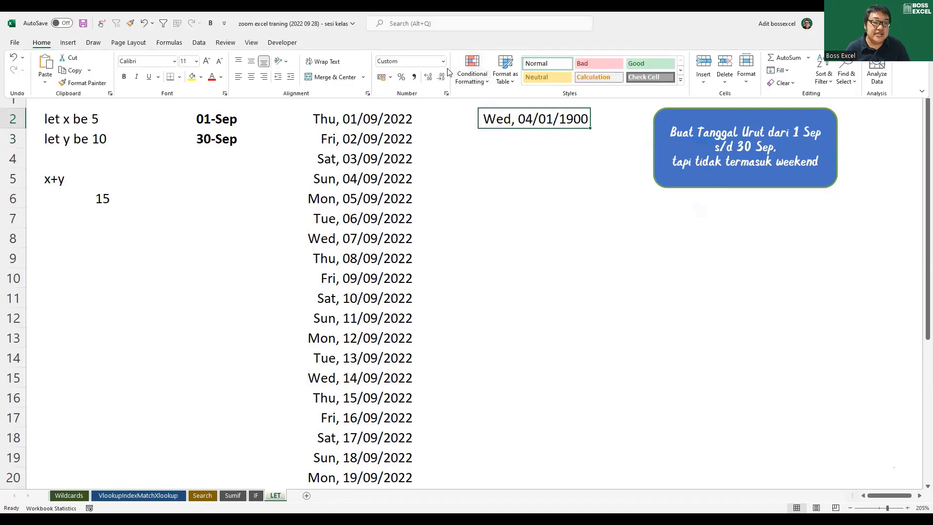
pyautogui.click(483, 122)
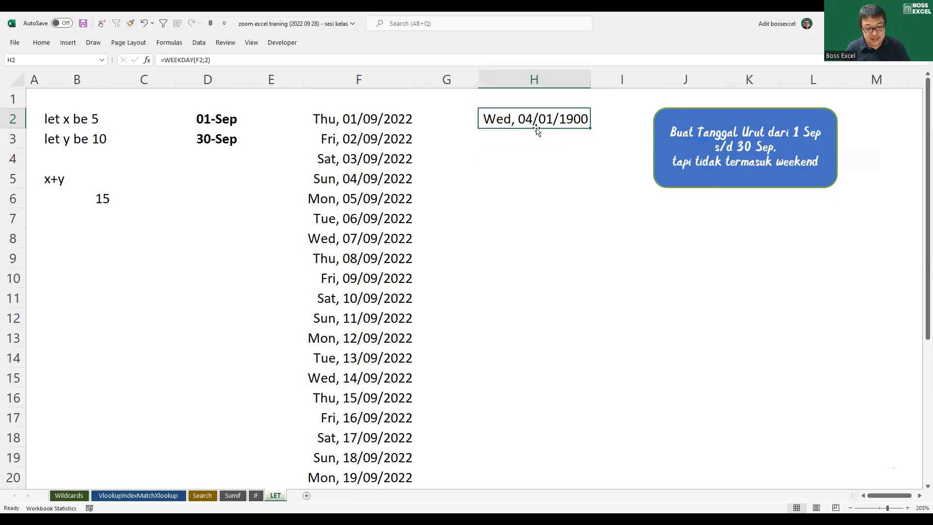
pyautogui.moveTo(506, 127); pyautogui.dragTo(442, 127)
pyautogui.click(40, 43)
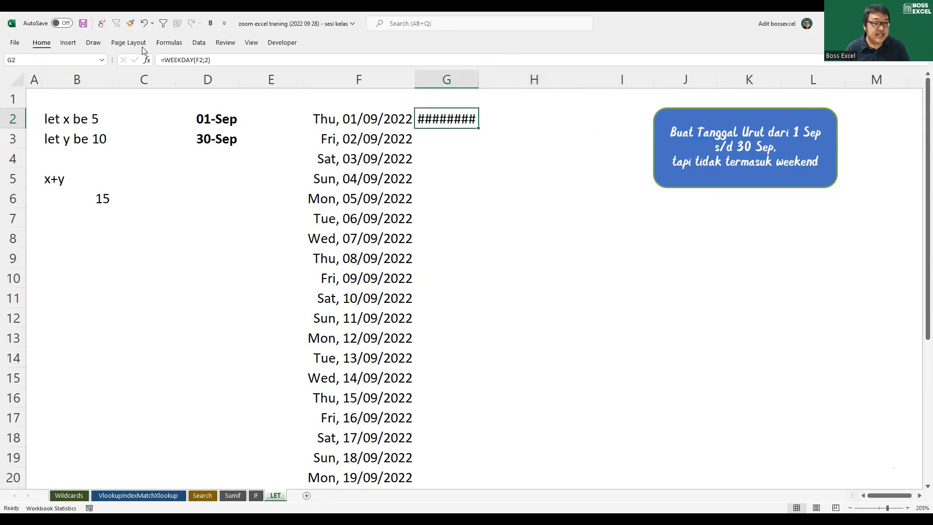
pyautogui.click(443, 61)
pyautogui.click(439, 86)
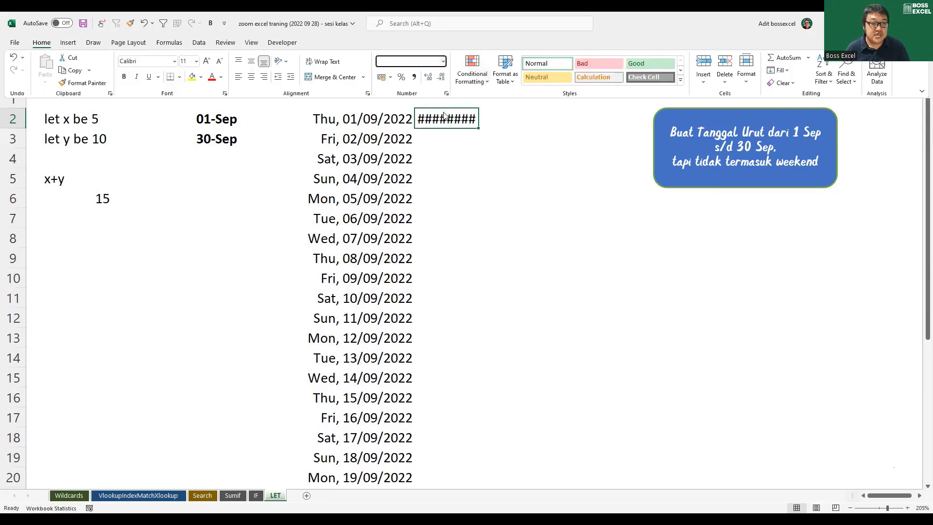
pyautogui.click(465, 126)
# - Fill the WEEKDAY formula from G2 down to G8 and select the weekend rows F4:G5 for checking
pyautogui.click(382, 127)
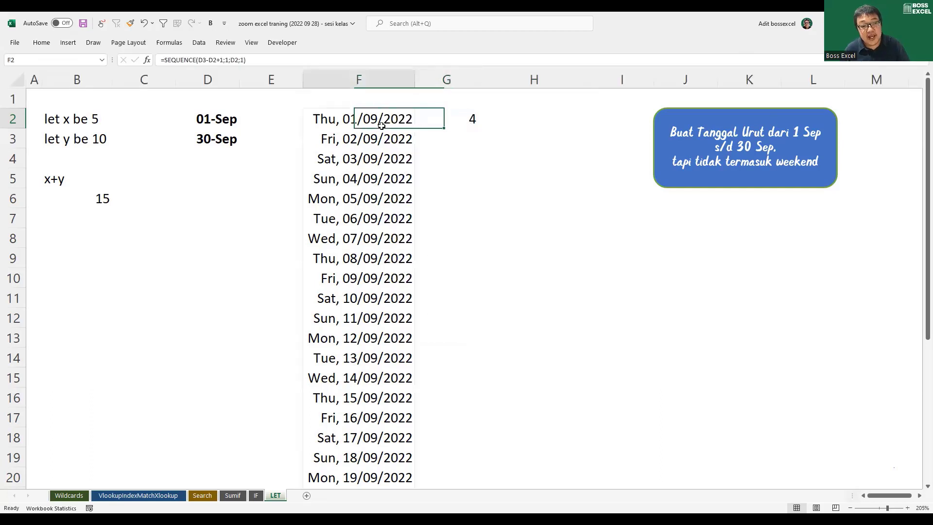
pyautogui.hotkey('ctrl', 'shift', 'Down')
pyautogui.click(433, 119)
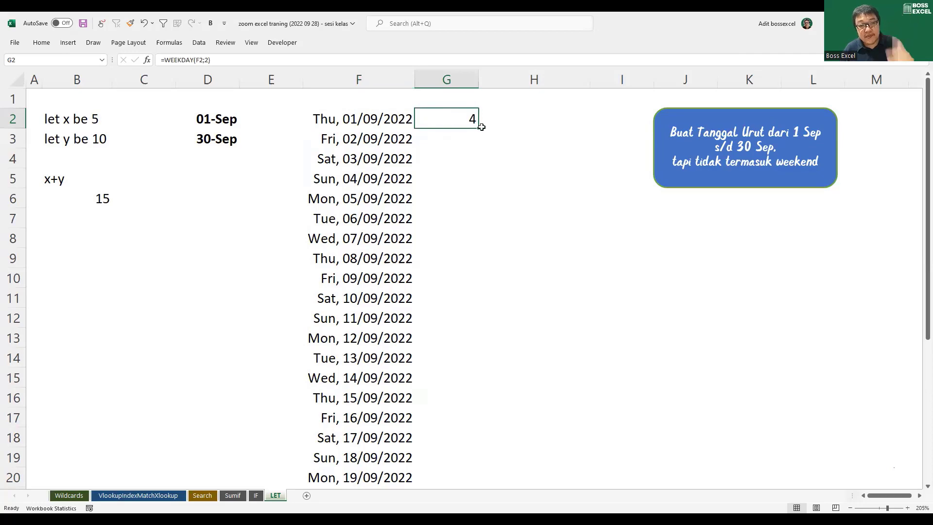
pyautogui.moveTo(478, 128); pyautogui.dragTo(487, 239)
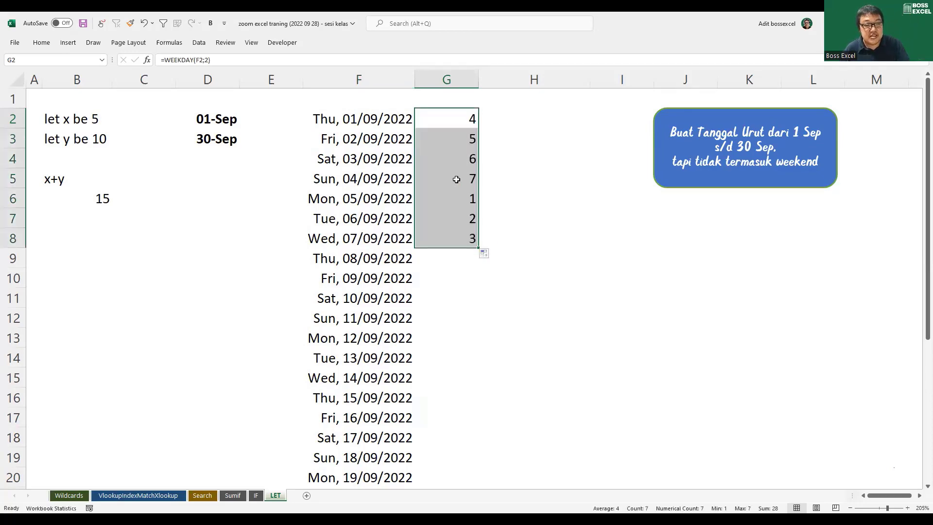
pyautogui.moveTo(461, 168); pyautogui.dragTo(354, 180)
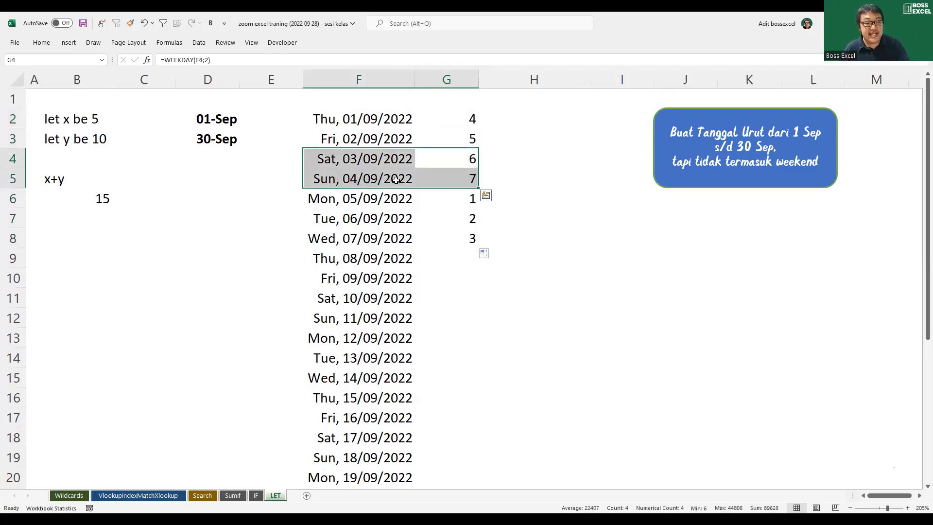
# - Extend the WEEKDAY formula down to G14 to check the next weekend, and clear all of column G
pyautogui.click(458, 235)
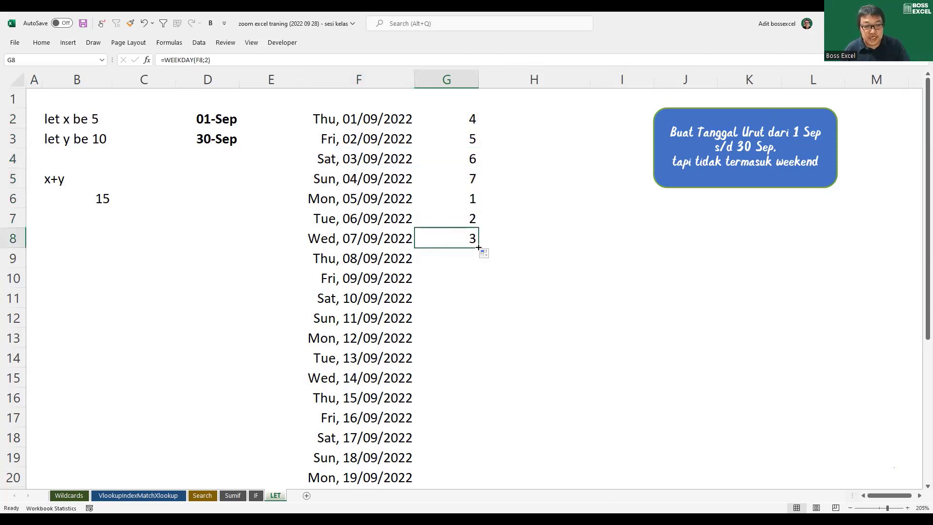
pyautogui.moveTo(481, 246); pyautogui.dragTo(480, 371)
pyautogui.moveTo(465, 304); pyautogui.dragTo(393, 313)
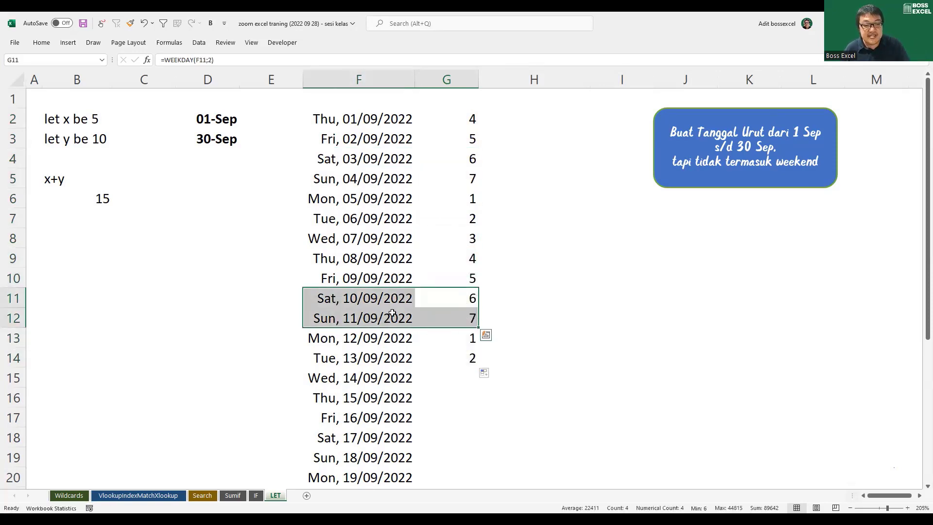
pyautogui.click(453, 82)
pyautogui.press('Delete')
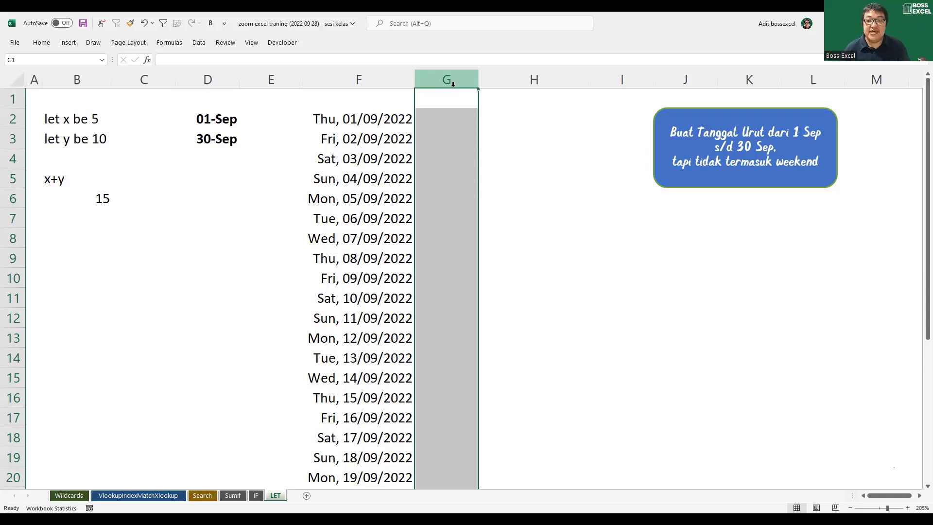
# - Wrap the SEQUENCE formula in F2 in a FILTER function as its array argument, ready for the include argument
pyautogui.click(381, 118)
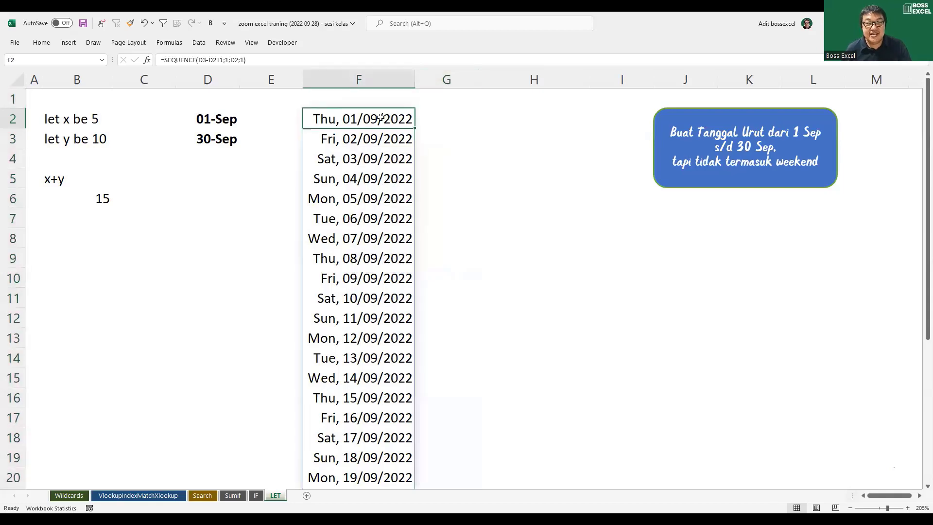
pyautogui.doubleClick(351, 118)
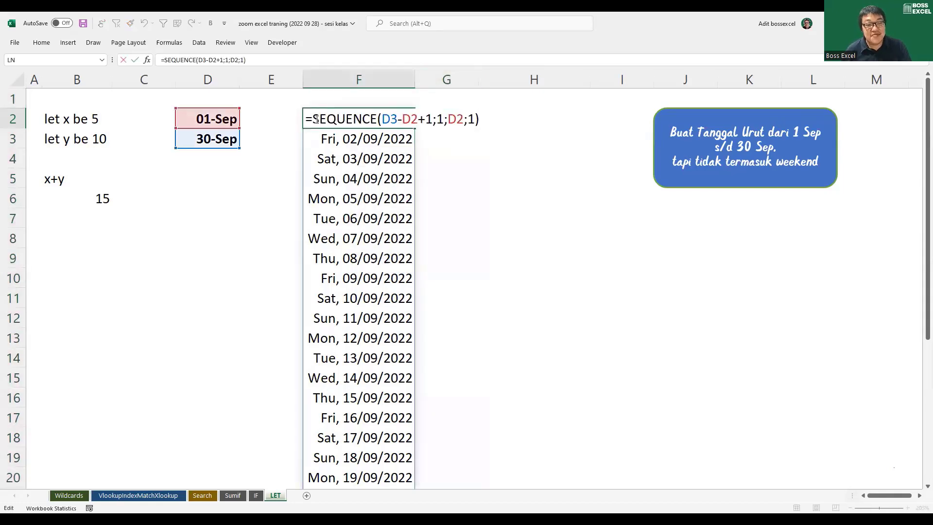
pyautogui.click(315, 119)
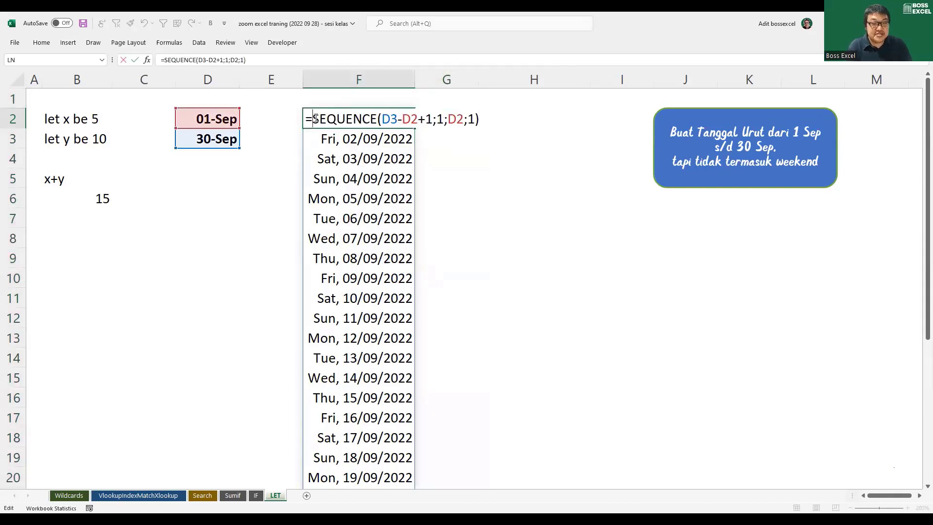
pyautogui.write('filter')
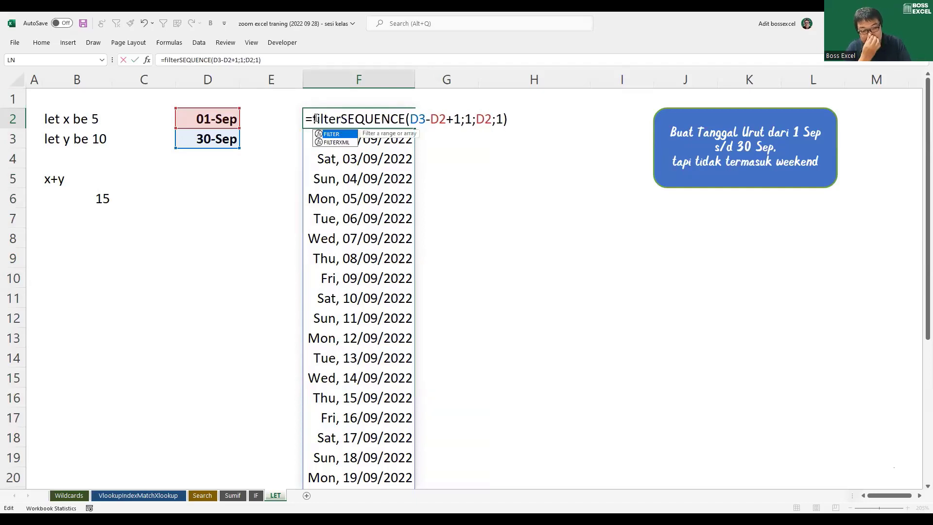
pyautogui.press('Tab')
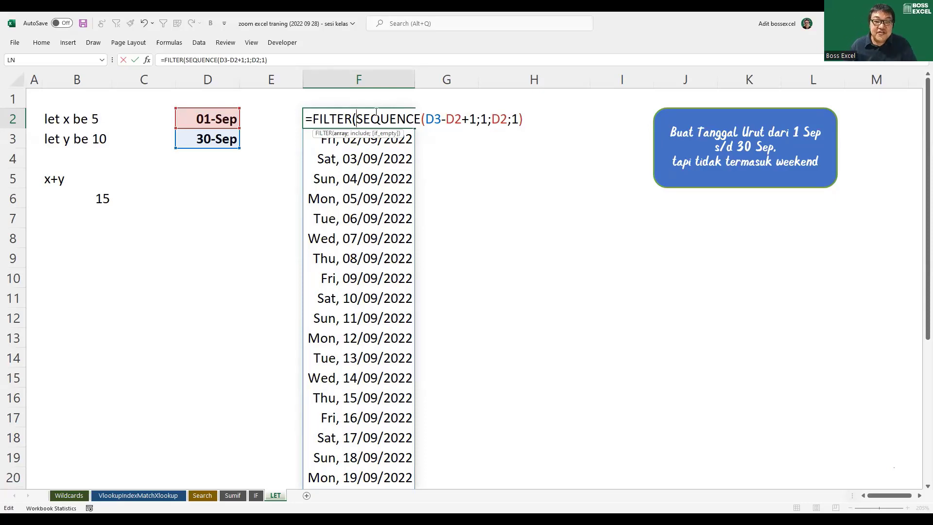
pyautogui.moveTo(357, 119); pyautogui.dragTo(529, 119)
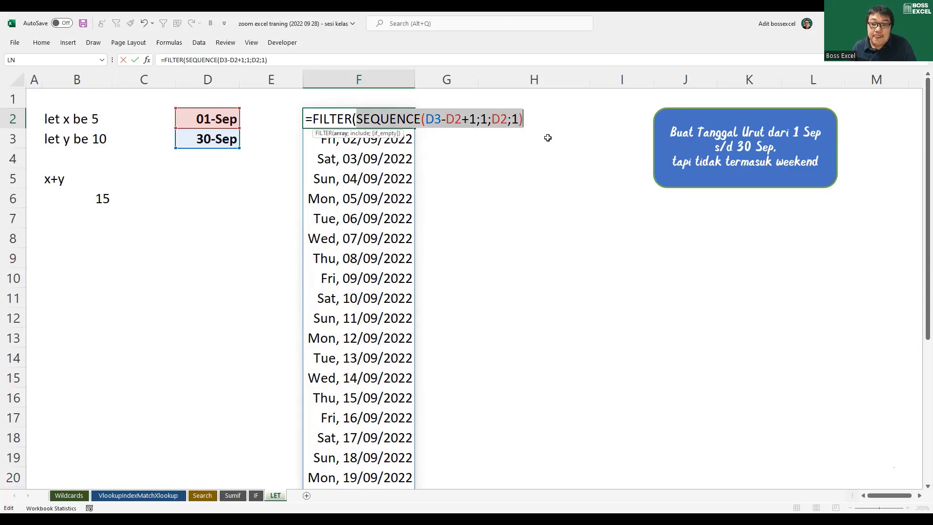
pyautogui.click(527, 119)
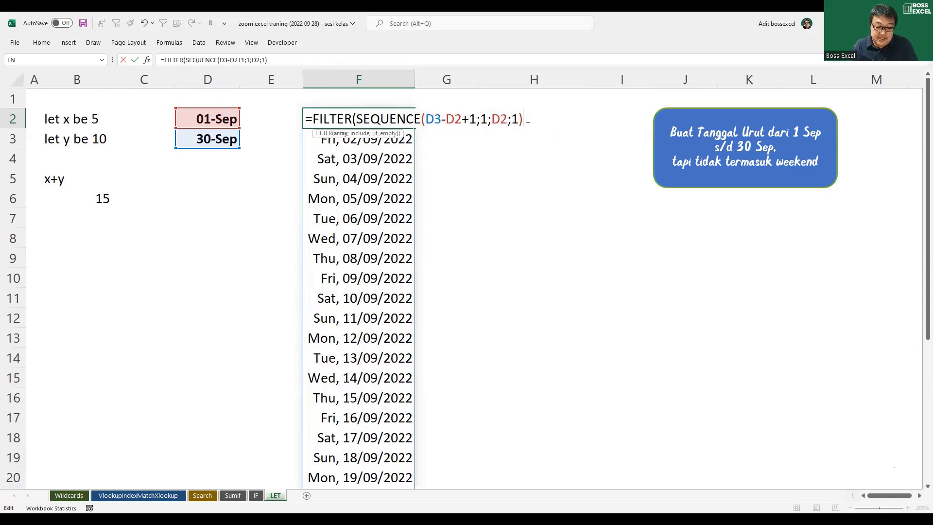
pyautogui.write(';')
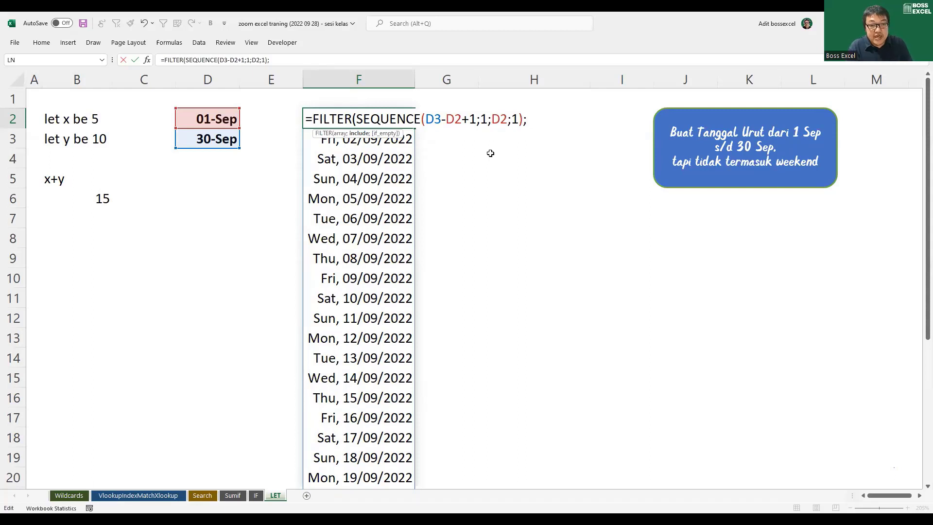
# - Start FILTER's include argument with WEEKDAY, using a copy of SEQUENCE(D3-D2+1;1;D2;1) as its serial number
pyautogui.write('weekday')
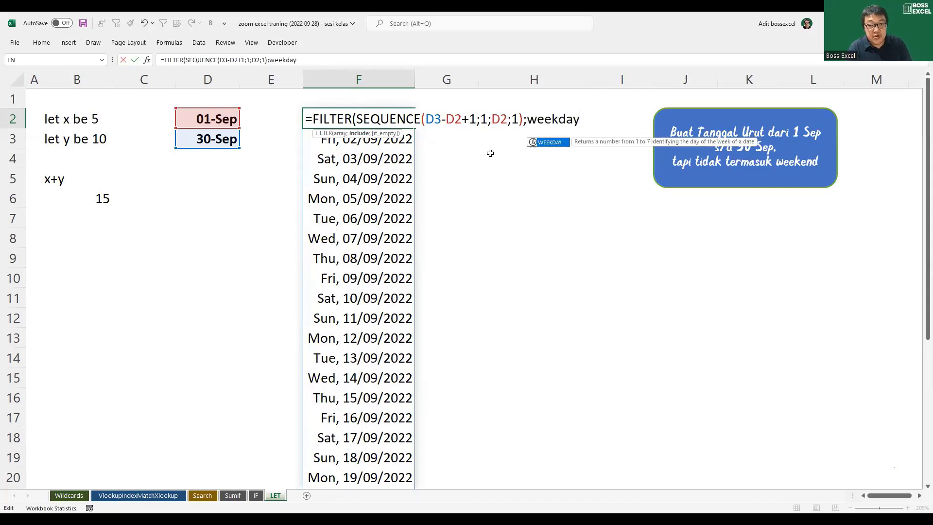
pyautogui.press('Tab')
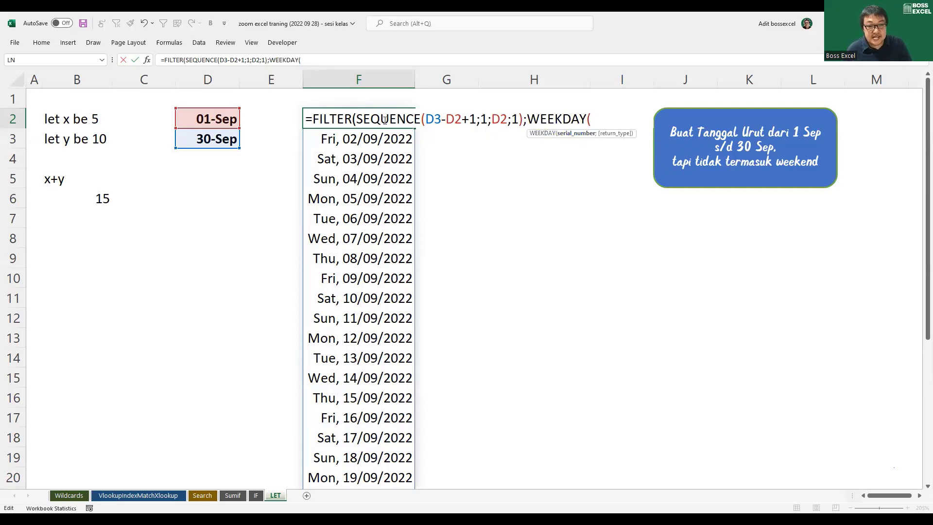
pyautogui.moveTo(356, 118); pyautogui.dragTo(523, 118)
pyautogui.hotkey('ctrl', 'c')
pyautogui.click(594, 119)
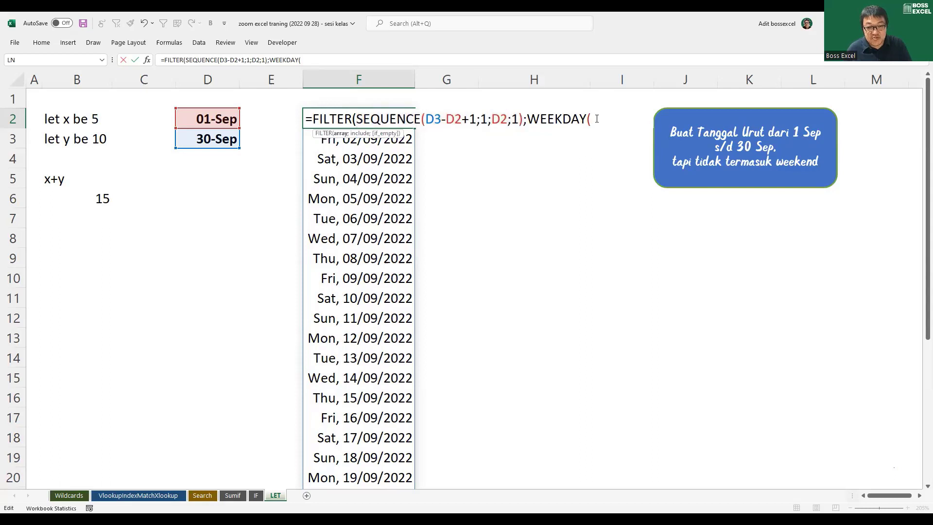
pyautogui.hotkey('ctrl', 'v')
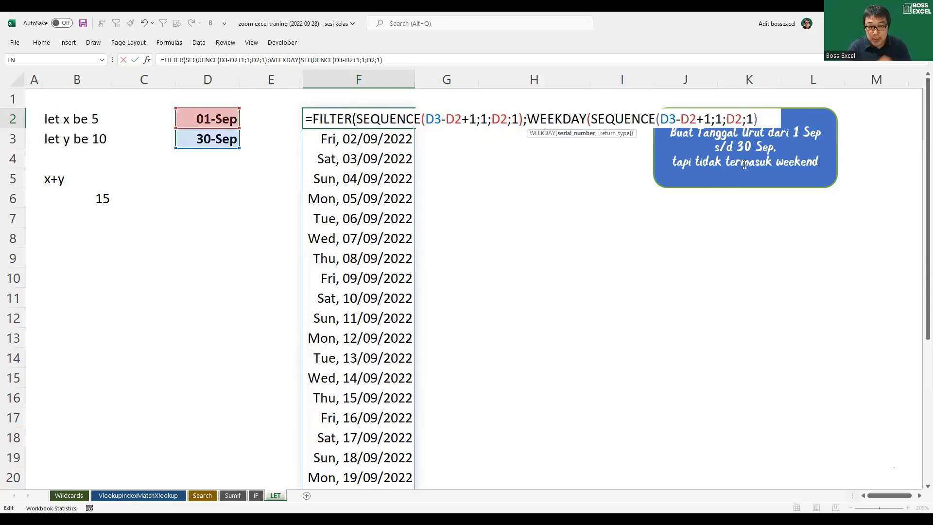
# - Complete the WEEKDAY test in F2's FILTER formula with return type 2 and the condition <6, and enter the formula
pyautogui.write(';2')
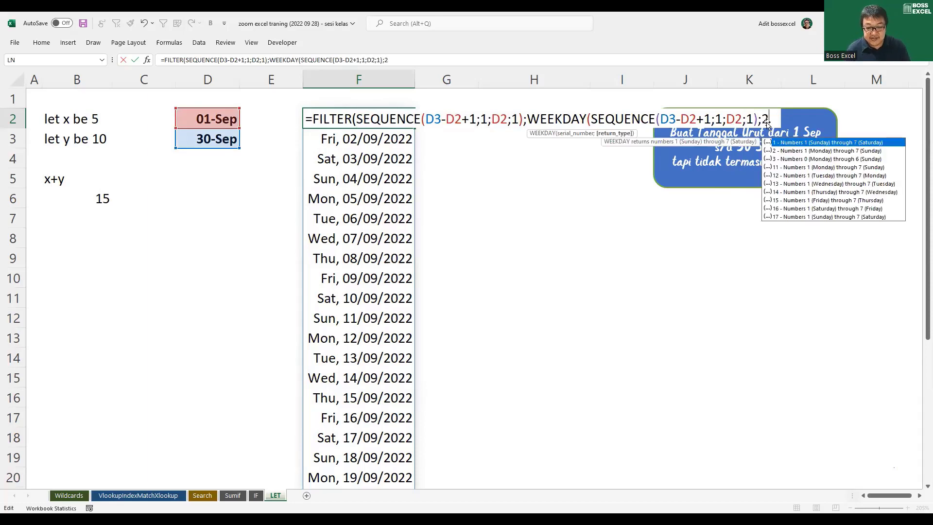
pyautogui.write(')')
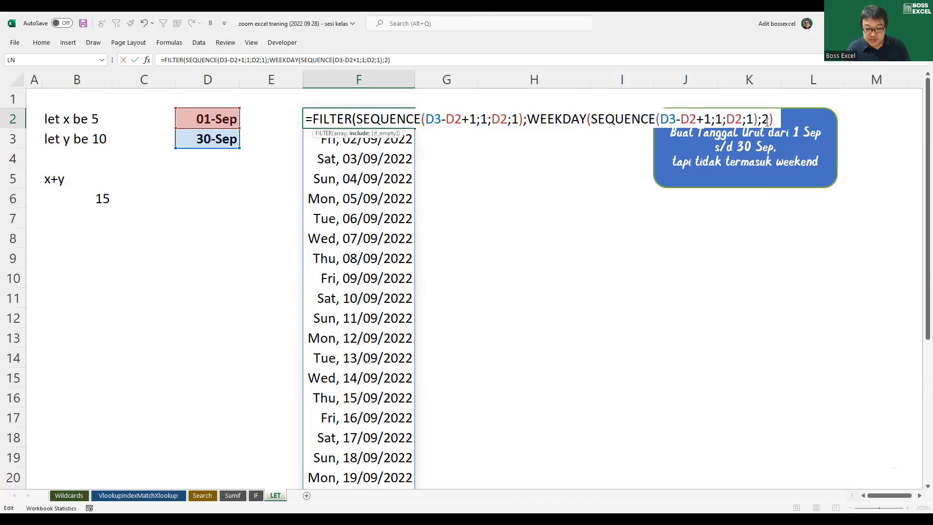
pyautogui.press('BackSpace')
pyautogui.write(')')
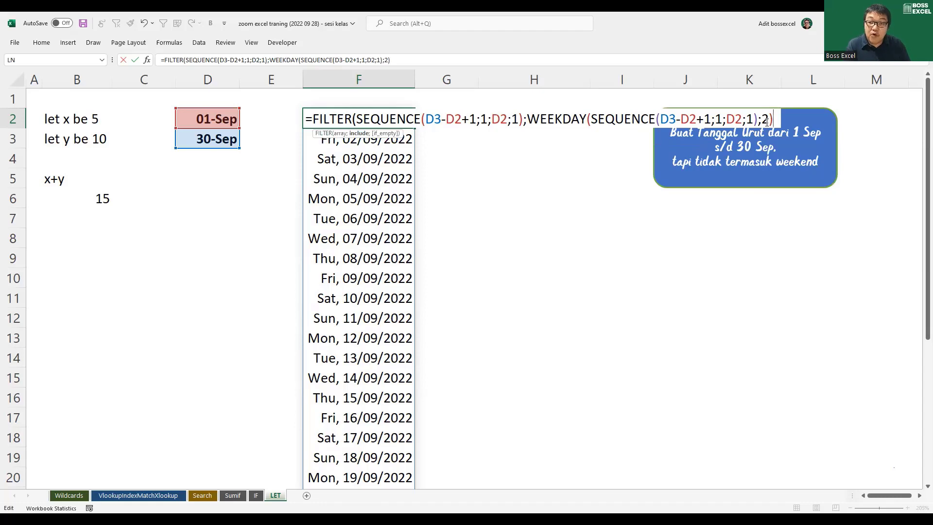
pyautogui.write('<')
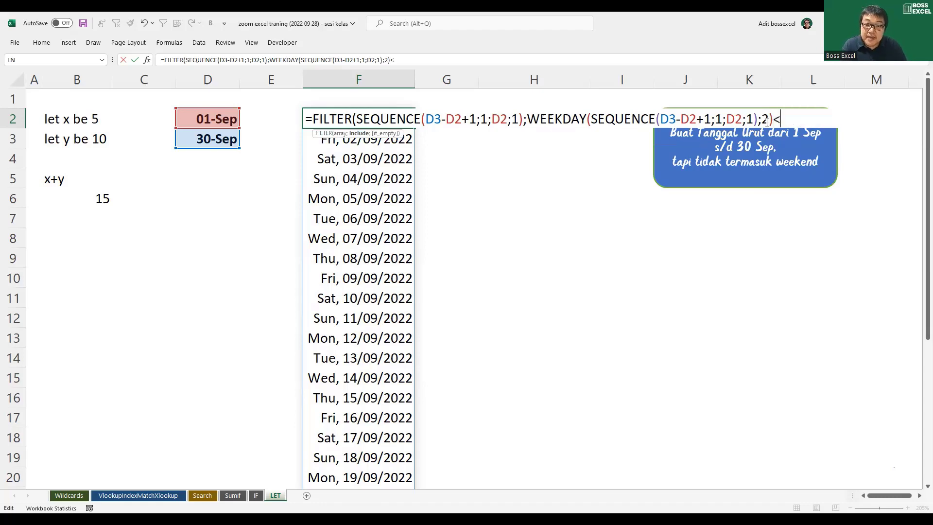
pyautogui.write('6')
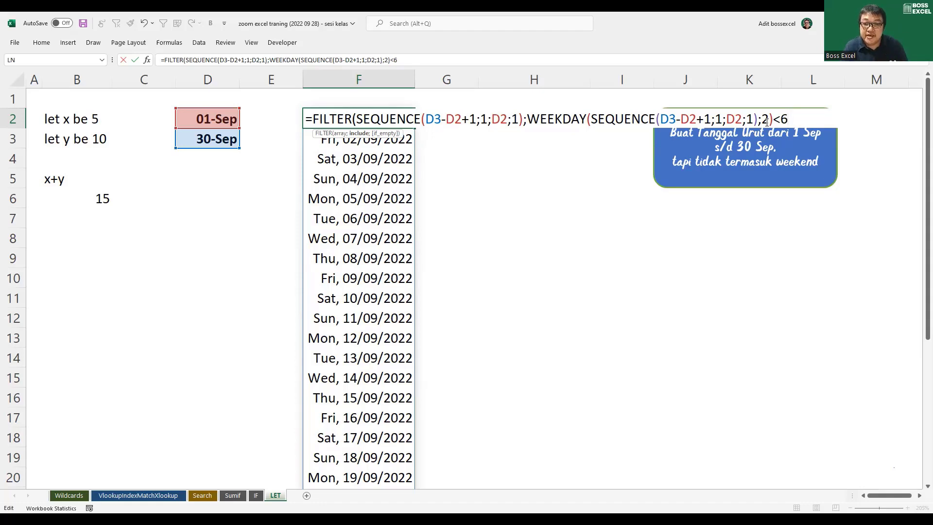
pyautogui.write(')')
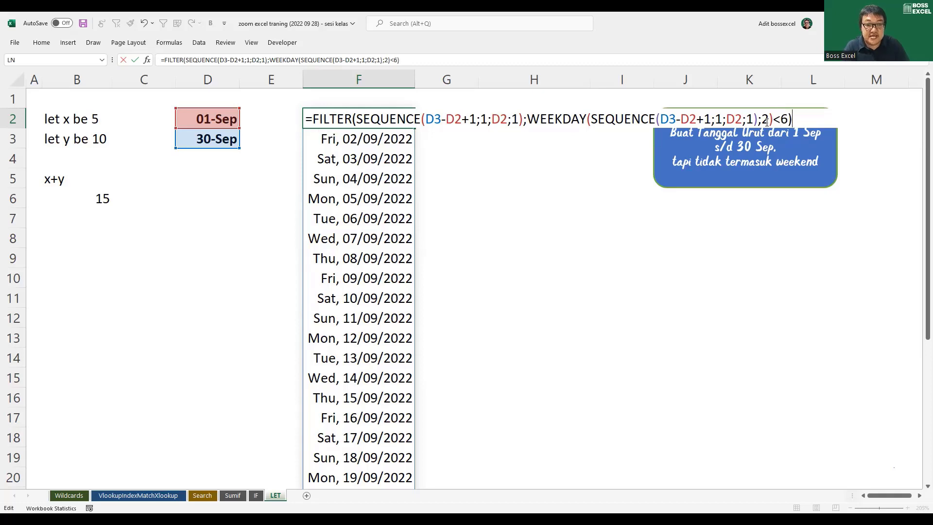
pyautogui.press('Return')
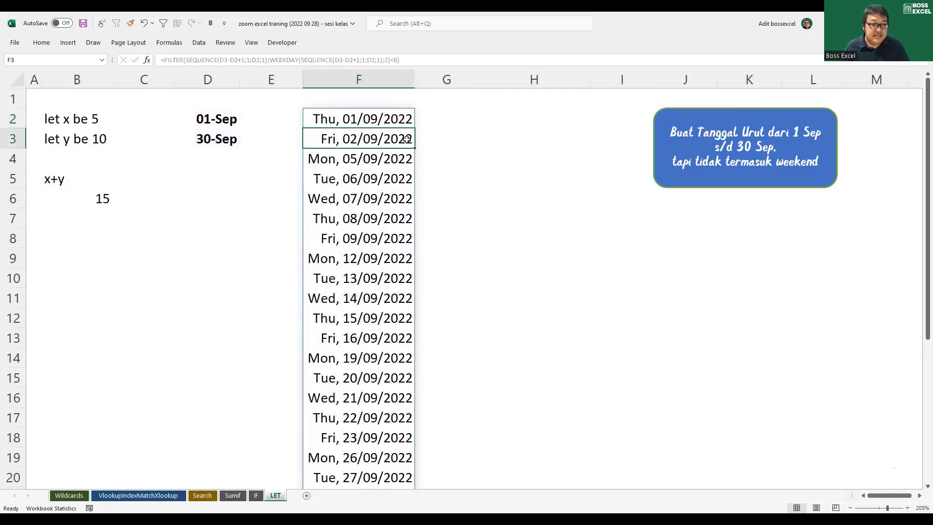
# - Check the Friday-to-Monday transitions in the filtered date list in column F
pyautogui.moveTo(332, 124); pyautogui.dragTo(348, 190)
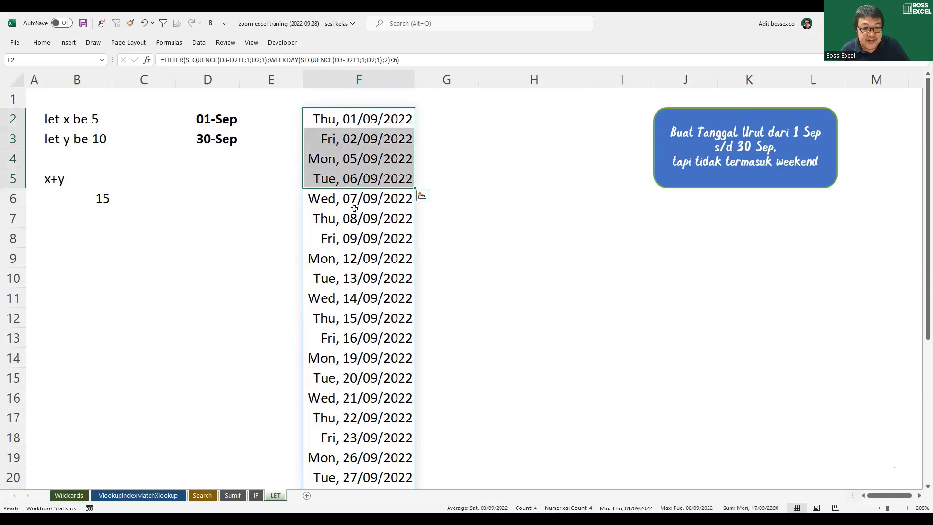
pyautogui.moveTo(351, 237); pyautogui.dragTo(358, 279)
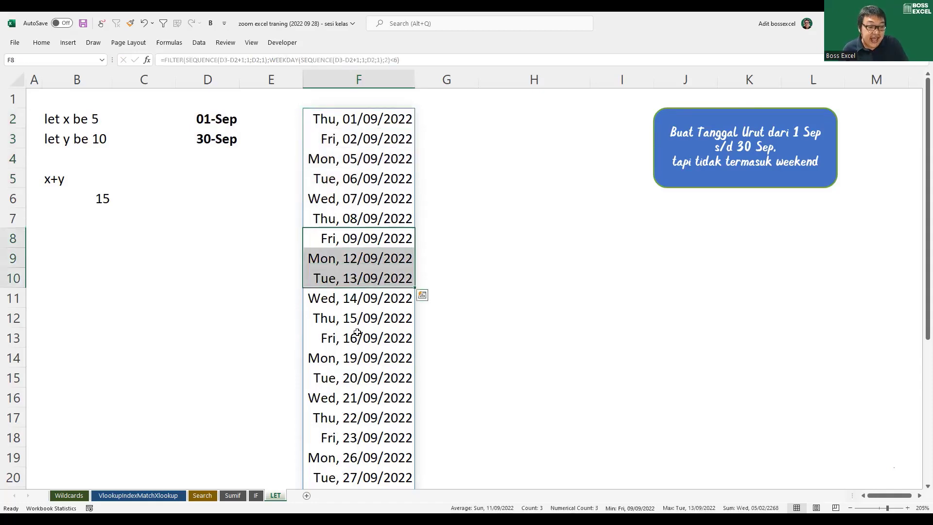
pyautogui.moveTo(358, 336); pyautogui.dragTo(370, 379)
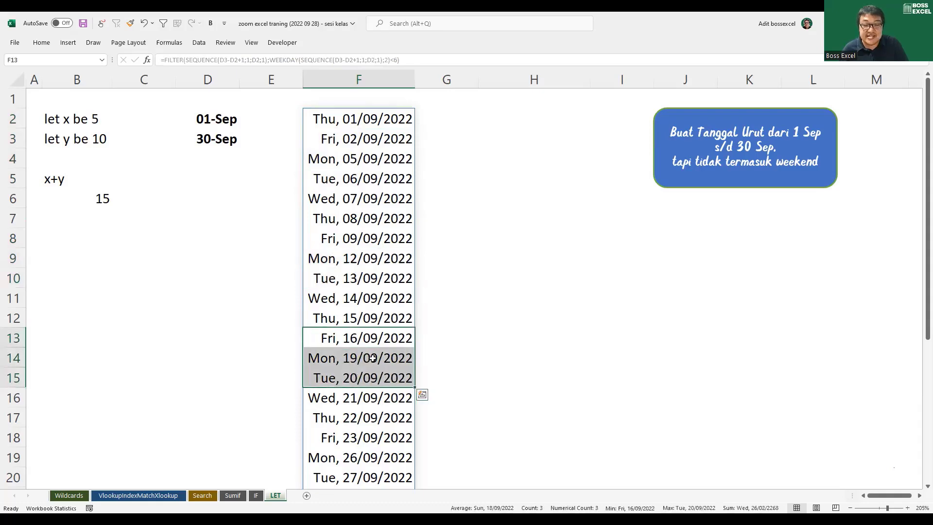
pyautogui.click(329, 341)
pyautogui.click(334, 357)
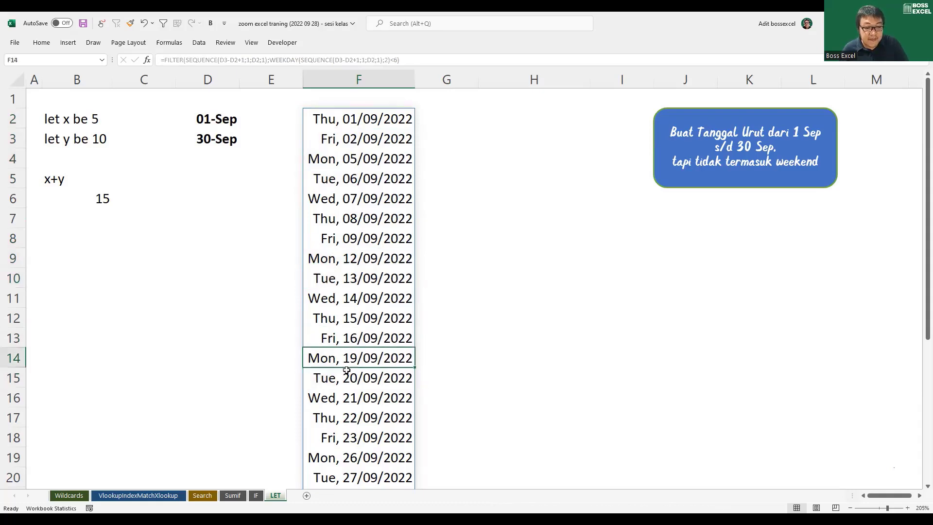
pyautogui.click(350, 432)
pyautogui.click(351, 457)
# - Review the formula in F2 by highlighting its two identical SEQUENCE parts, leaving the formula as it is
pyautogui.doubleClick(387, 116)
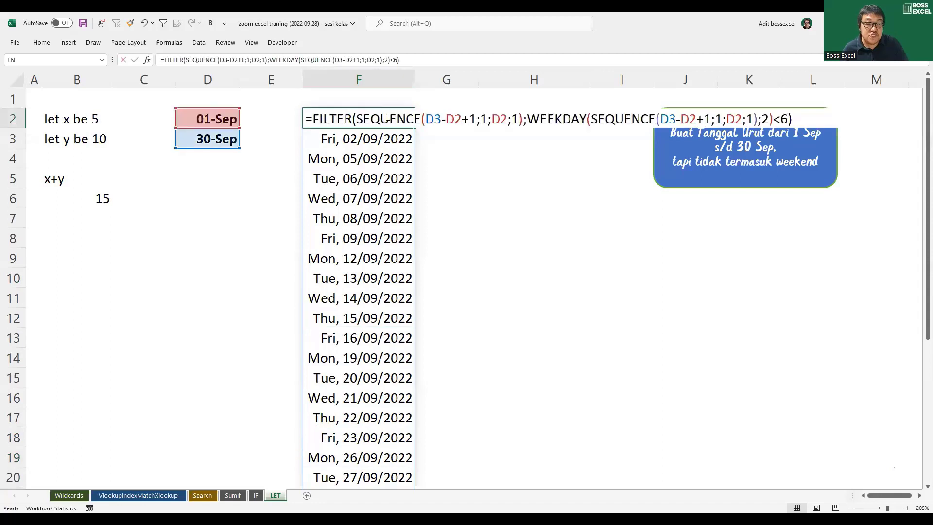
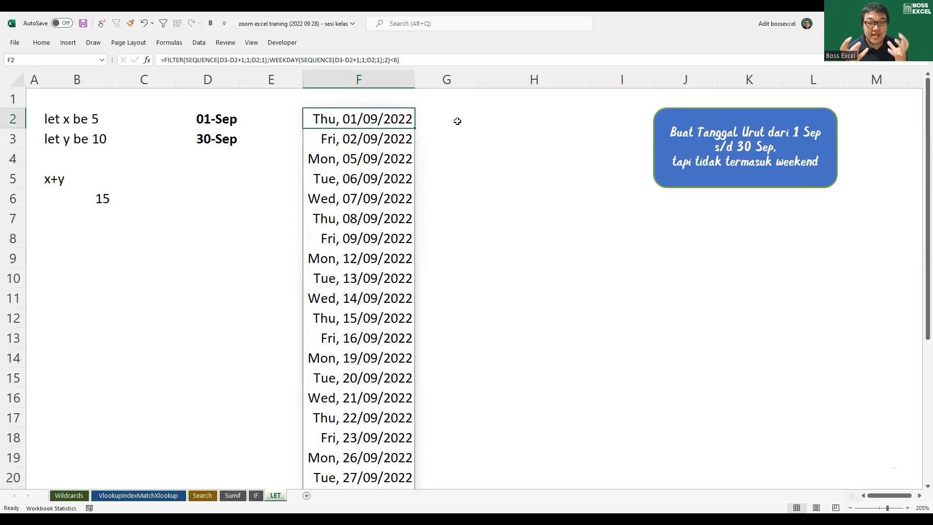
pyautogui.doubleClick(387, 122)
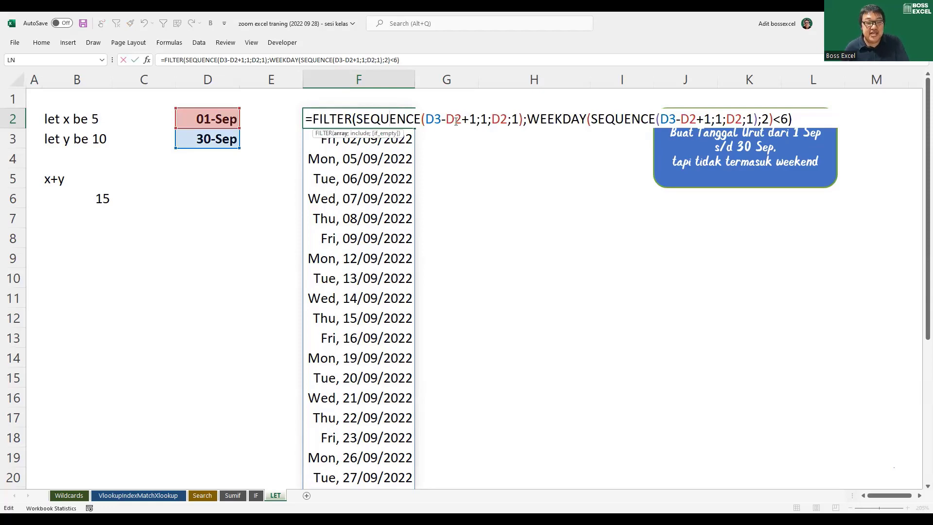
pyautogui.moveTo(355, 120); pyautogui.dragTo(524, 121)
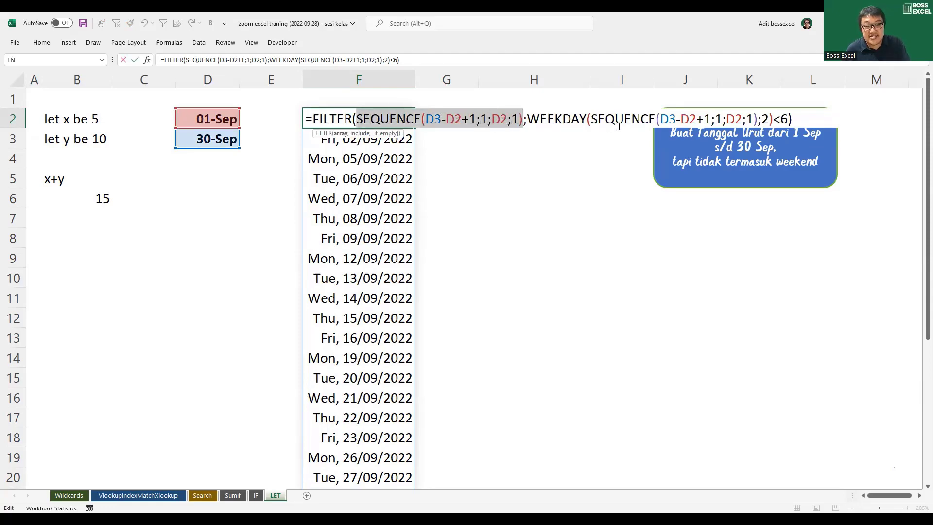
pyautogui.moveTo(592, 119); pyautogui.dragTo(757, 119)
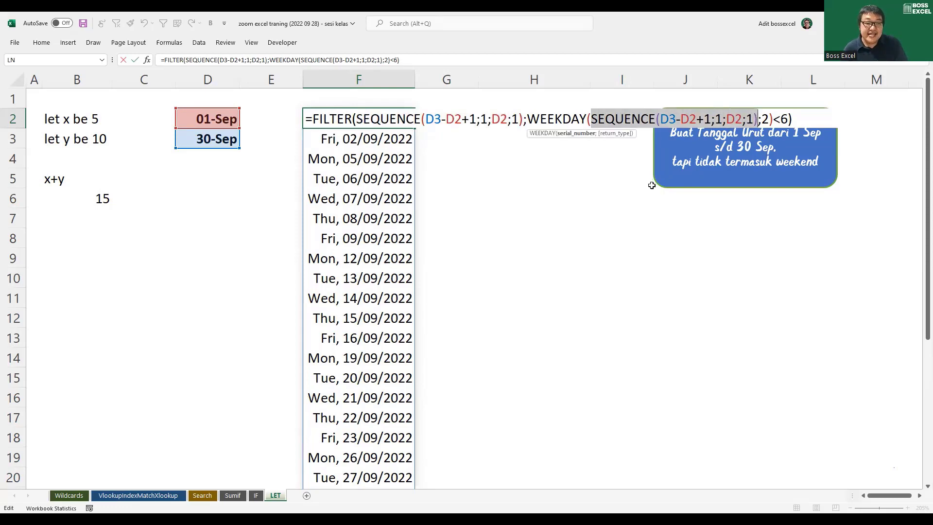
pyautogui.press('Escape')
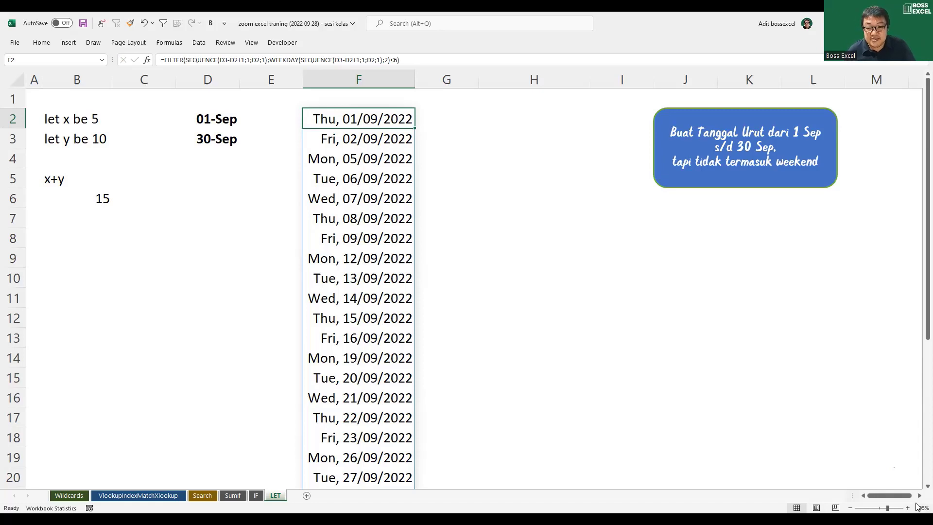
# - Add the line "dan rabu" at the end of the text in the blue instruction shape
pyautogui.click(919, 495)
pyautogui.doubleClick(648, 164)
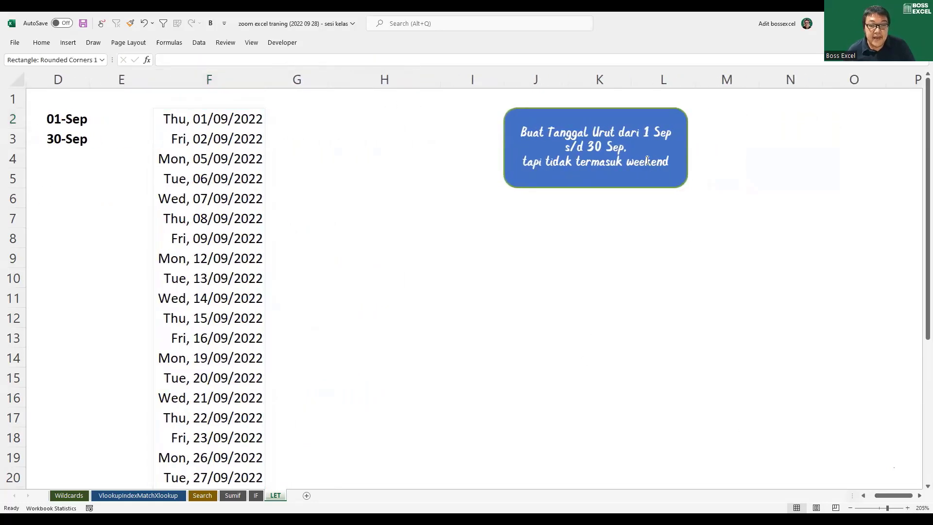
pyautogui.click(670, 160)
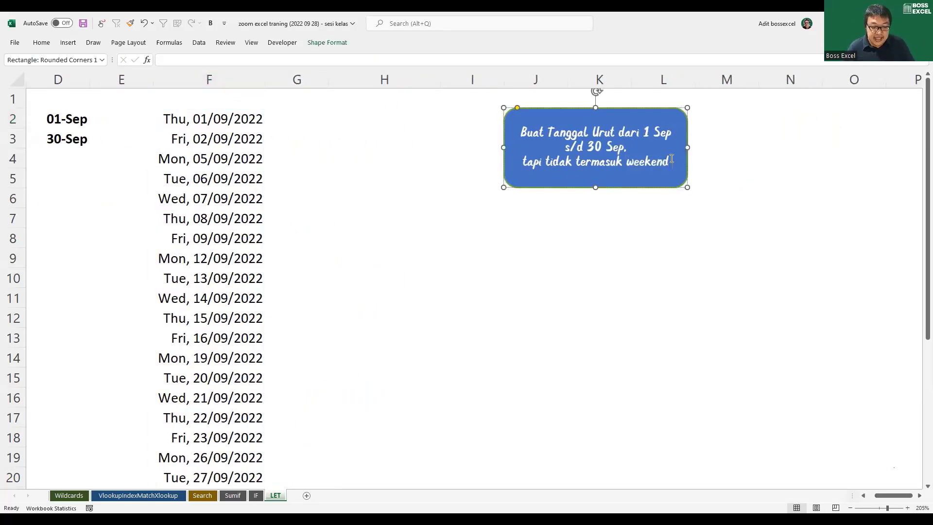
pyautogui.press('Return')
pyautogui.write('dan rabu')
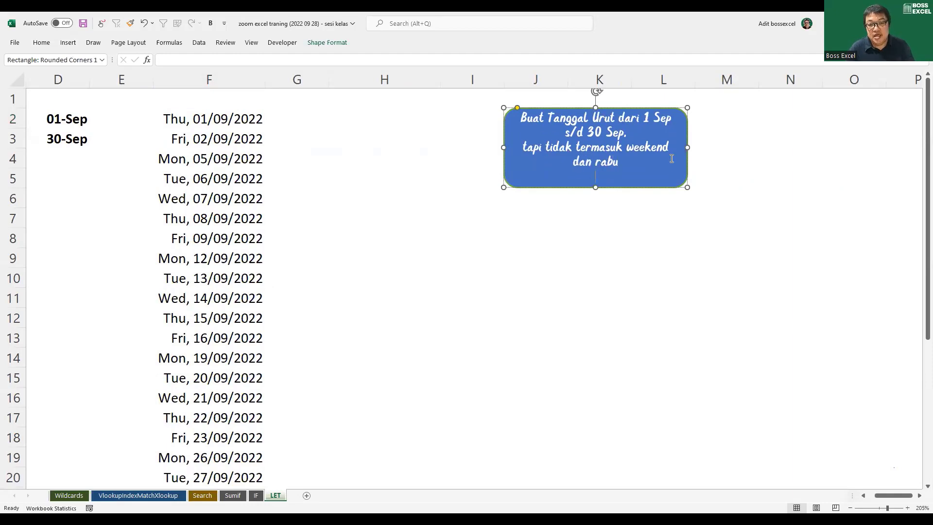
pyautogui.click(722, 179)
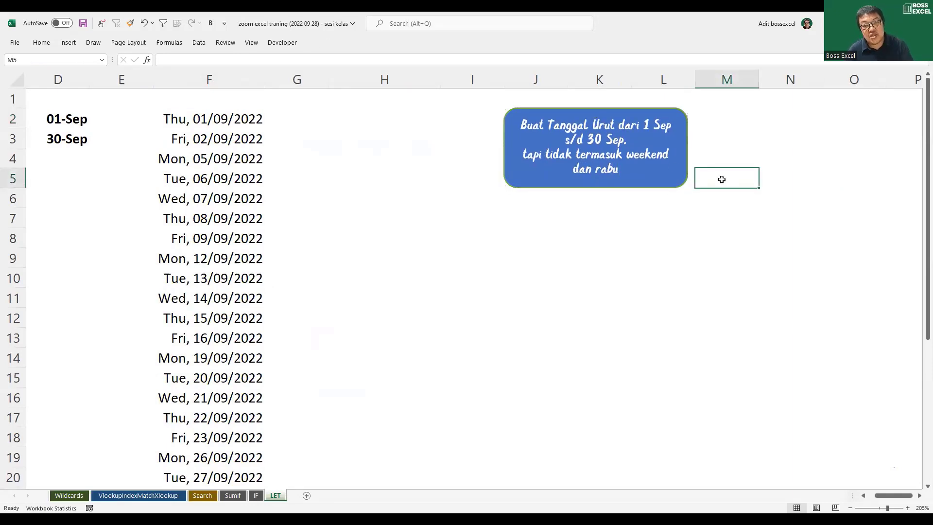
# - Enclose the WEEKDAY<6 condition in F2's FILTER formula in parentheses and multiply it by a copy of itself
pyautogui.doubleClick(200, 121)
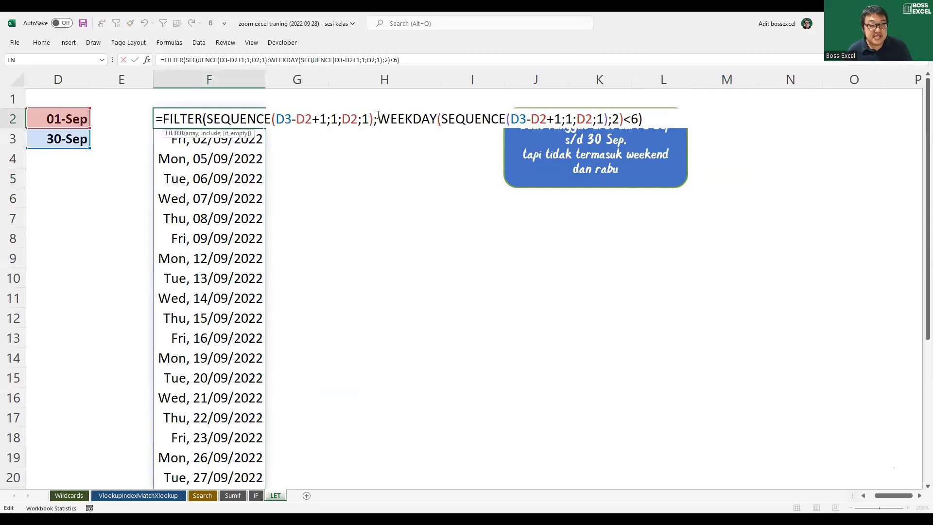
pyautogui.moveTo(378, 117); pyautogui.dragTo(639, 119)
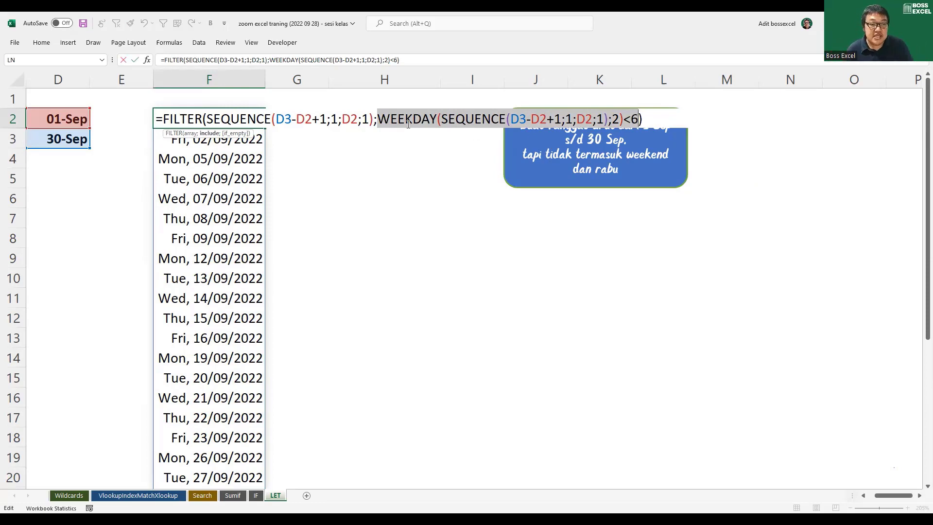
pyautogui.click(377, 119)
pyautogui.write('(')
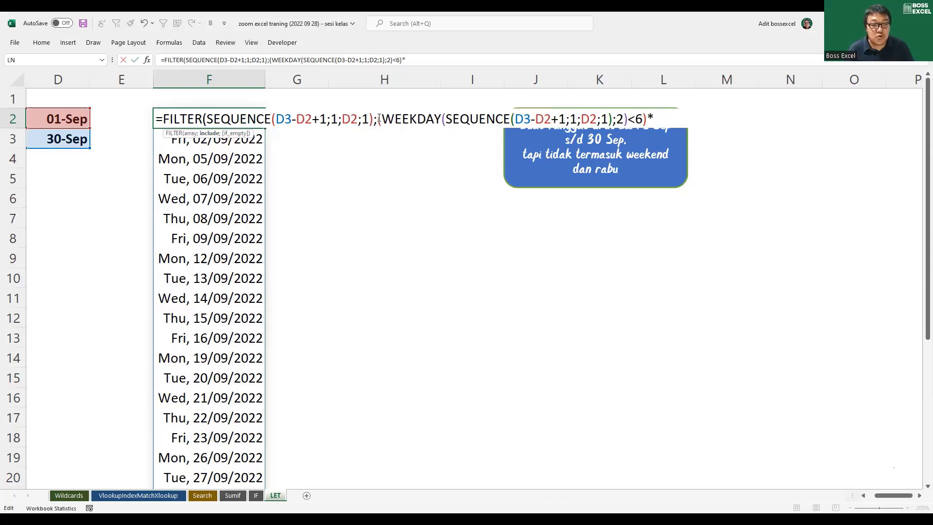
pyautogui.moveTo(378, 119); pyautogui.dragTo(647, 125)
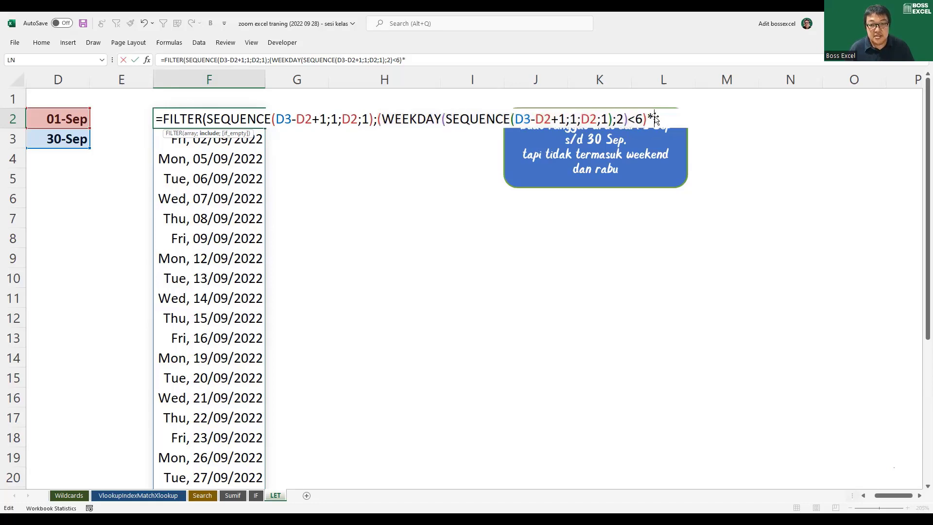
pyautogui.write('(WEEKDAY(SEQUENCE(D3-D2+1;1;D2;1);2)<6)')
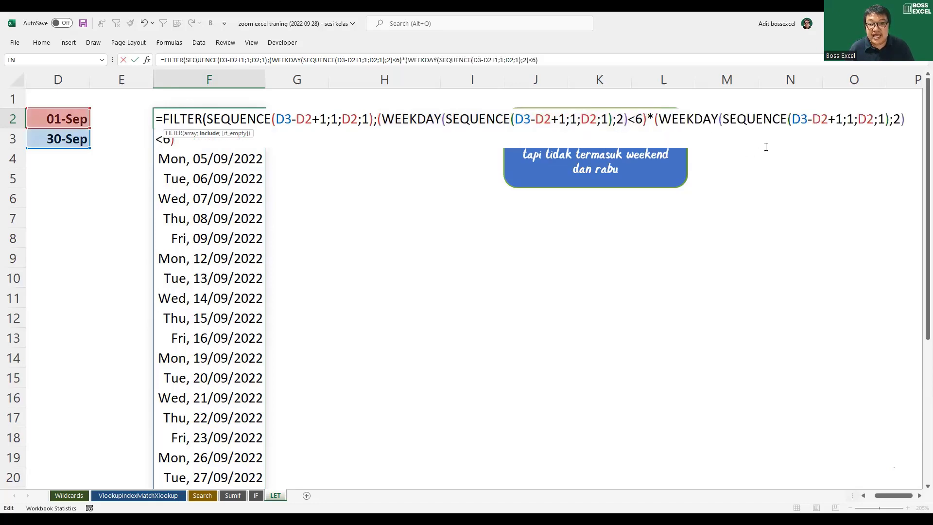
# - Change the second WEEKDAY condition in F2 to <>3, close the FILTER function and enter the formula
pyautogui.click(171, 142)
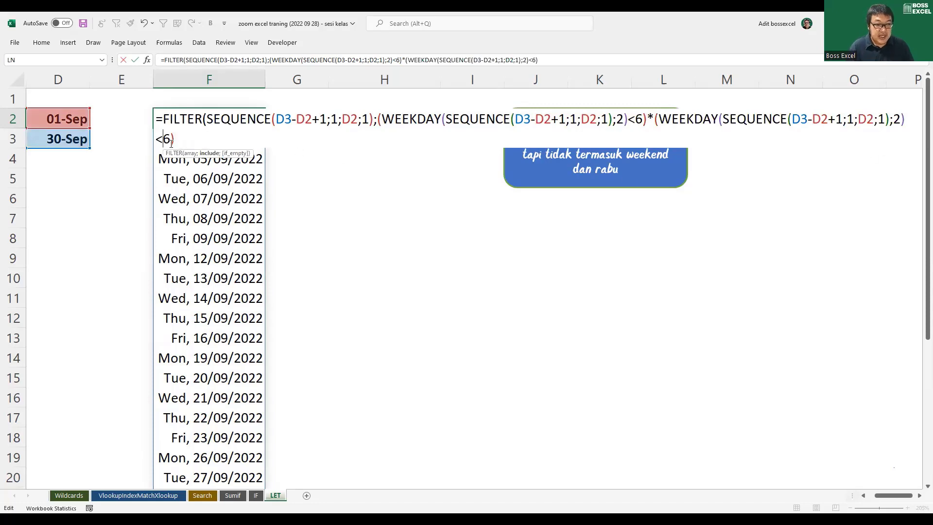
pyautogui.press('BackSpace')
pyautogui.write('<>')
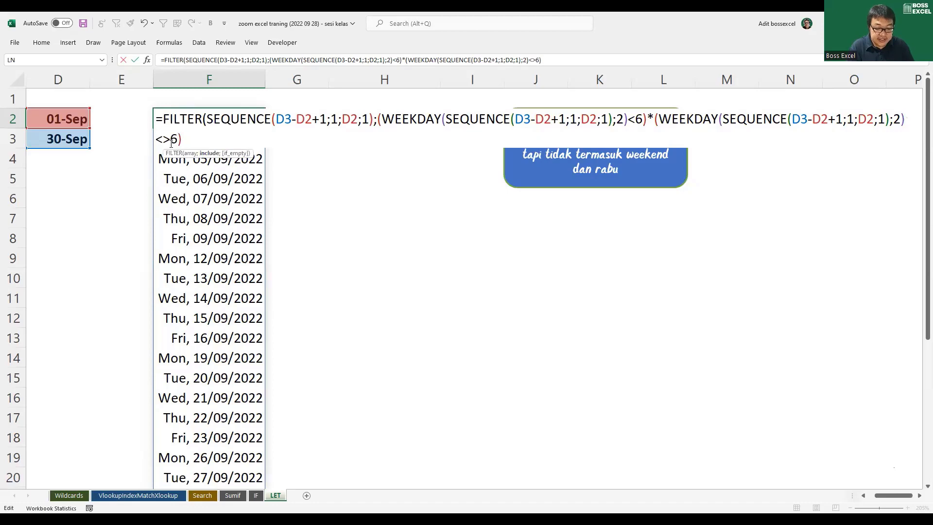
pyautogui.press('Delete')
pyautogui.write('3')
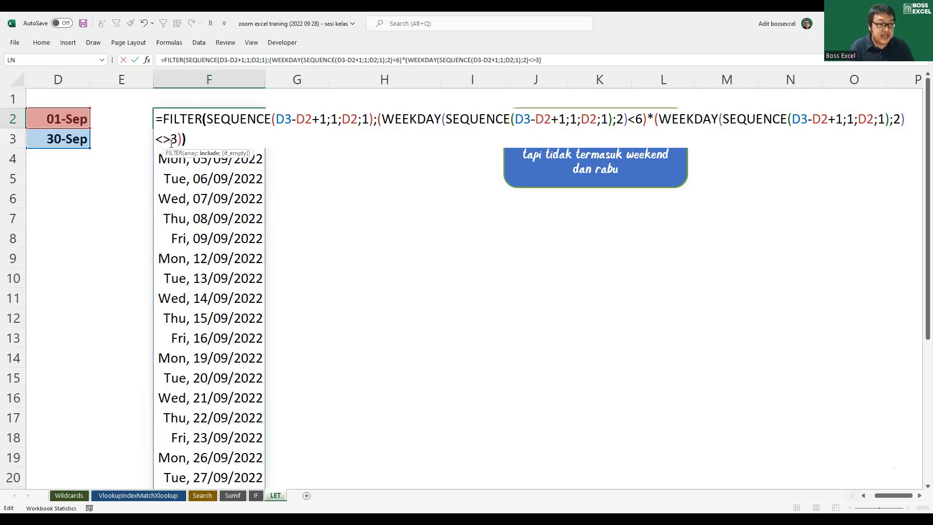
pyautogui.press('Return')
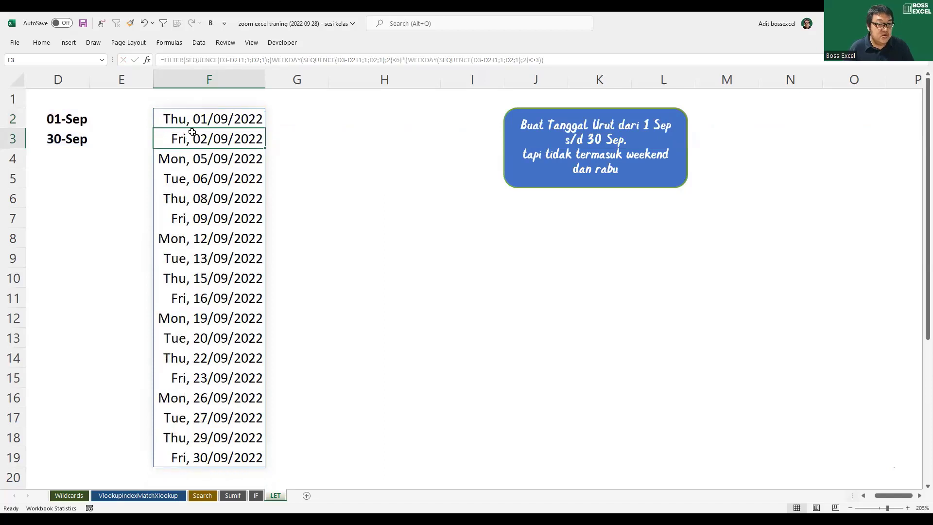
# - Check the dates in F2:F19 for excluded Wednesdays and highlight the entire FILTER formula in F2 for review
pyautogui.moveTo(180, 162); pyautogui.dragTo(197, 203)
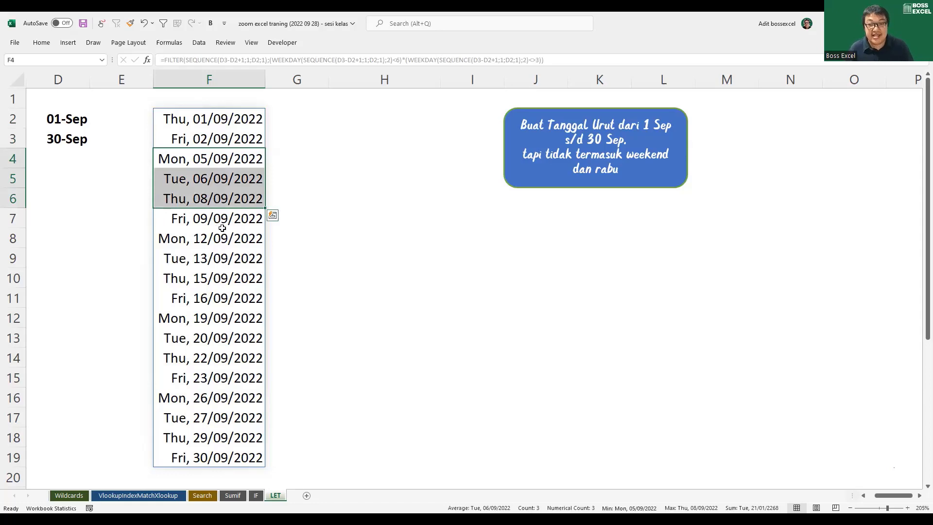
pyautogui.click(219, 118)
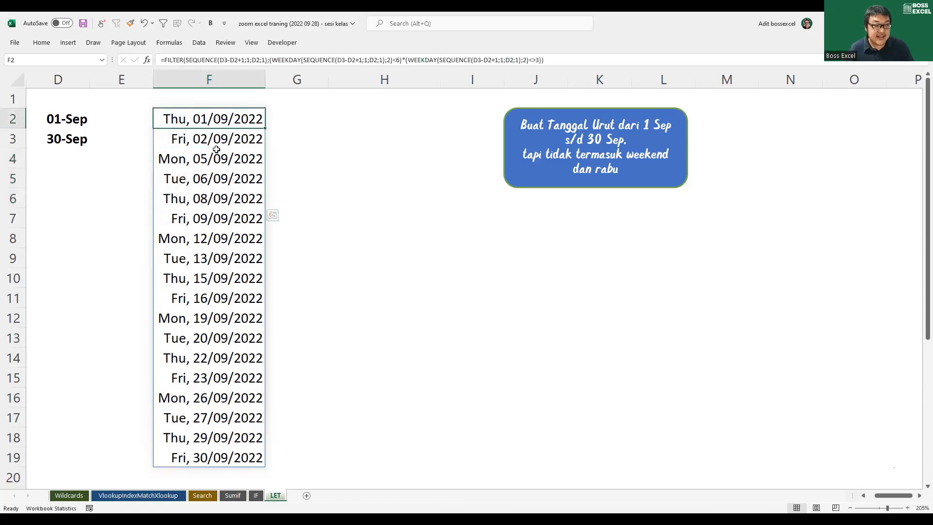
pyautogui.moveTo(216, 149); pyautogui.dragTo(226, 456)
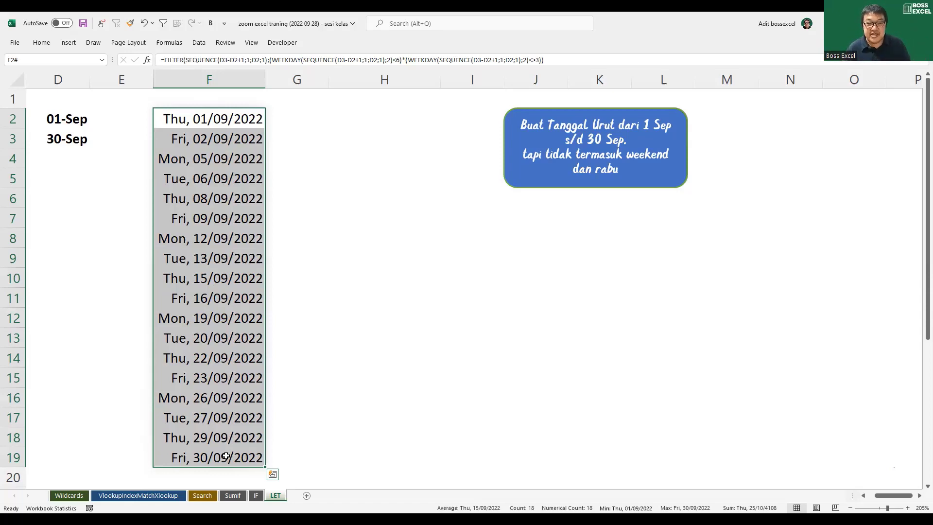
pyautogui.doubleClick(214, 124)
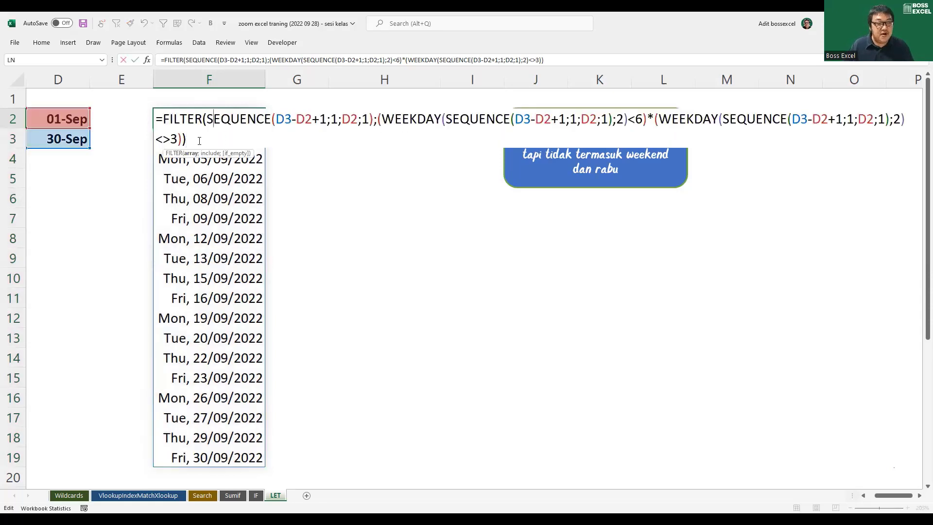
pyautogui.moveTo(199, 141); pyautogui.dragTo(159, 117)
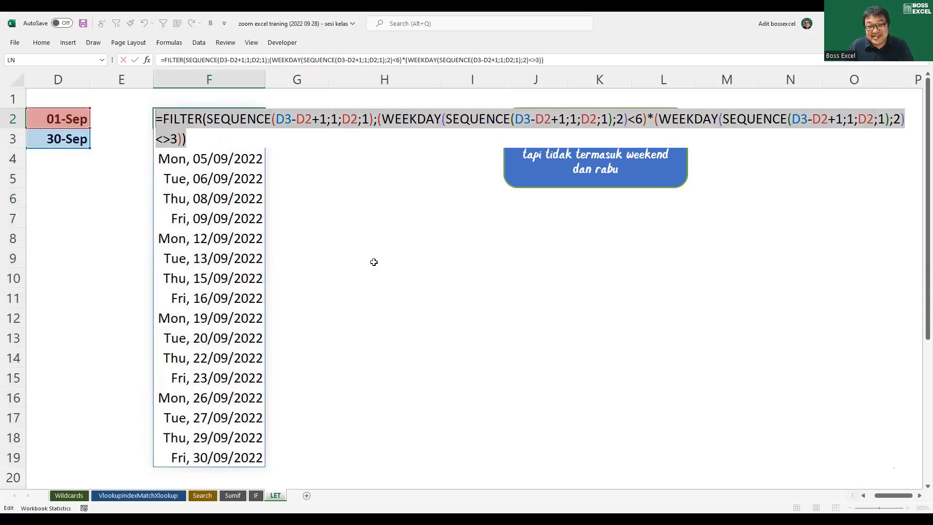
# - Display F2's formula as text in cell F21 with FORMULATEXT(F2)
pyautogui.press('Escape')
pyautogui.scroll(-1, 189, 434)
pyautogui.click(189, 434)
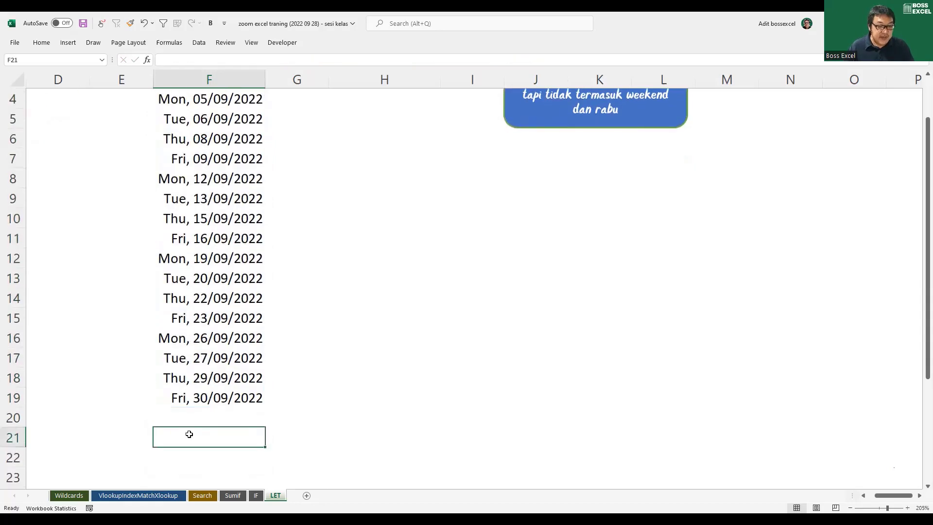
pyautogui.write('=')
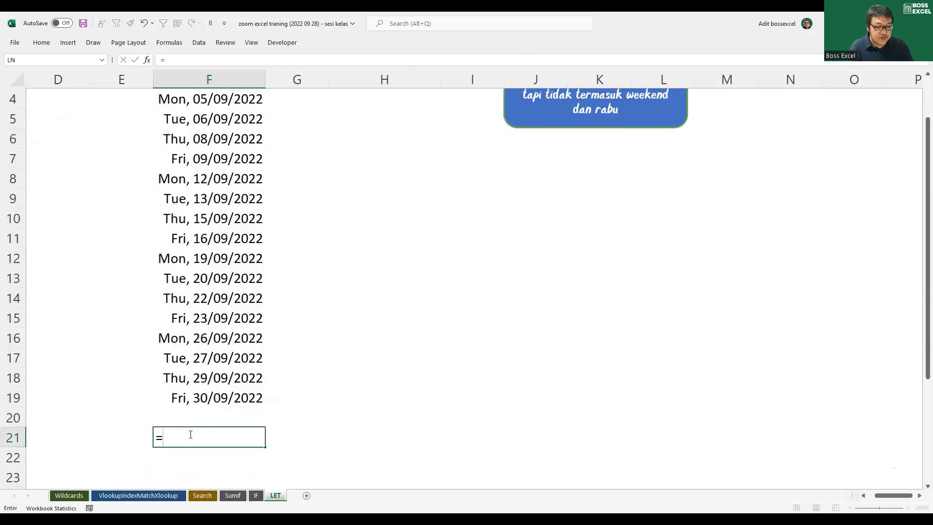
pyautogui.write('form')
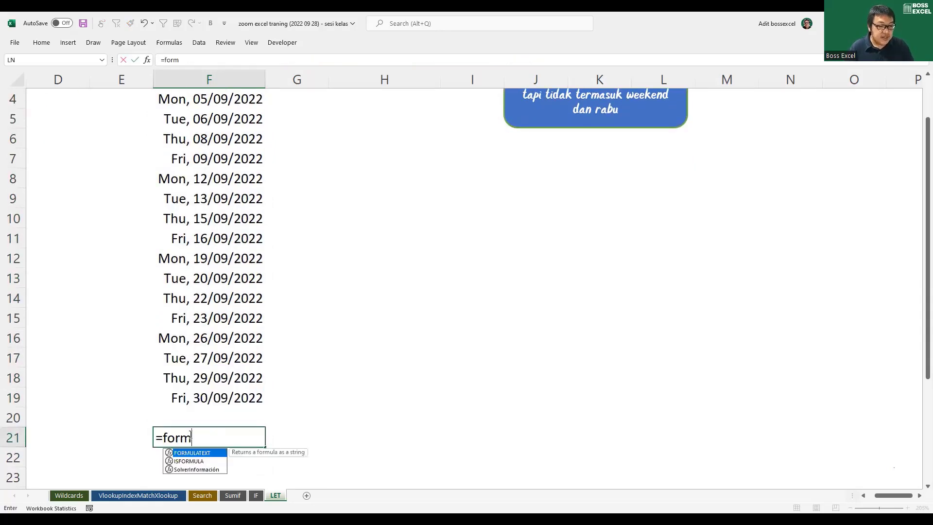
pyautogui.press('Tab')
pyautogui.scroll(1, 260, 219)
pyautogui.click(199, 119)
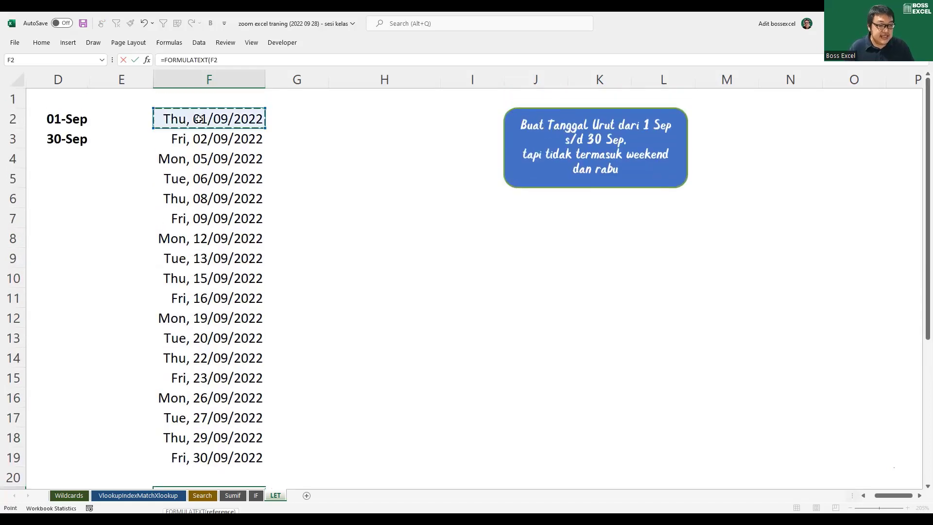
pyautogui.press('Return')
# - Draw ink boxes around the three repeated SEQUENCE(D3-D2+1;1;D2;1) expressions in the formula text in F21
pyautogui.scroll(-3, 437, 279)
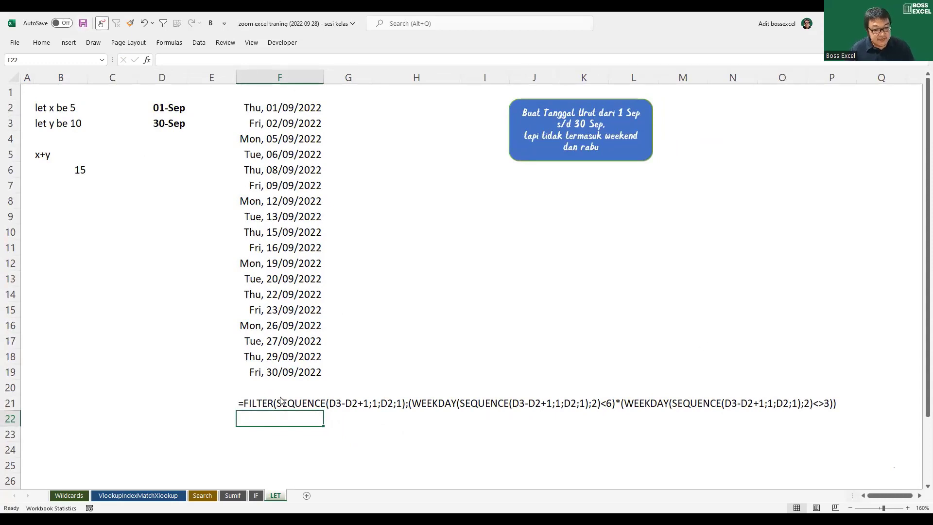
pyautogui.moveTo(281, 400)
pyautogui.mouseDown()
pyautogui.moveTo(284, 410)
pyautogui.moveTo(304, 412)
pyautogui.moveTo(408, 408)
pyautogui.moveTo(396, 394)
pyautogui.moveTo(277, 394)
pyautogui.moveTo(283, 412)
pyautogui.mouseUp()
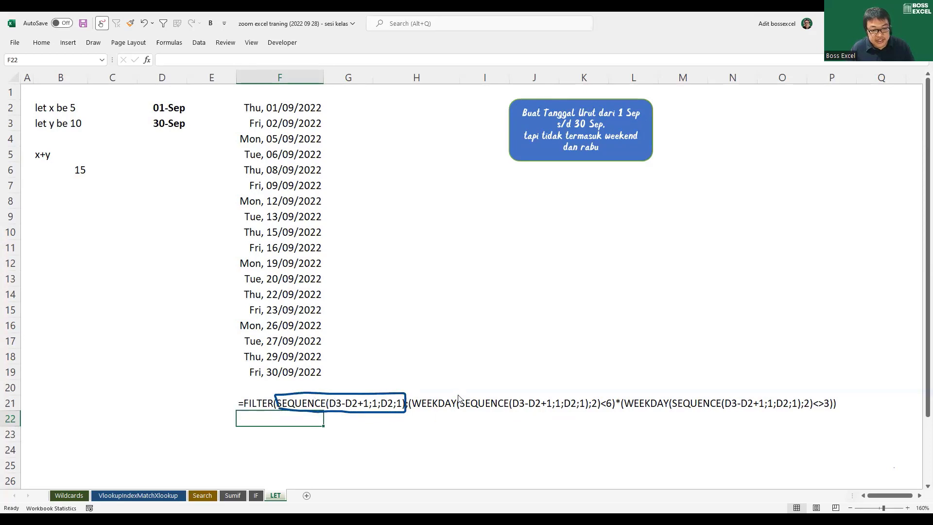
pyautogui.moveTo(459, 398)
pyautogui.mouseDown()
pyautogui.moveTo(461, 417)
pyautogui.moveTo(588, 414)
pyautogui.moveTo(569, 394)
pyautogui.moveTo(459, 396)
pyautogui.mouseUp()
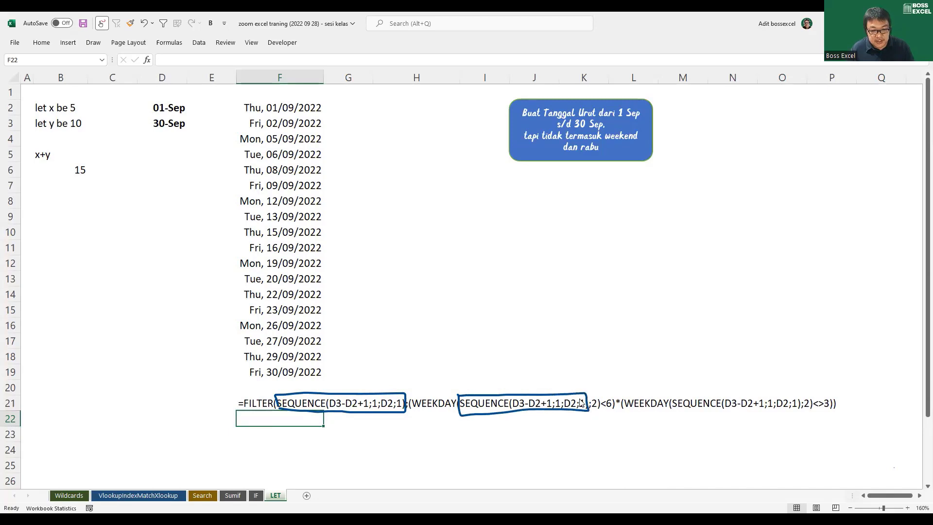
pyautogui.moveTo(672, 396)
pyautogui.mouseDown()
pyautogui.moveTo(679, 412)
pyautogui.moveTo(798, 412)
pyautogui.moveTo(802, 405)
pyautogui.moveTo(777, 393)
pyautogui.moveTo(694, 394)
pyautogui.moveTo(674, 406)
pyautogui.mouseUp()
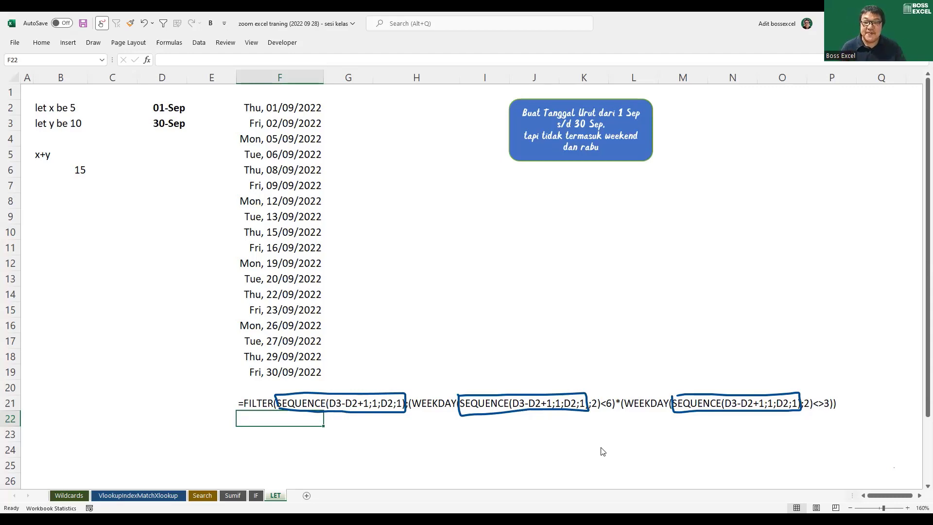
pyautogui.click(428, 103)
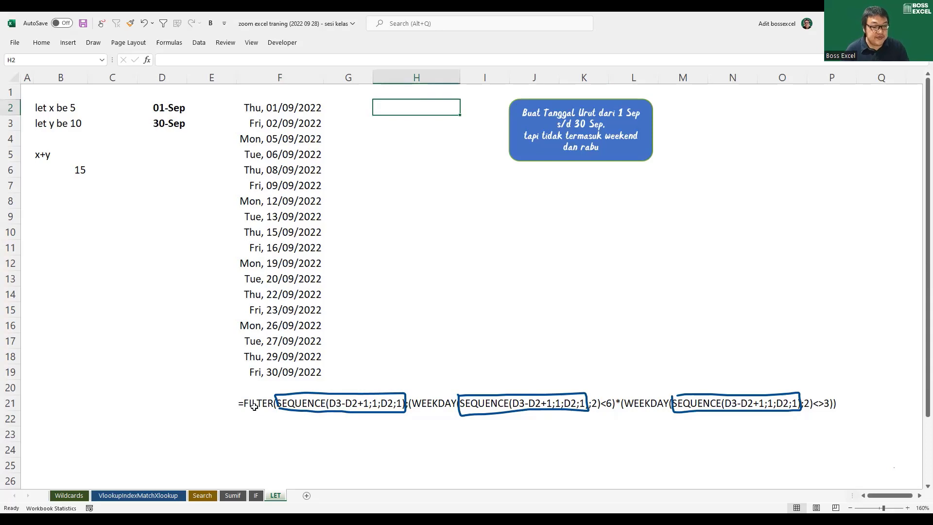
# - Copy the first SEQUENCE(D3-D2+1;1;D2;1) expression from F2's formula, leaving the formula unmodified
pyautogui.click(296, 406)
pyautogui.click(243, 101)
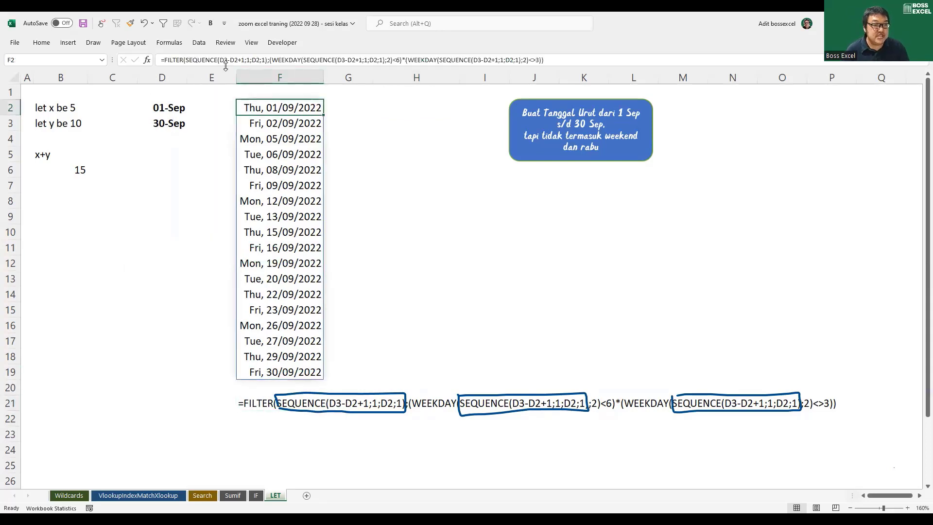
pyautogui.moveTo(184, 61); pyautogui.dragTo(275, 58)
pyautogui.hotkey('ctrl', 'c')
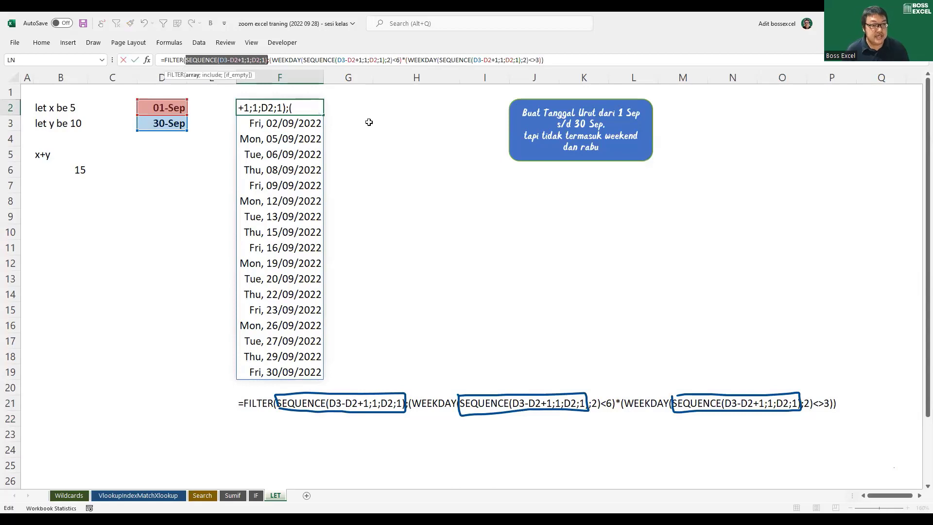
pyautogui.press('Escape')
# - Start a LET formula in H2 that defines x as the copied SEQUENCE(D3-D2+1;1;D2;1) expression
pyautogui.doubleClick(387, 105)
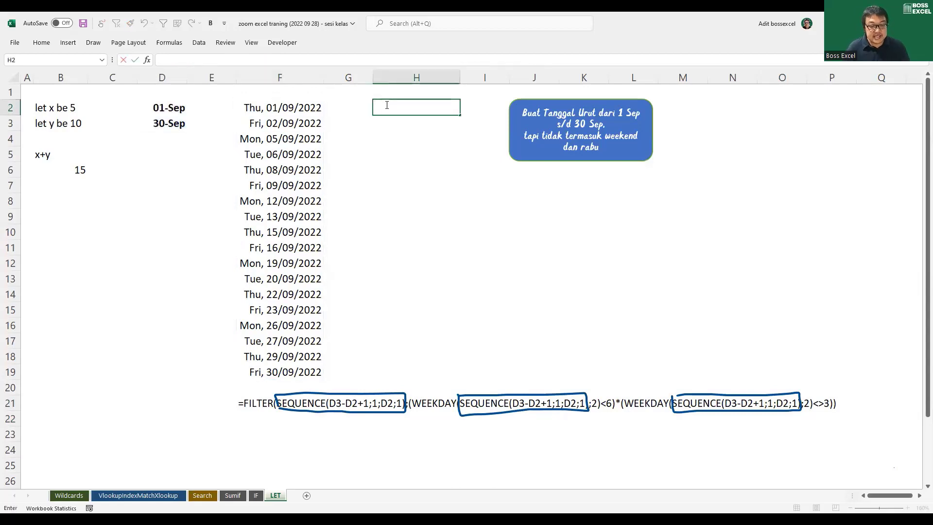
pyautogui.write('=')
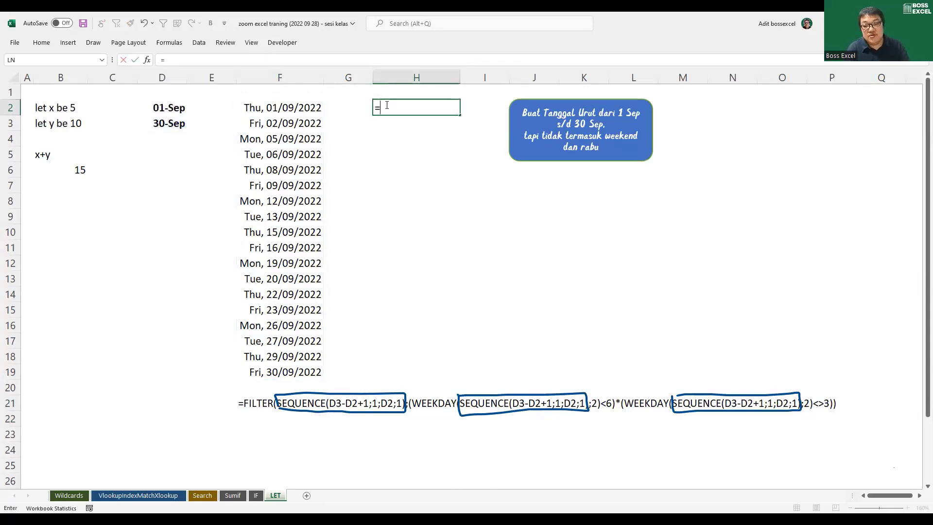
pyautogui.write('let')
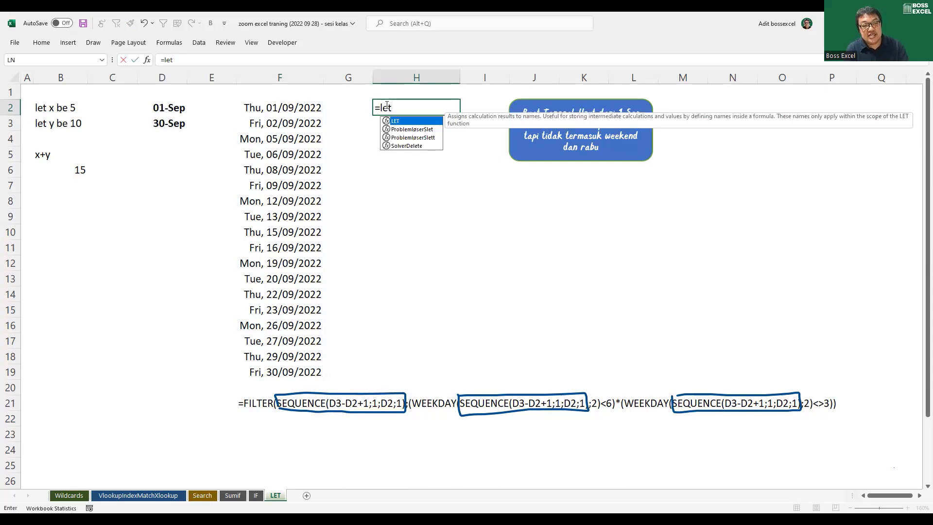
pyautogui.press('Tab')
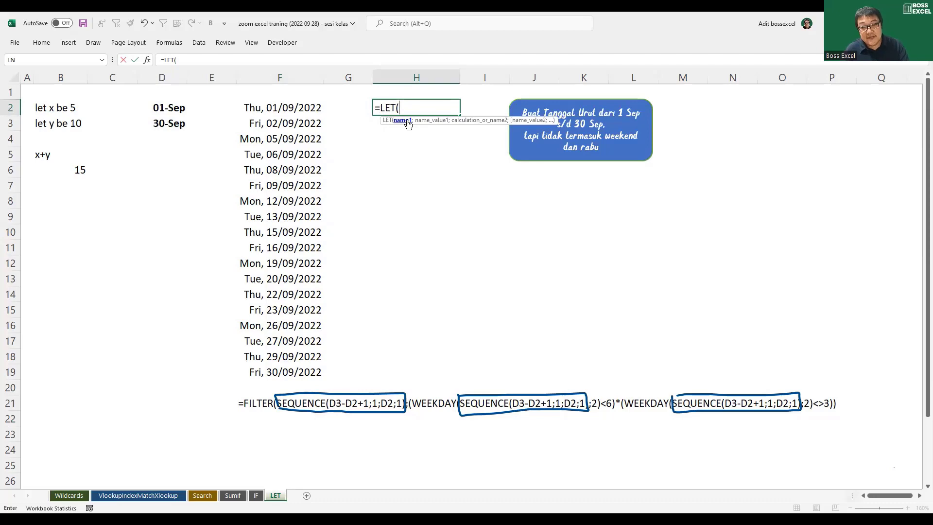
pyautogui.write('x;')
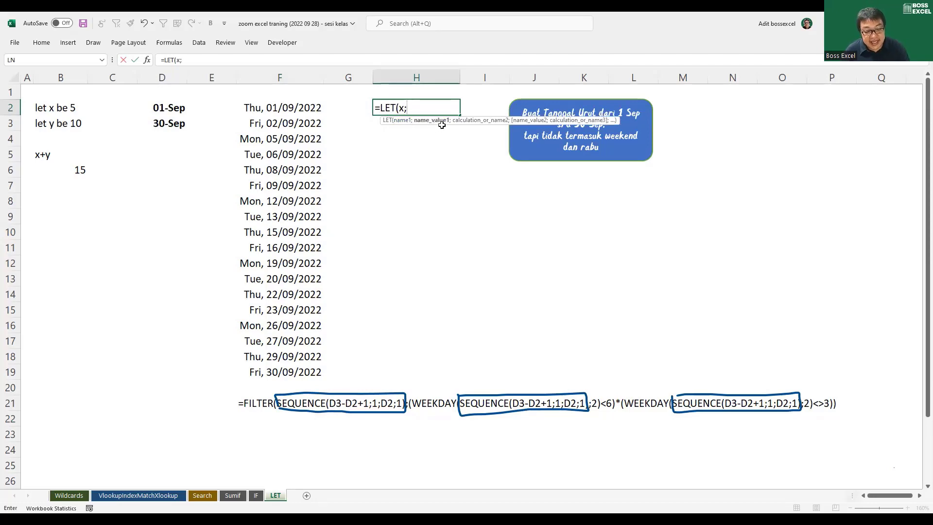
pyautogui.hotkey('ctrl', 'v')
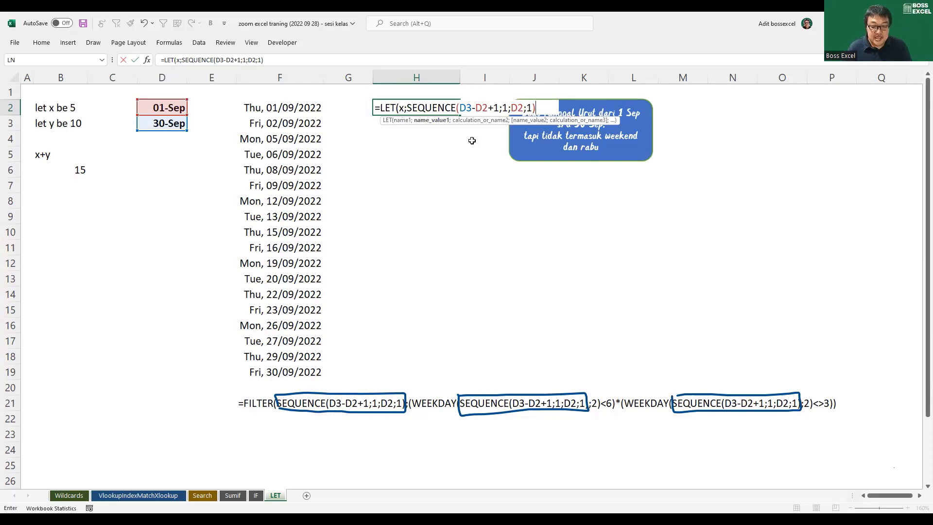
pyautogui.write(';')
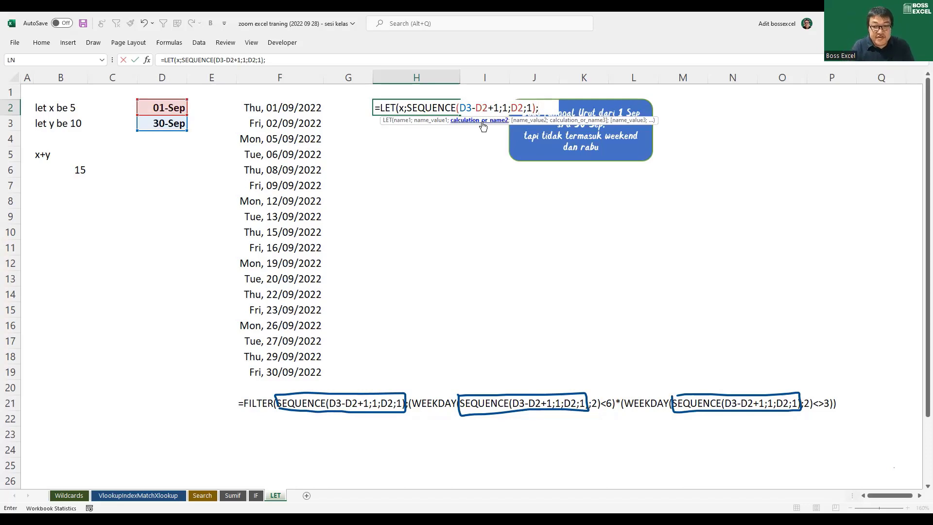
# - Add FILTER(x;WEEKDAY(x;2)<6) as the calculation of the LET formula in H2
pyautogui.write('filter')
pyautogui.press('Tab')
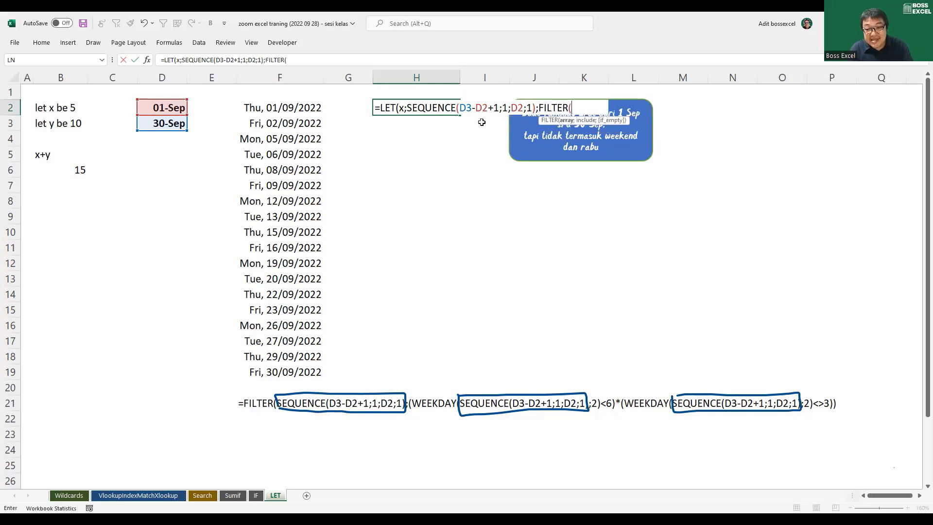
pyautogui.write('x')
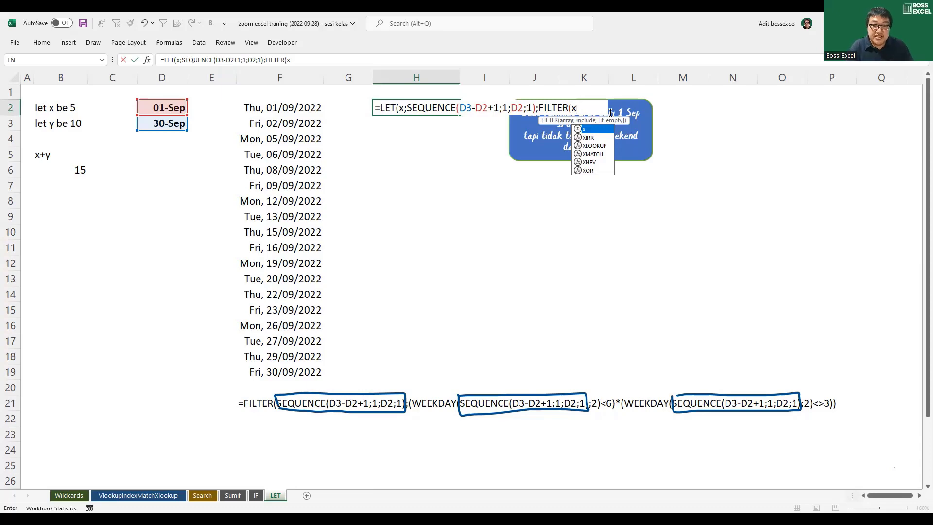
pyautogui.write(';')
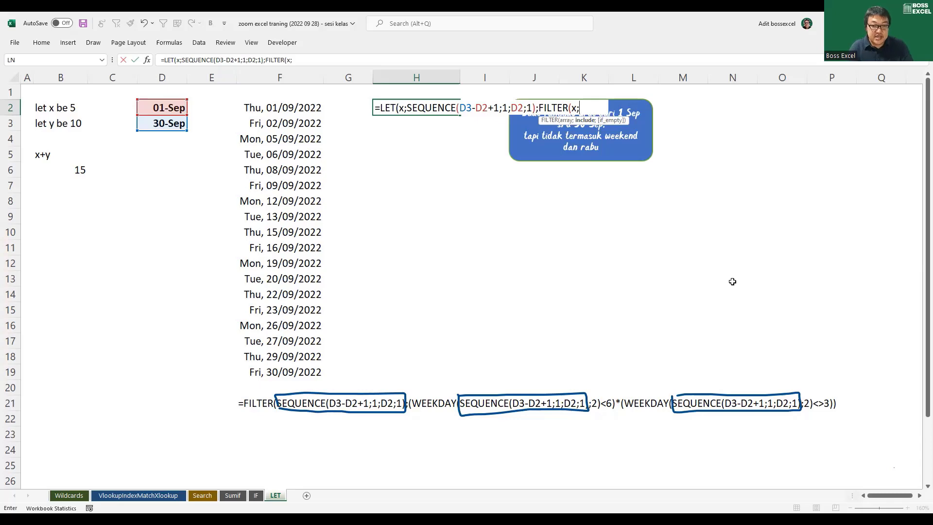
pyautogui.write('WEEKDAY(')
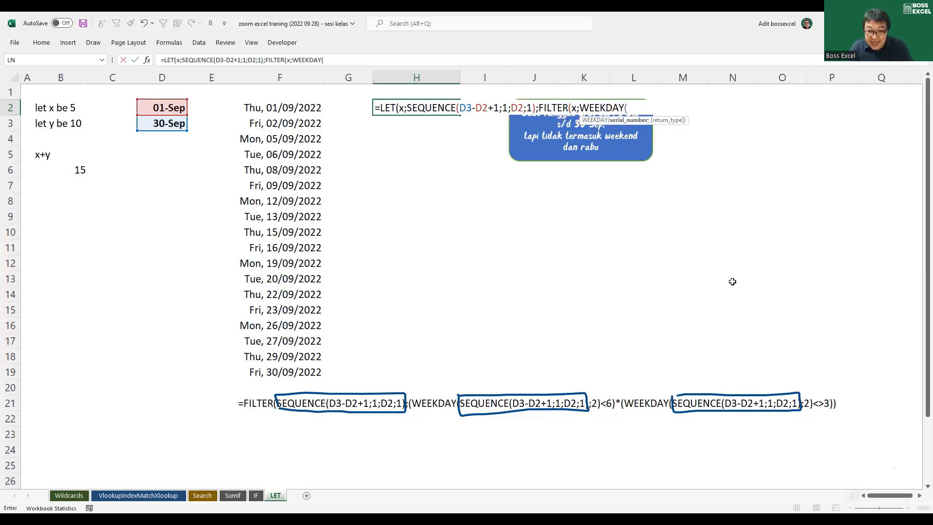
pyautogui.write('x')
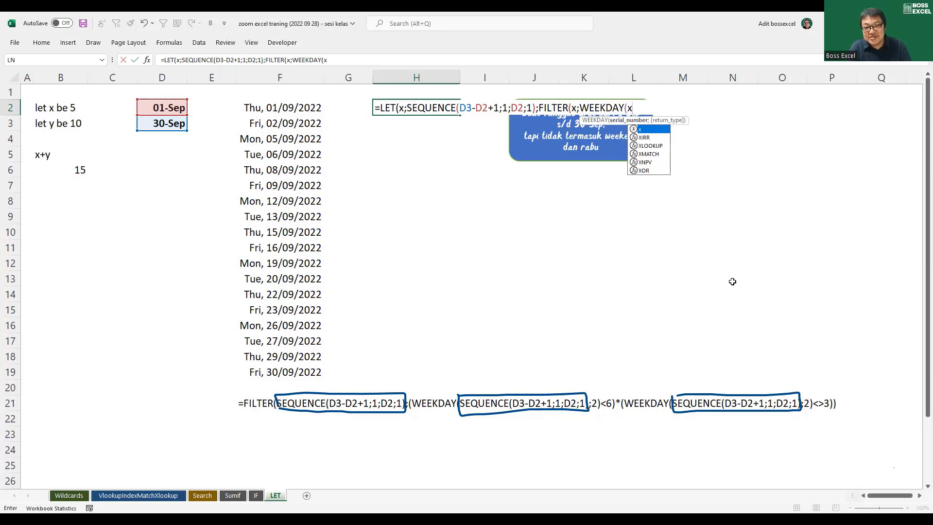
pyautogui.write(';2')
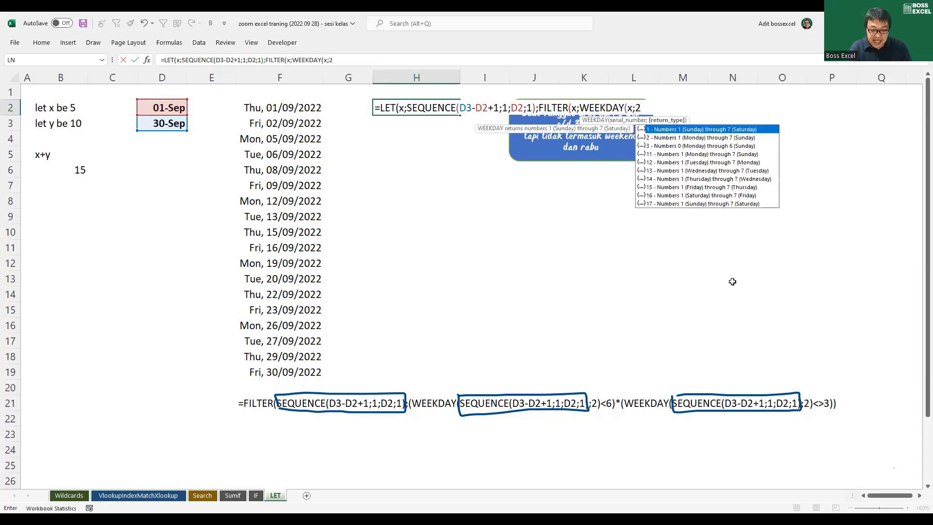
pyautogui.write(')<6')
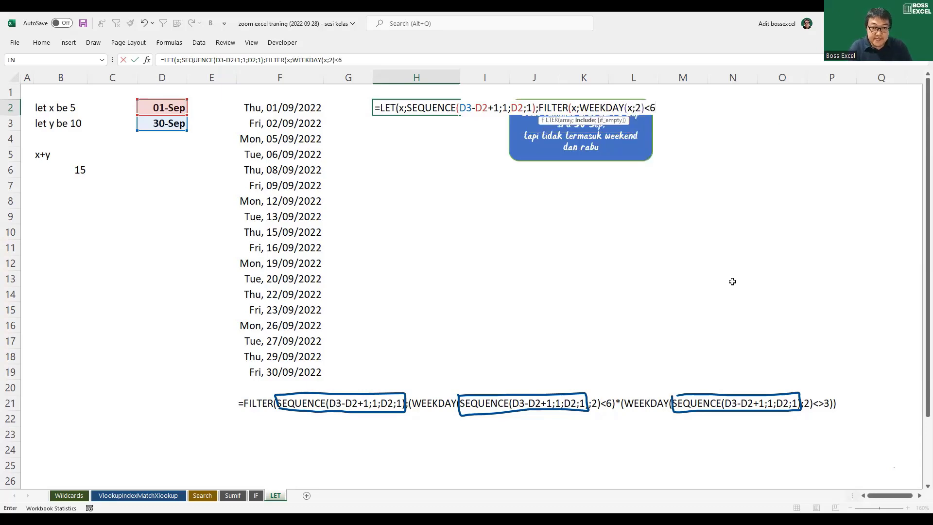
pyautogui.write(')')
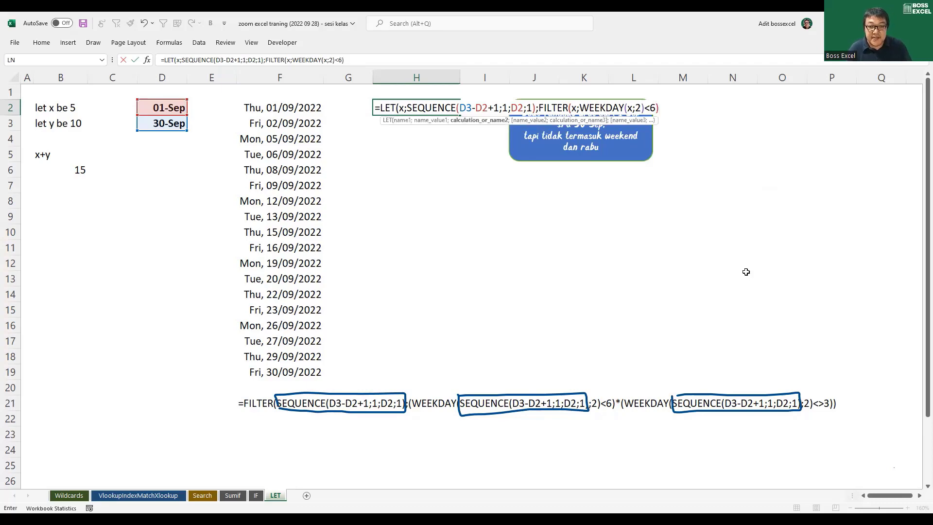
# - Enclose the WEEKDAY(x;2)<6 condition in parentheses, multiply it by (WEEKDAY(x;2)<>3), and enter the completed LET formula in H2
pyautogui.click(582, 108)
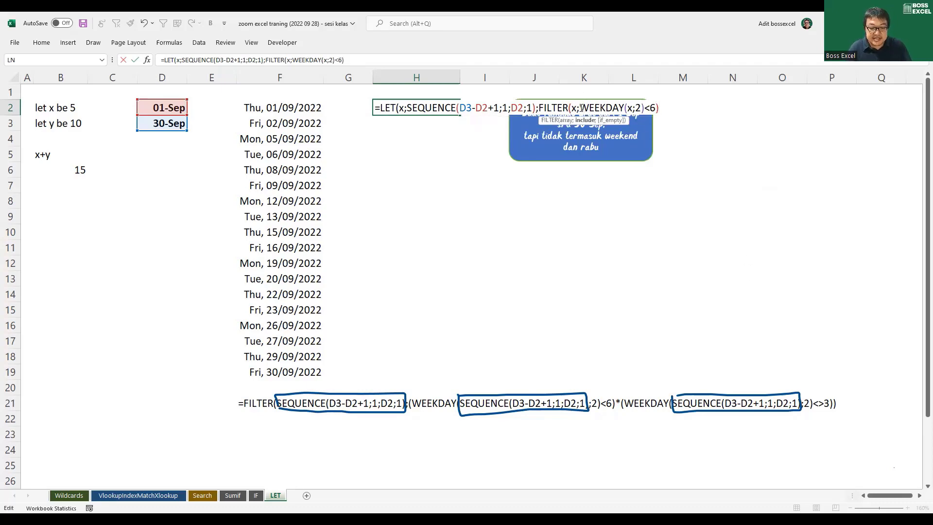
pyautogui.write('(')
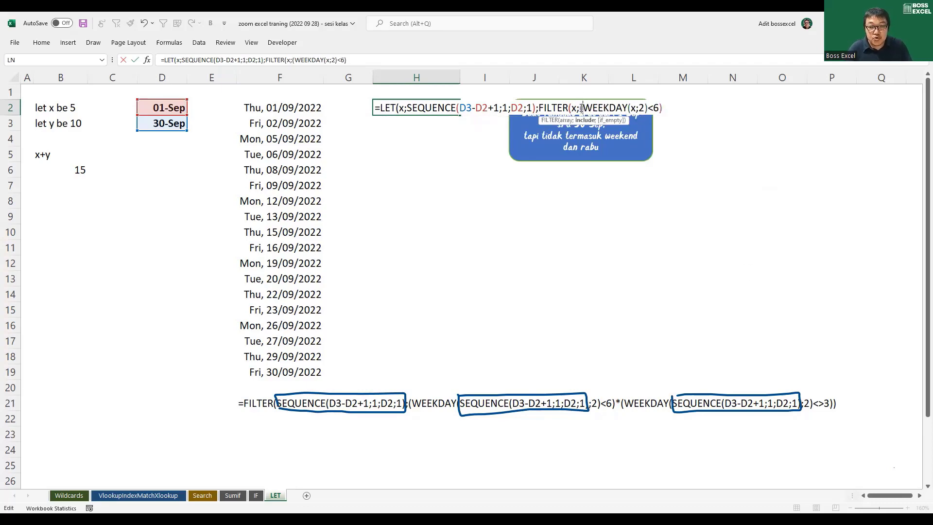
pyautogui.click(669, 107)
pyautogui.write('*(')
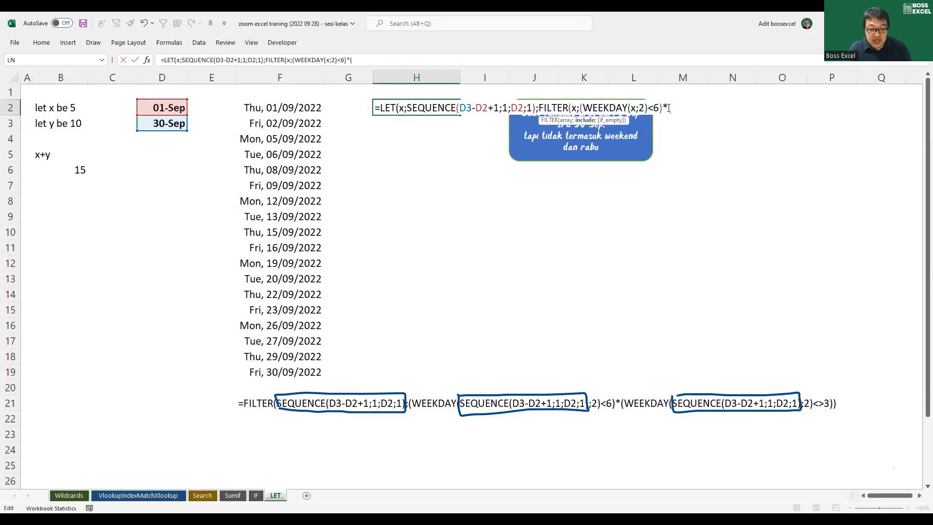
pyautogui.write('WEEKDAY(')
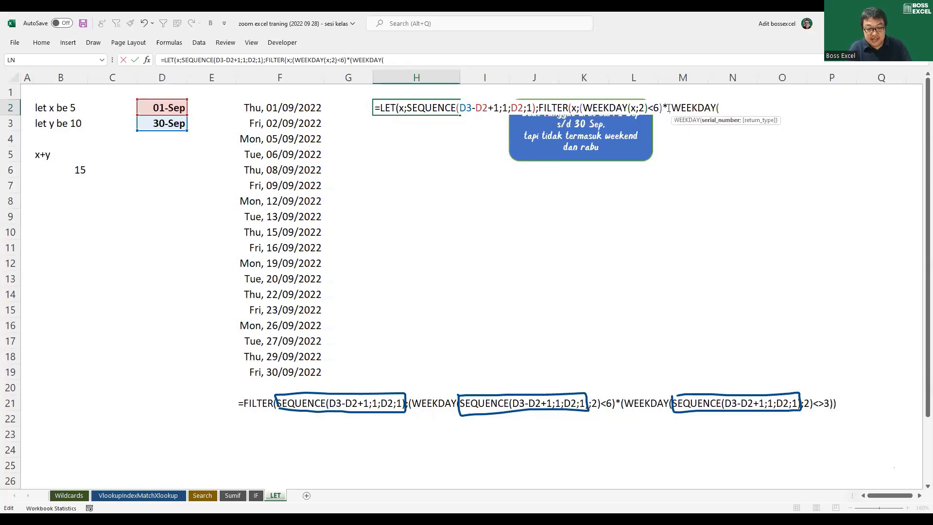
pyautogui.write('x;2')
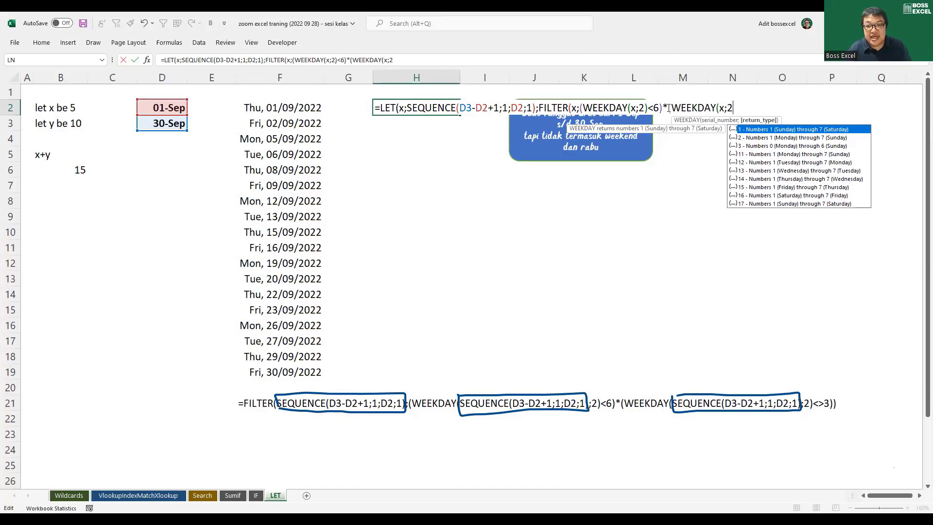
pyautogui.write(')<>')
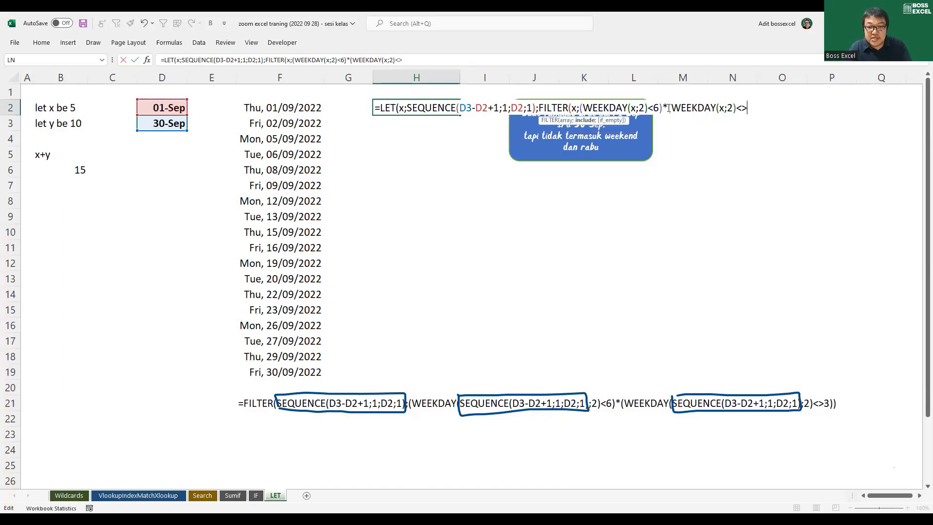
pyautogui.write('3)))')
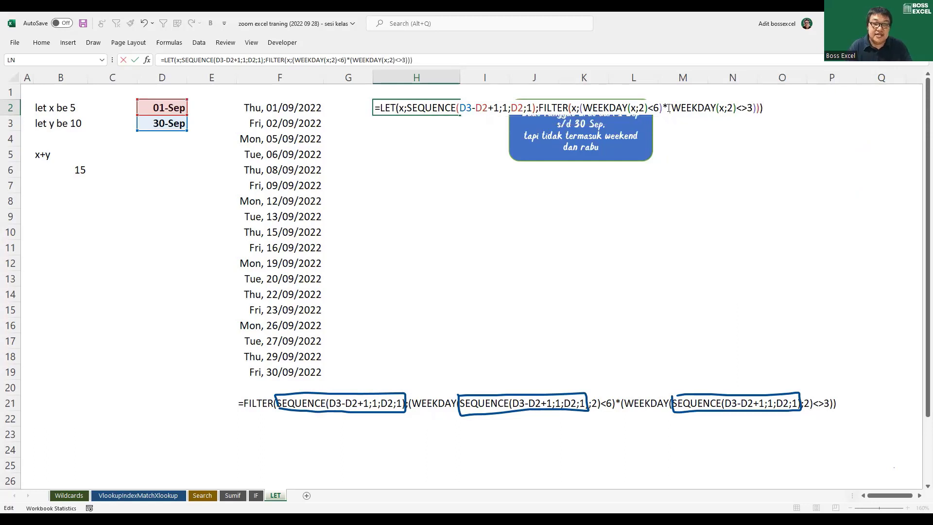
pyautogui.press('Return')
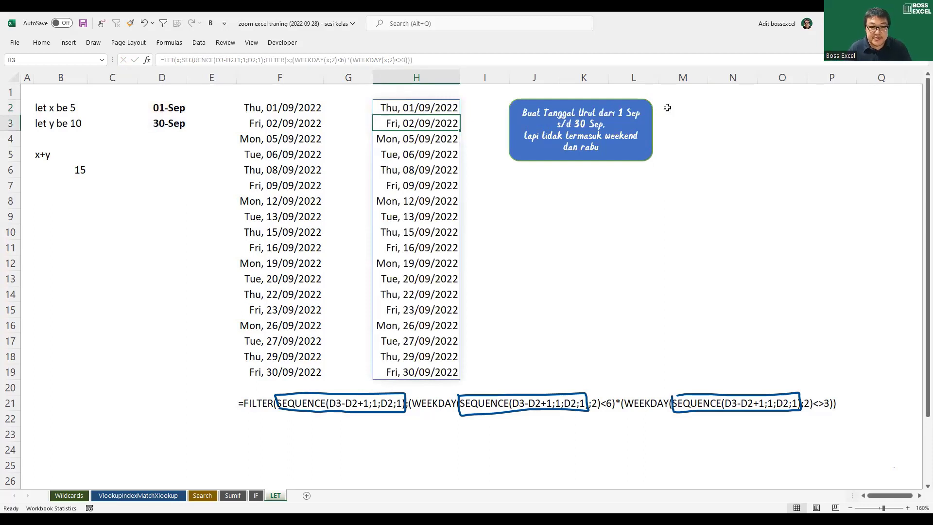
pyautogui.click(438, 105)
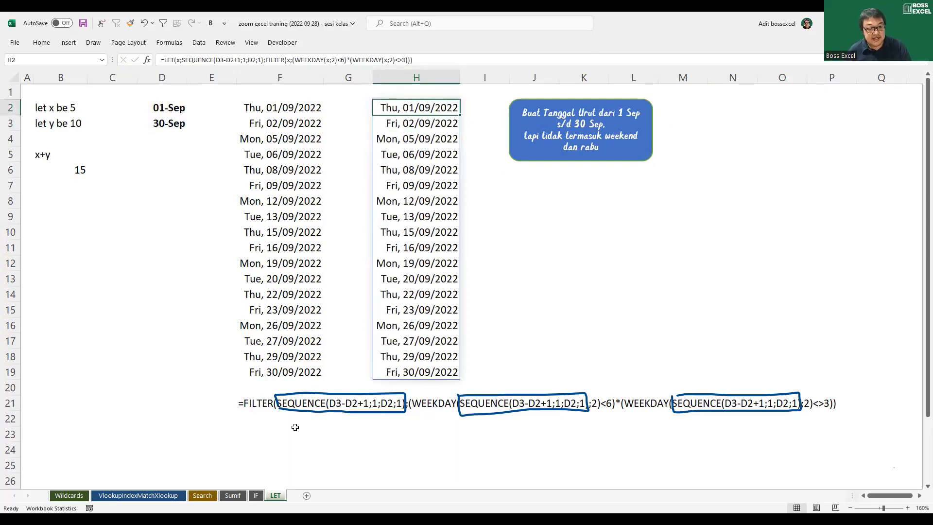
# - Show the text of H2's LET formula in F22 with a FORMULATEXT(H2) formula
pyautogui.click(253, 417)
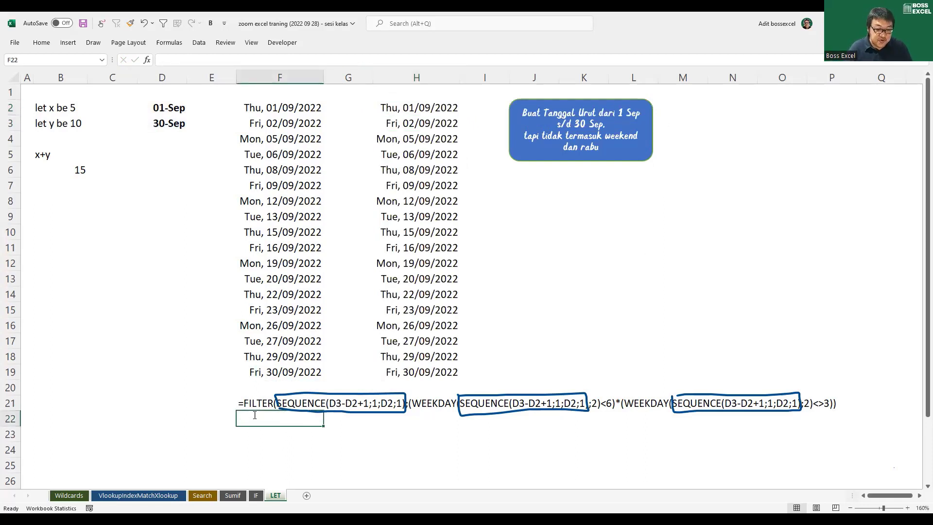
pyautogui.write('=')
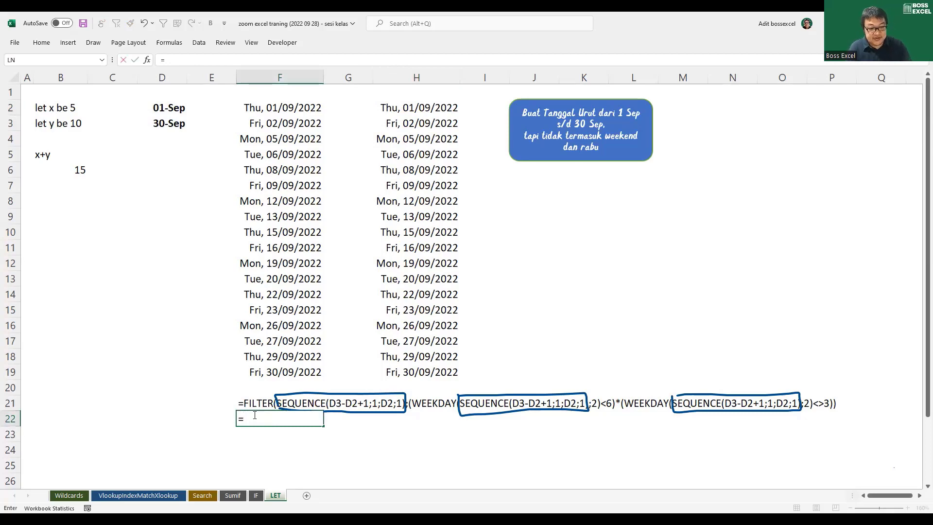
pyautogui.write('FORMULATEXT(')
pyautogui.click(391, 105)
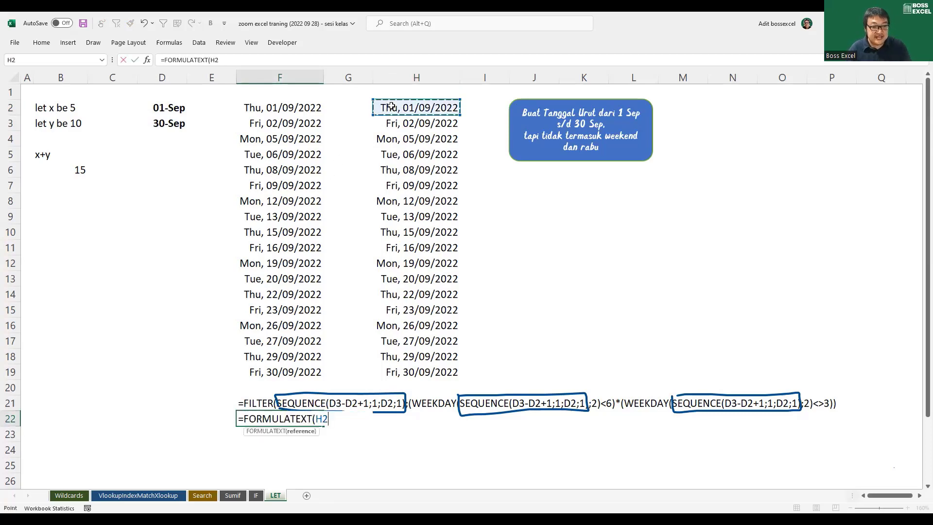
pyautogui.press('Return')
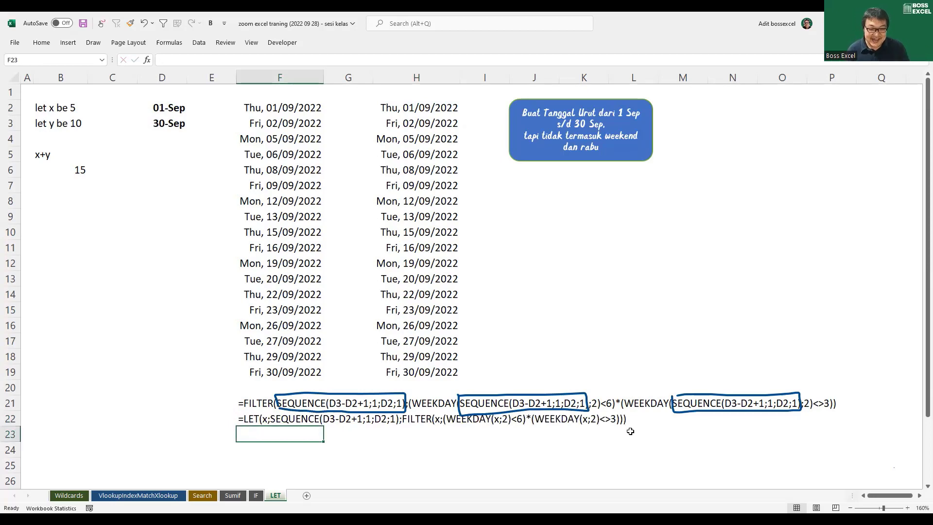
# - Compare the original FILTER formula text in row 21 with the LET version in row 22
pyautogui.click(614, 422)
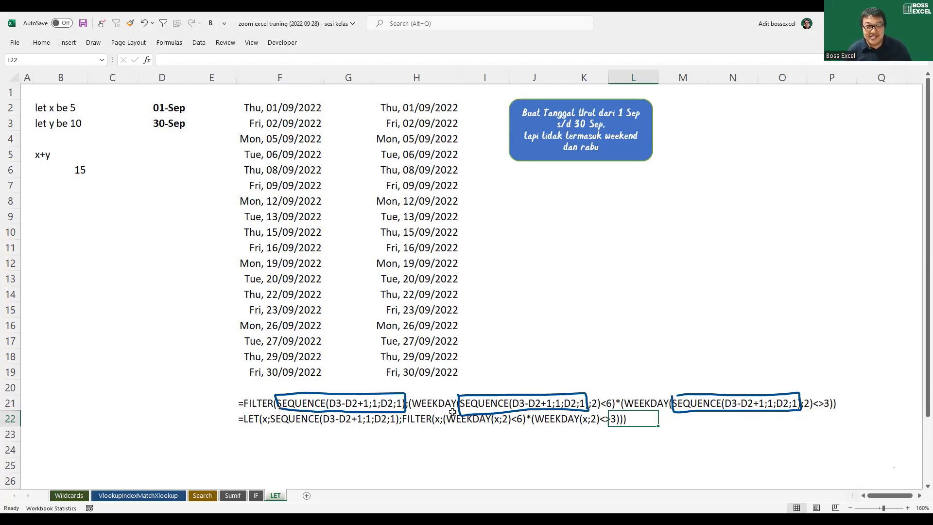
pyautogui.click(10, 404)
pyautogui.click(13, 420)
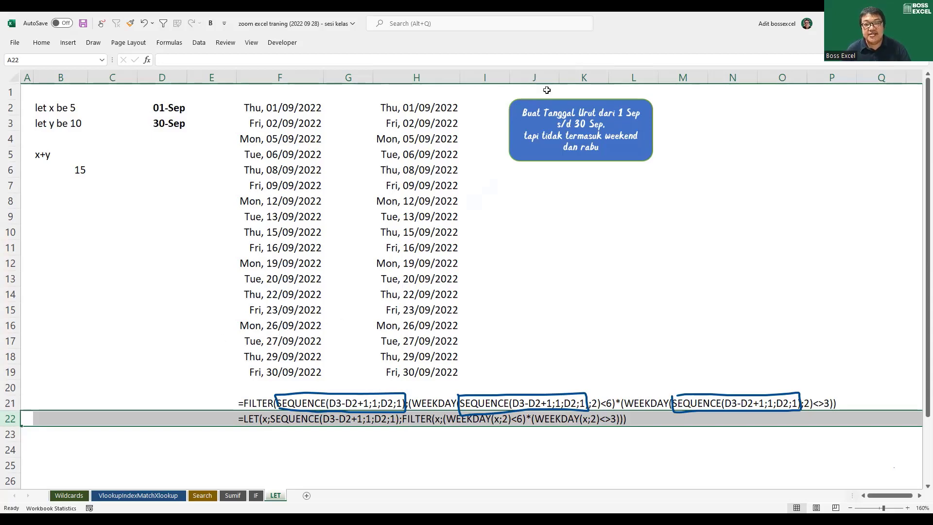
pyautogui.click(654, 212)
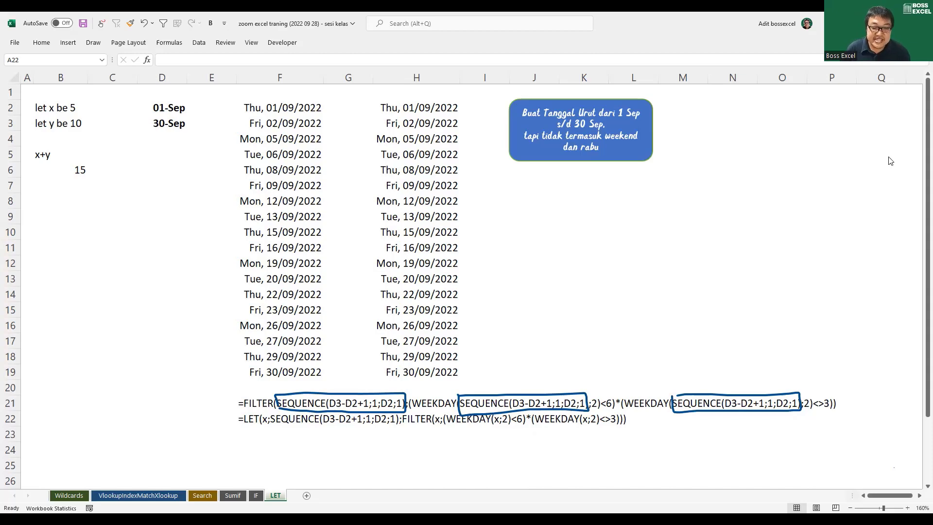
# - Save the workbook
pyautogui.click(83, 25)
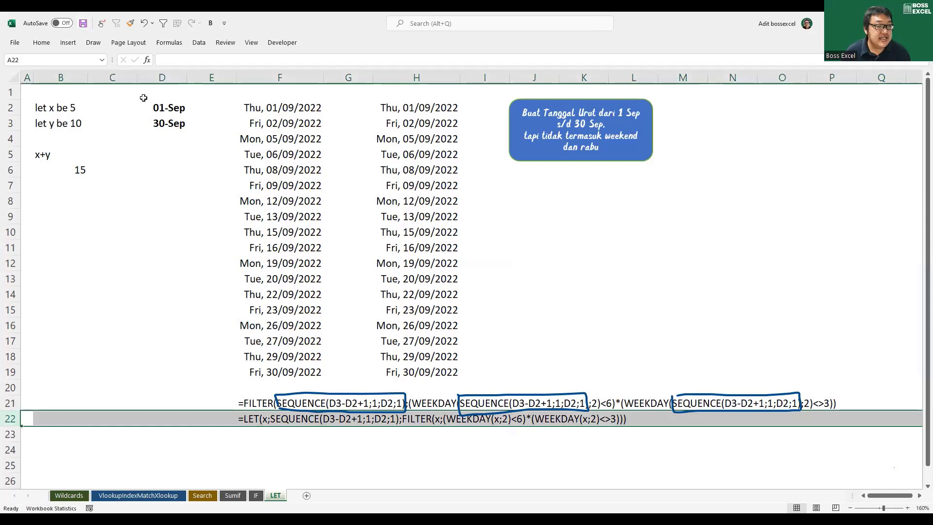